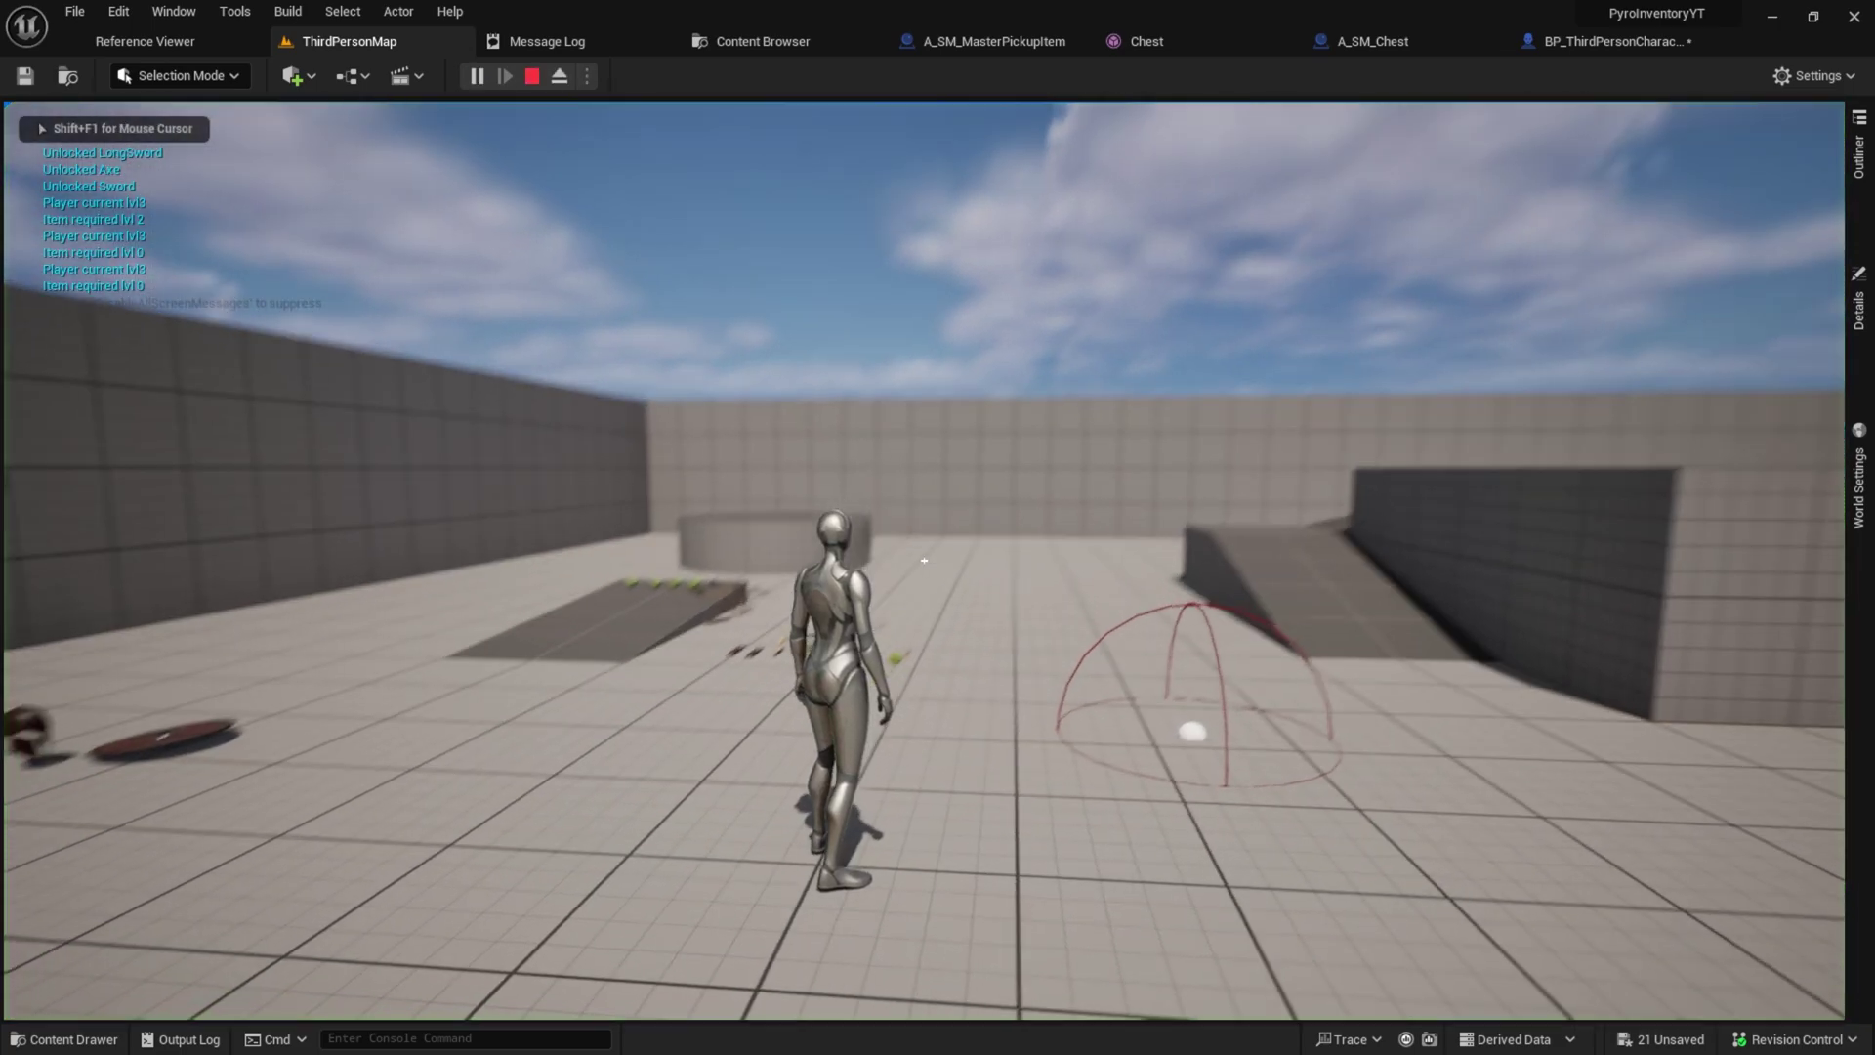
Run the character to the chest piece, helmet and shield on the floor and pick up all three
key(w)
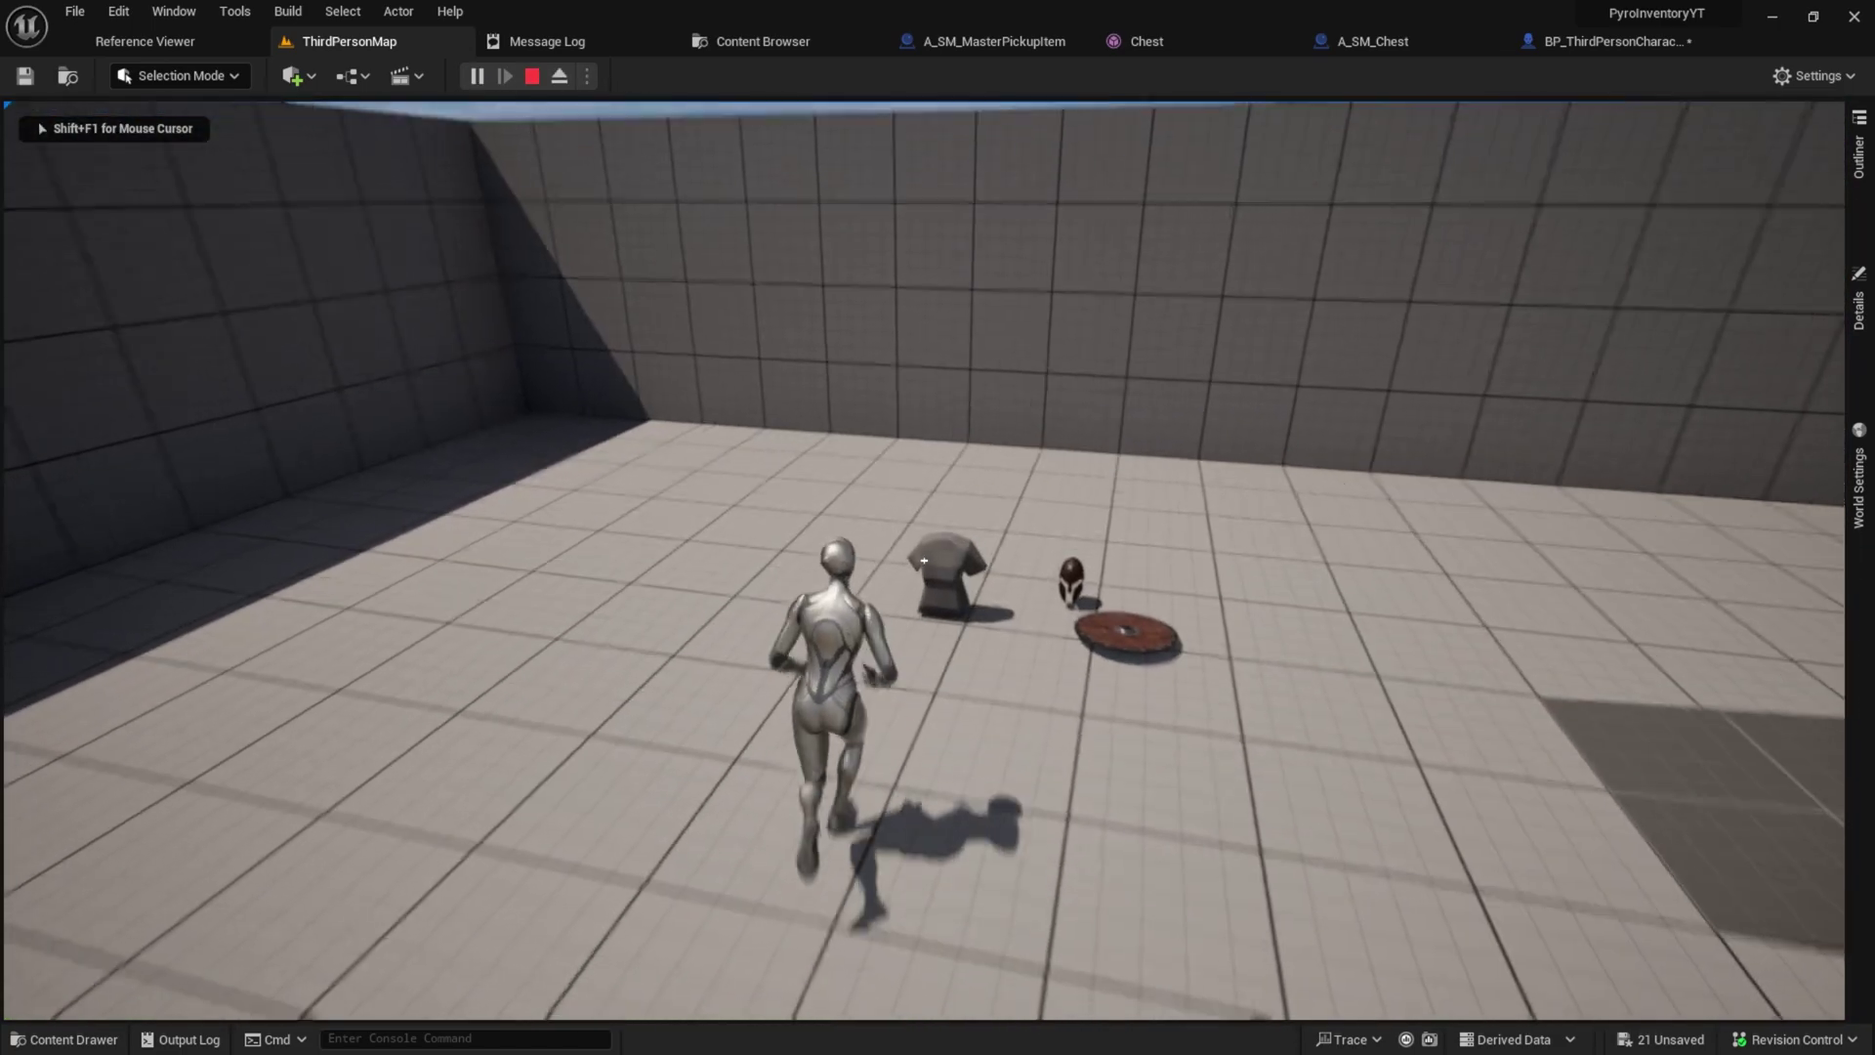
key(e)
key(e)
key(e)
key(s)
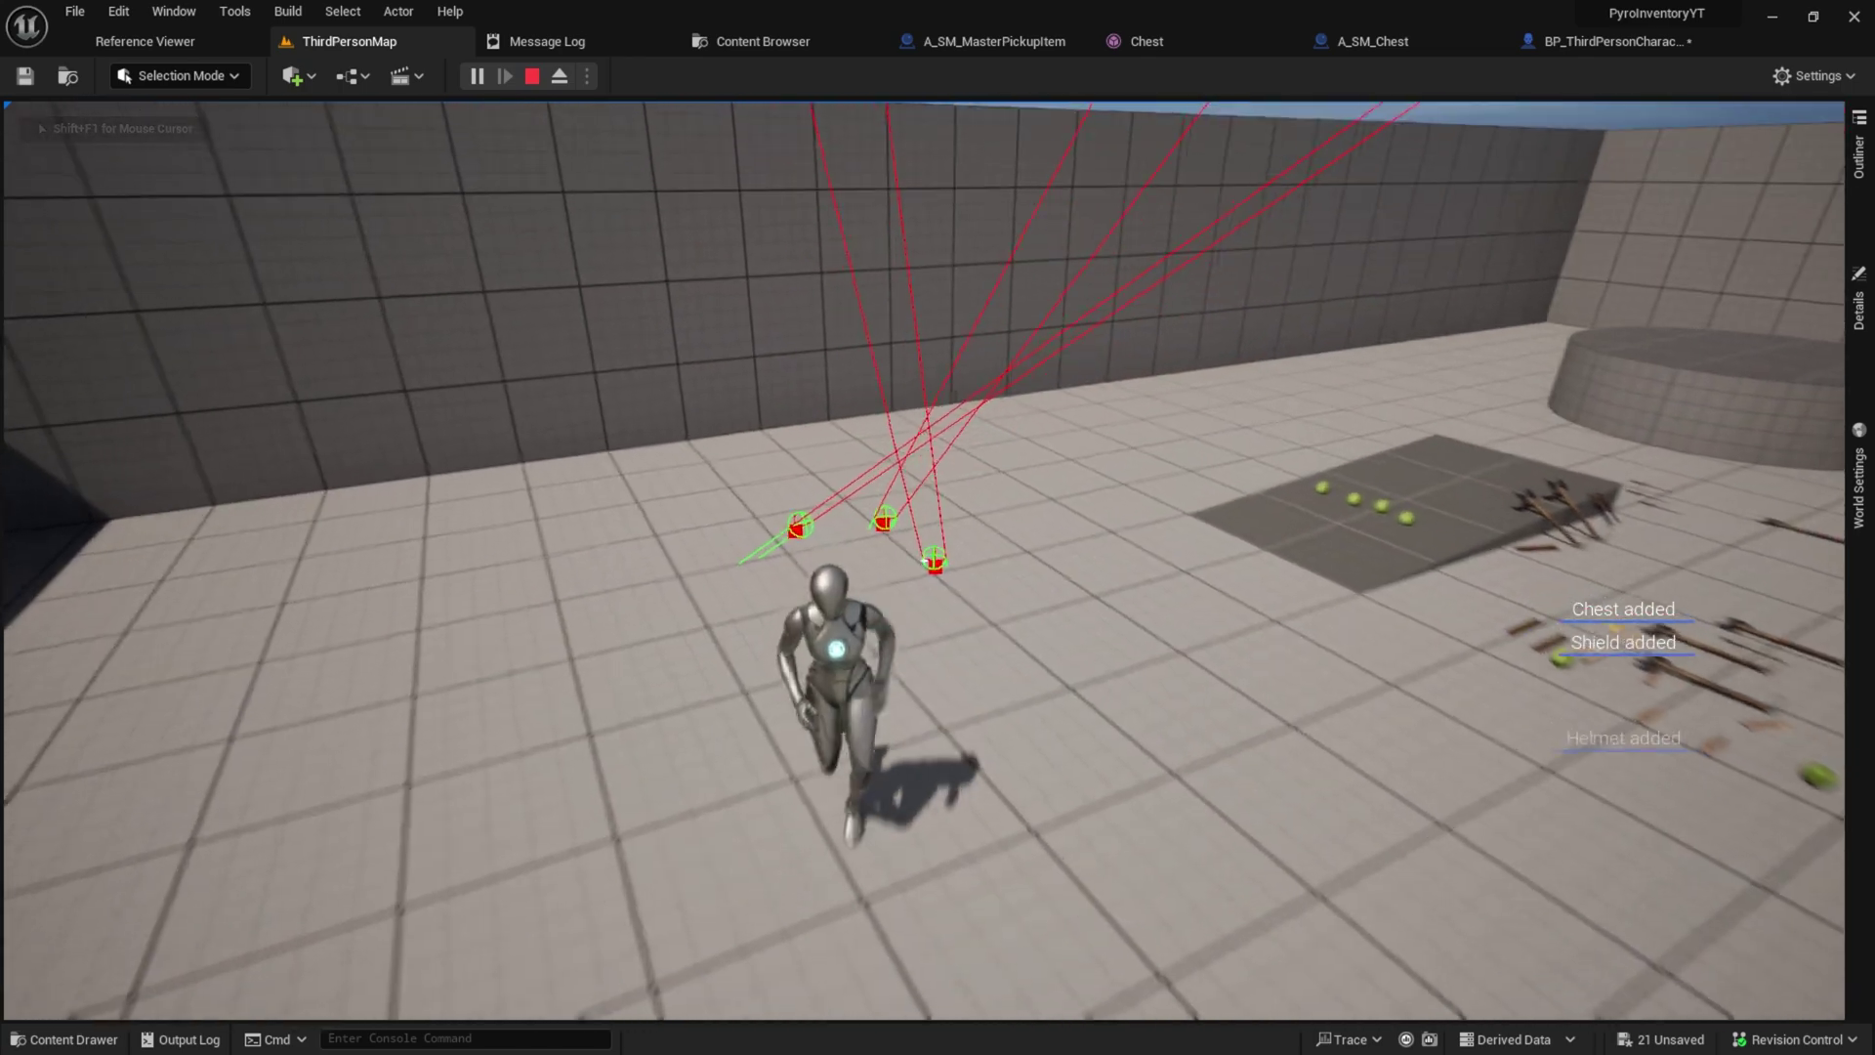
Equip the chest piece, helmet and shield on the character from the inventory
key(i)
click(288, 556)
click(793, 388)
click(293, 422)
click(793, 385)
click(1472, 569)
click(1389, 570)
click(1644, 567)
click(791, 410)
key(i)
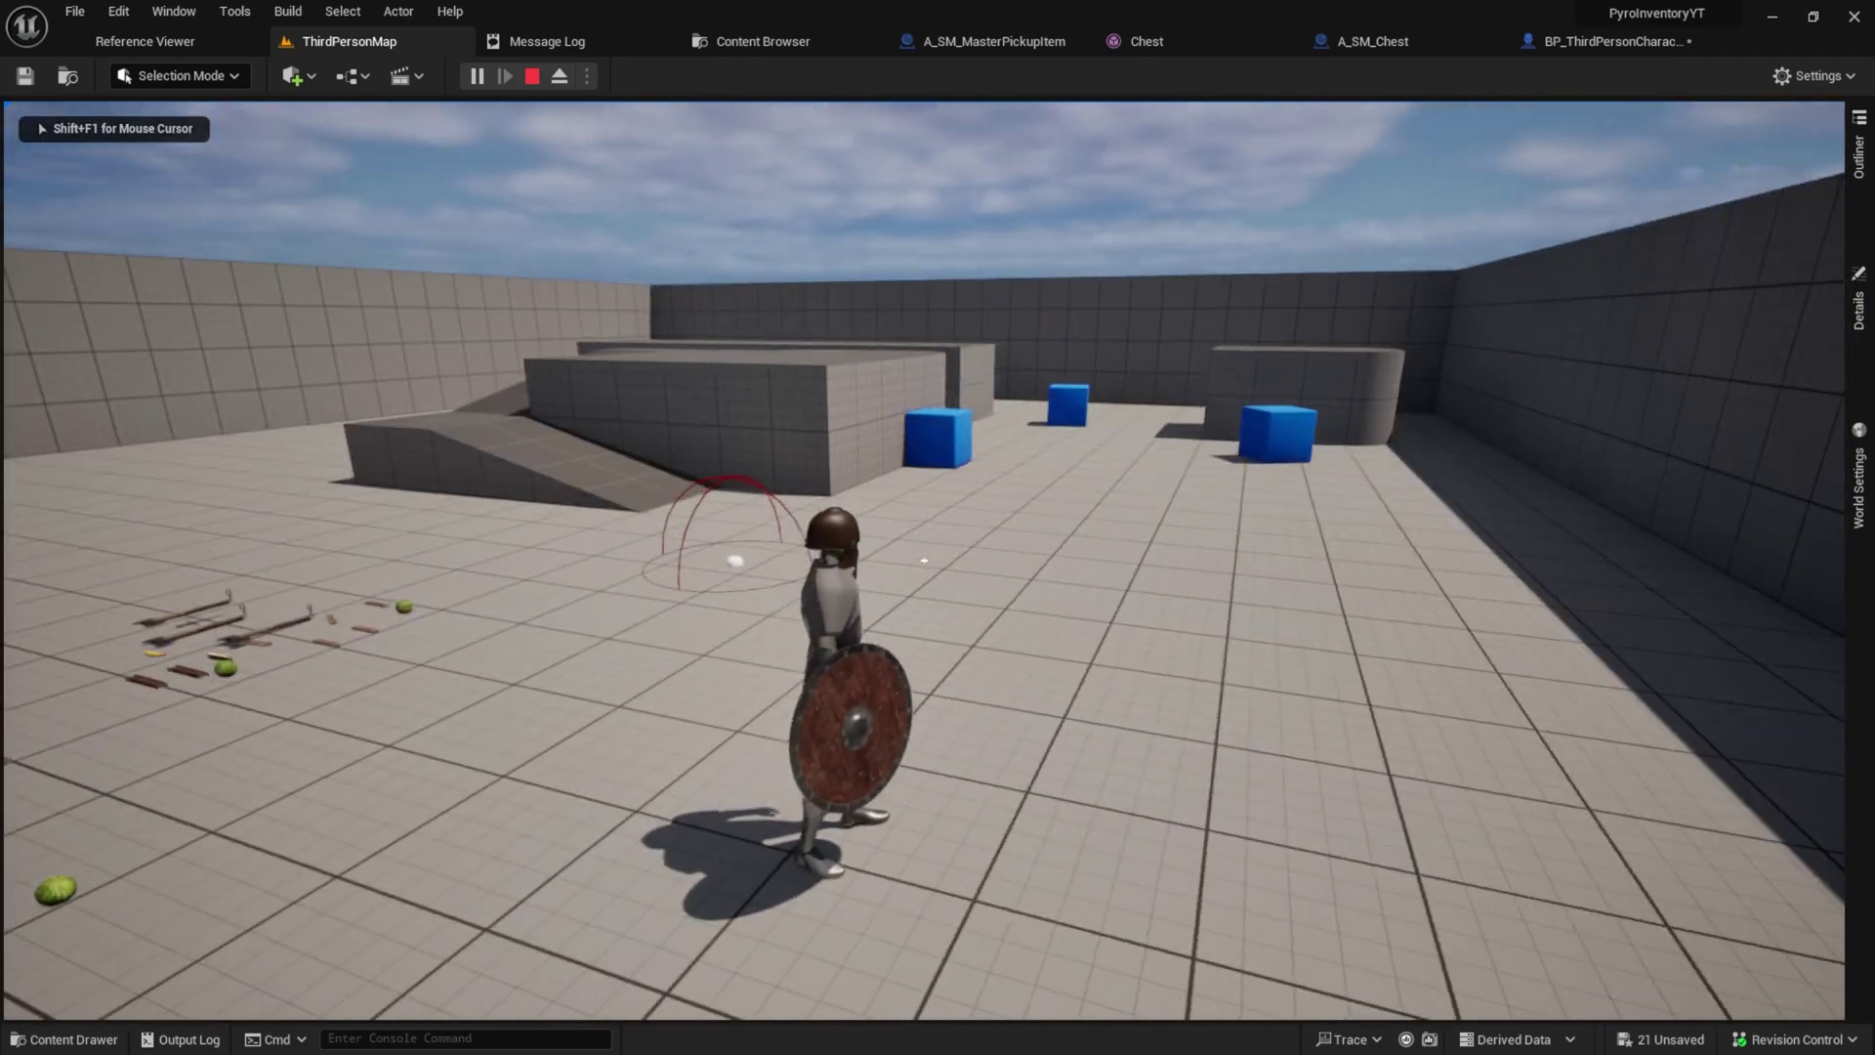
Run and jump with the equipped character to check how the armor follows its movement, and end the play session
key(w)
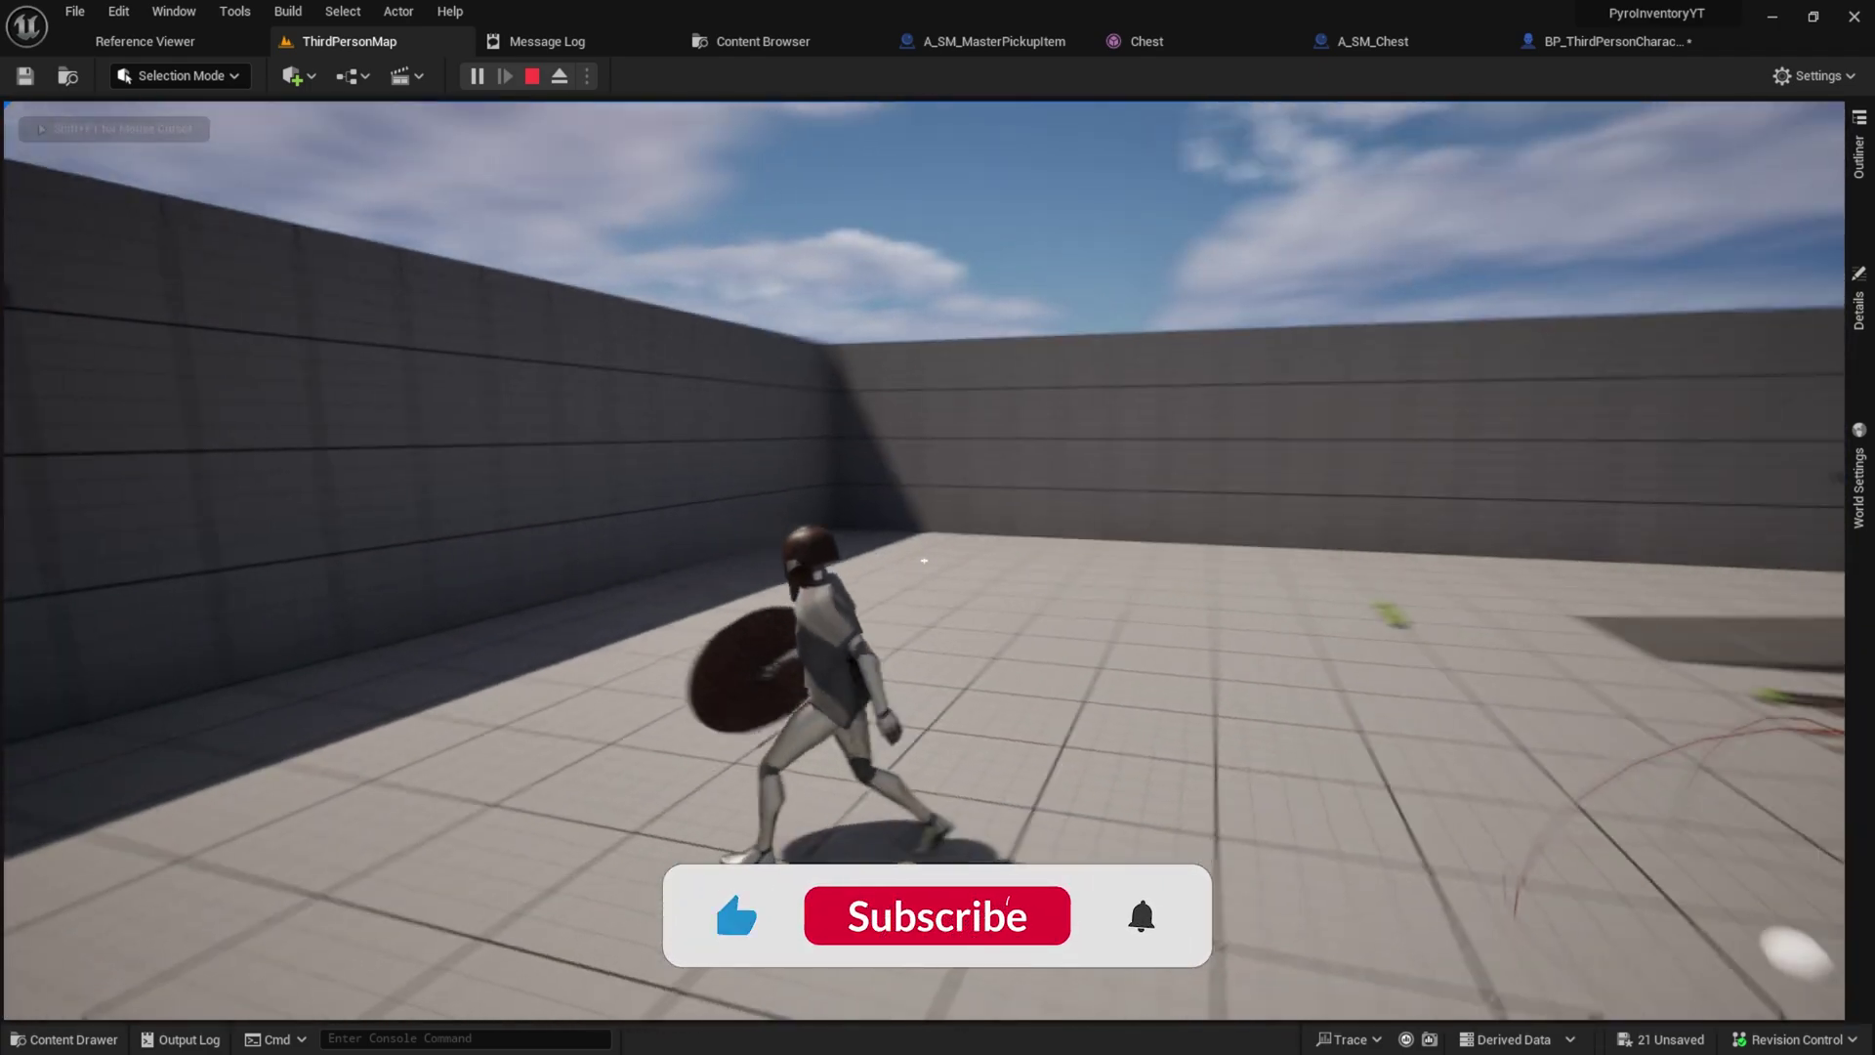
key(space)
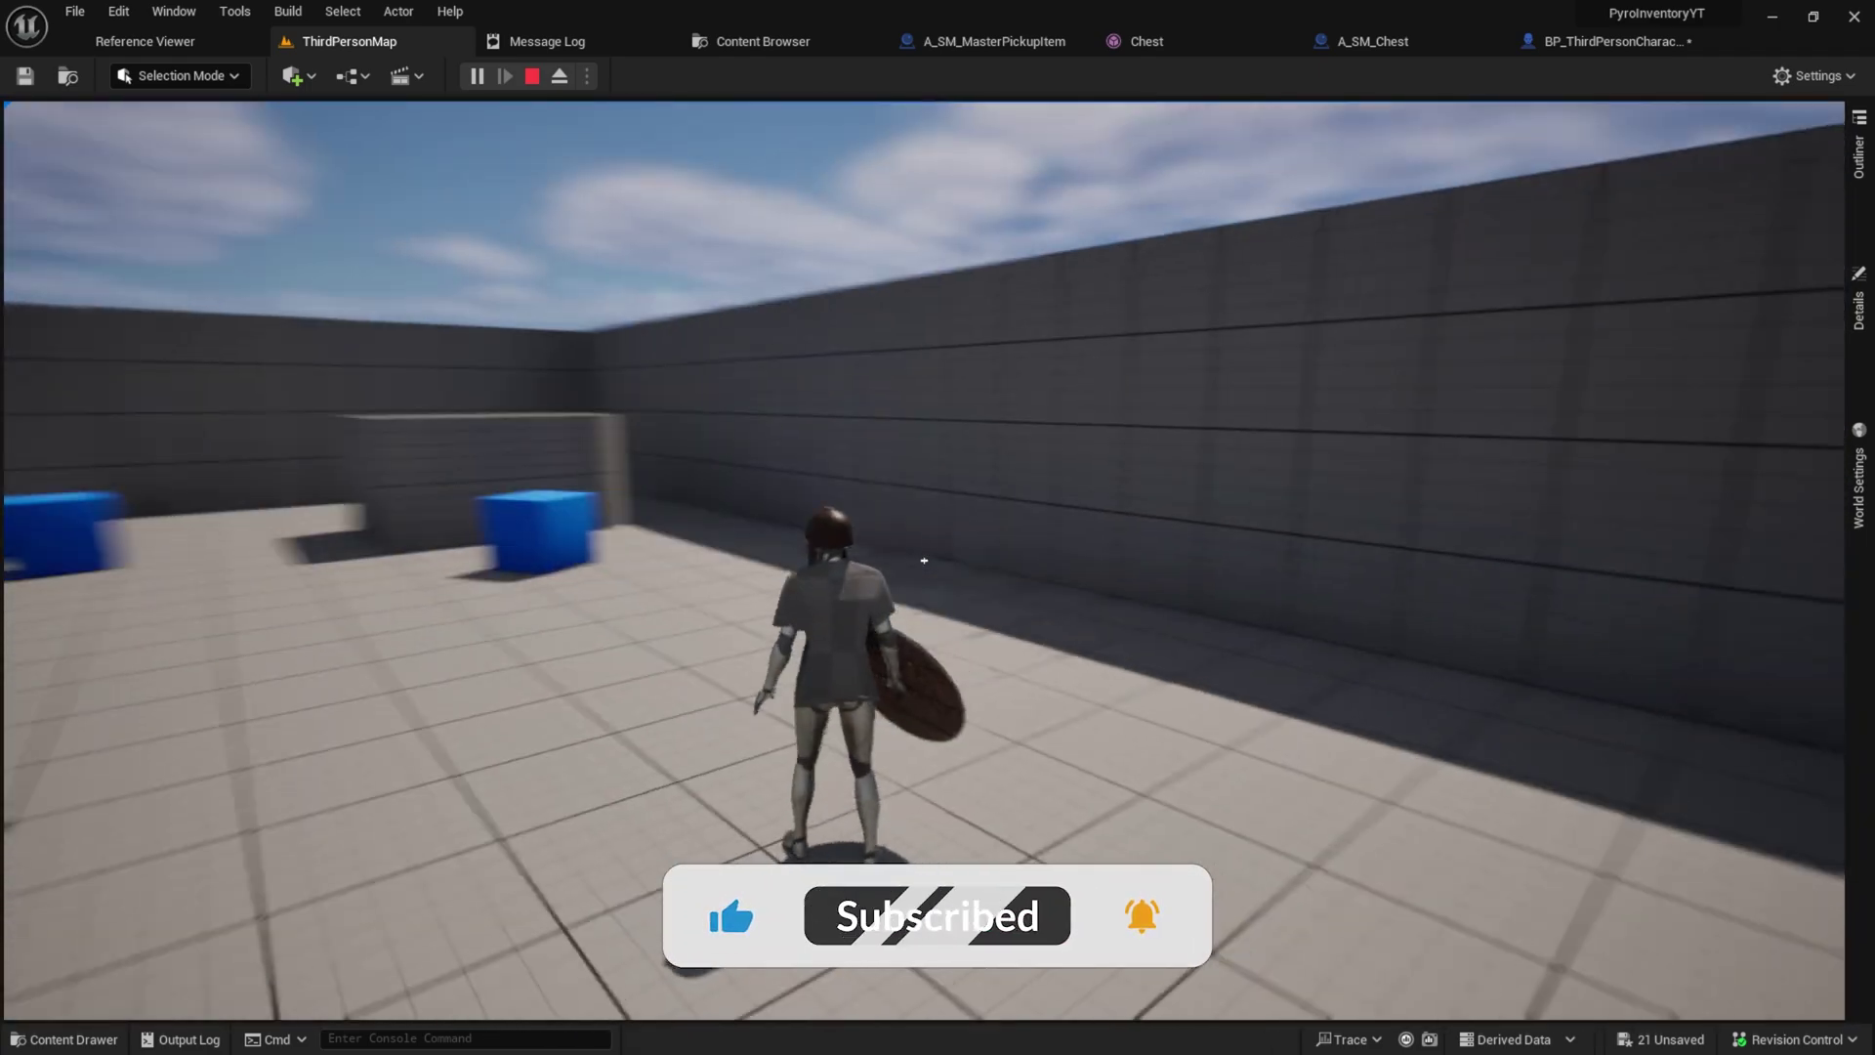
key(space)
key(Escape)
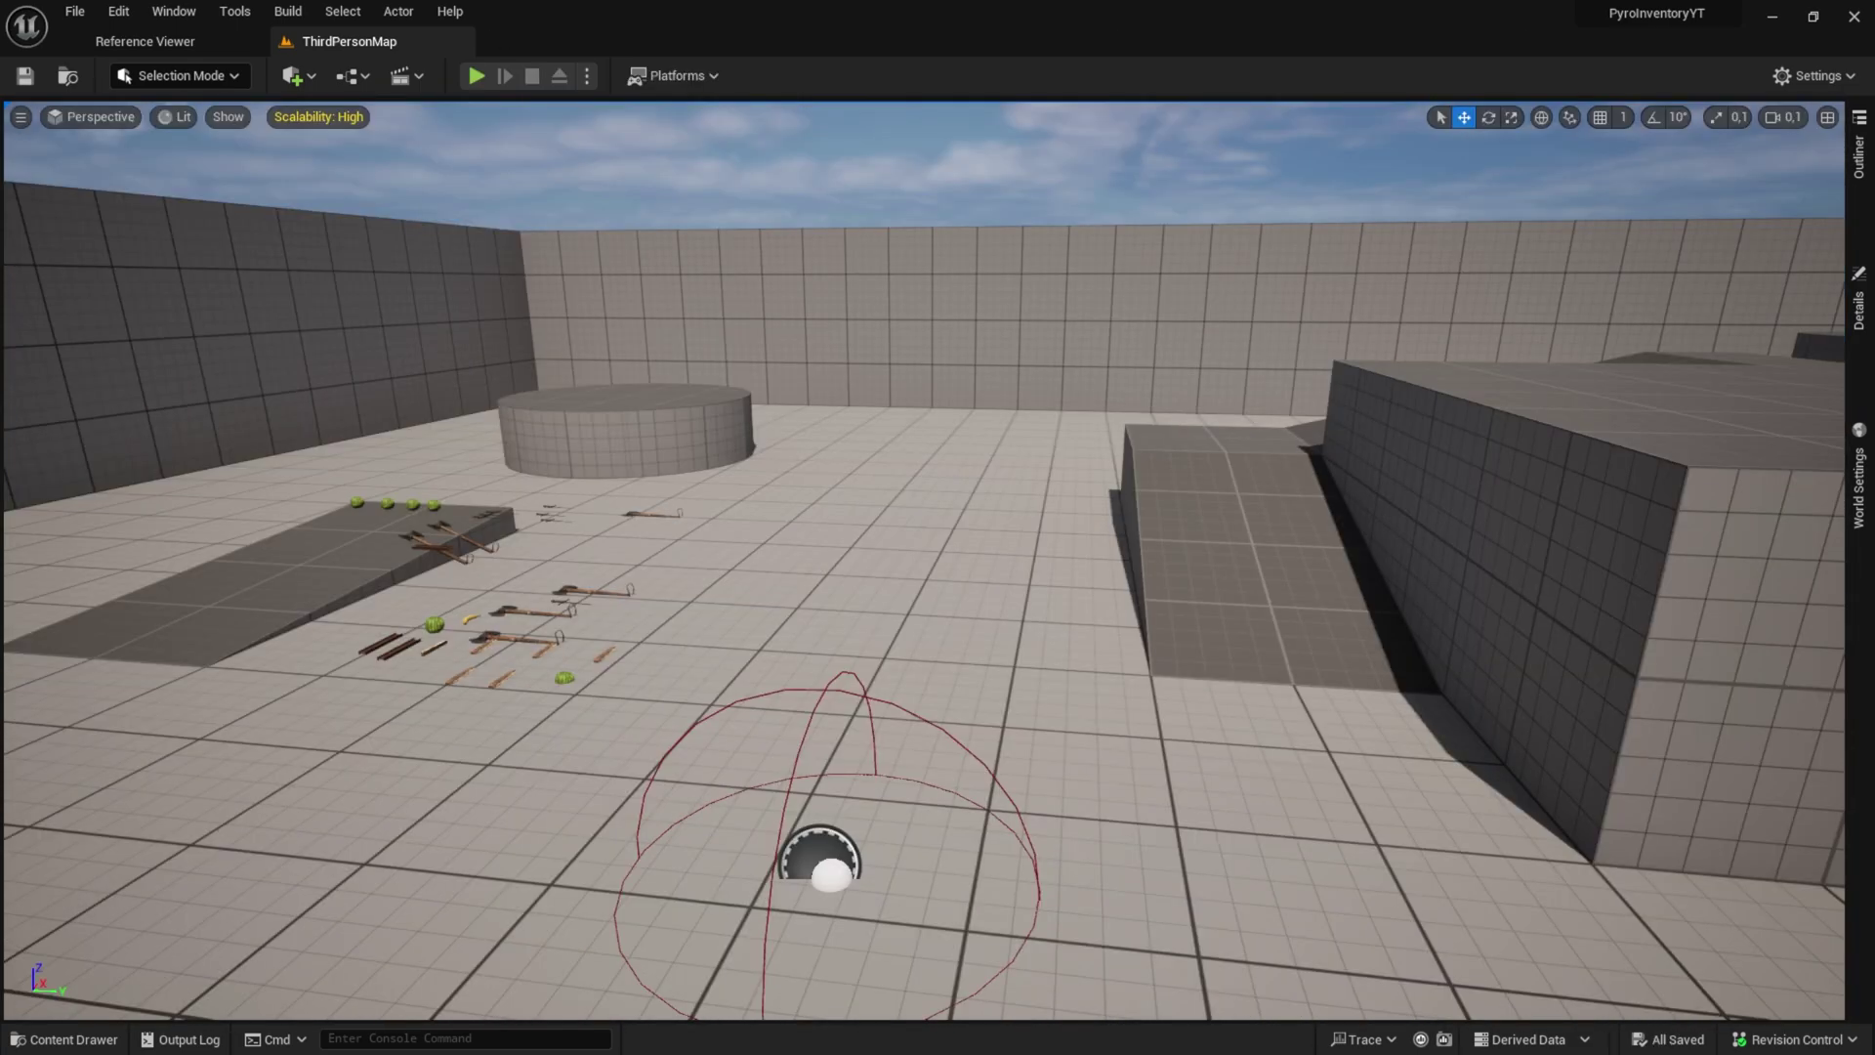
Find the SKM_Quinn_Simple skeletal mesh in the Meshes folder under Characters/Mannequins and select it
key(ctrl+space)
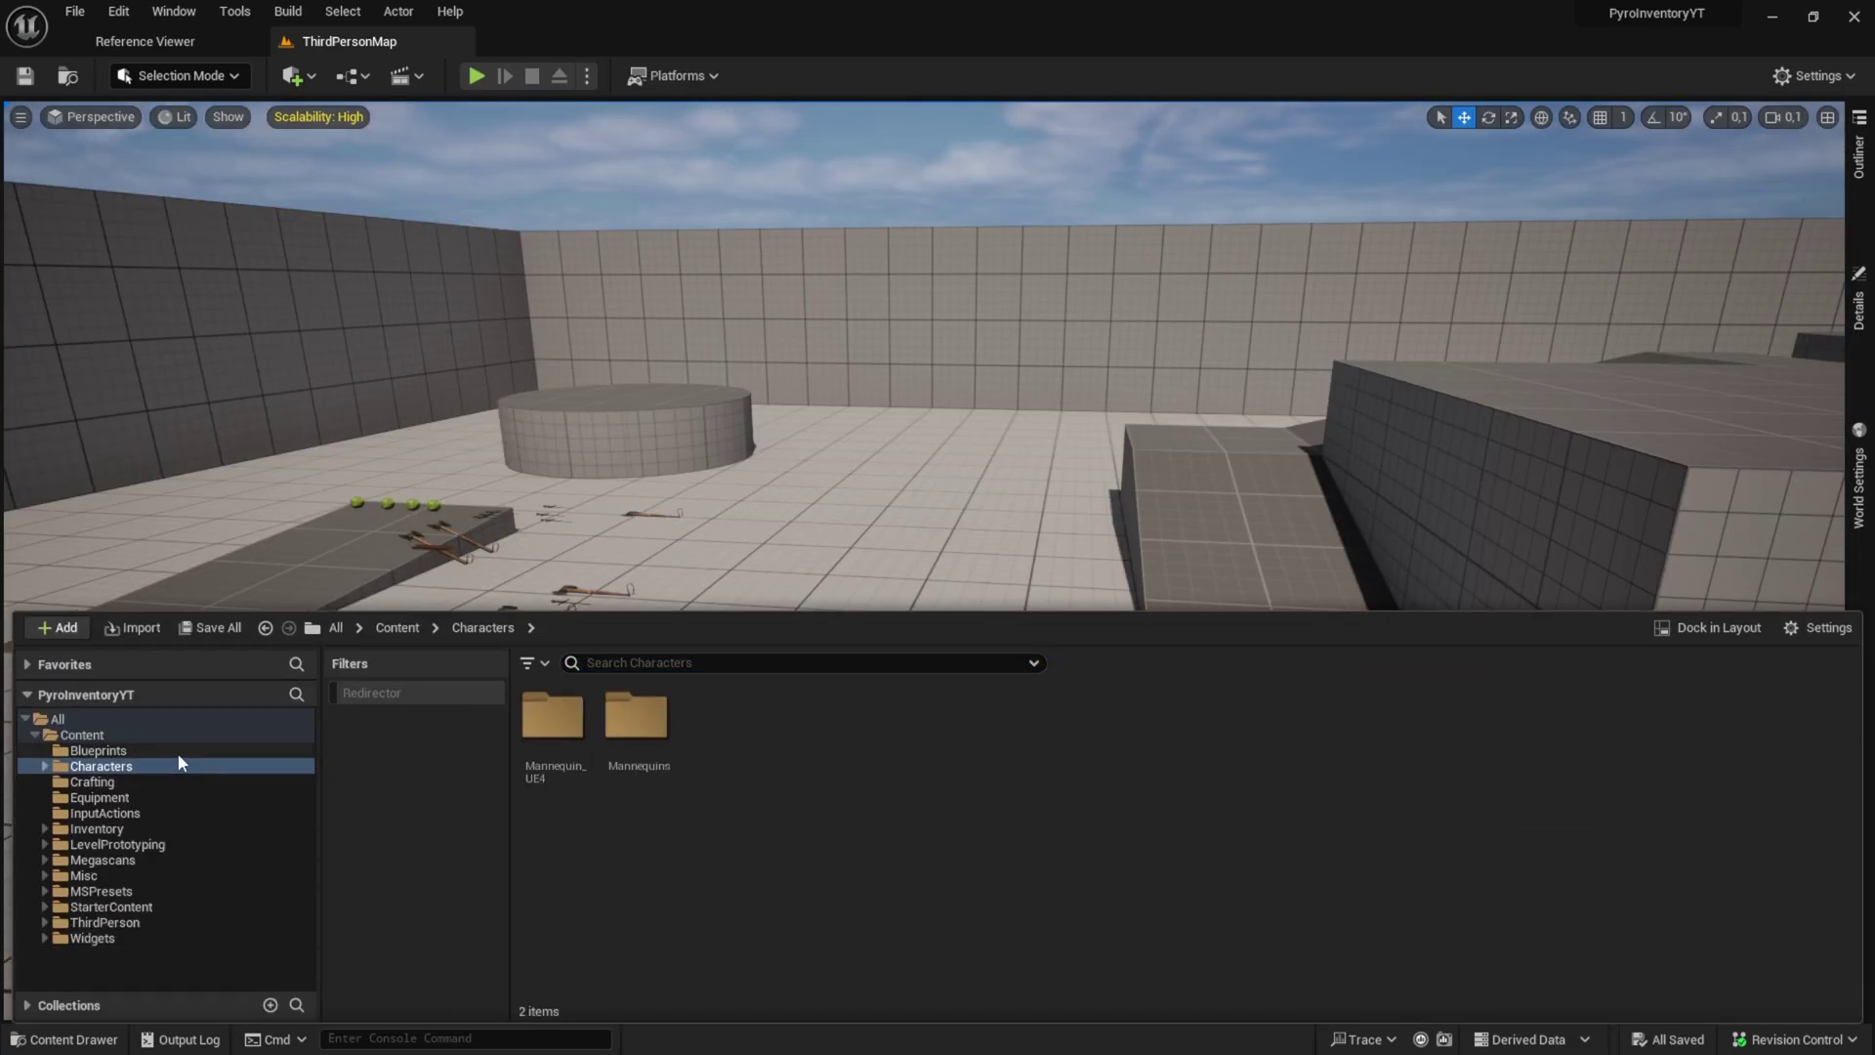
double_click(635, 721)
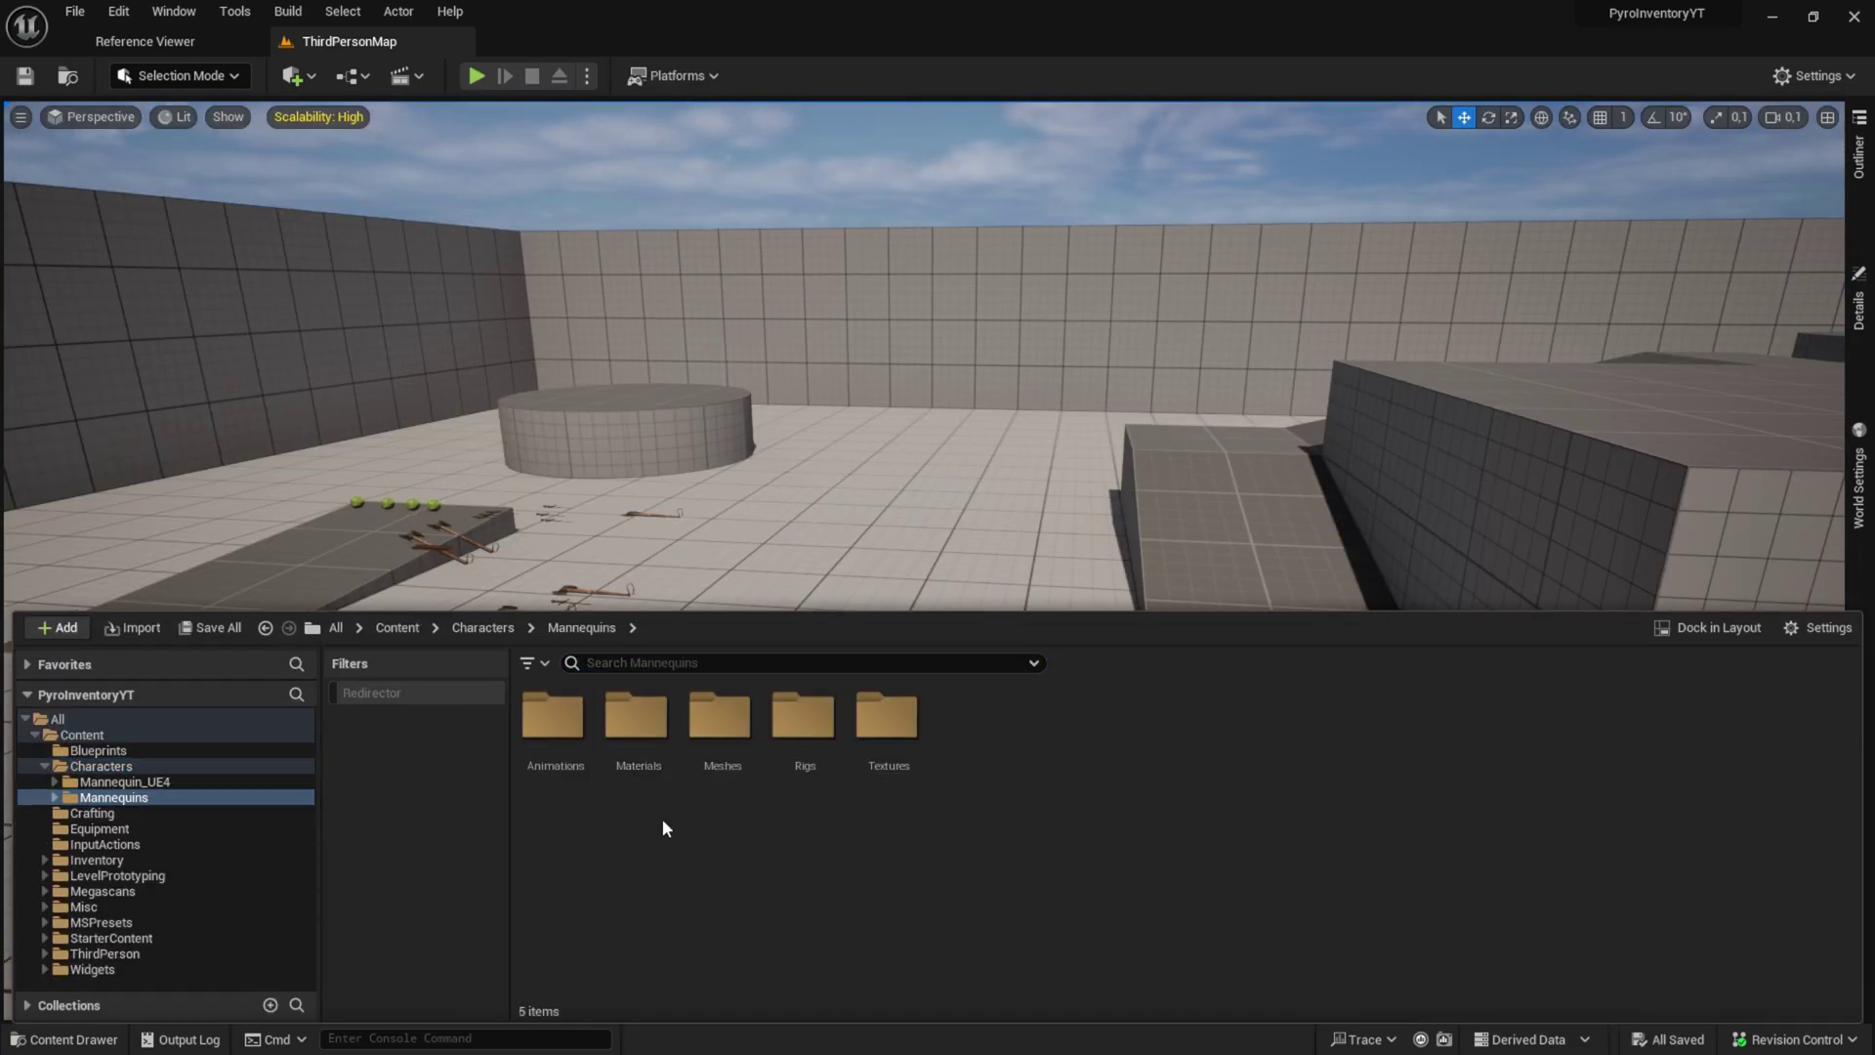
double_click(802, 721)
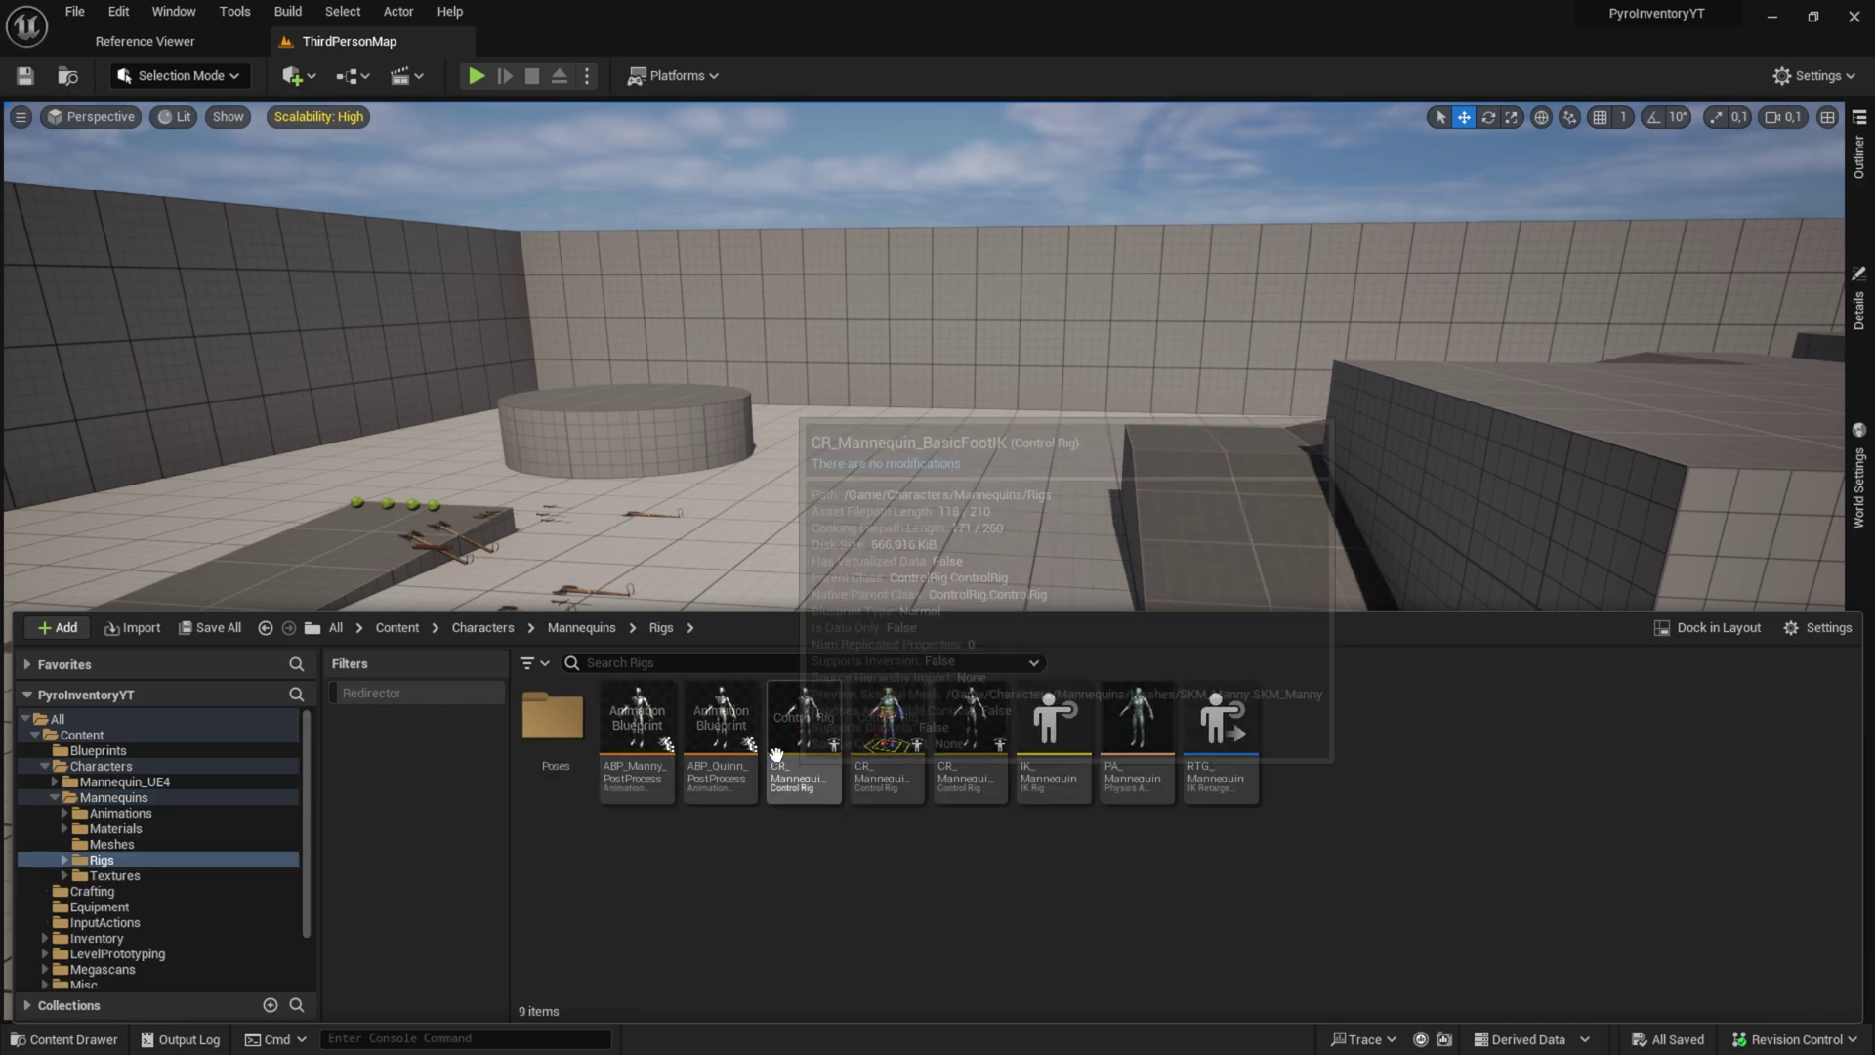
key(alt+Left)
double_click(705, 727)
click(959, 739)
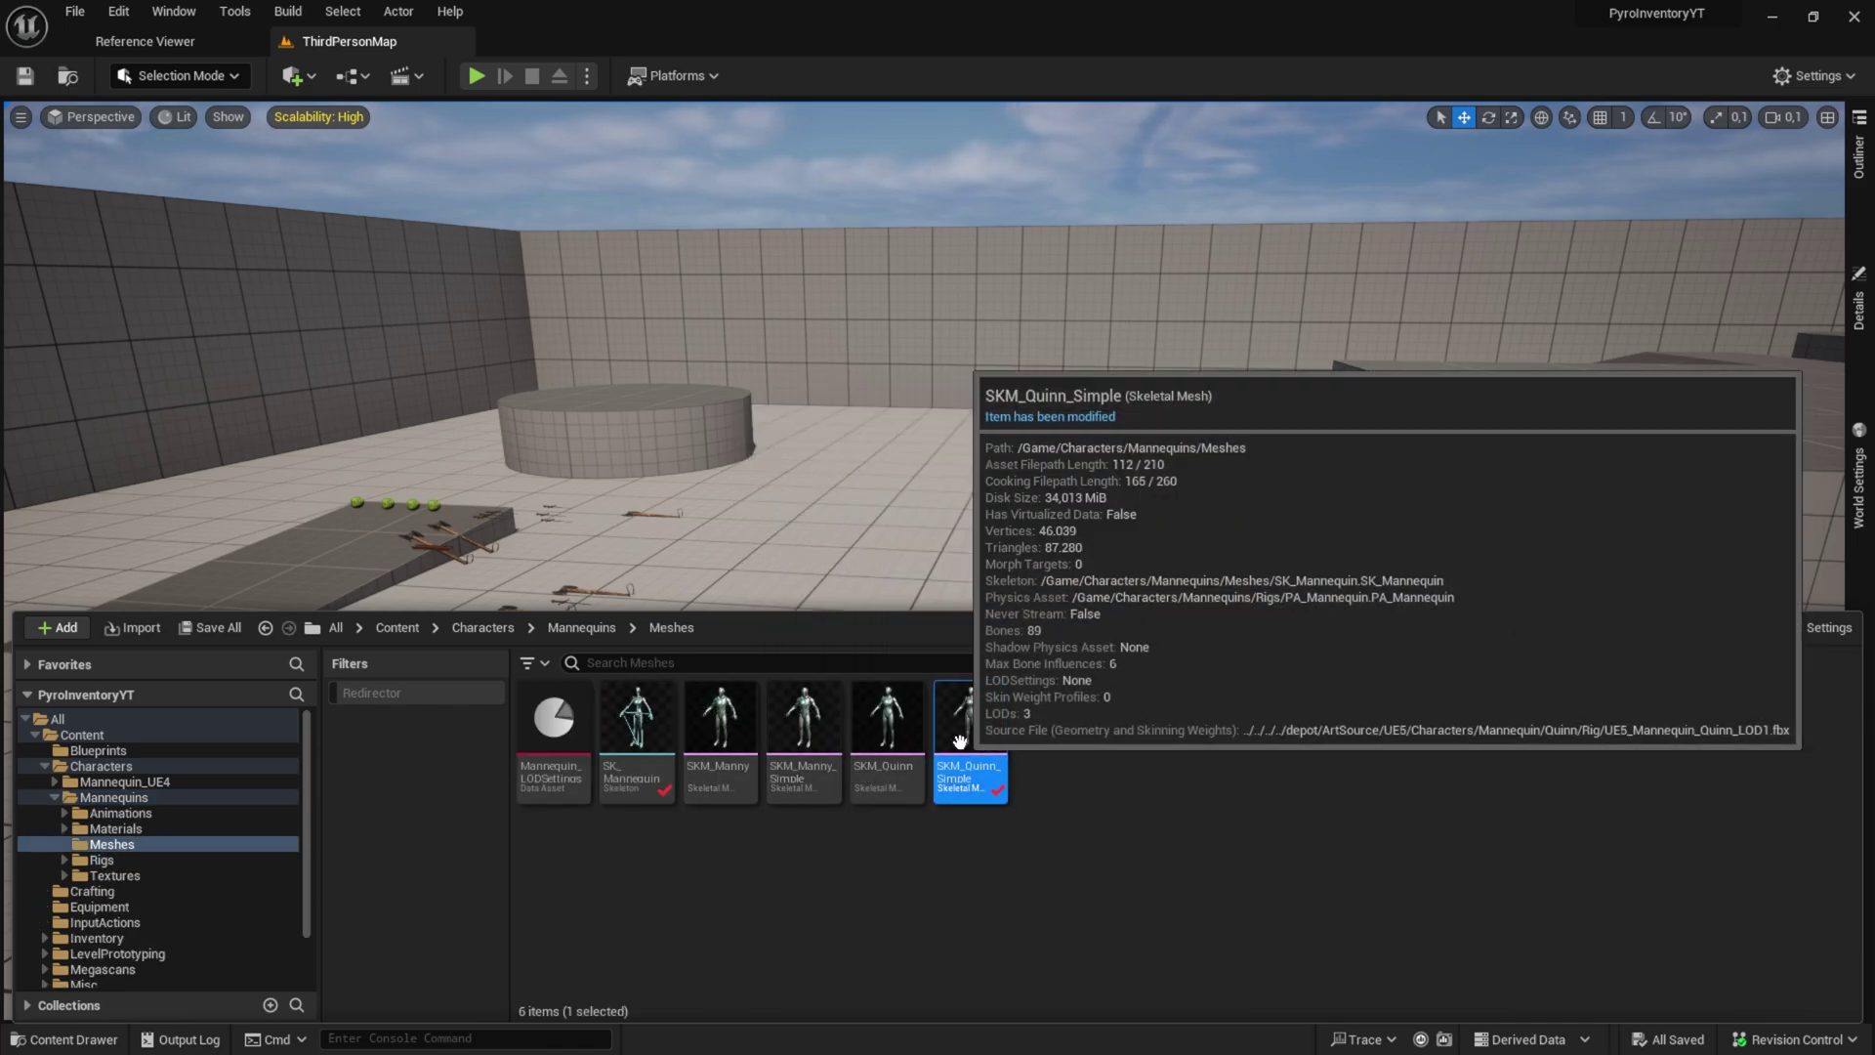
Export SKM_Quinn_Simple as an FBX file into the project's Exports folder, keeping the given FBX export options
right_click(959, 739)
mouse_move(1058, 438)
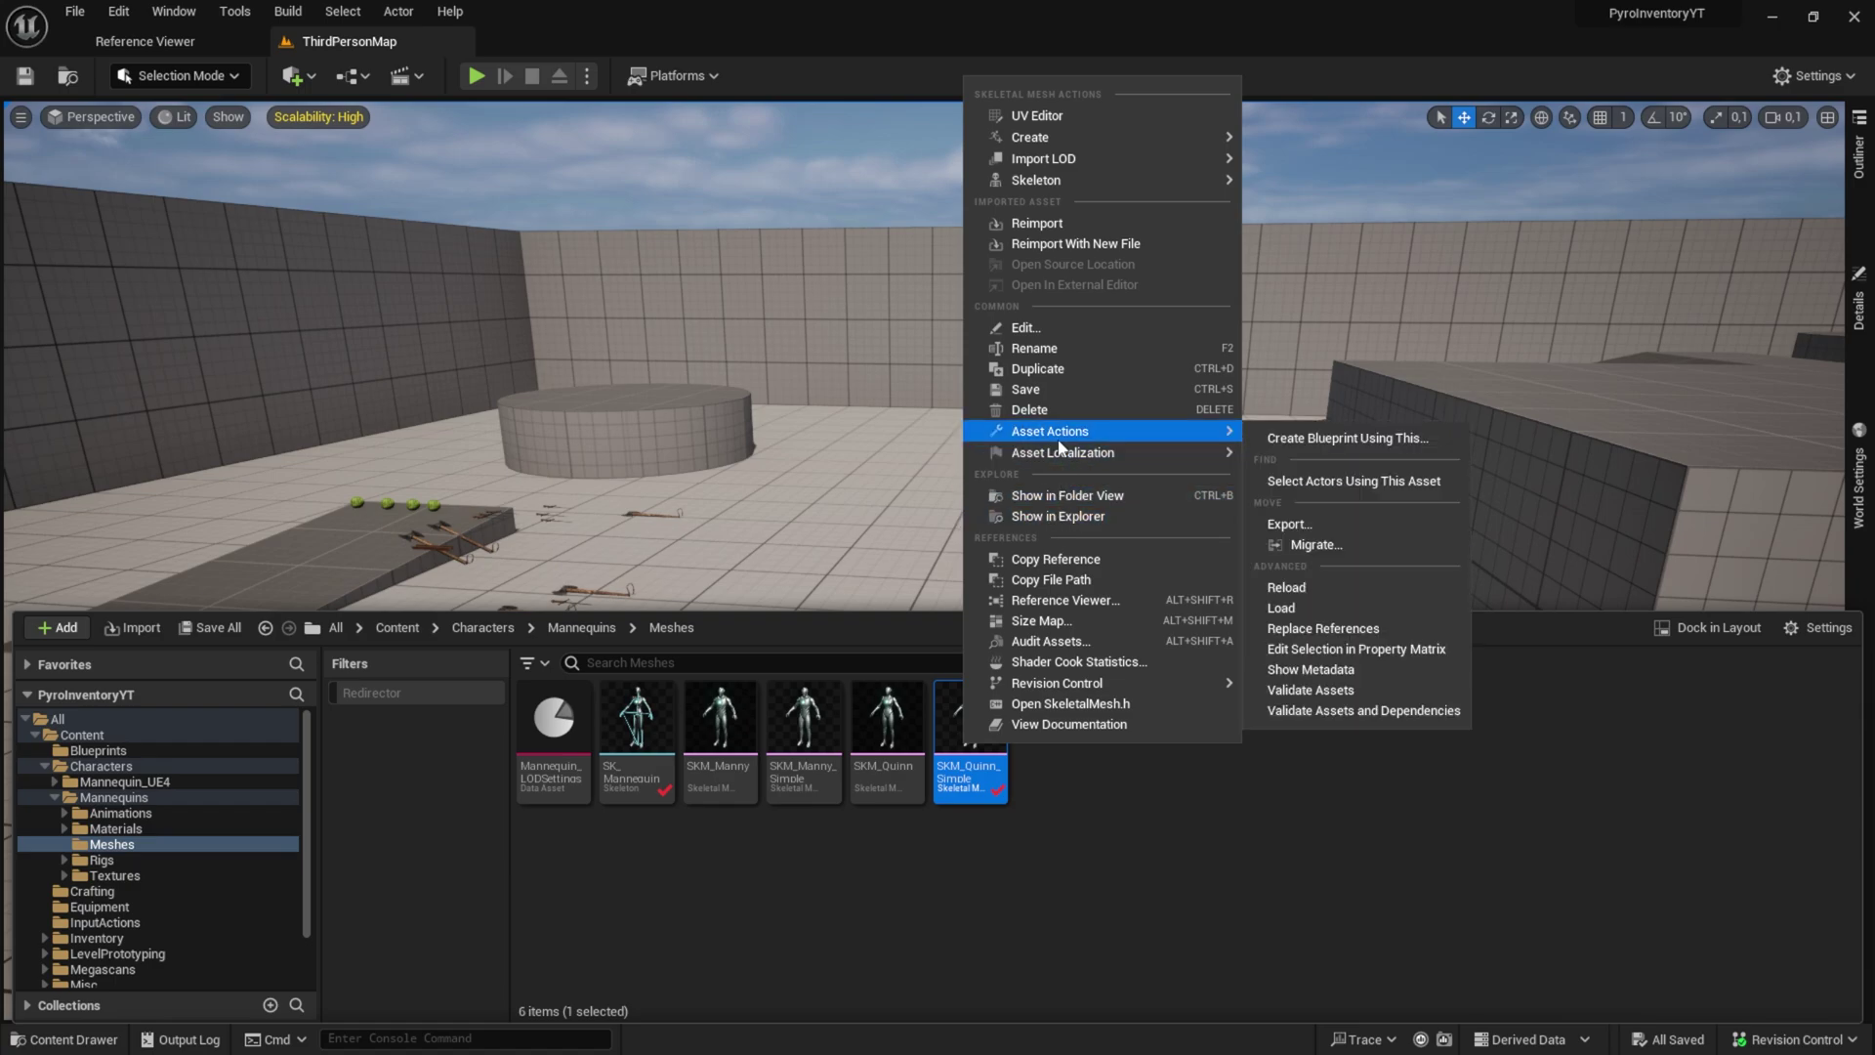
click(1338, 524)
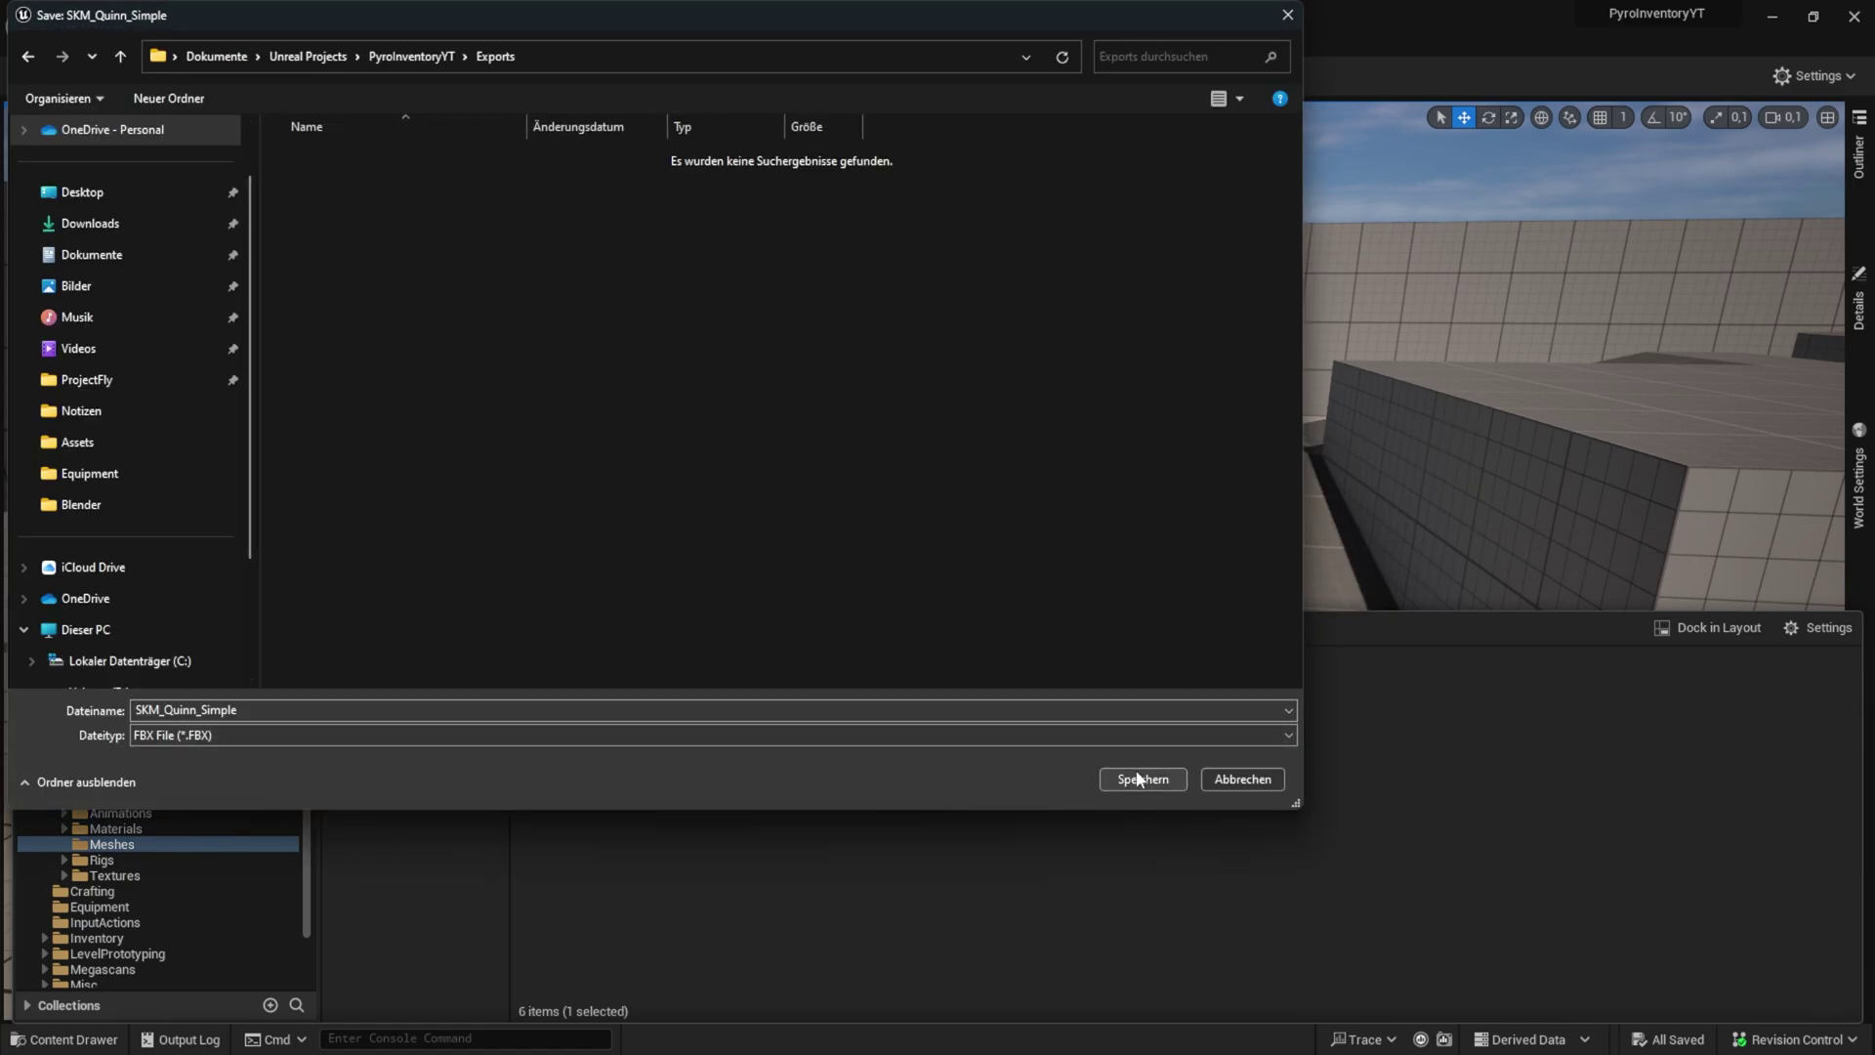
click(1138, 779)
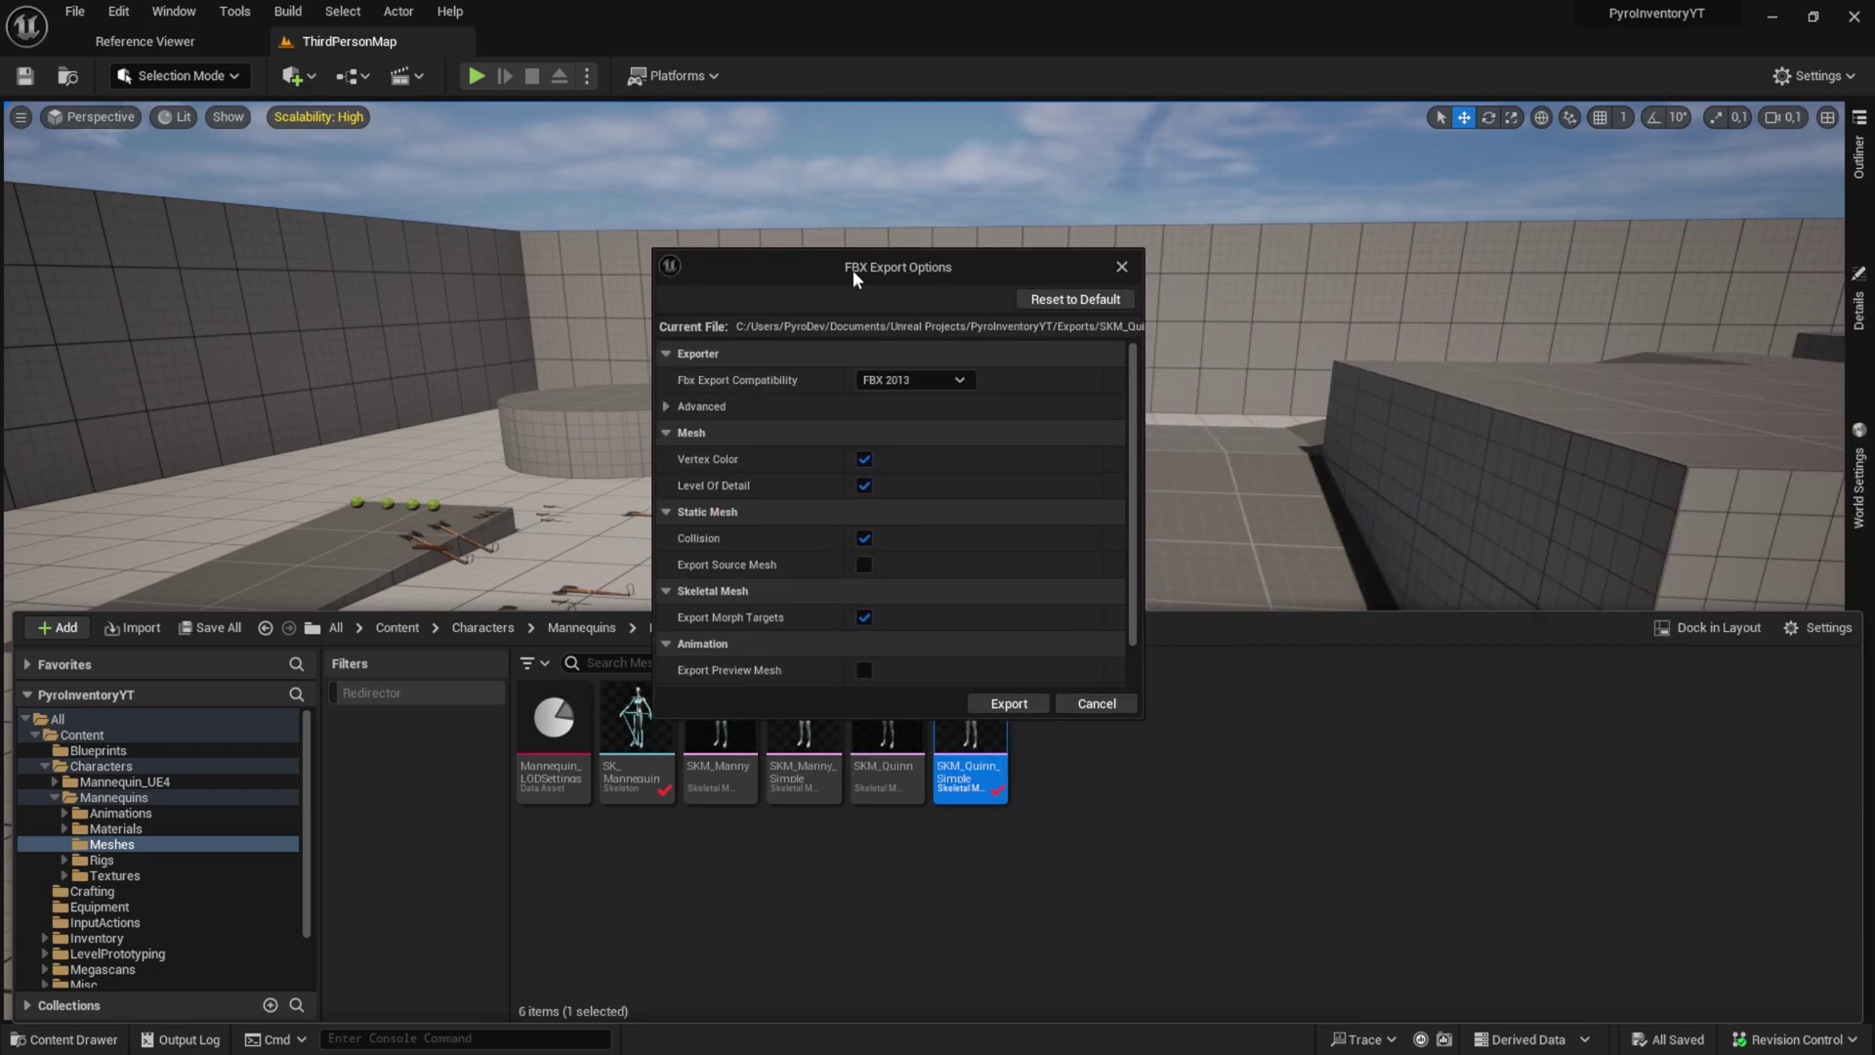
click(656, 401)
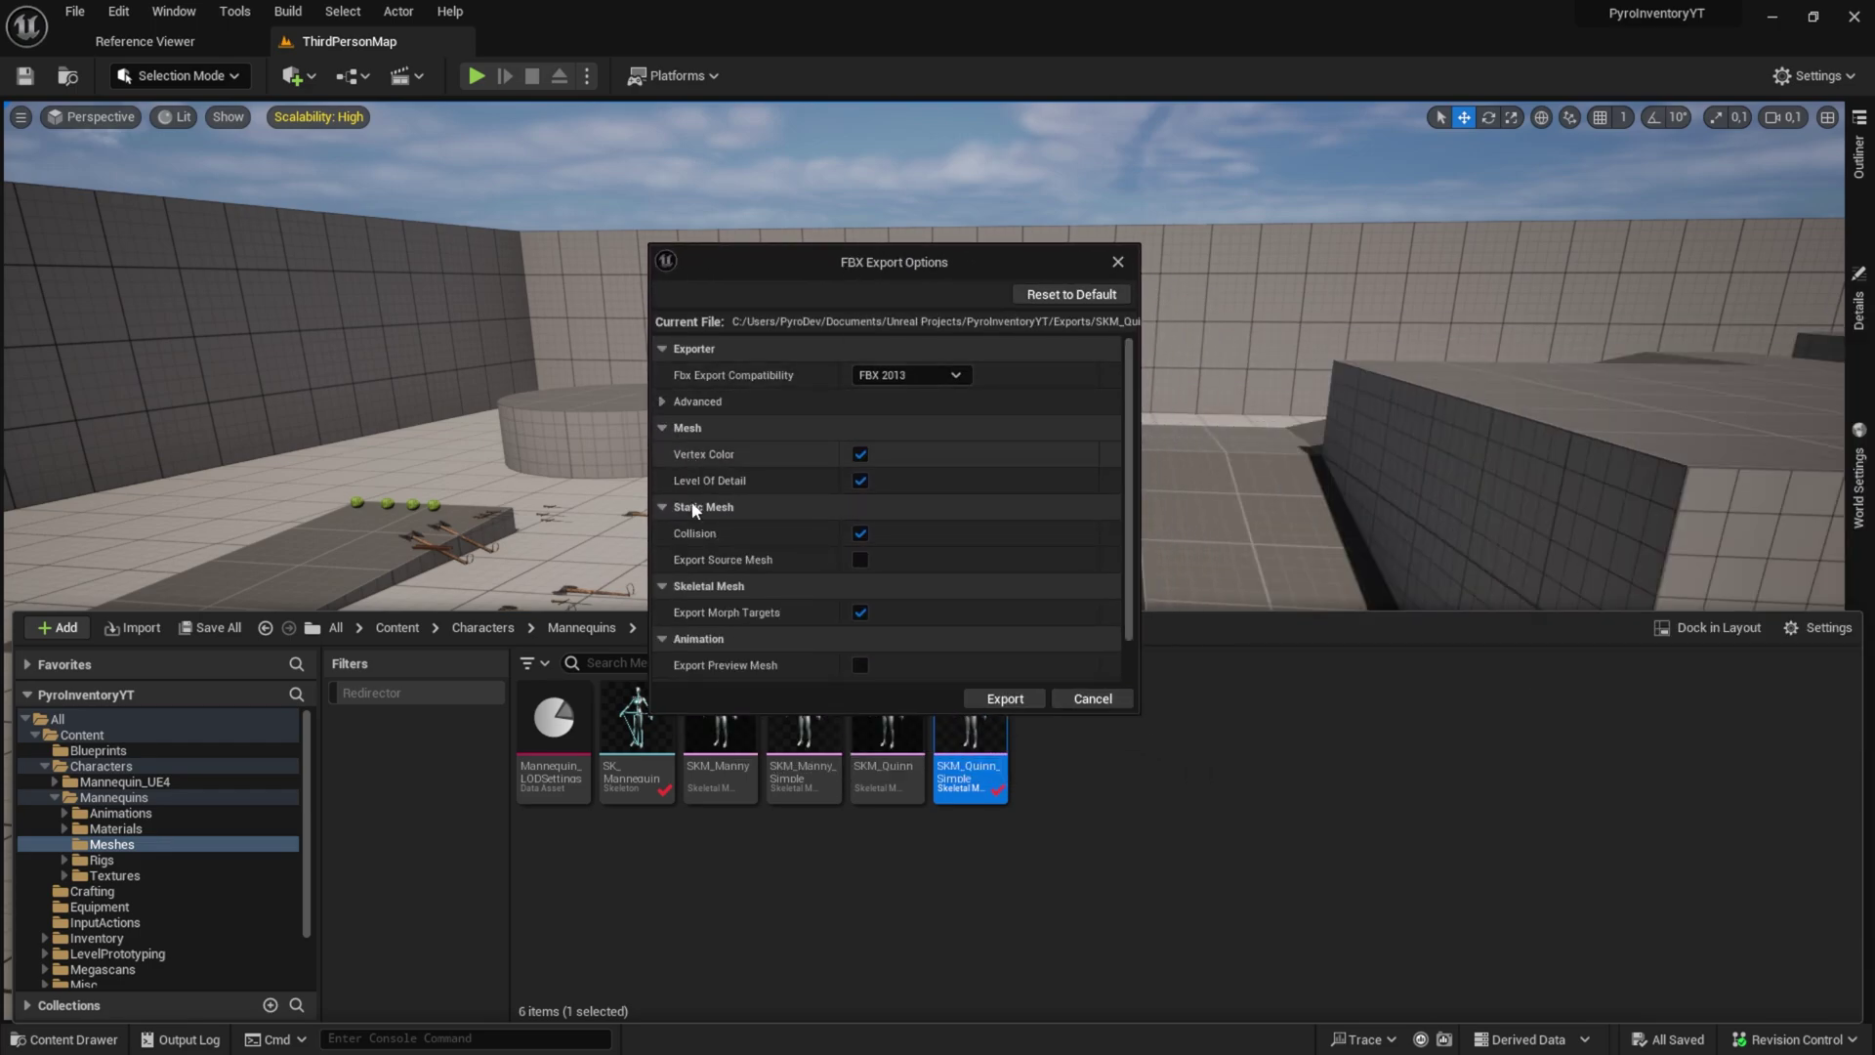
click(670, 398)
scroll(986, 586, down, 2)
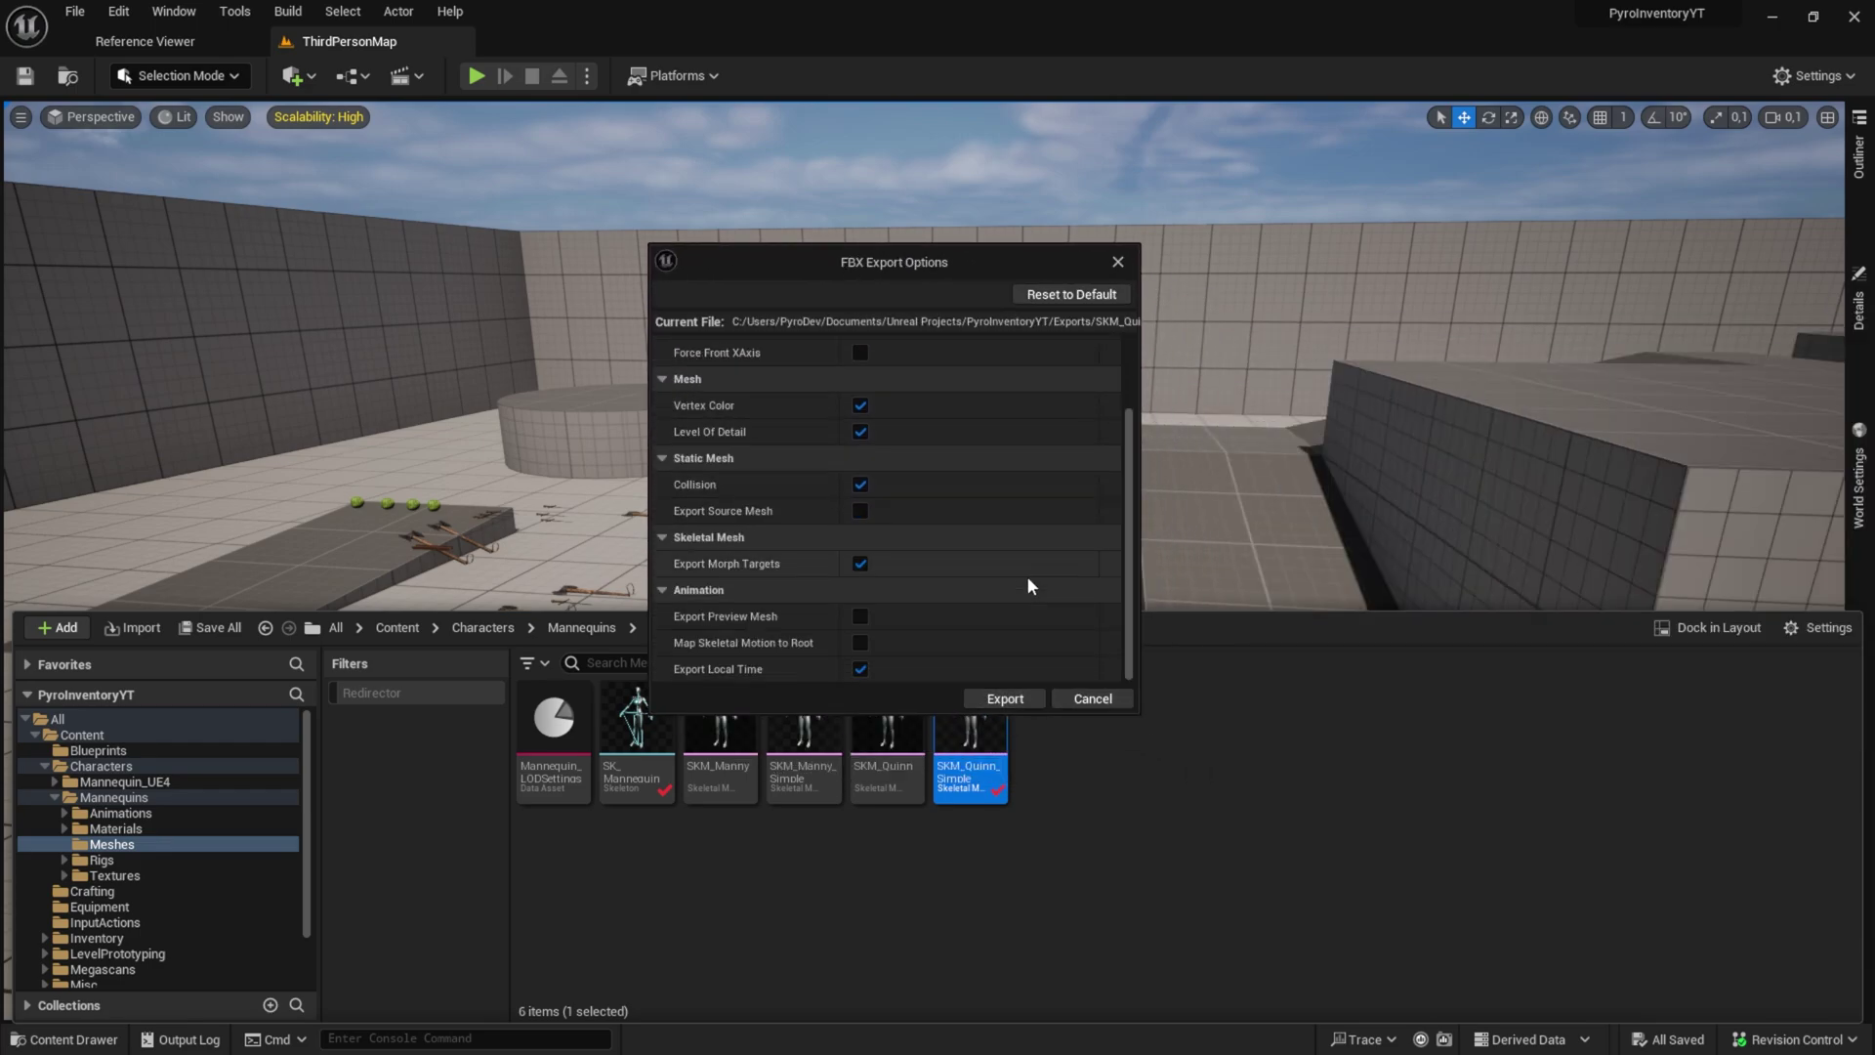
click(1037, 698)
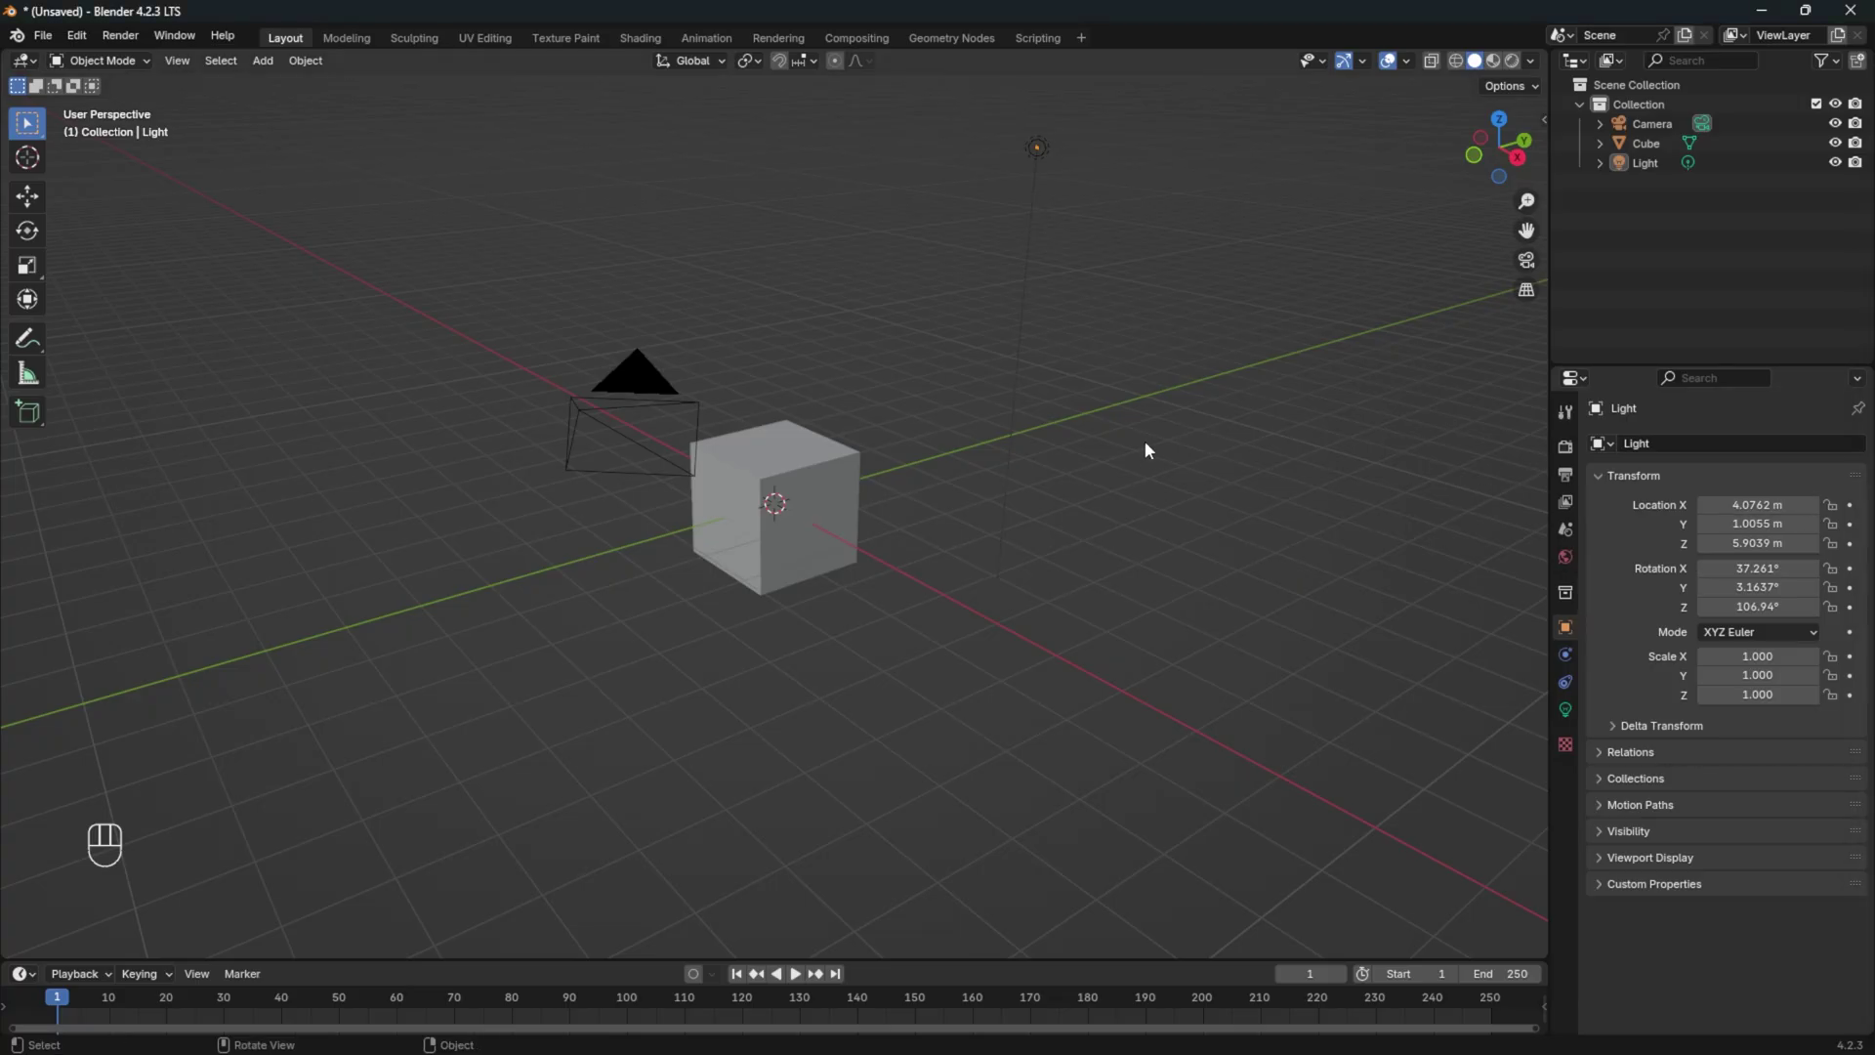
Switch to Blender and delete all default objects from the new scene
key(a)
key(x)
click(1147, 446)
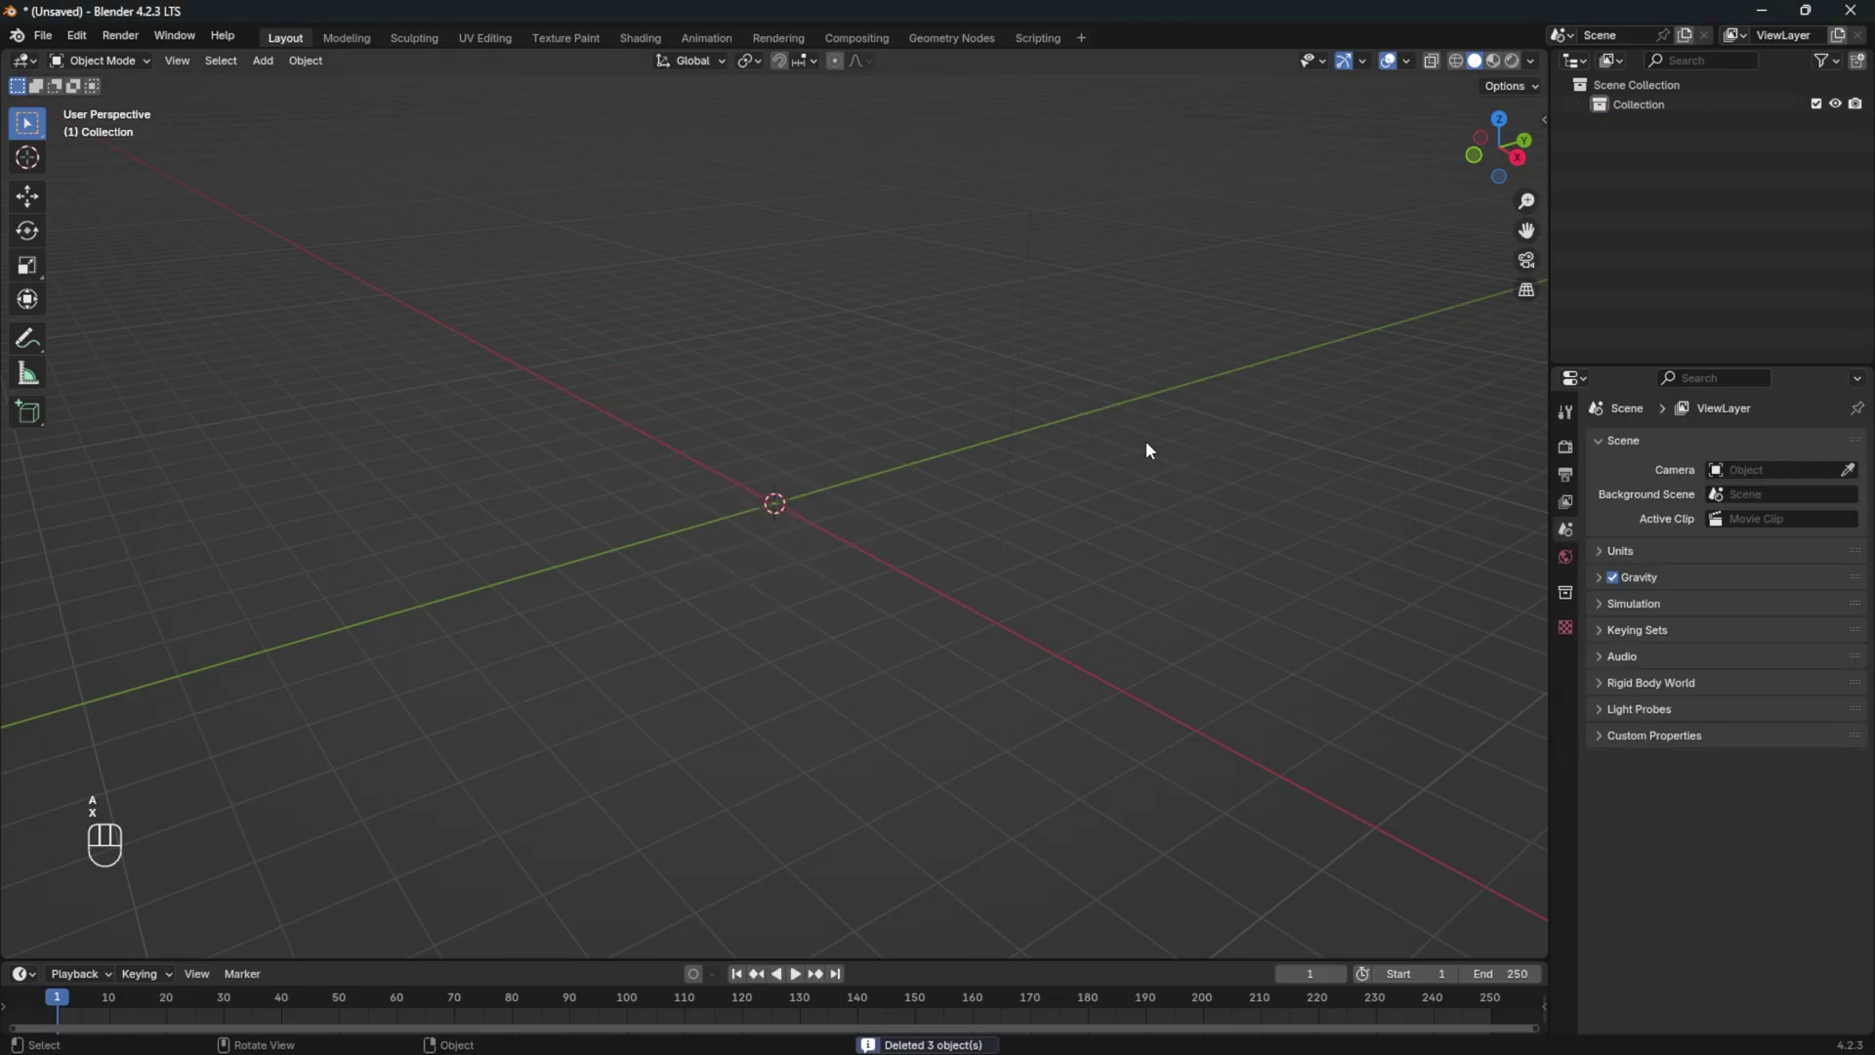
Import SKM_Quinn_Simple.FBX from the Exports folder with the existing animation and armature settings
click(46, 39)
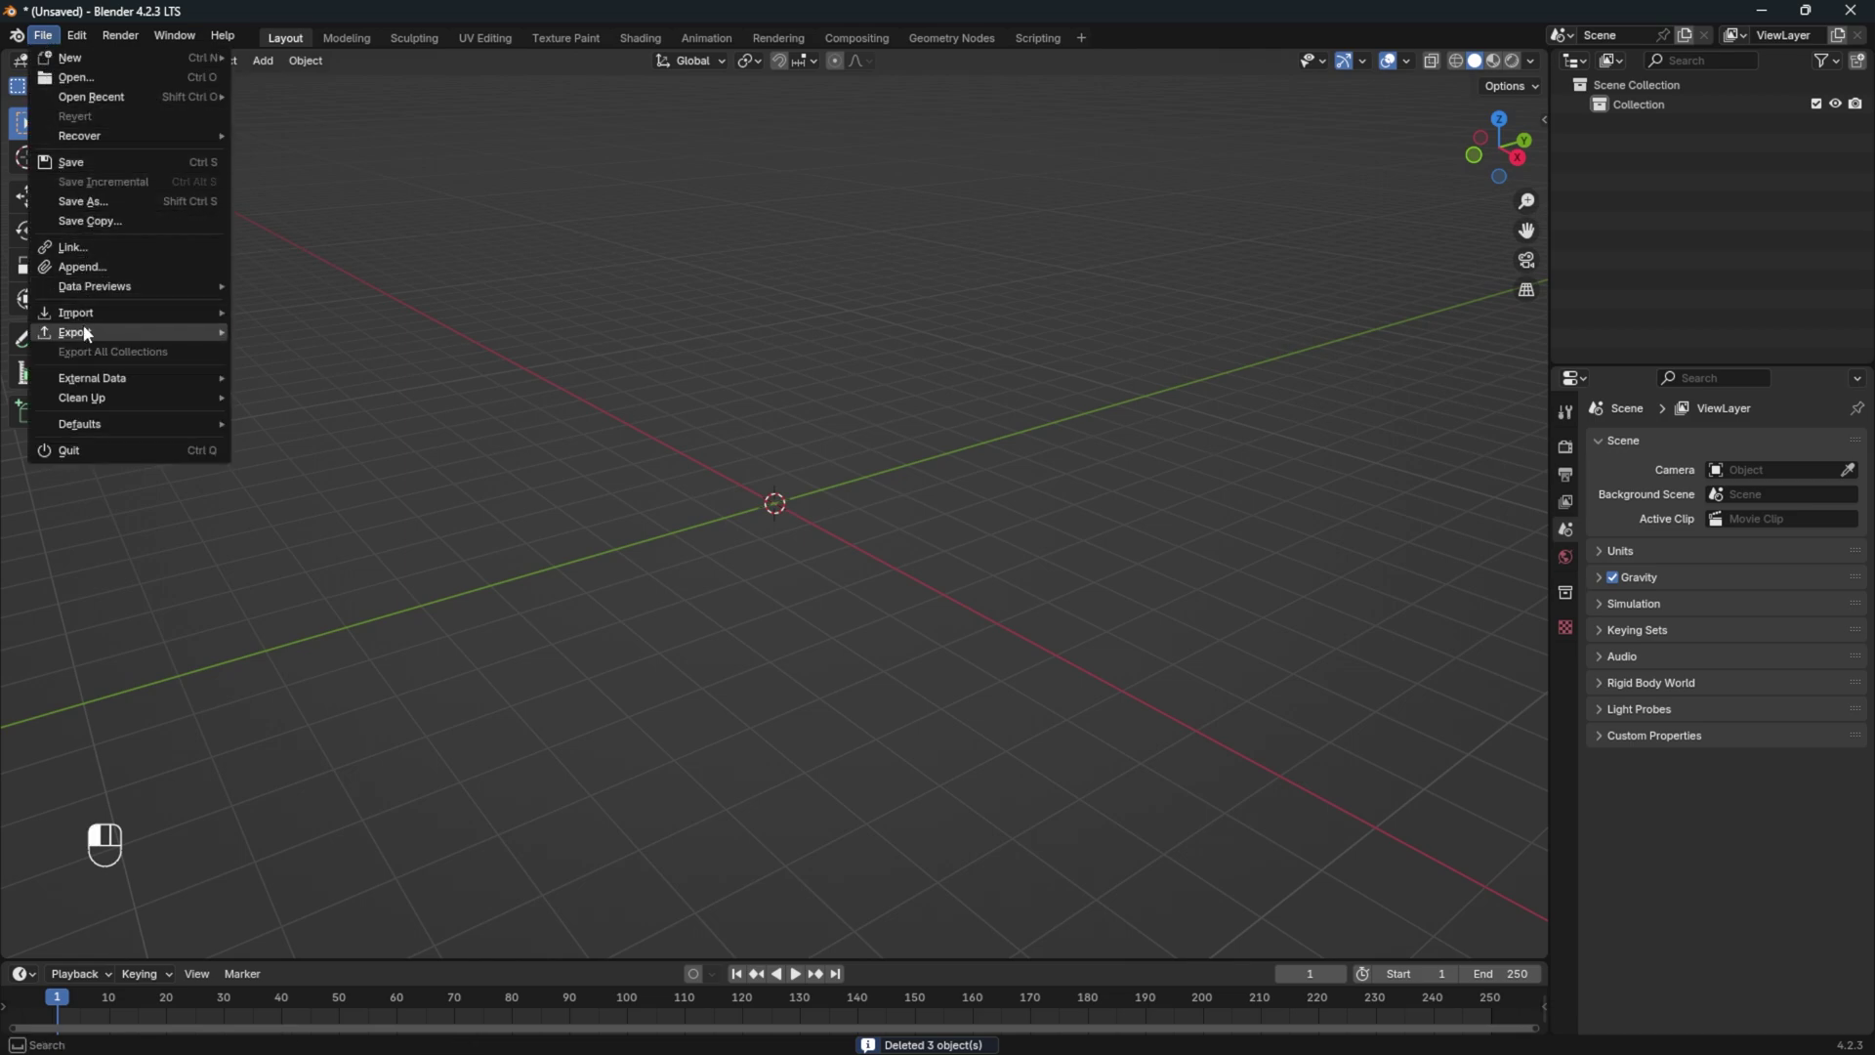
mouse_move(92, 312)
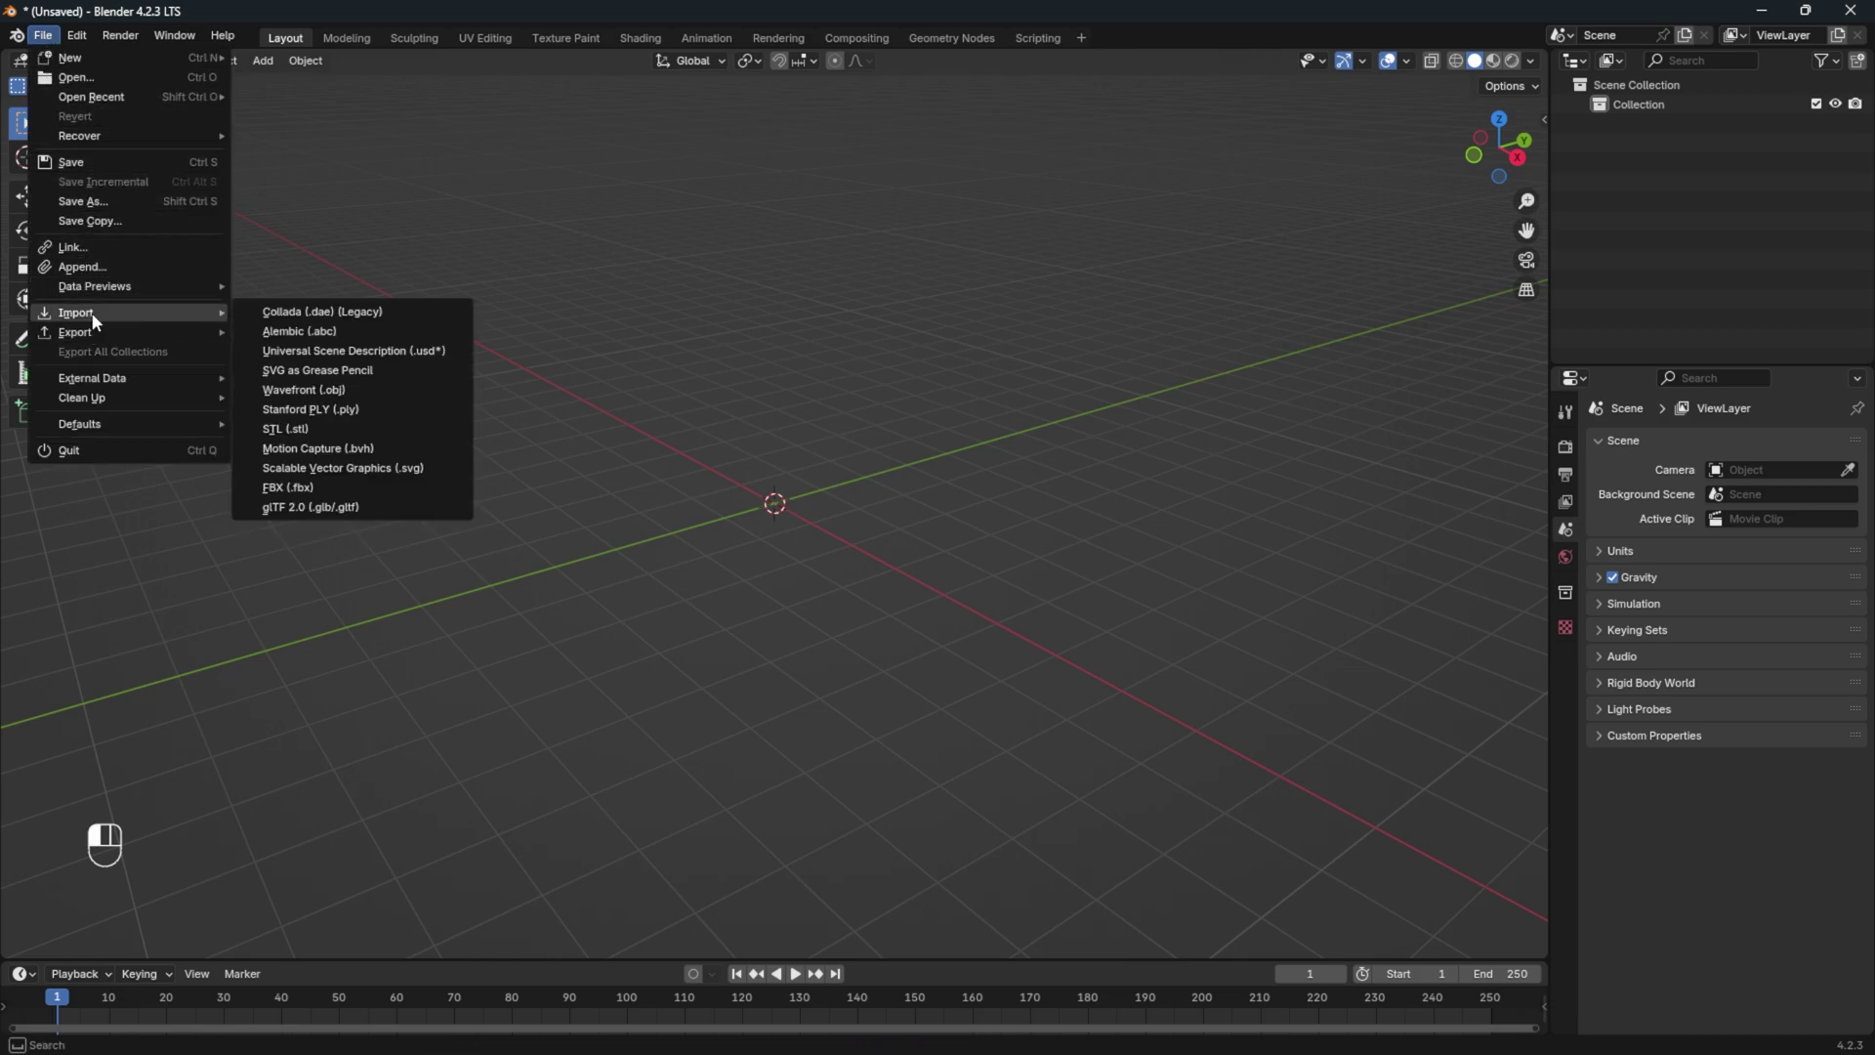
click(303, 487)
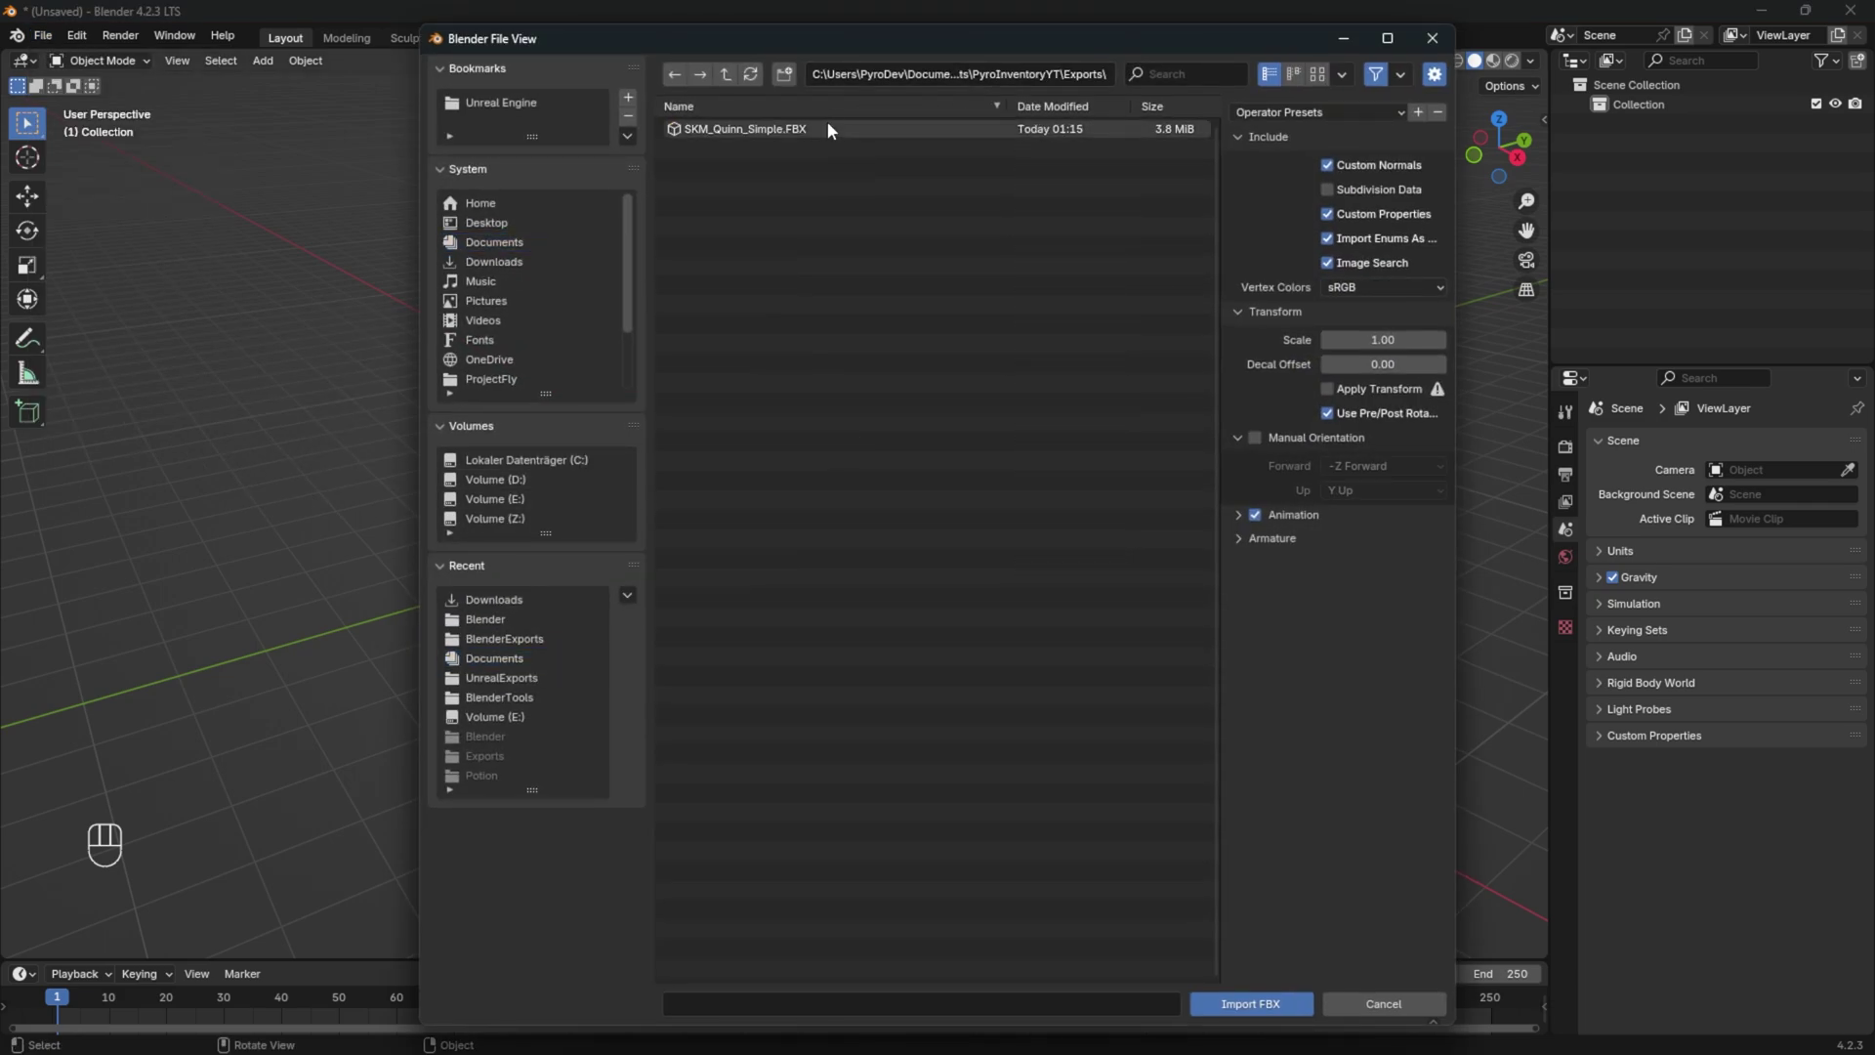
click(828, 124)
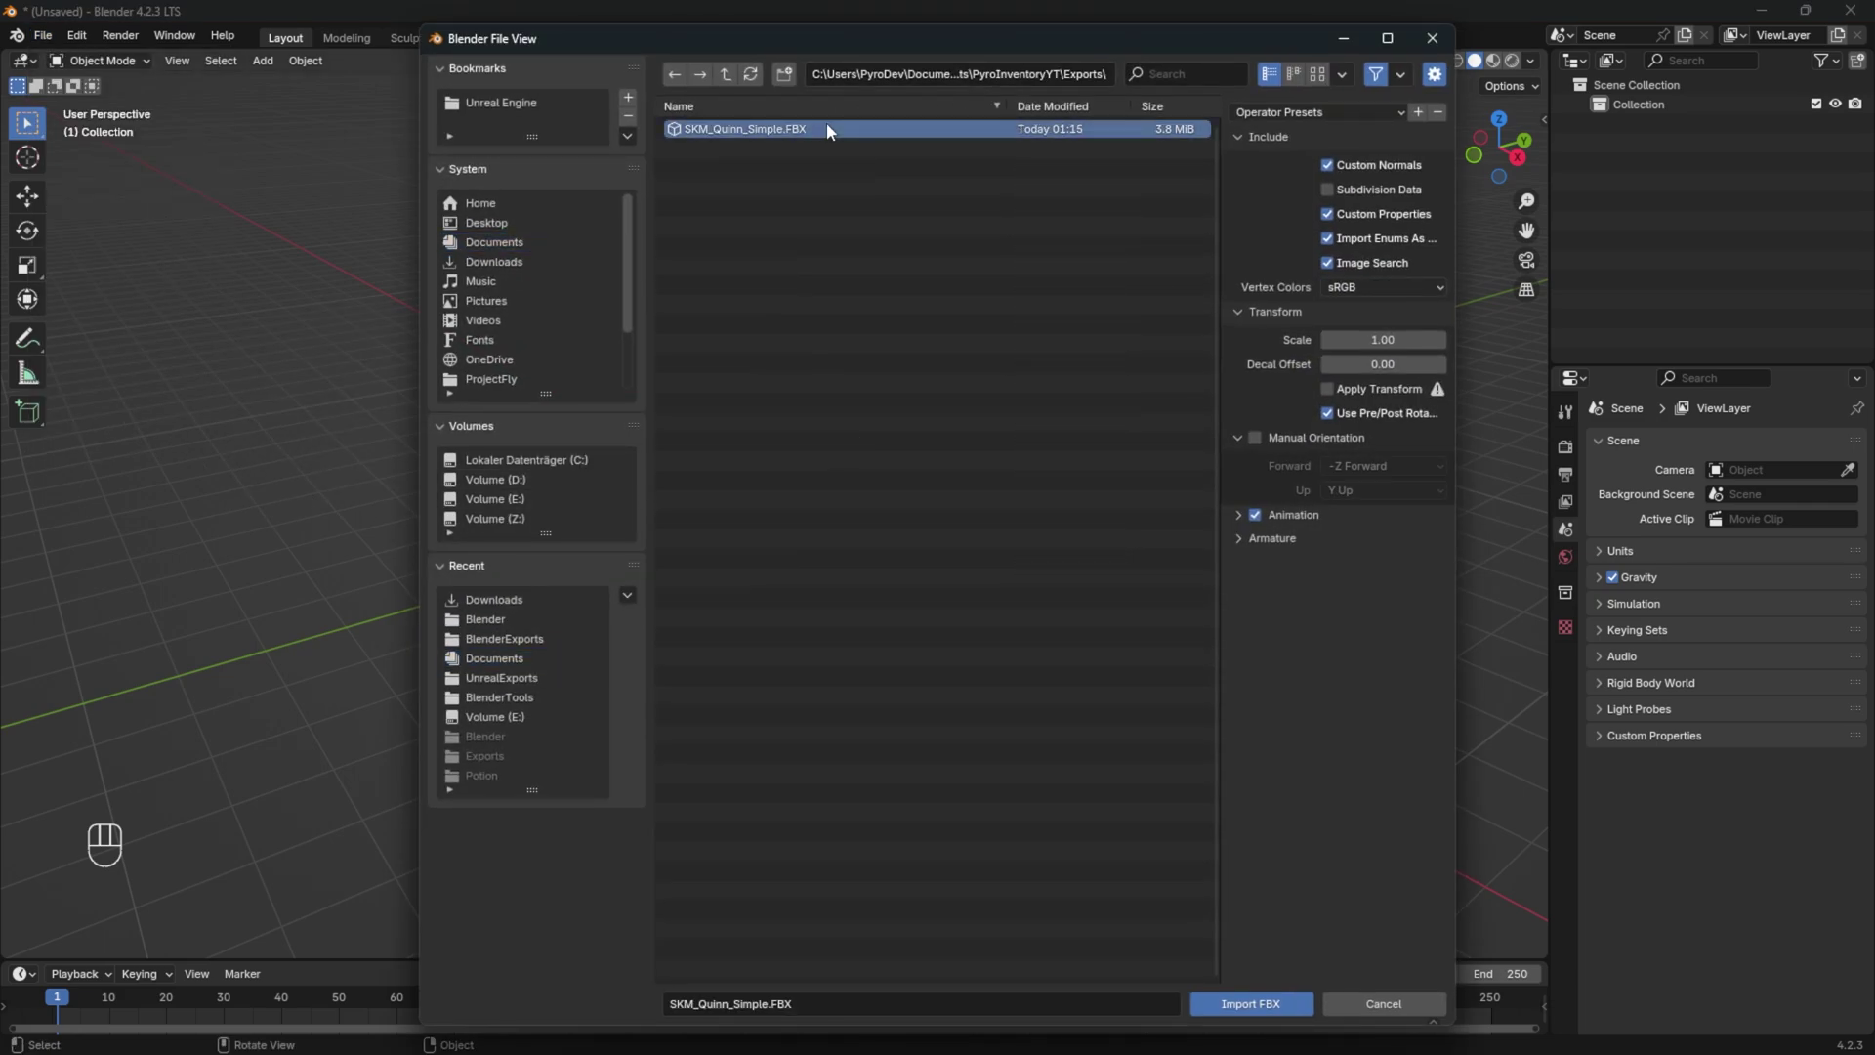
click(1238, 538)
click(1238, 516)
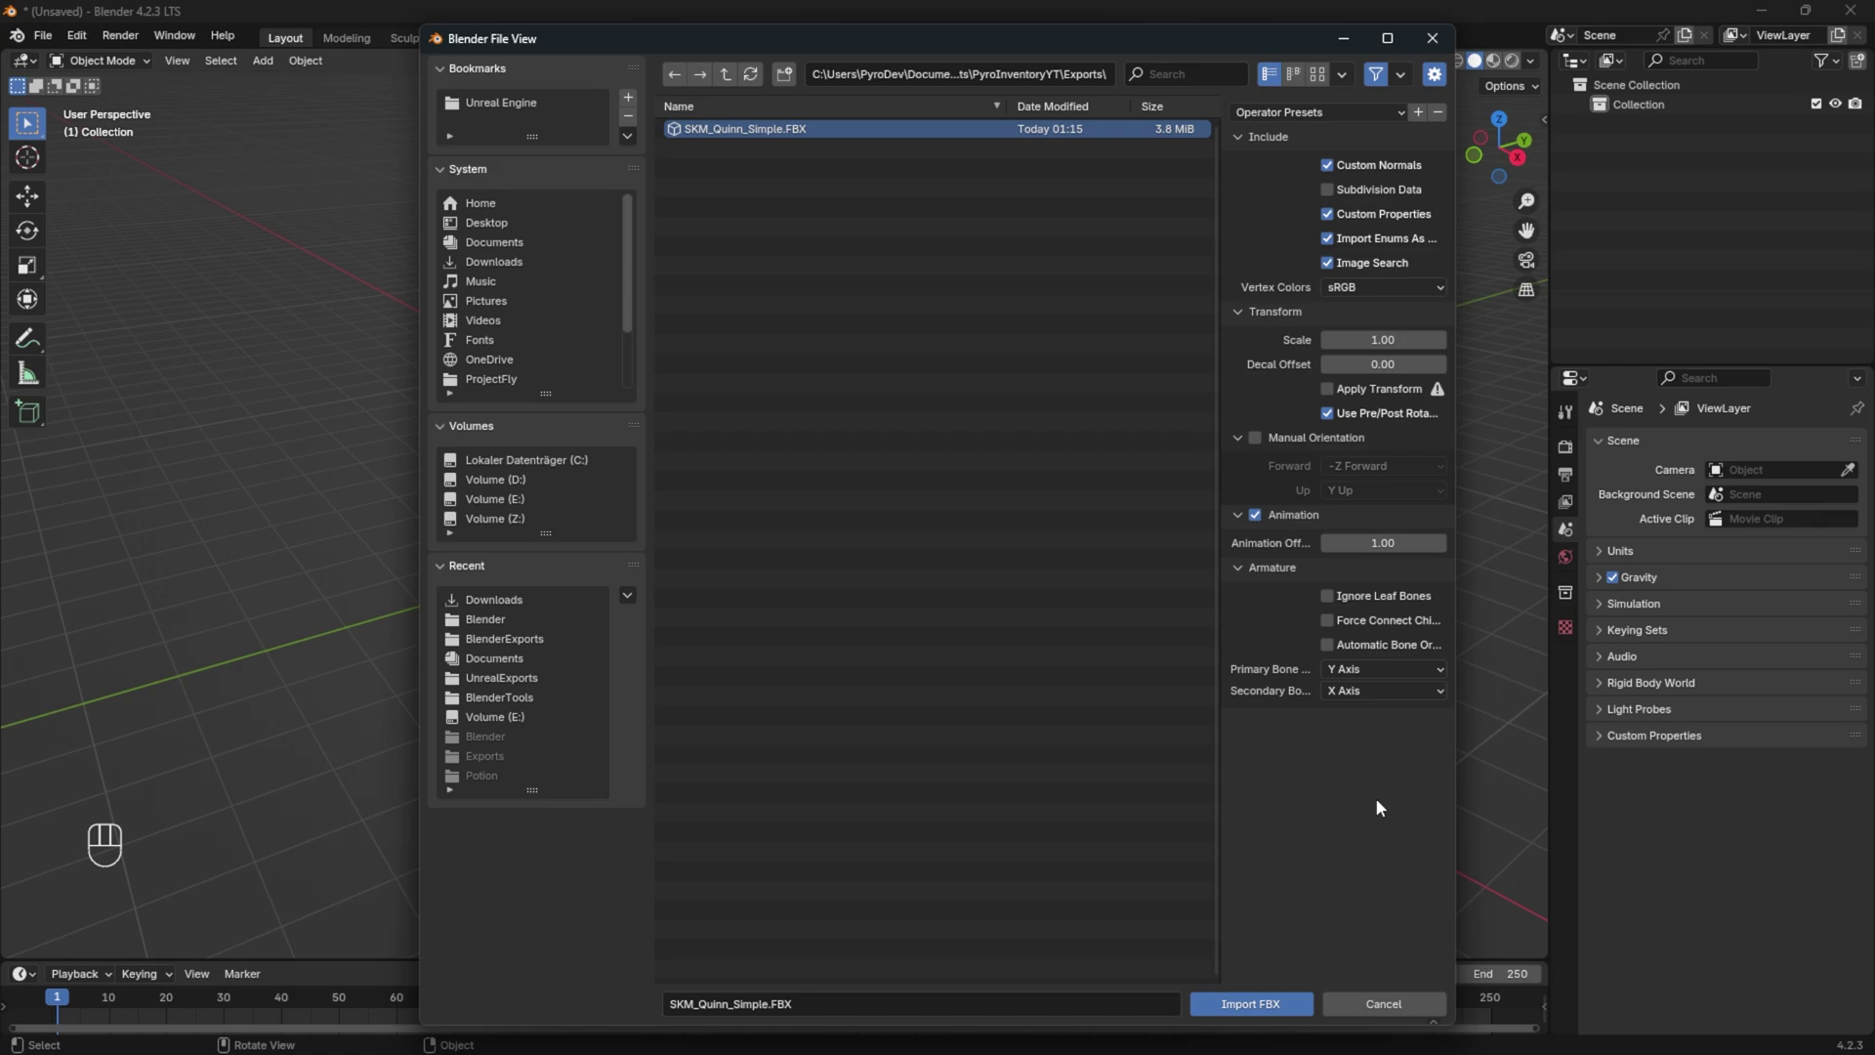
click(1087, 544)
click(1251, 1003)
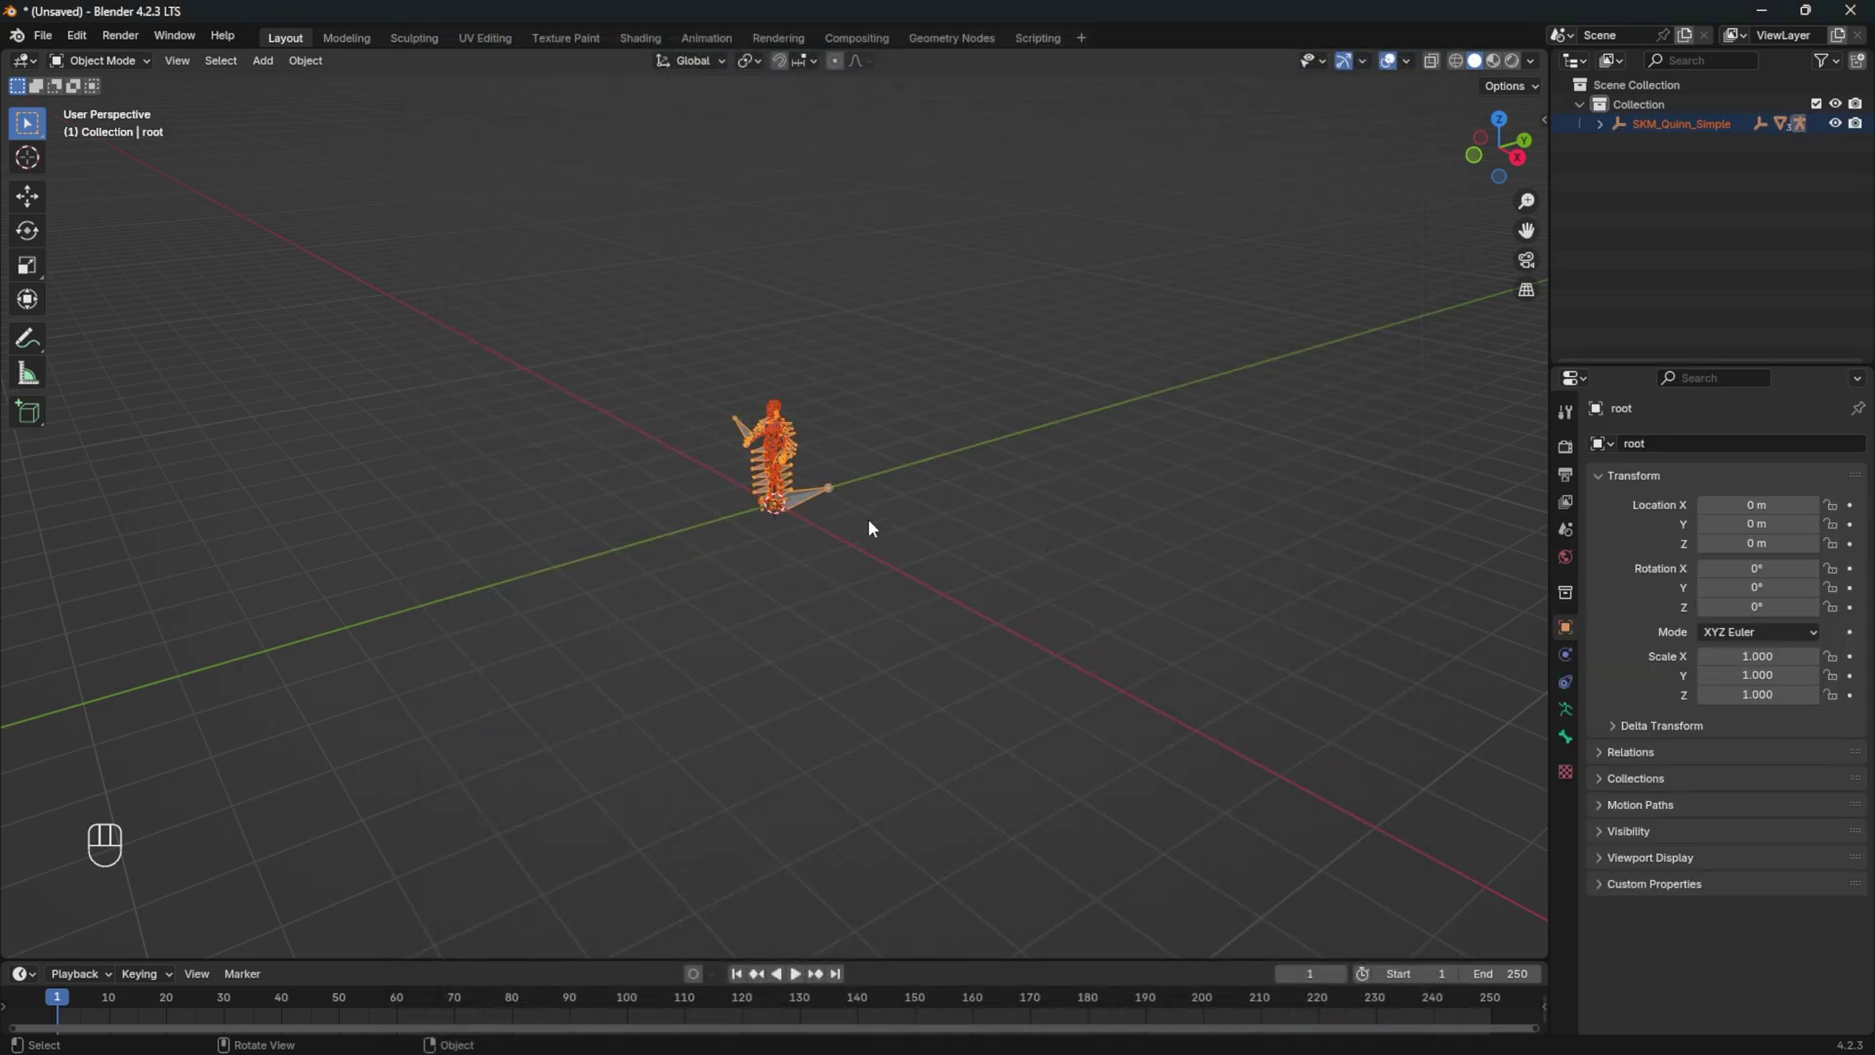
Delete the SKM_Quinn_Simple_LOD1 and SKM_Quinn_Simple_LOD2 meshes from under the imported root armature
key(KP_1)
key(KP_Decimal)
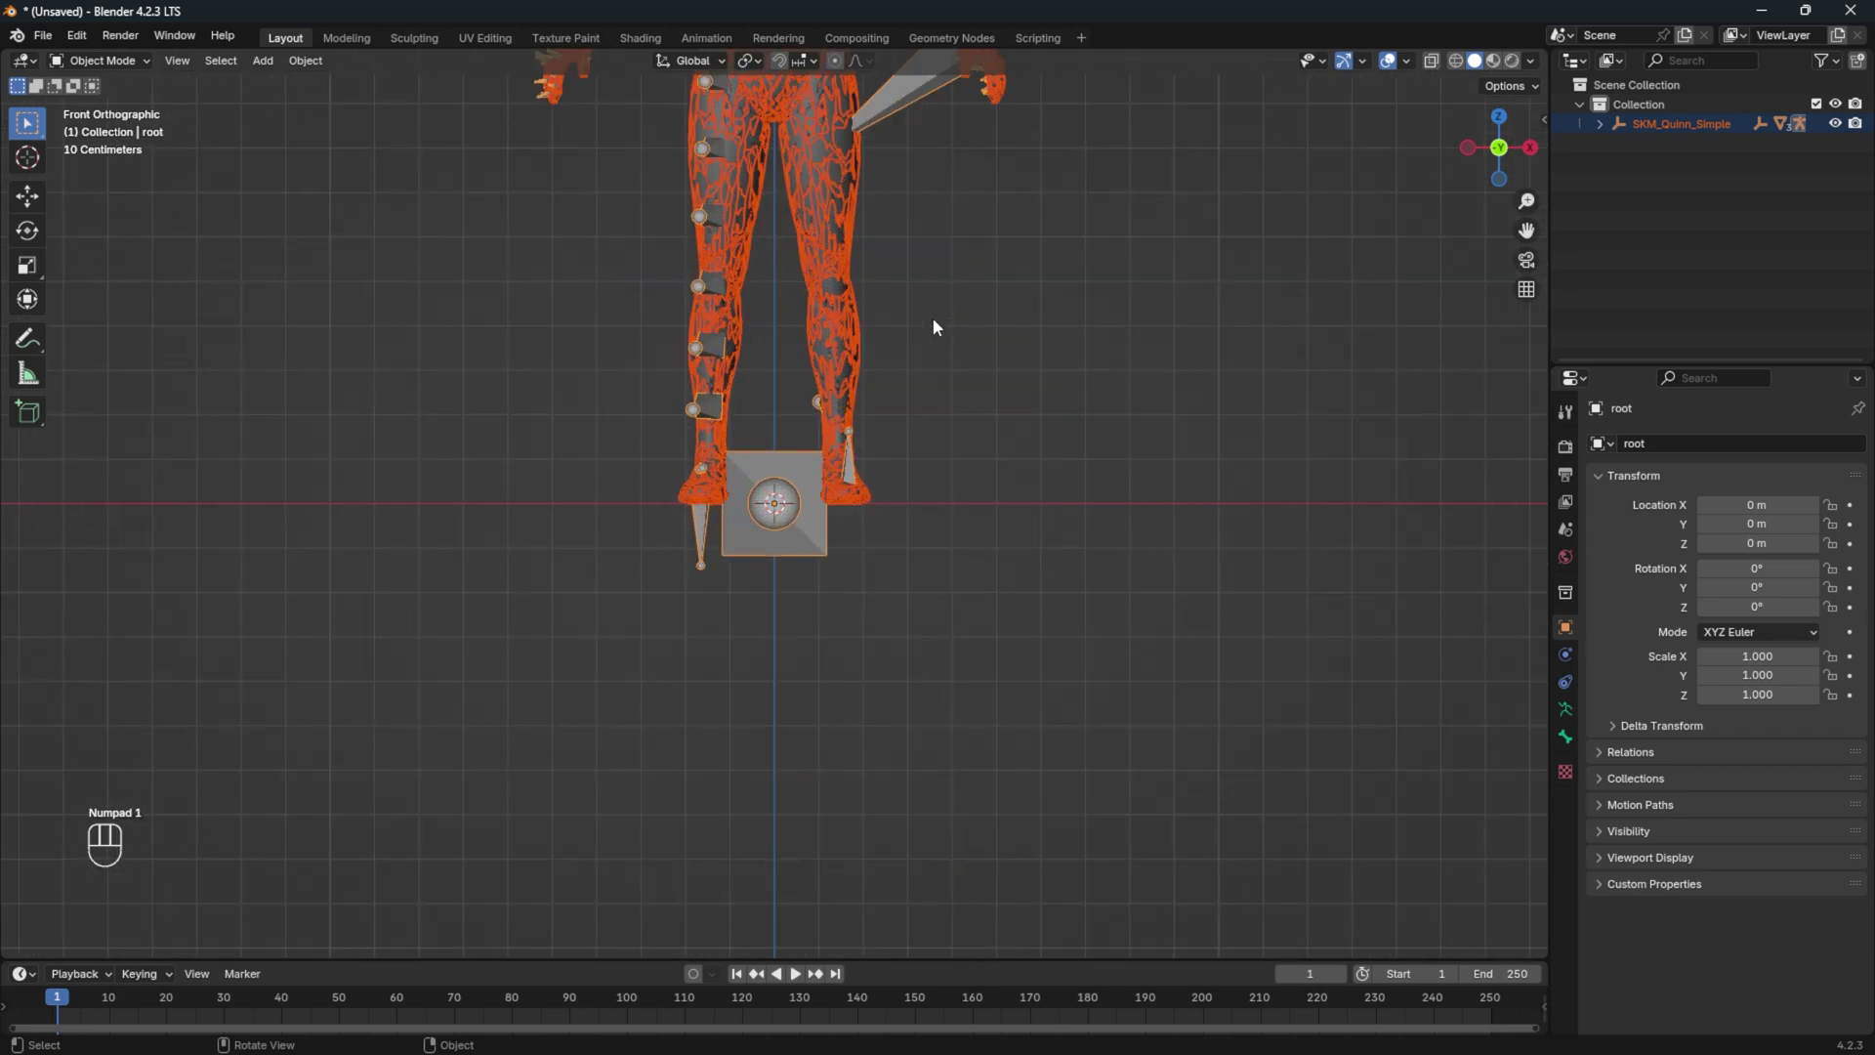
click(1599, 124)
click(1627, 144)
click(1619, 144)
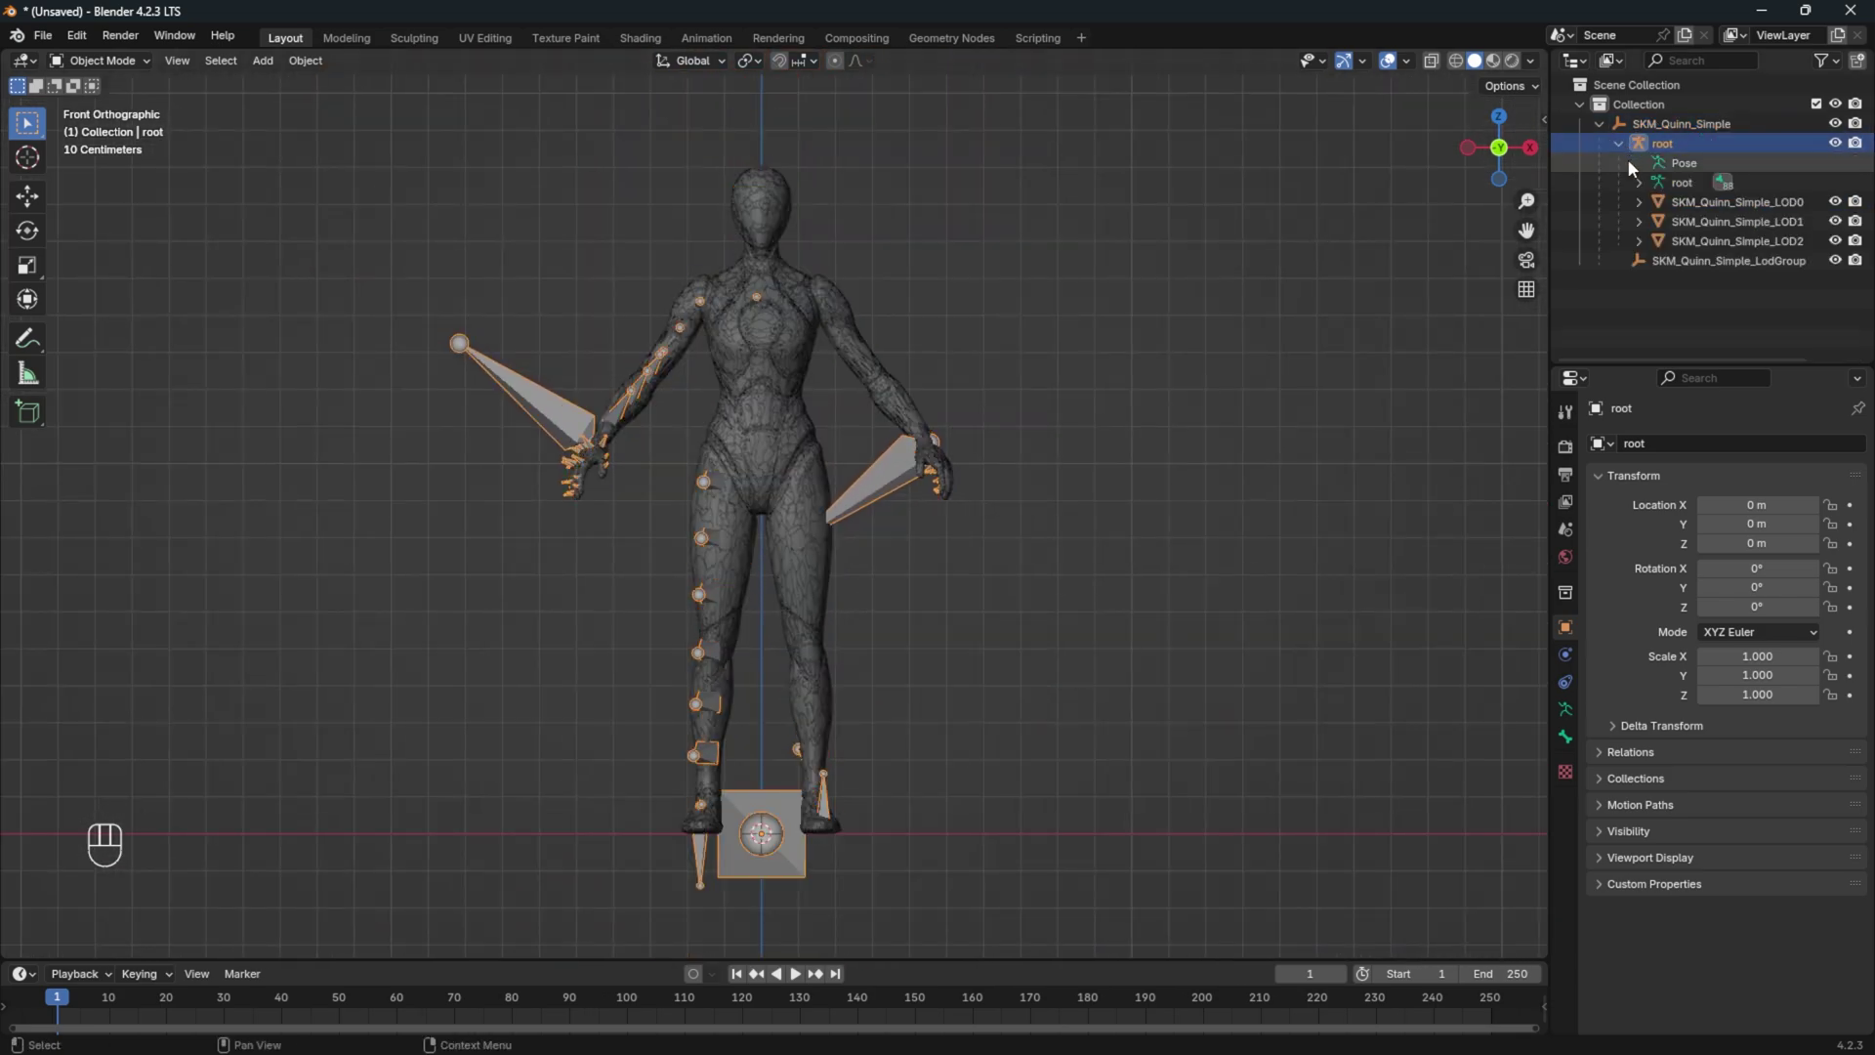
click(1728, 222)
ctrl+click(1743, 241)
key(Delete)
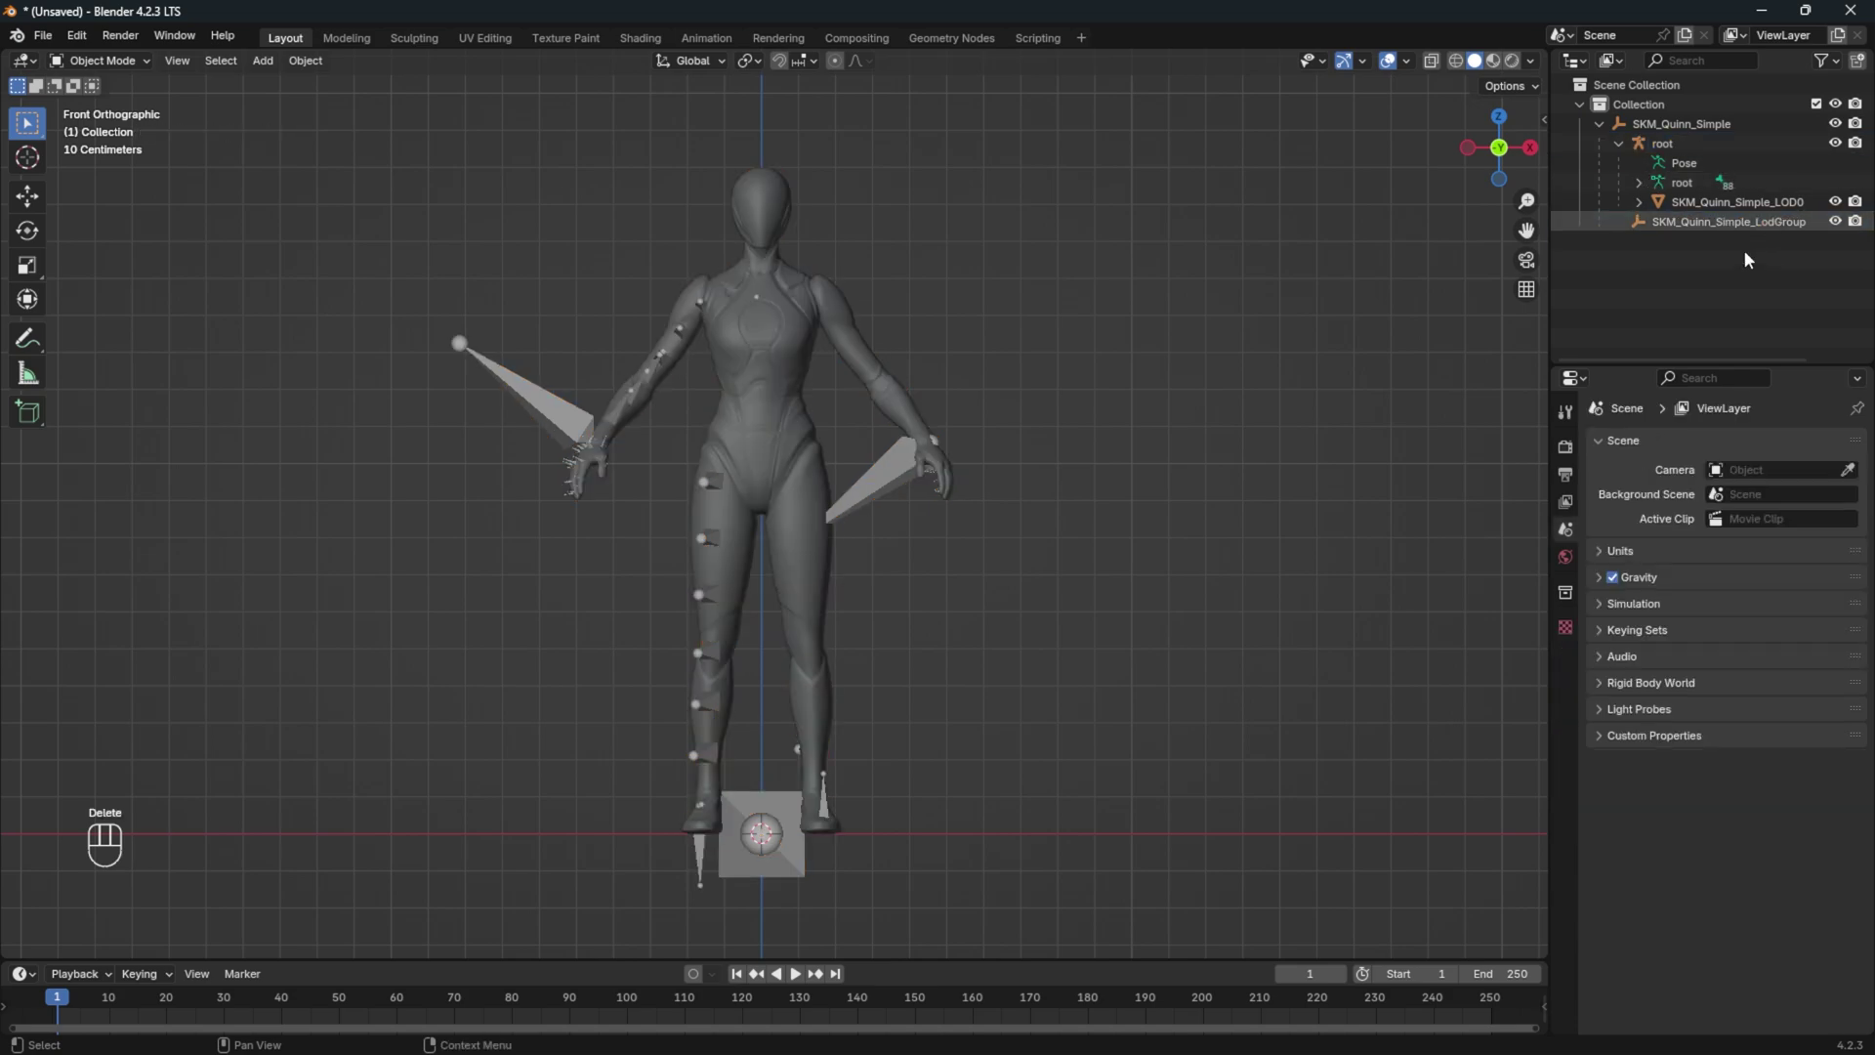
Add a cube, scale it uniformly to about 0.53 and raise it to about 1.24 m on Z in front view
middle_drag(1366, 250, 1250, 297)
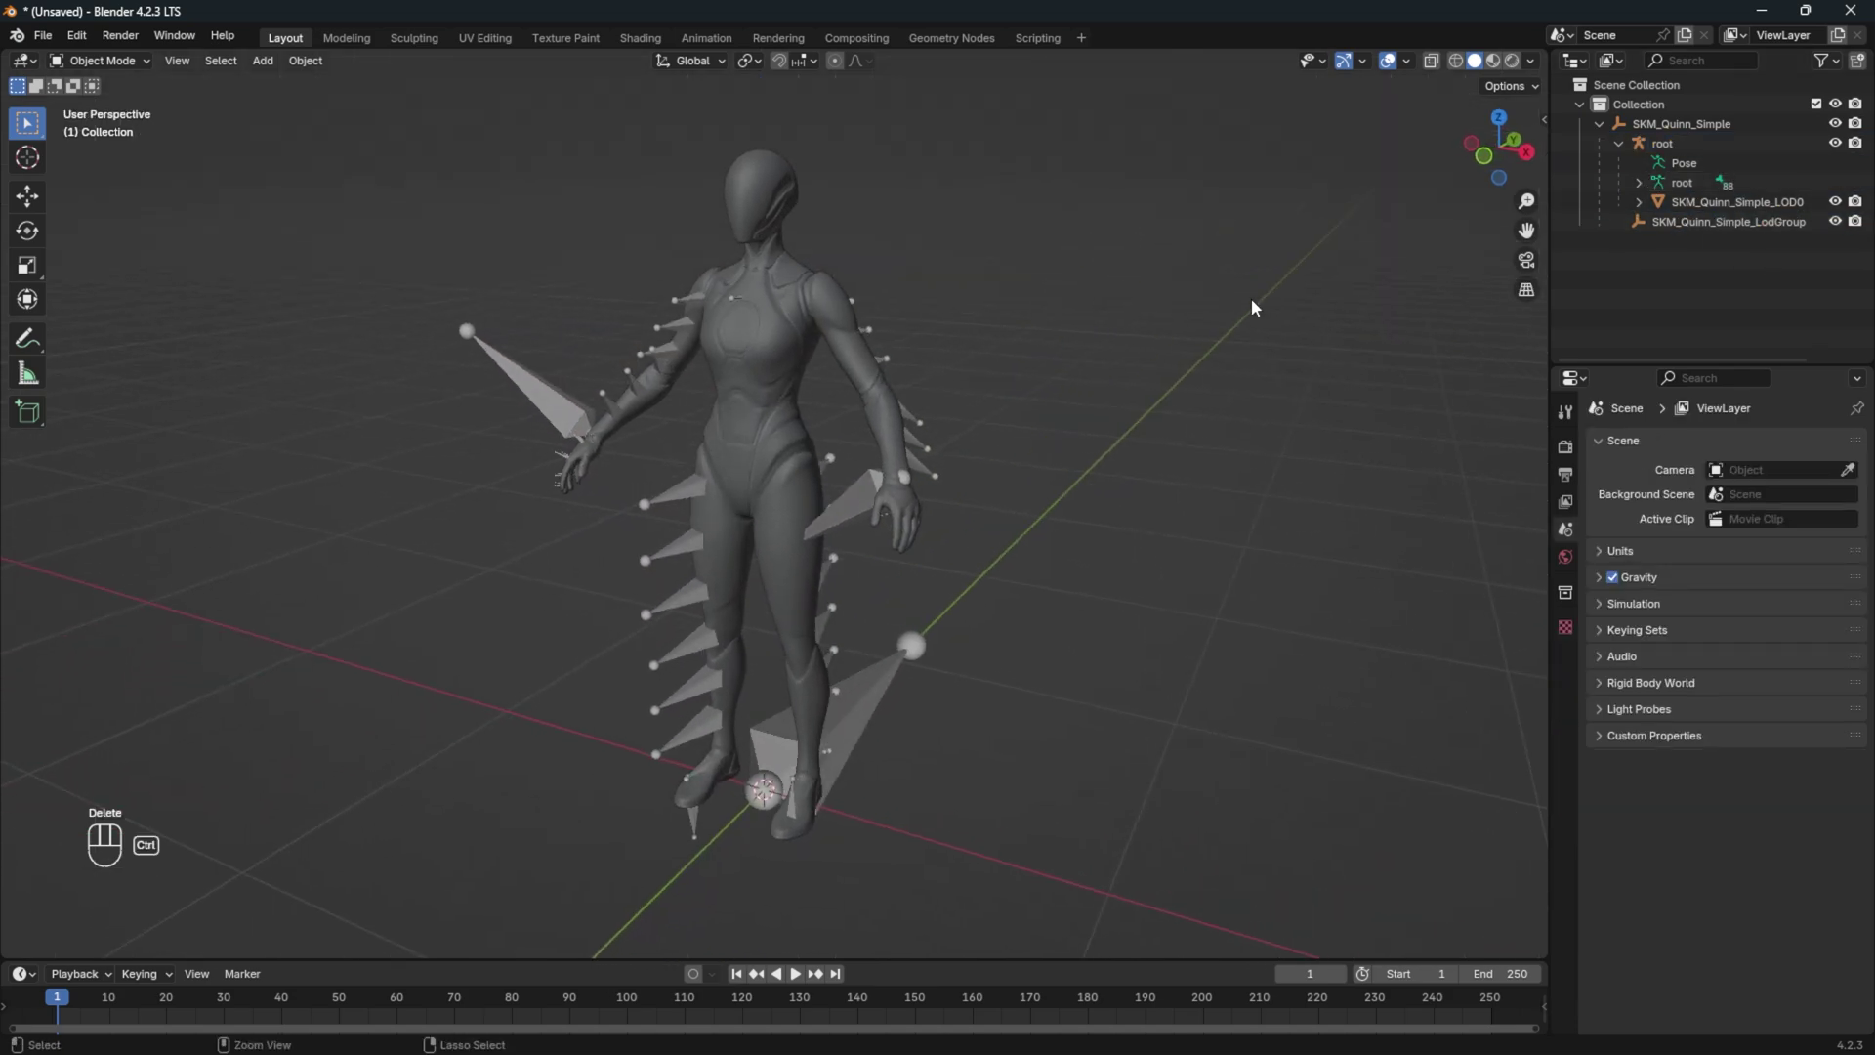
click(979, 635)
key(KP_1)
scroll(962, 598, up, 2)
click(262, 60)
mouse_move(386, 83)
click(439, 100)
scroll(993, 371, down, 6)
key(s)
click(928, 532)
key(g)
key(z)
click(908, 250)
scroll(908, 300, up, 3)
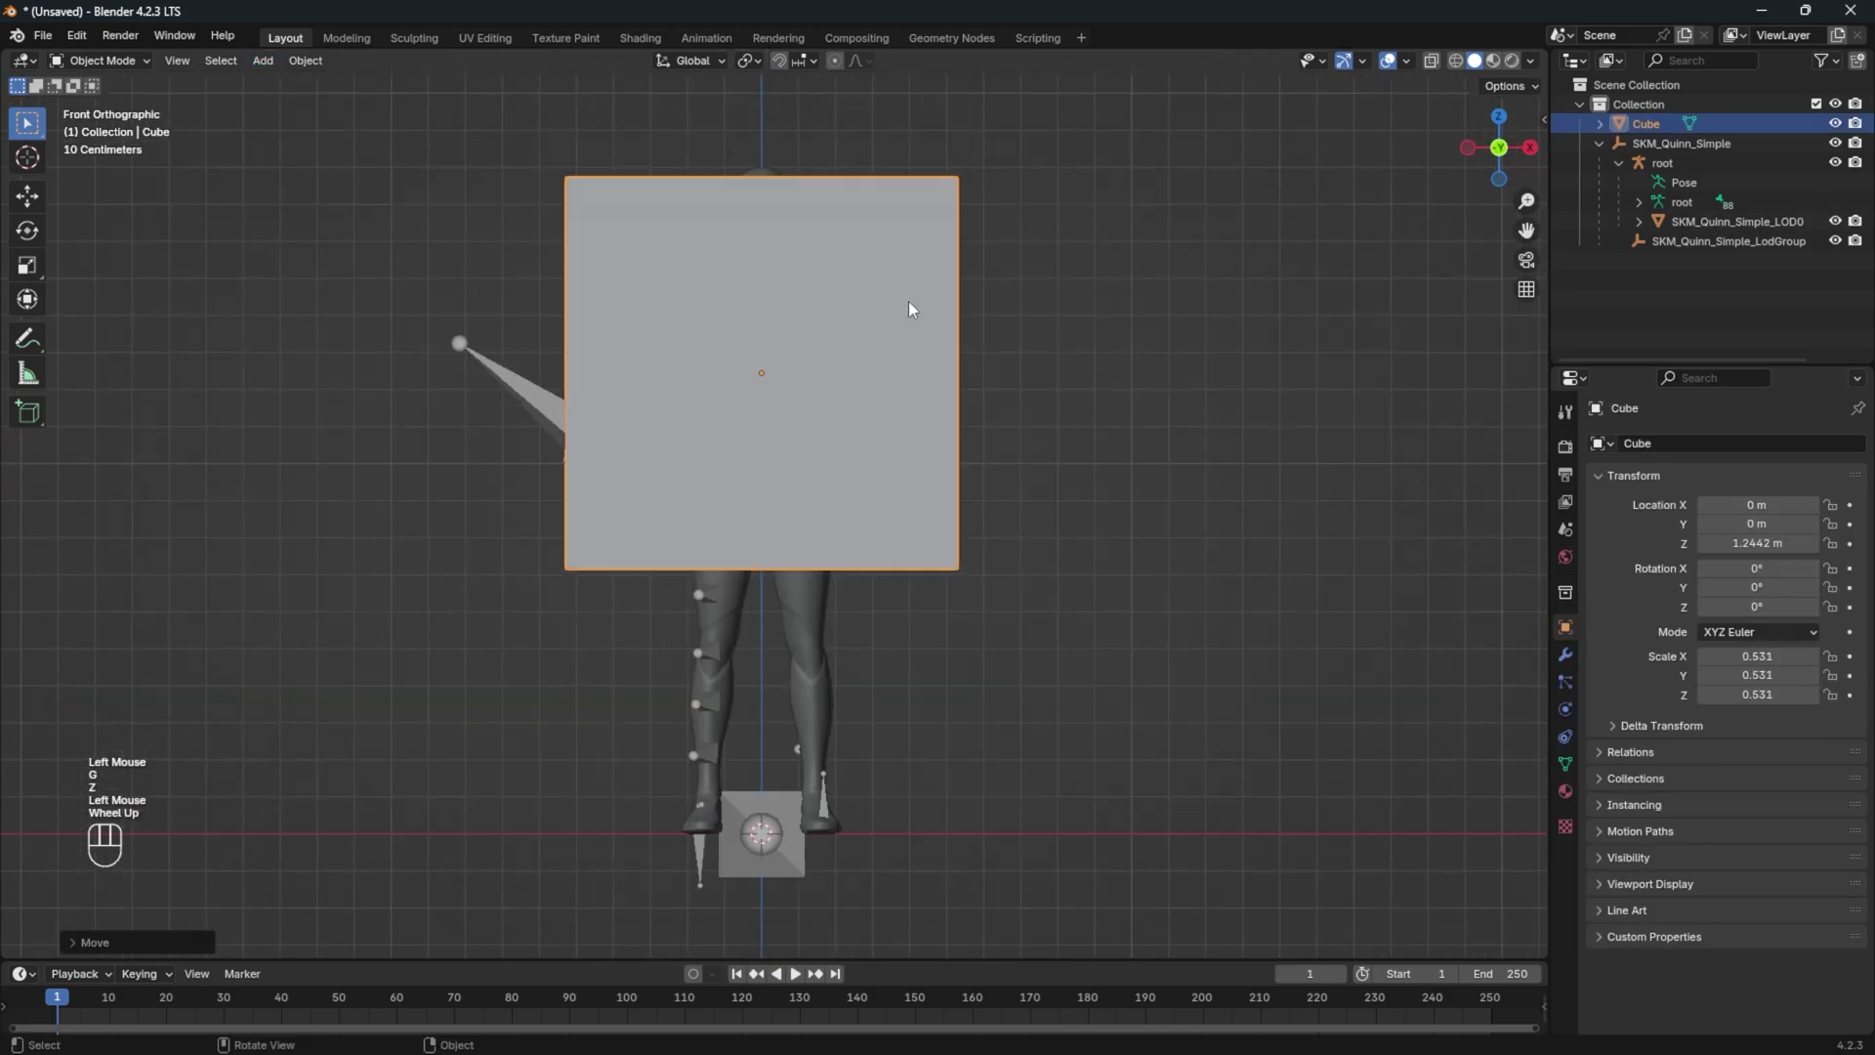
Fit the cube to the torso by scaling it to about 0.19 on X and 0.41 on Z and lowering it to about 1.15 m
scroll(908, 303, up, 2)
key(s)
key(x)
click(887, 264)
key(s)
key(z)
click(855, 278)
key(g)
click(851, 291)
Scale the cube's depth along Y to about 0.21 in side view
key(KP_3)
key(KP_2)
key(s)
key(y)
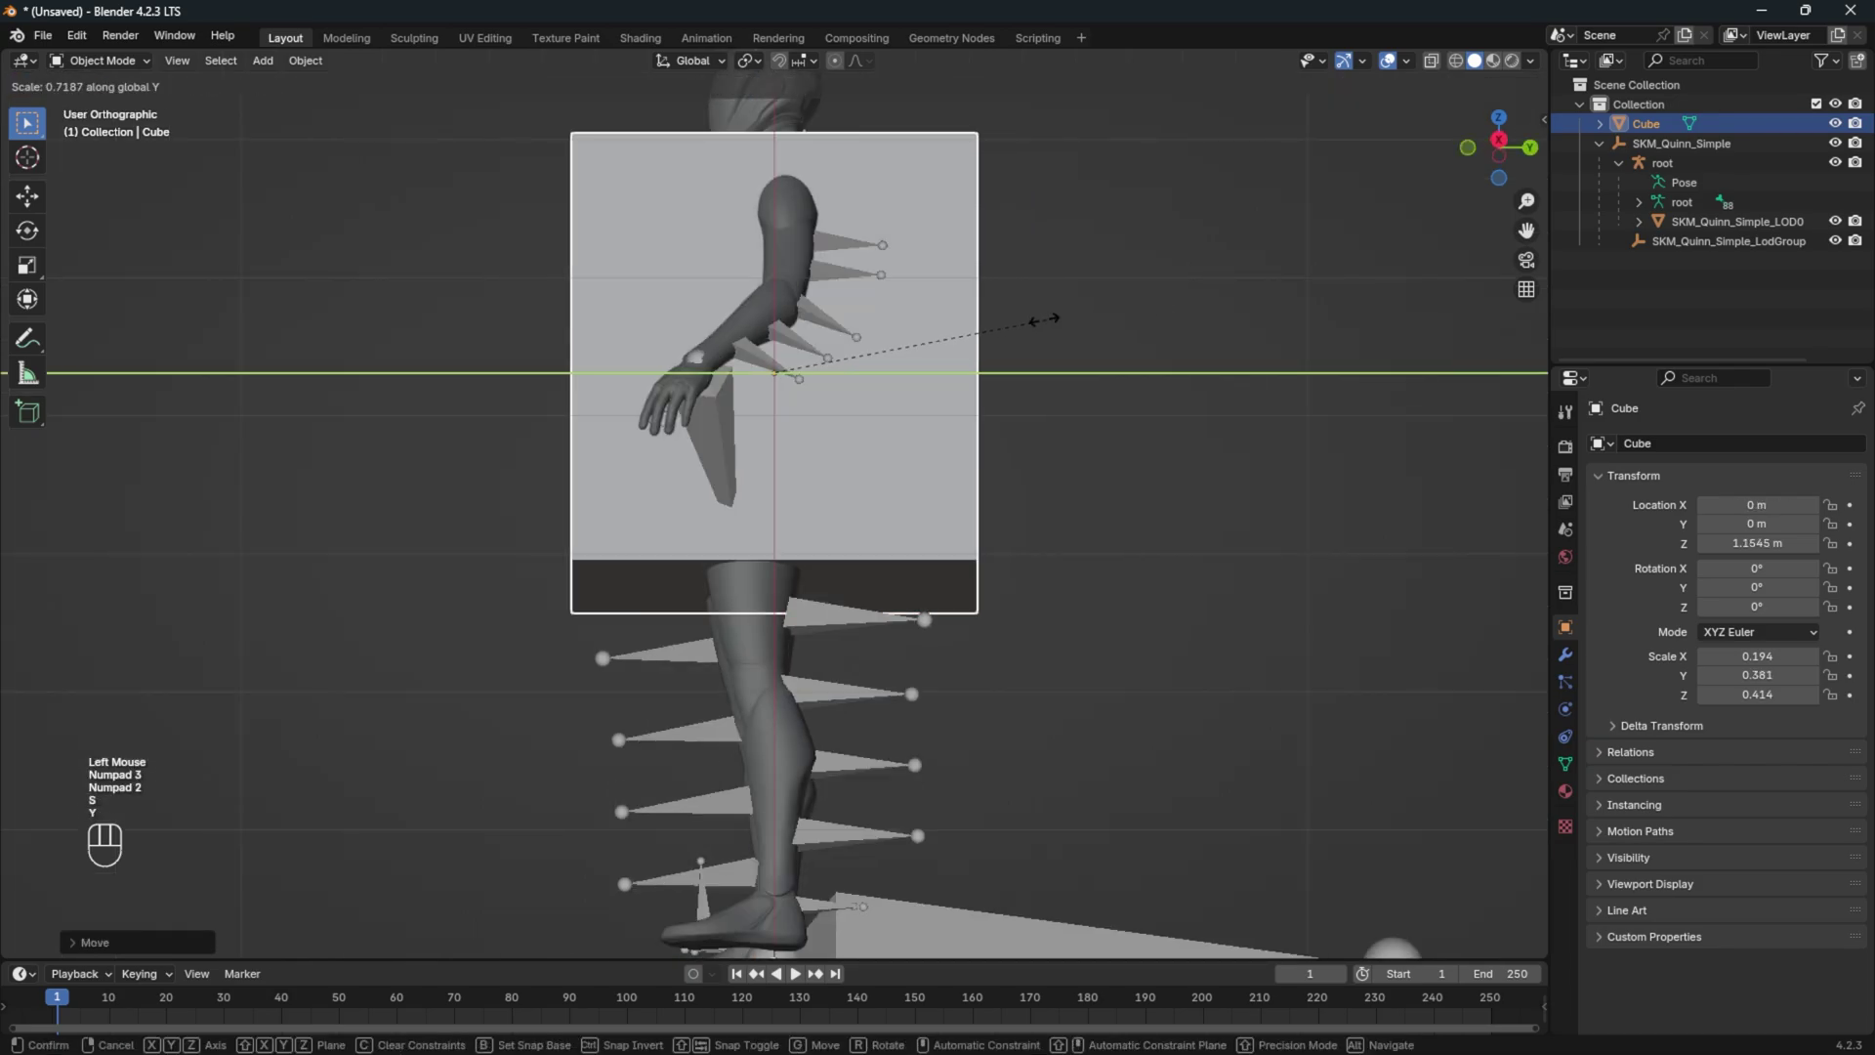
click(916, 324)
key(KP_3)
middle_drag(941, 325, 1085, 441)
Show the model in front-view wireframe and add a horizontal loop cut to the cube at waist height
key(KP_1)
scroll(1006, 328, up, 1)
key(z)
click(847, 422)
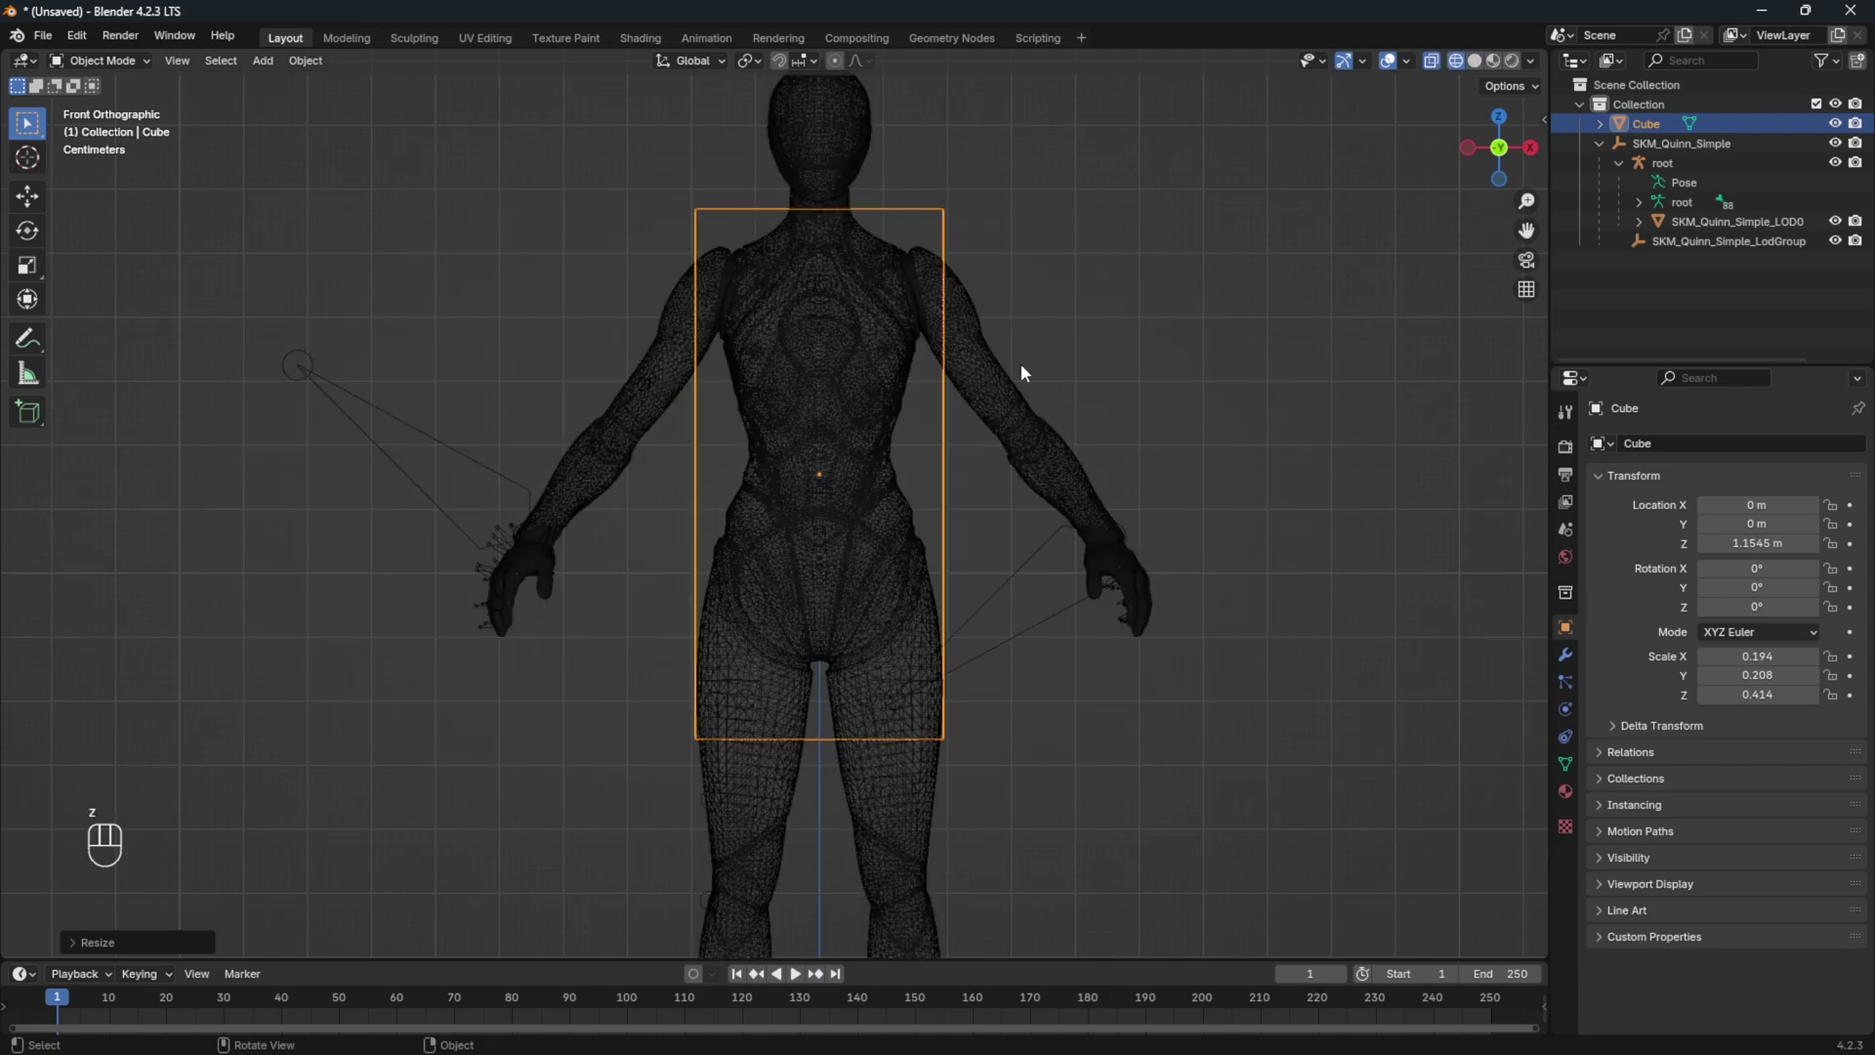
key(Tab)
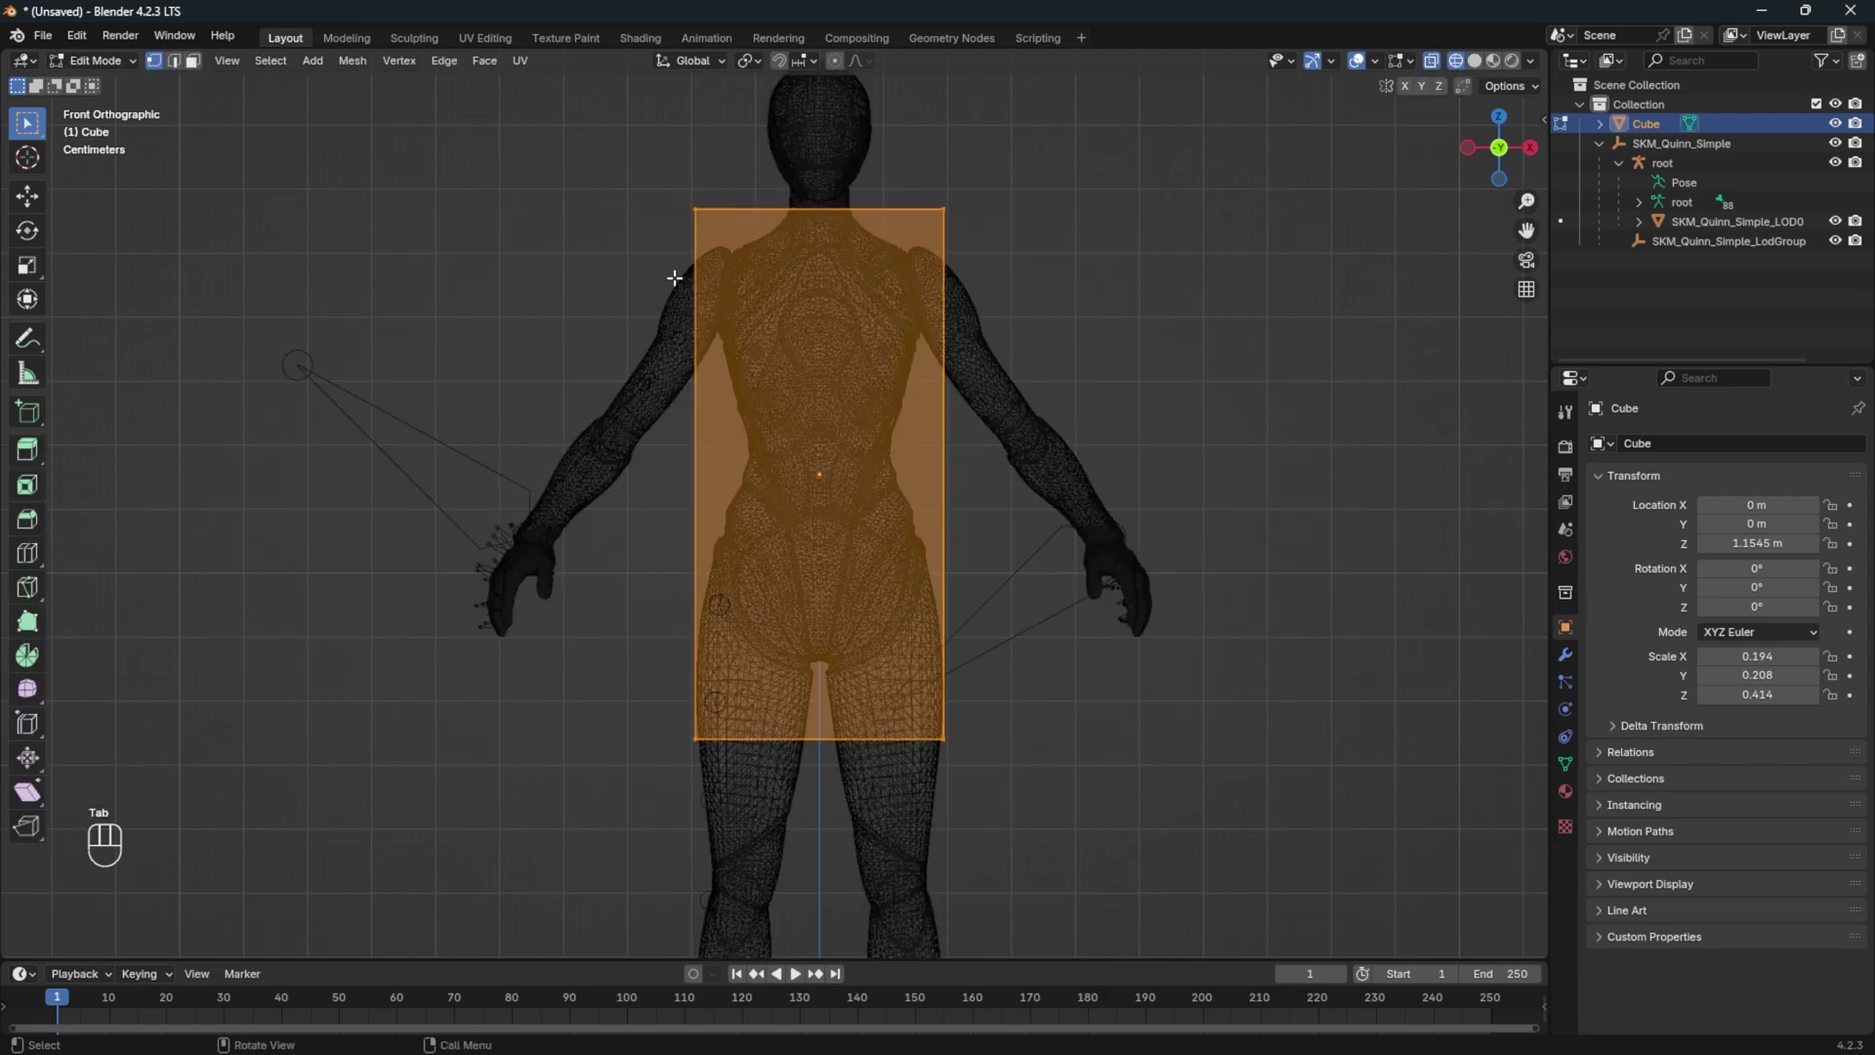
key(ctrl+r)
click(721, 363)
click(803, 357)
Add further horizontal loop cuts to the cube at the chest, shoulders and hips
key(ctrl+r)
click(747, 337)
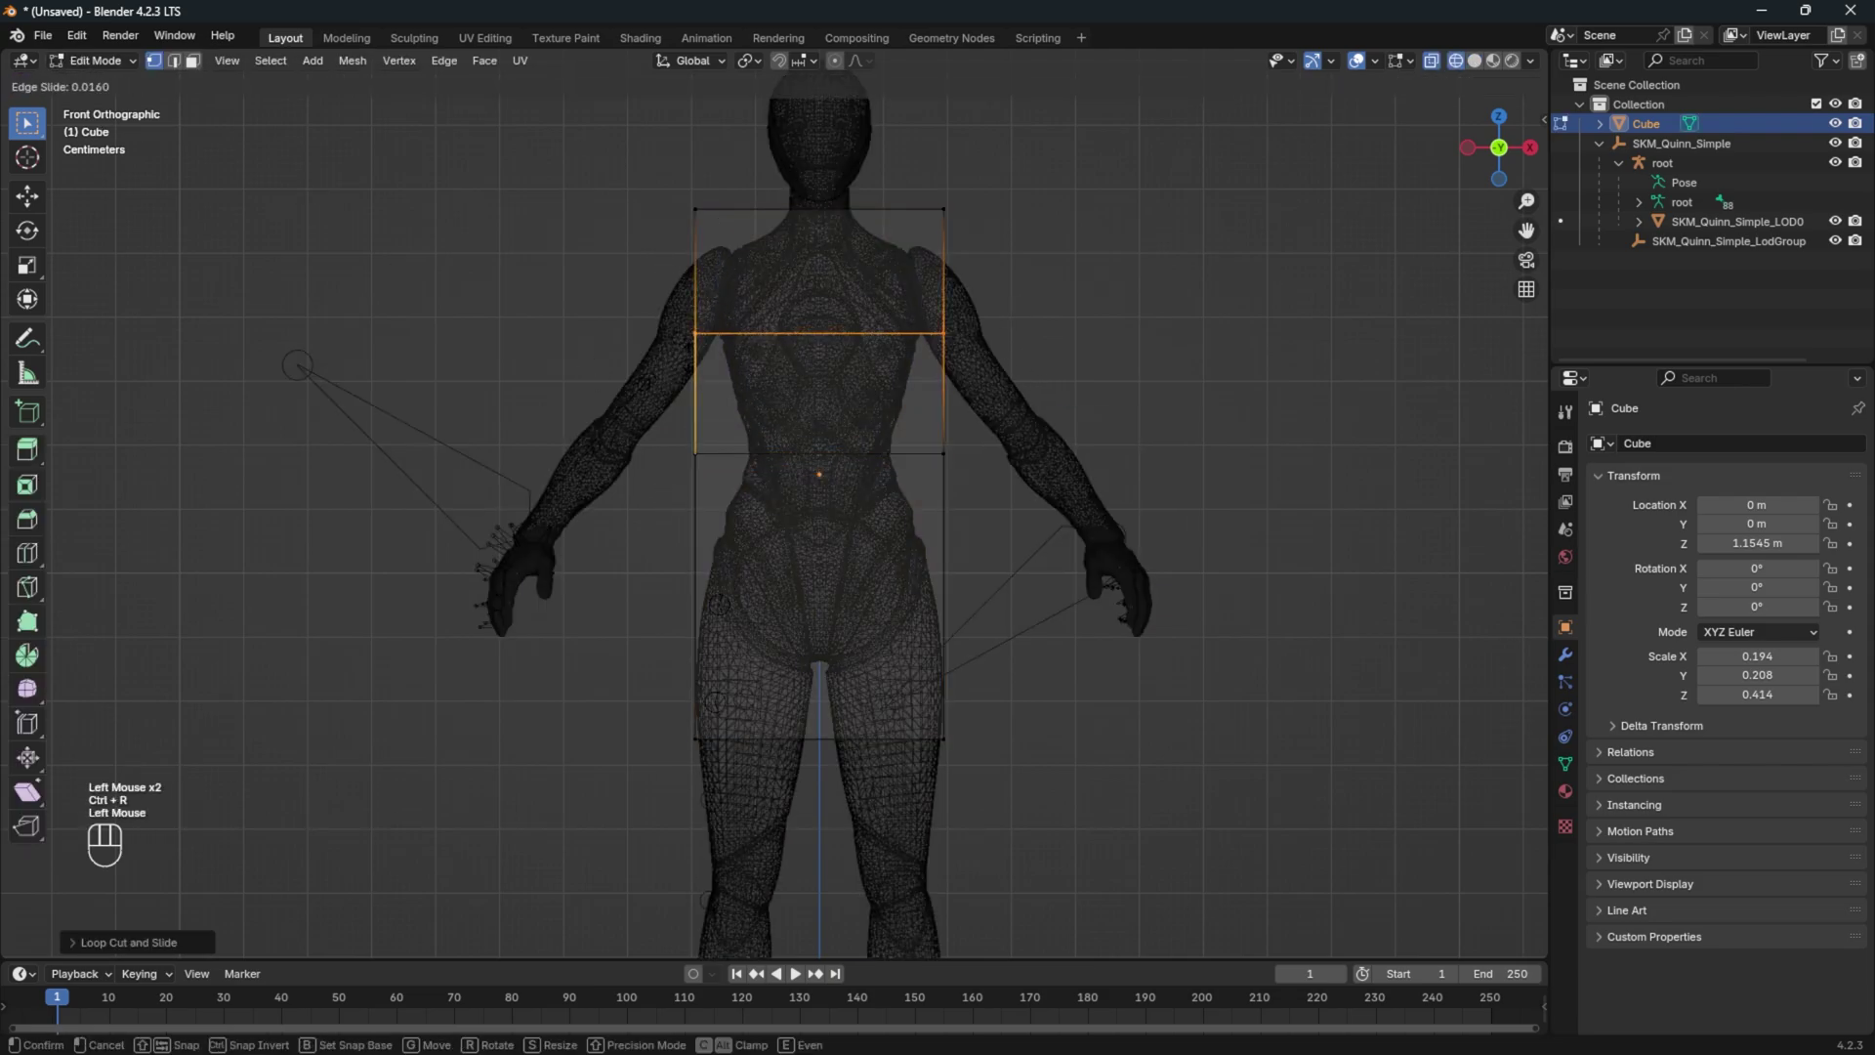
click(681, 219)
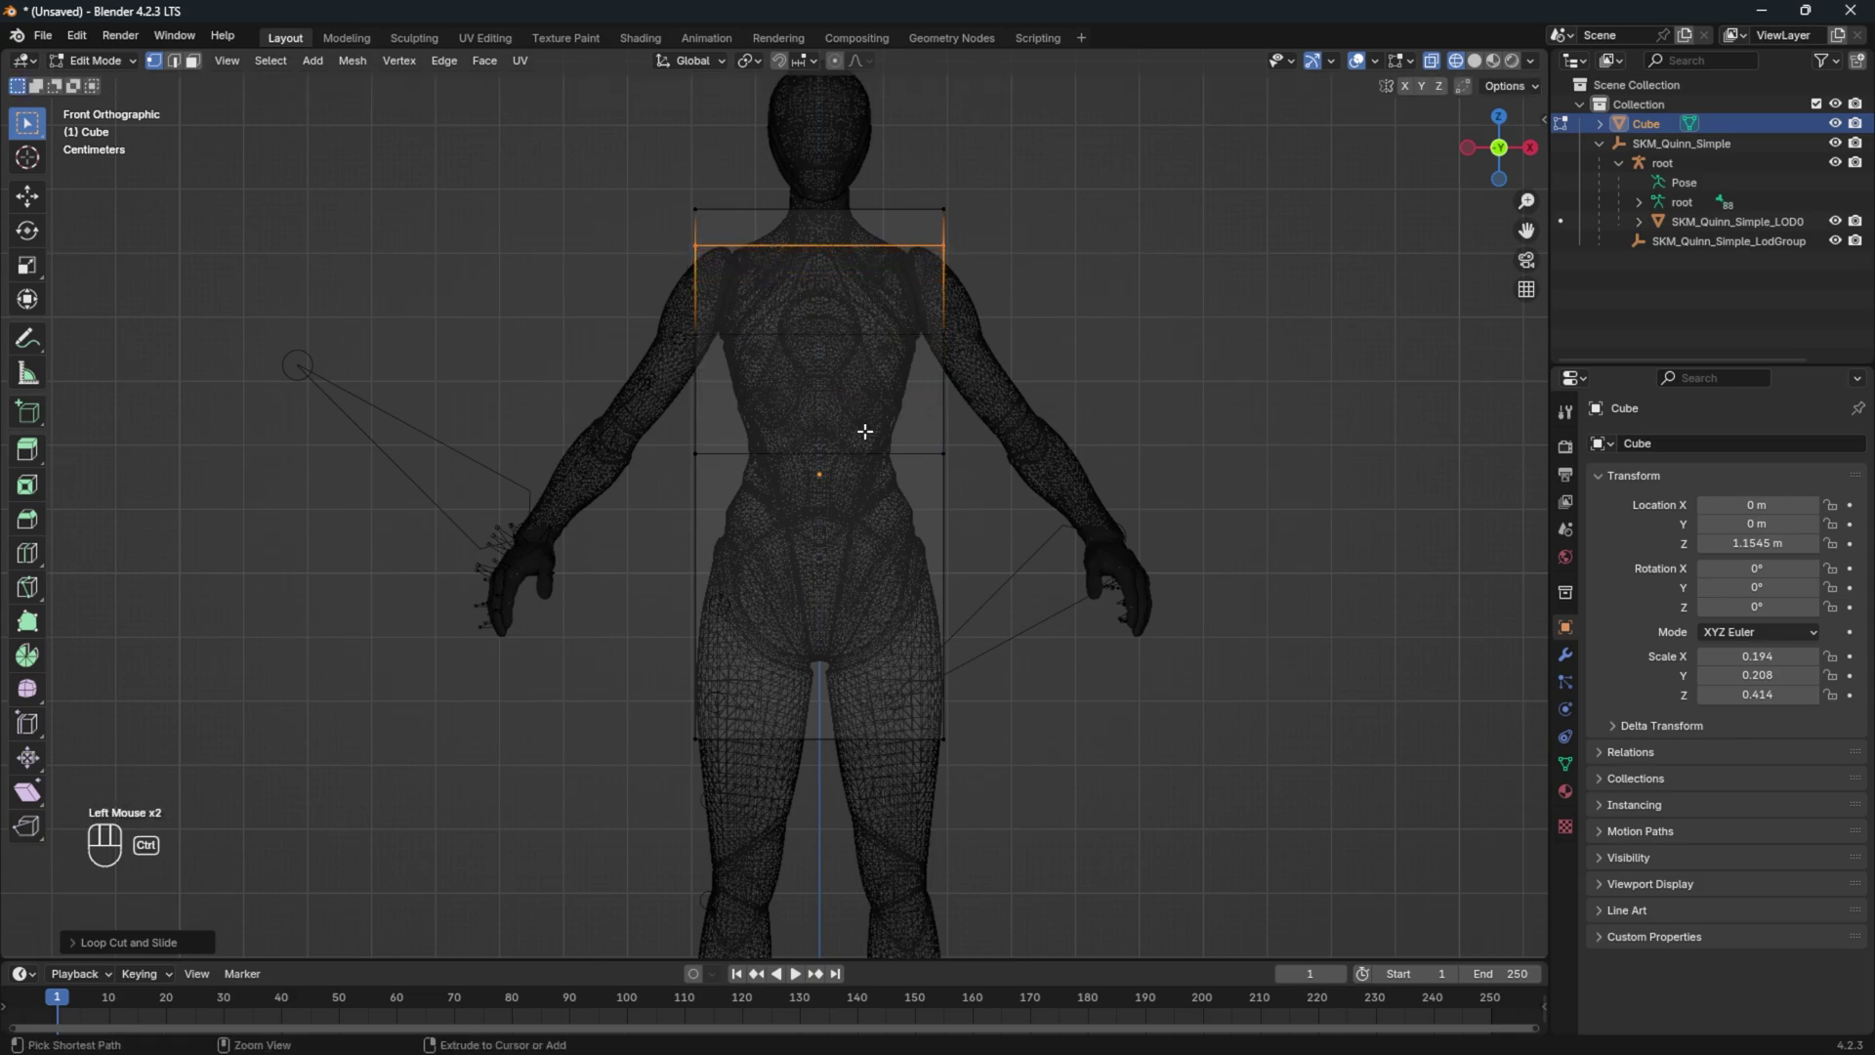
key(ctrl+r)
click(718, 570)
click(714, 537)
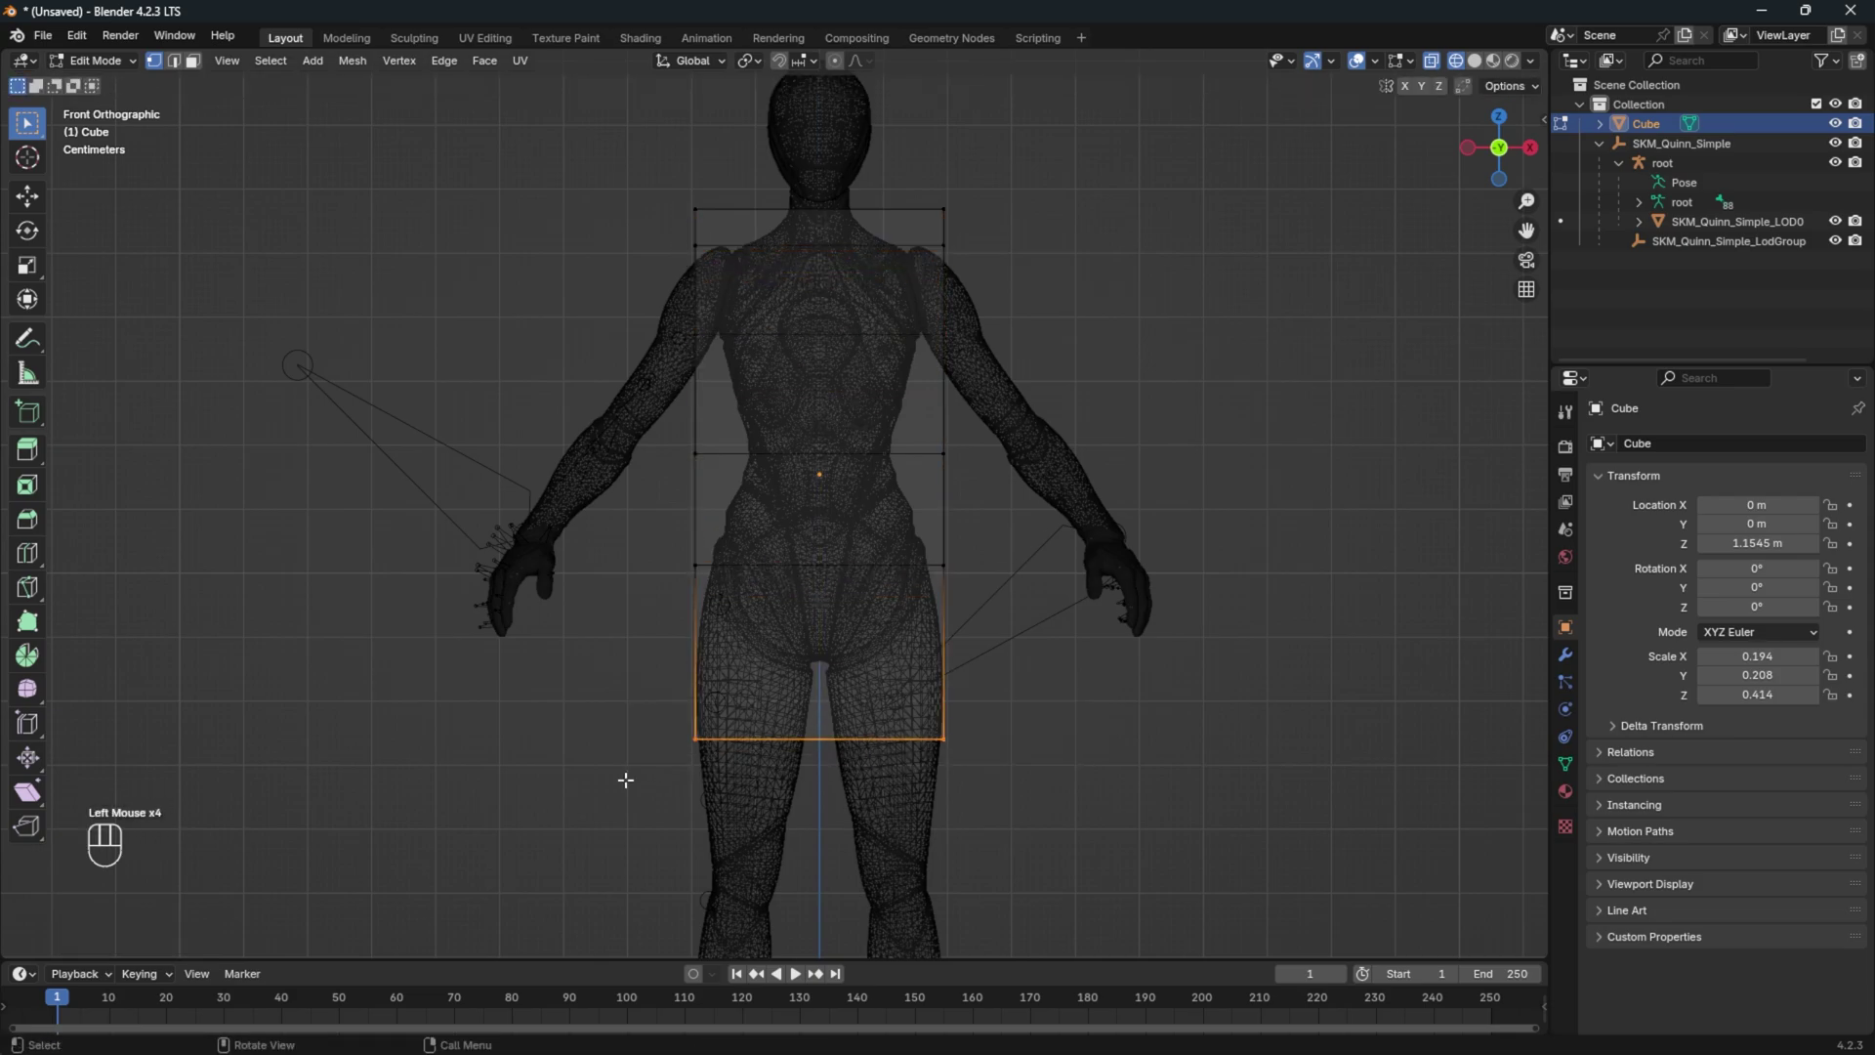
Fit the cube's lower section to the body, scaling the waist loop narrower along X
scroll(649, 691, up, 2)
key(s)
key(x)
click(1328, 557)
drag(1260, 332, 556, 493)
key(s)
key(x)
click(1125, 362)
Scale the chest-height edge loop narrower along X to follow the torso outline
shift+middle_drag(1123, 361, 1122, 581)
drag(1148, 381, 613, 508)
key(s)
key(x)
click(1242, 379)
drag(1166, 180, 607, 254)
key(s)
key(x)
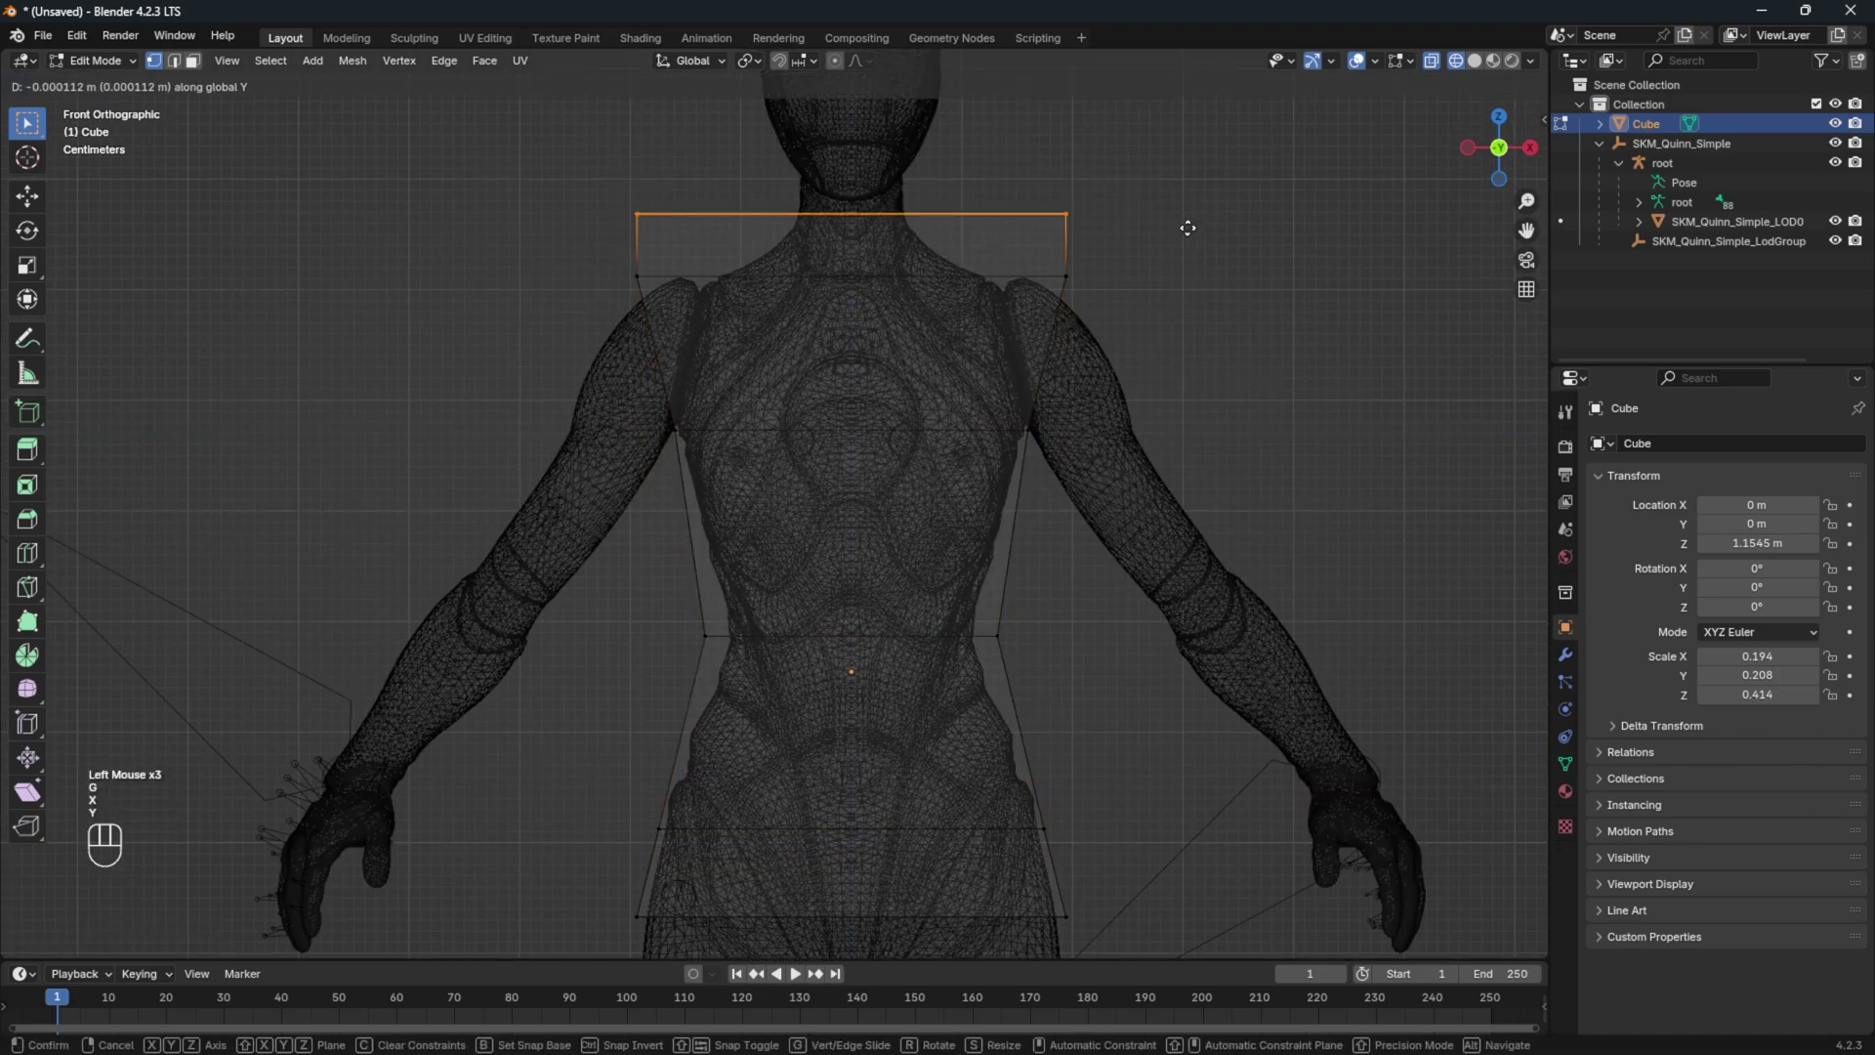
click(944, 218)
click(1196, 418)
In the right side view, scale the cube's top edge loop narrower along Y toward the neck's depth
key(KP_3)
scroll(1046, 335, up, 1)
drag(1107, 134, 454, 209)
key(s)
key(x)
key(y)
click(913, 183)
Scale the shoulder-height edge loop narrower along Y to follow the side profile
click(1142, 205)
drag(1145, 207, 454, 278)
key(s)
key(x)
key(y)
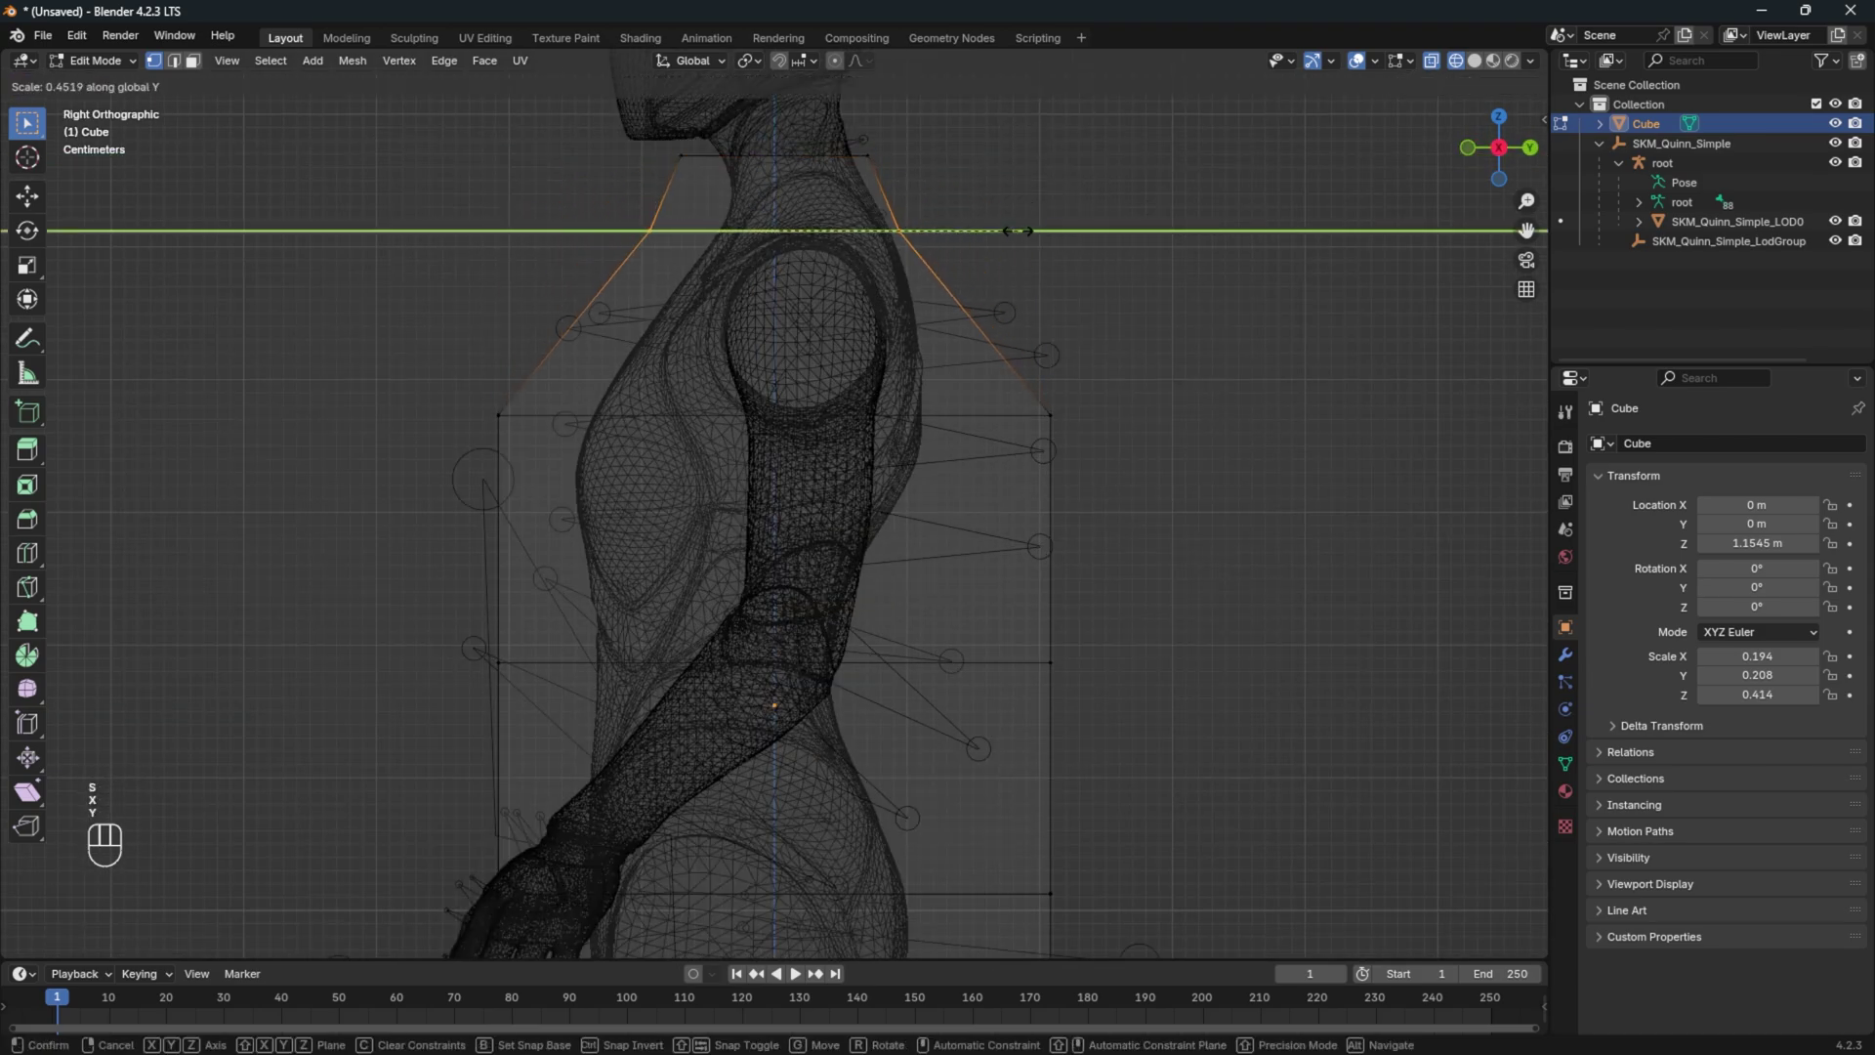
click(1017, 232)
Scale the chest-height edge loop narrower along Y to fit the torso's depth
click(1199, 358)
drag(1201, 361, 454, 449)
key(s)
key(y)
click(1184, 415)
Scale the waist-height edge loop narrower along Y to fit the mannequin's side profile
shift+middle_drag(1198, 608, 1220, 435)
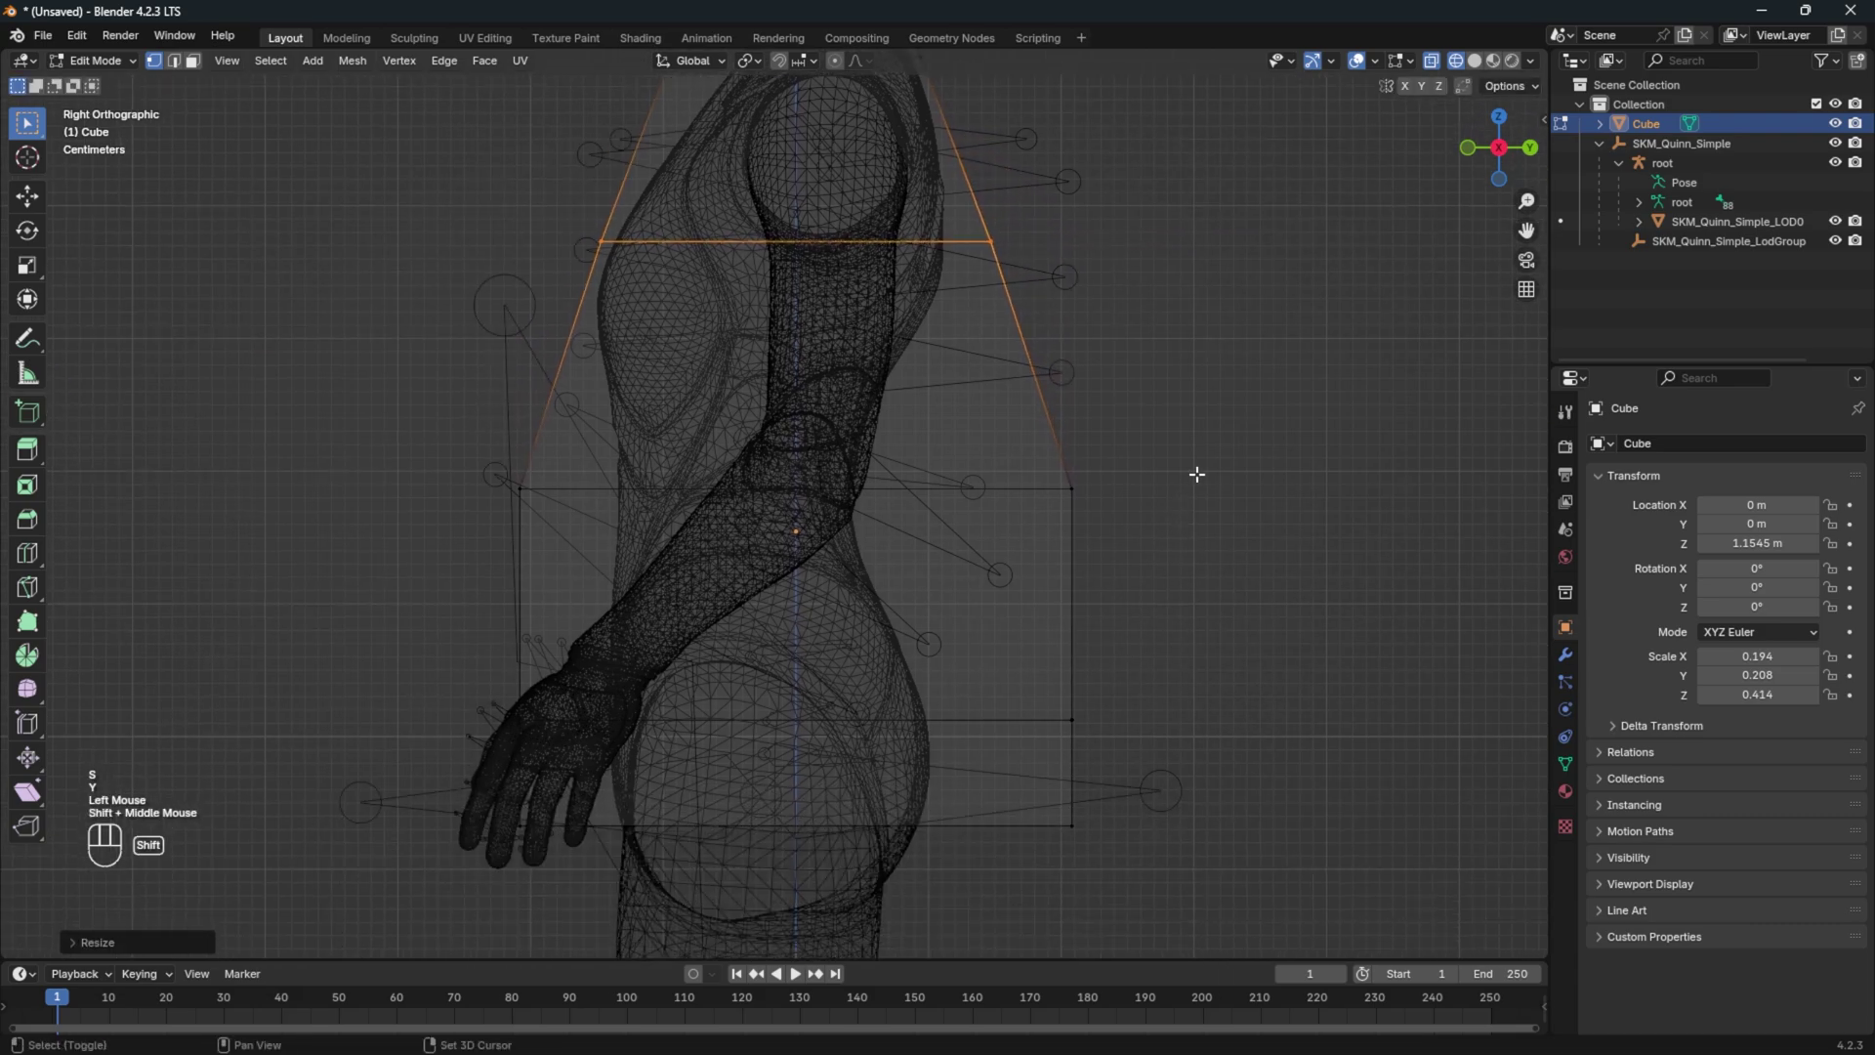
drag(1327, 405, 498, 533)
key(s)
key(y)
click(996, 566)
Move the rear hip-height vertices along Y to fit the mannequin's buttocks
drag(1219, 657, 890, 744)
key(g)
key(y)
click(1259, 681)
Move the rear waist vertices and the rear chest vertices along Y to follow the curve of the back
click(1162, 452)
drag(1147, 444, 986, 535)
key(g)
key(y)
click(914, 532)
drag(1045, 205, 968, 293)
key(g)
key(y)
click(963, 282)
Add a horizontal loop cut to the cube between the chest and waist loops
shift+middle_drag(962, 215, 1026, 419)
scroll(640, 631, up, 2)
shift+middle_drag(639, 631, 751, 501)
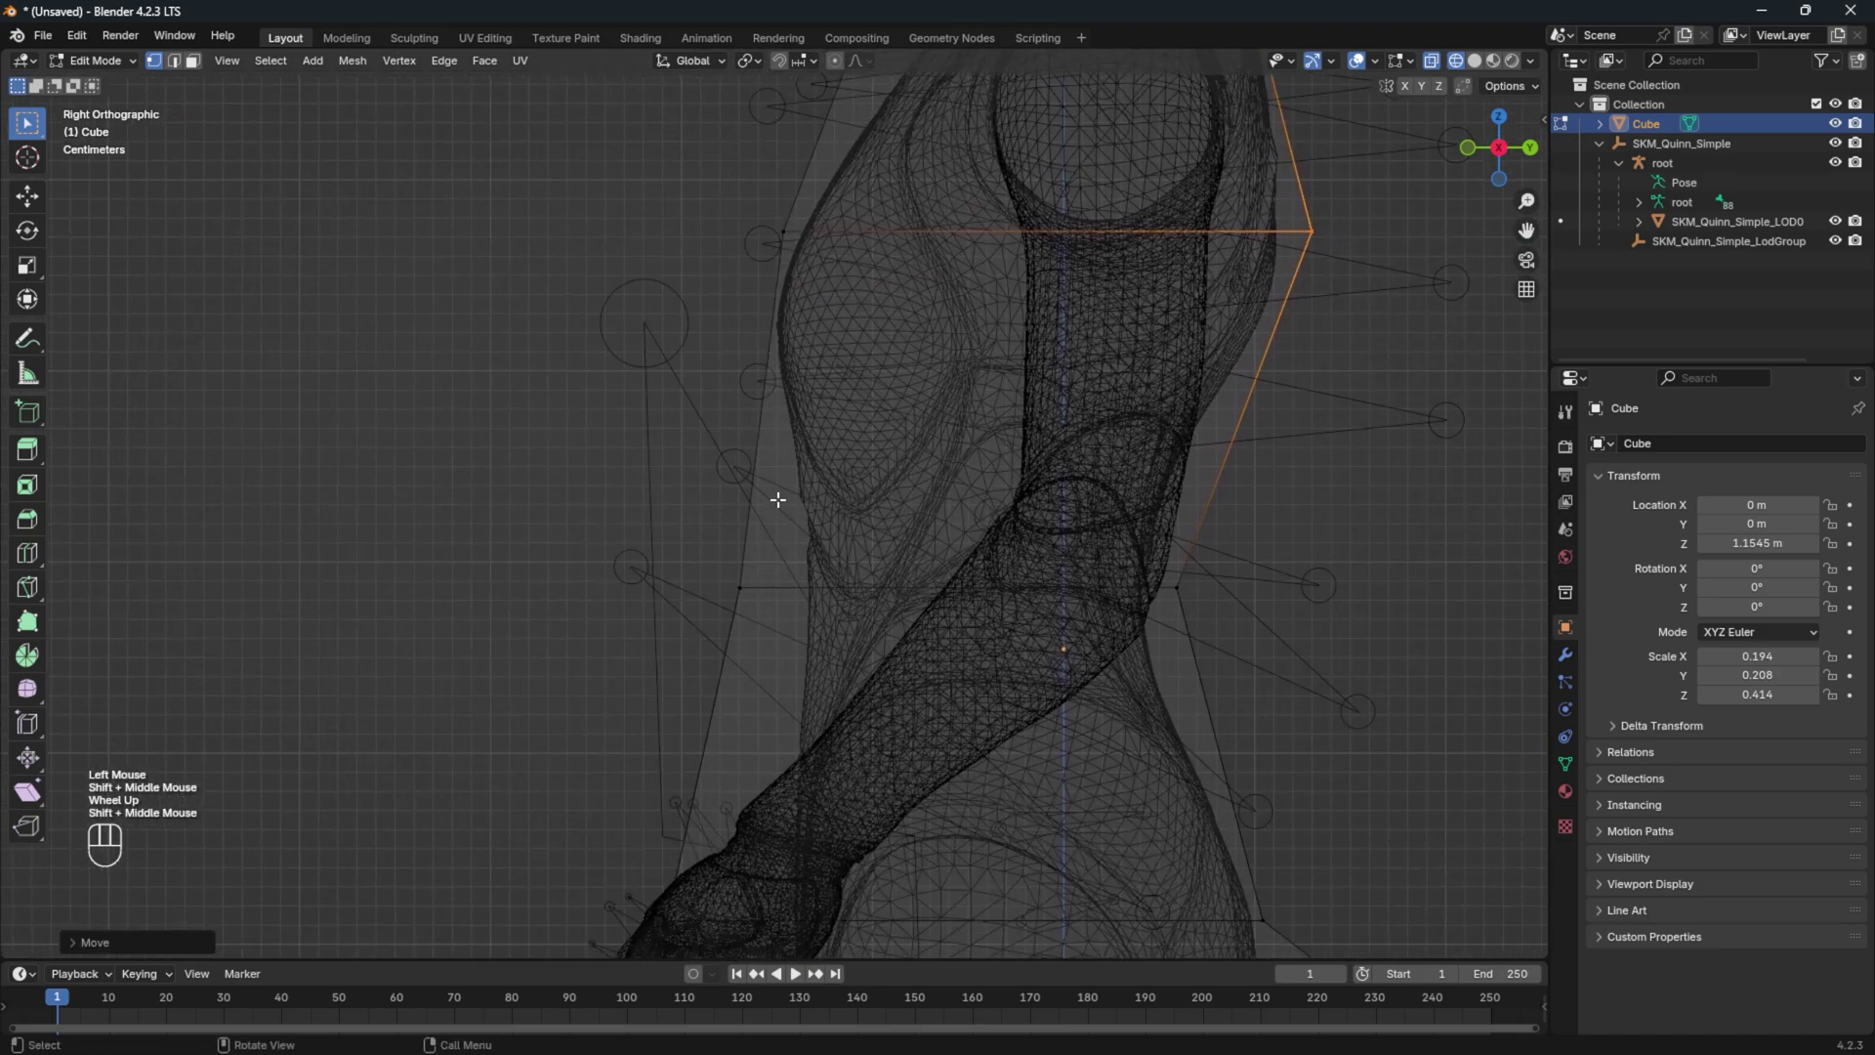
key(ctrl+r)
click(747, 448)
click(869, 474)
Move the front waist vertices and the front hip vertices along Y closer to the mannequin's belly
drag(629, 532, 795, 623)
key(g)
key(y)
click(850, 615)
shift+middle_drag(1114, 792, 1071, 494)
scroll(1071, 494, down, 2)
drag(590, 532, 771, 661)
key(g)
key(y)
click(840, 653)
Move the front vertices of the cube's bottom edge along Y closer to the thighs
drag(582, 648, 792, 749)
key(g)
key(y)
click(1076, 735)
click(1186, 644)
Return to solid shading and extrude the shoulder face on the +X side outward to start a sleeve
scroll(1298, 552, down, 4)
mouse_move(1191, 605)
middle_down()
mouse_move(1298, 552)
mouse_move(1014, 393)
middle_up()
key(z)
click(1423, 540)
key(KP_1)
scroll(1013, 391, up, 2)
shift+middle_drag(1152, 205, 546, 411)
click(193, 61)
click(915, 377)
key(KP_1)
key(e)
click(1054, 385)
Extrude the shoulder face on the -X side outward, then move and rotate its end down along the upper arm
click(546, 411)
key(KP_3)
key(KP_1)
key(e)
click(472, 420)
key(g)
click(509, 520)
key(r)
click(586, 399)
Rotate the +X sleeve's end face and move it down to follow the upper arm
click(1187, 422)
middle_drag(1191, 425, 933, 489)
click(1072, 442)
key(KP_1)
key(r)
click(1078, 495)
key(g)
click(1020, 597)
In the right side view, move the lower front corner vertex of the +X sleeve opening along Y toward the arm
key(KP_1)
key(KP_3)
key(KP_6)
scroll(879, 503, up, 2)
key(1)
scroll(820, 506, up, 1)
middle_drag(802, 508, 840, 512)
key(KP_3)
key(g)
key(y)
click(791, 541)
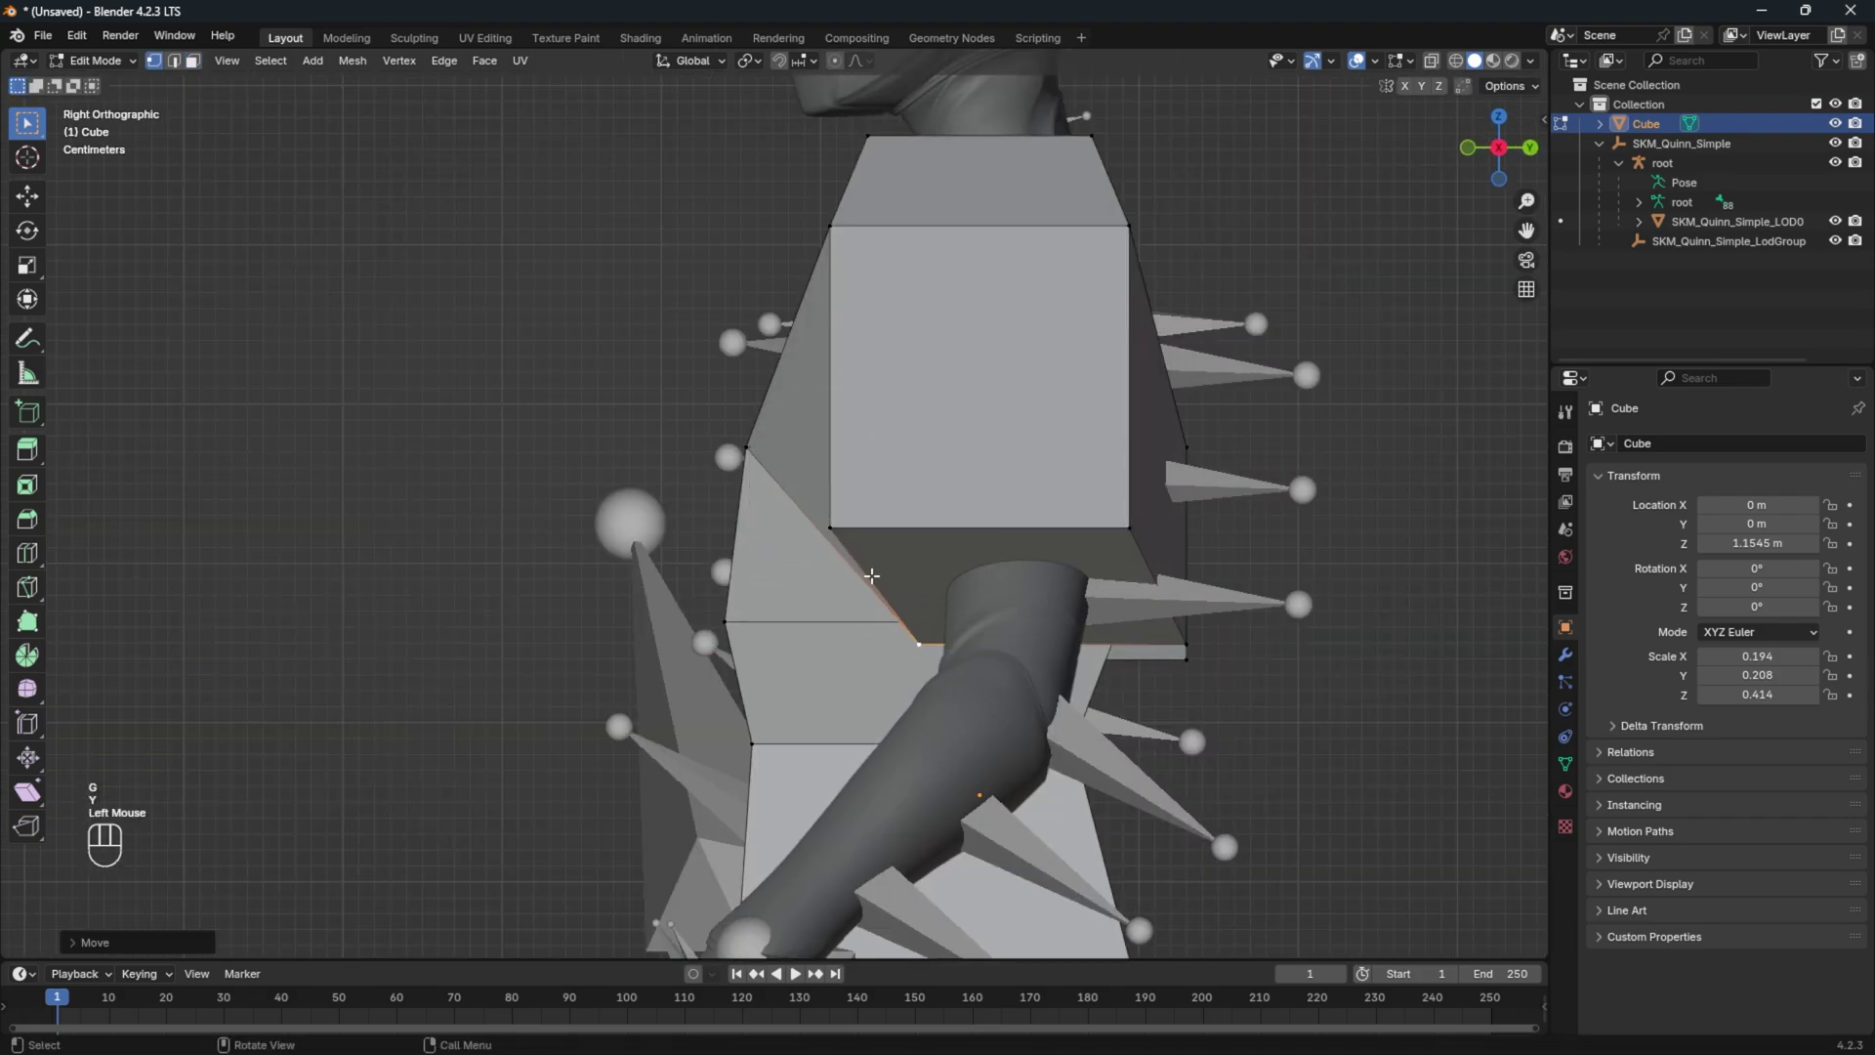
Move the upper front and upper rear corner vertices of the +X sleeve opening inward along Y
click(811, 536)
key(g)
key(y)
click(1021, 508)
click(1148, 534)
key(g)
key(y)
click(1133, 562)
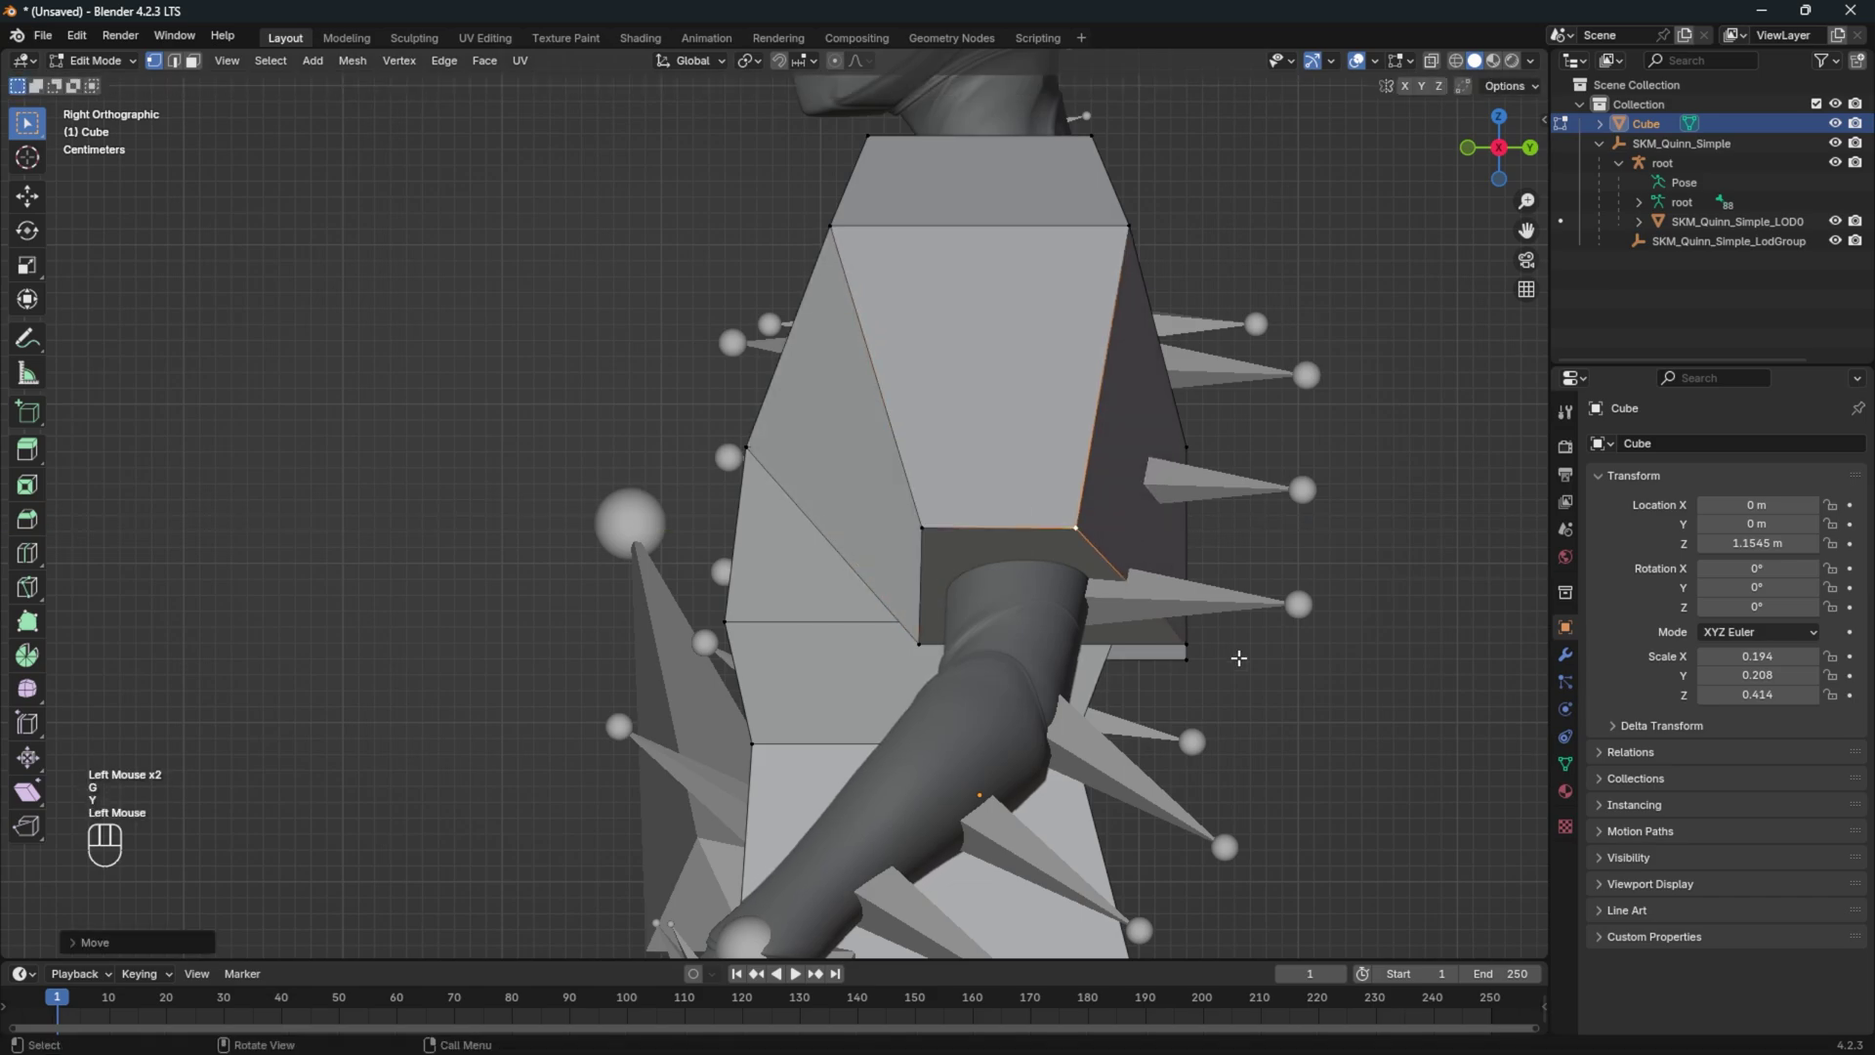
Move the lower rear corner vertex of the +X sleeve opening along Y toward the arm
click(1235, 657)
key(g)
key(y)
click(1130, 630)
In the left side view, move the lower front corner vertex of the -X sleeve opening along Y toward the arm
middle_drag(1084, 586, 839, 576)
scroll(830, 581, down, 2)
key(ctrl+KP_3)
scroll(830, 586, up, 2)
key(g)
key(y)
click(710, 609)
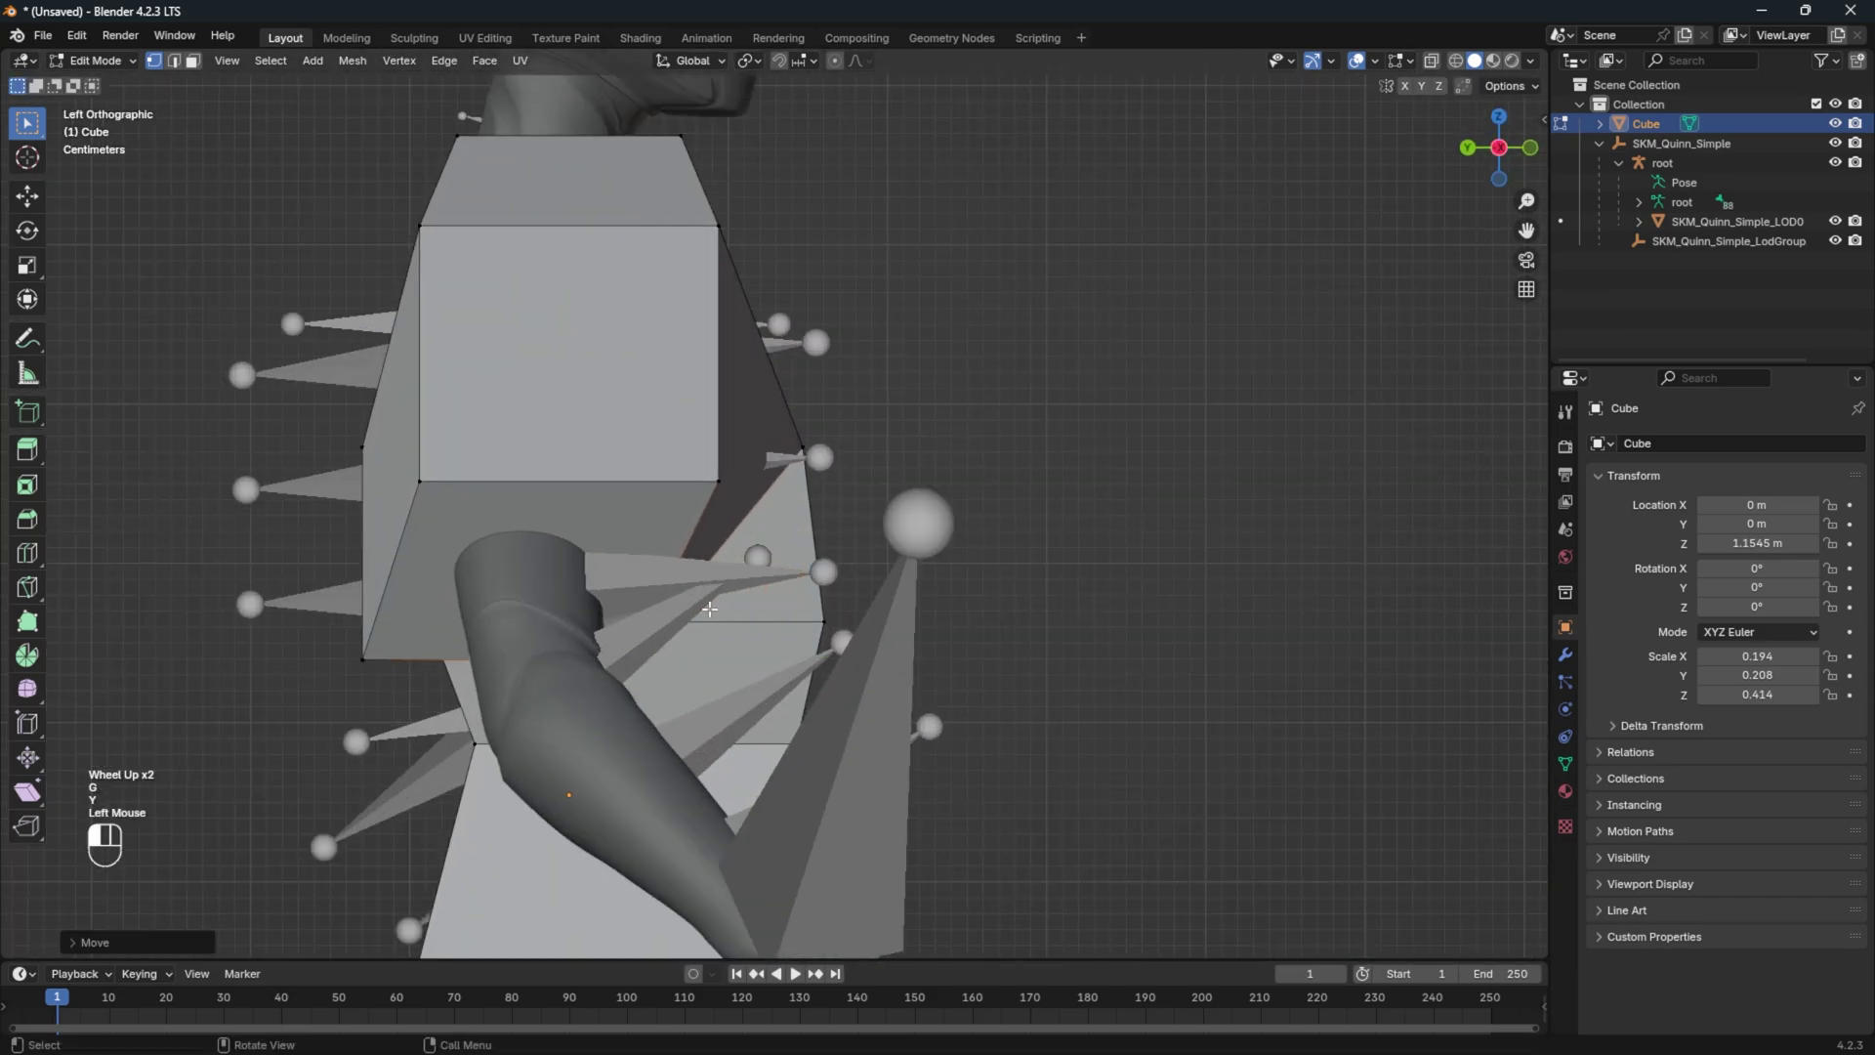
Move the upper front and upper rear corner vertices of the -X sleeve opening inward along Y
click(730, 487)
key(g)
key(y)
click(618, 484)
click(410, 478)
click(407, 478)
key(g)
key(y)
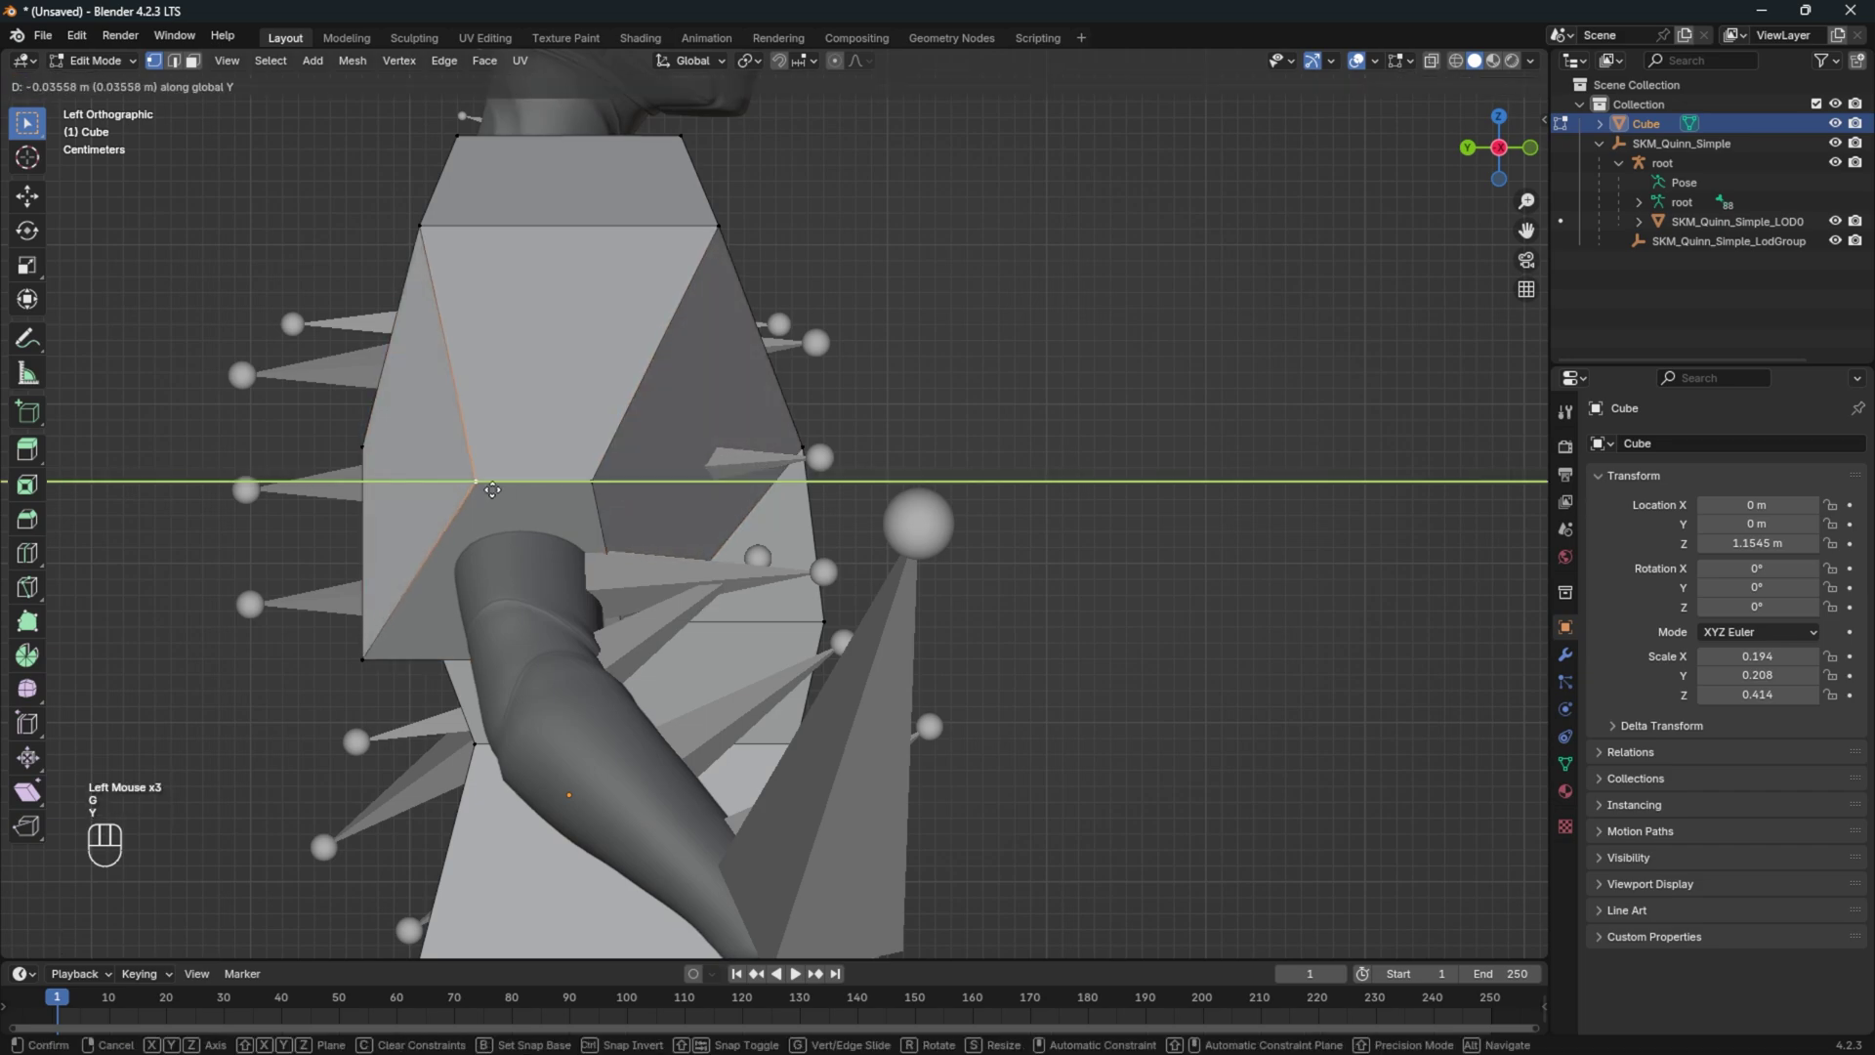
click(492, 489)
Move the lower rear corner vertex of the -X sleeve opening along Y toward the arm
click(318, 676)
key(g)
key(y)
click(393, 639)
middle_drag(393, 615, 539, 626)
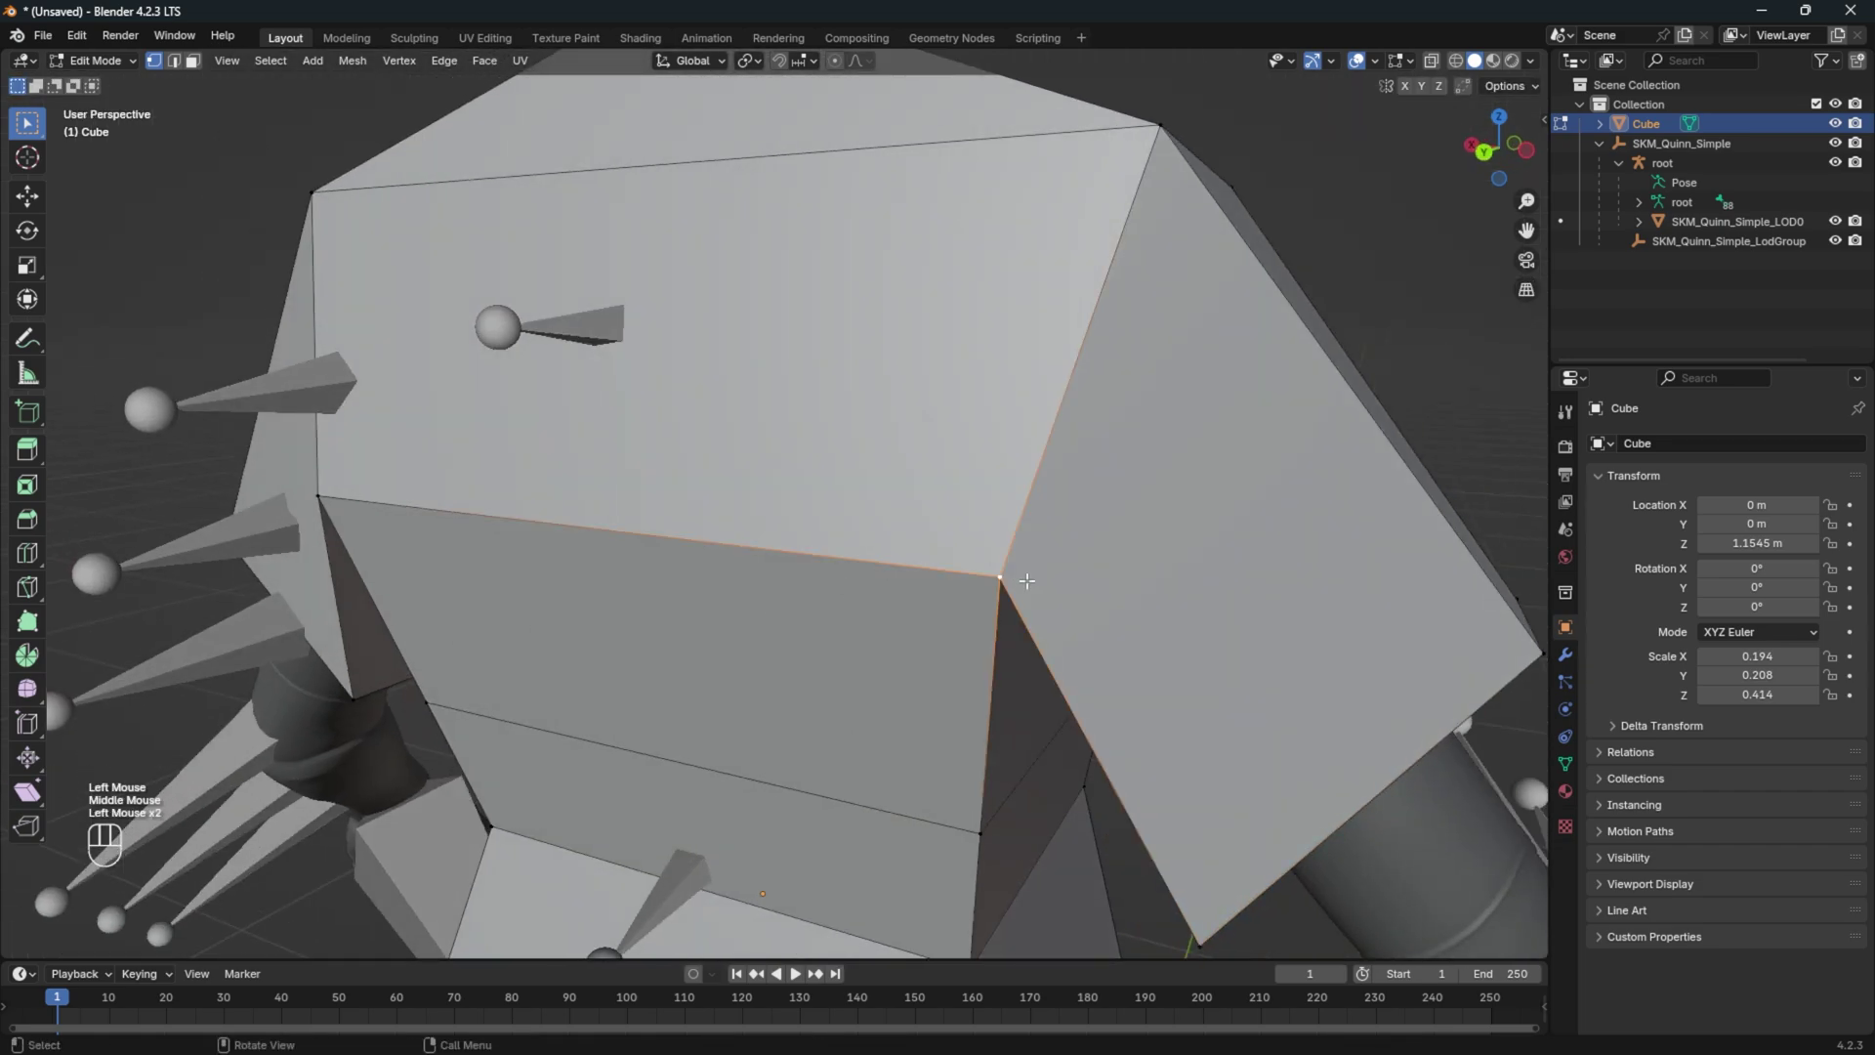
Examine the fitted garment and its reshaped sleeves from the side and from the front
key(KP_3)
scroll(1026, 581, down, 5)
middle_drag(1026, 580, 1123, 576)
click(1163, 411)
key(Tab)
middle_drag(1083, 442, 1210, 472)
click(1280, 519)
key(ctrl+F9)
key(KP_Add)
click(886, 428)
key(Tab)
key(Tab)
right_click(803, 415)
key(Tab)
key(a)
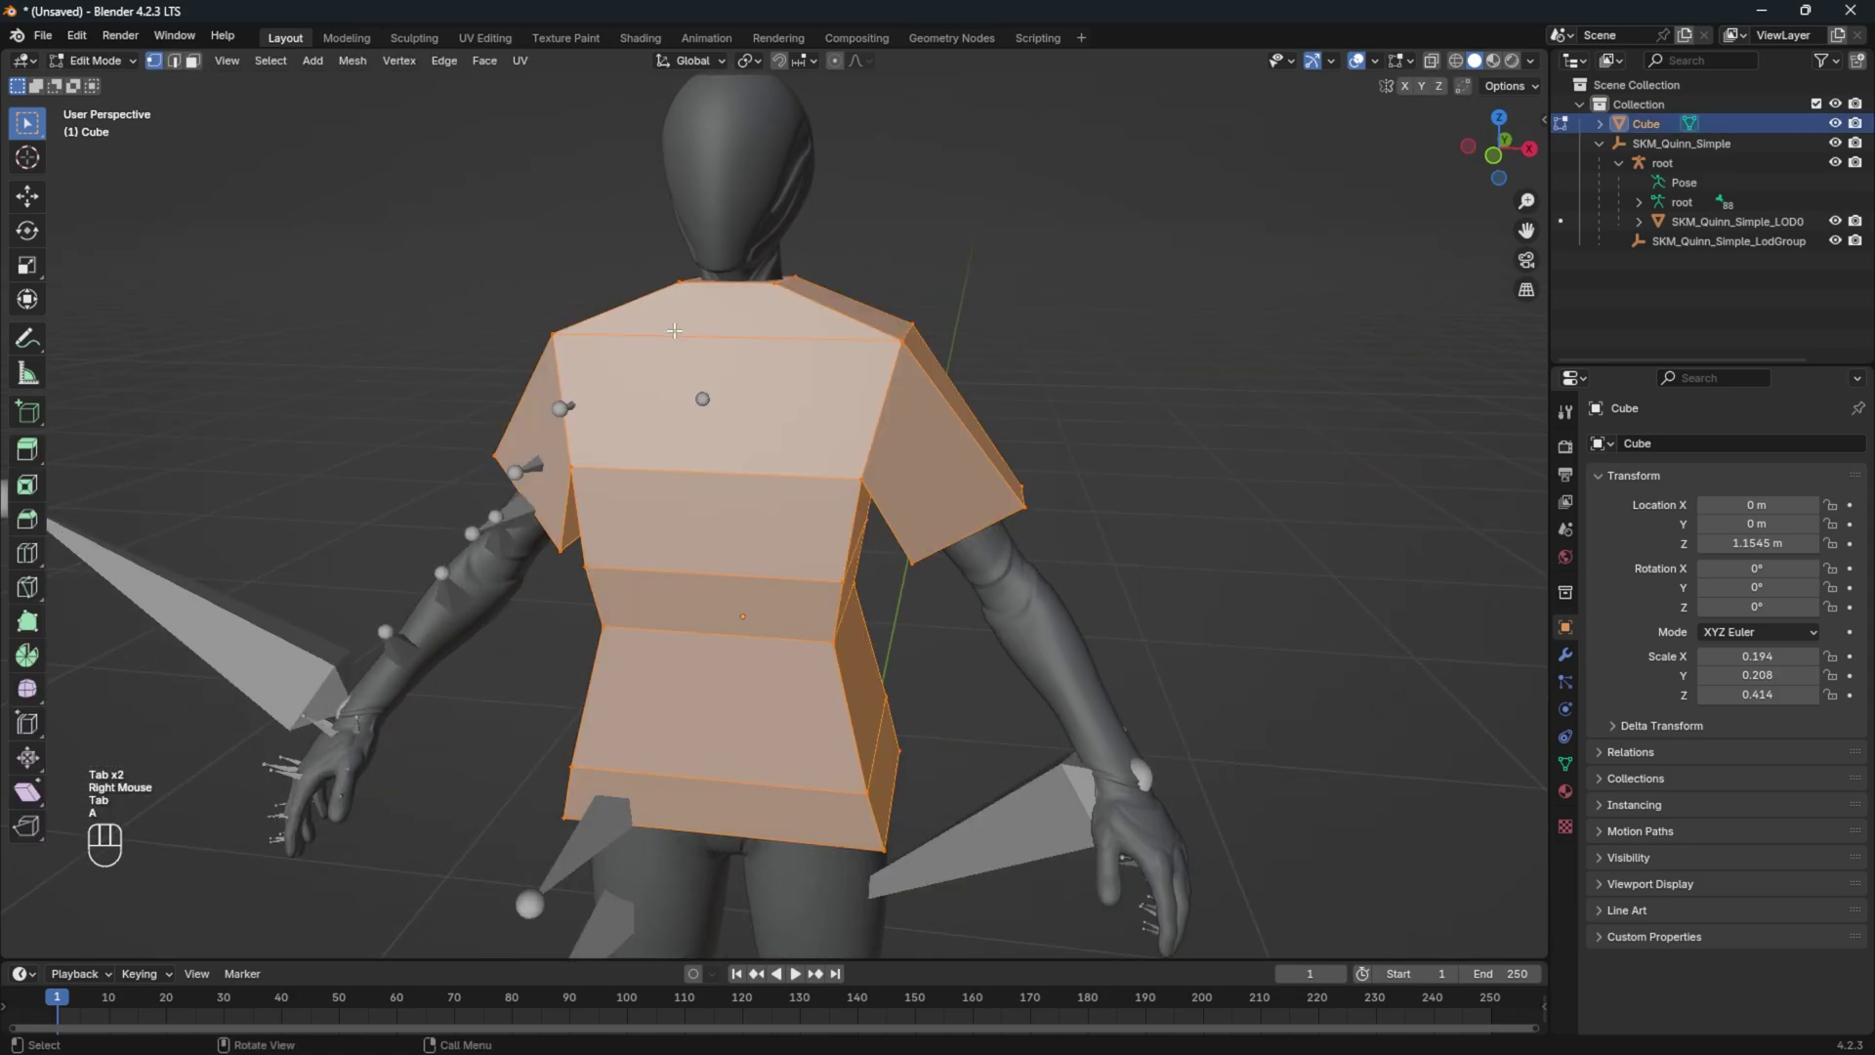
right_click(744, 361)
click(744, 361)
right_click(787, 367)
click(787, 367)
right_click(799, 367)
click(798, 367)
middle_drag(1049, 340, 957, 348)
Return the garment to Object Mode and leave nothing selected
key(Tab)
click(1207, 686)
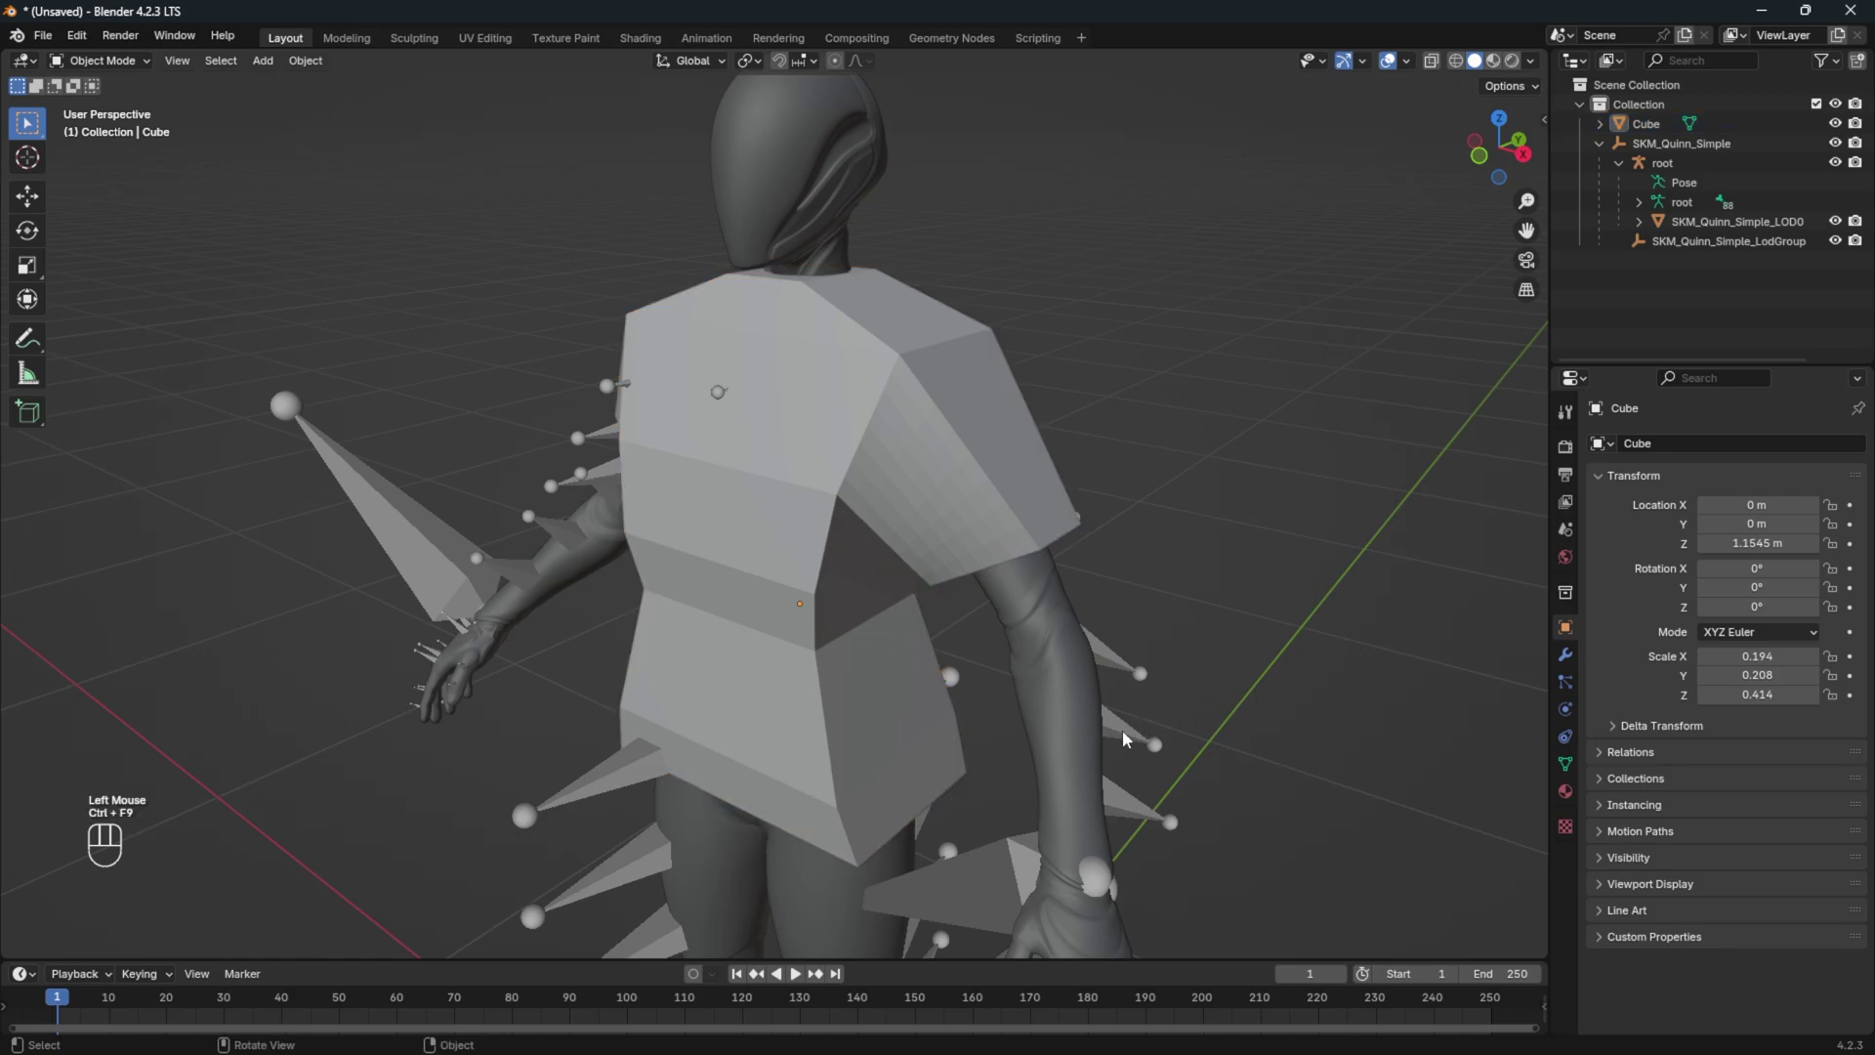
click(1070, 724)
shift+click(1004, 385)
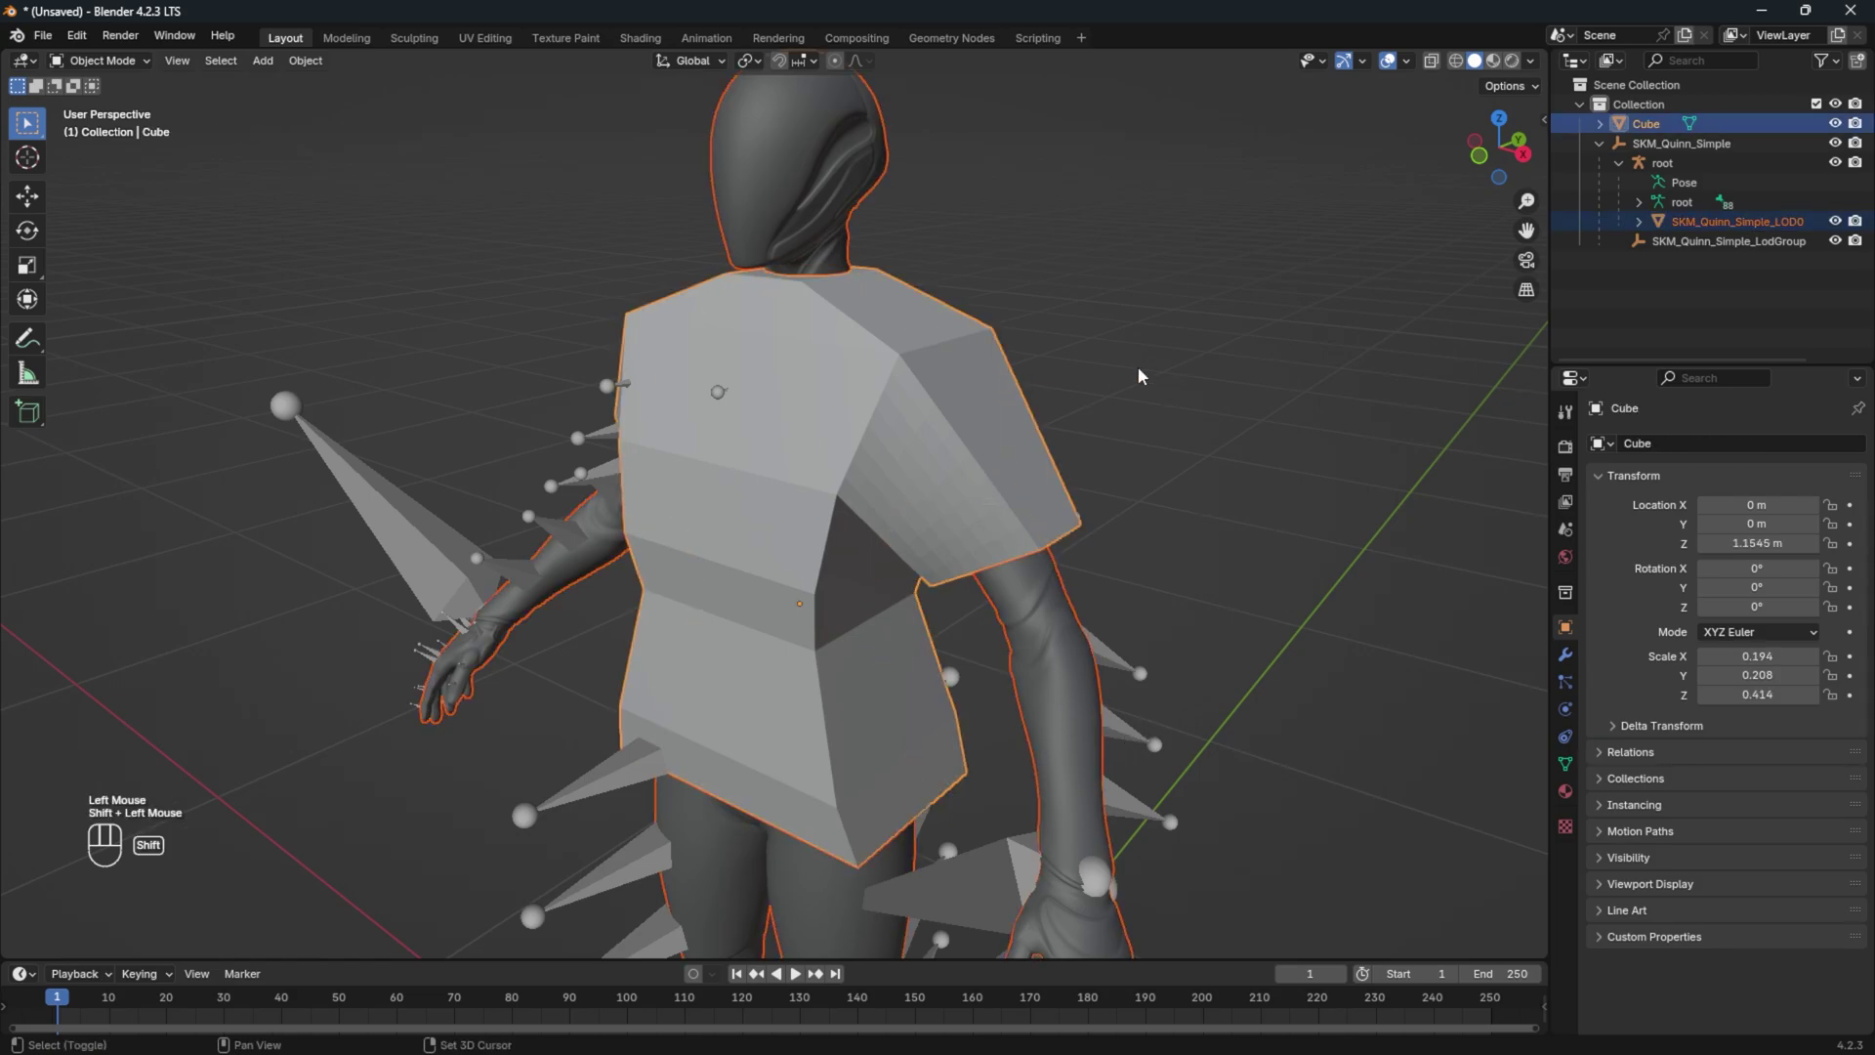
click(1176, 374)
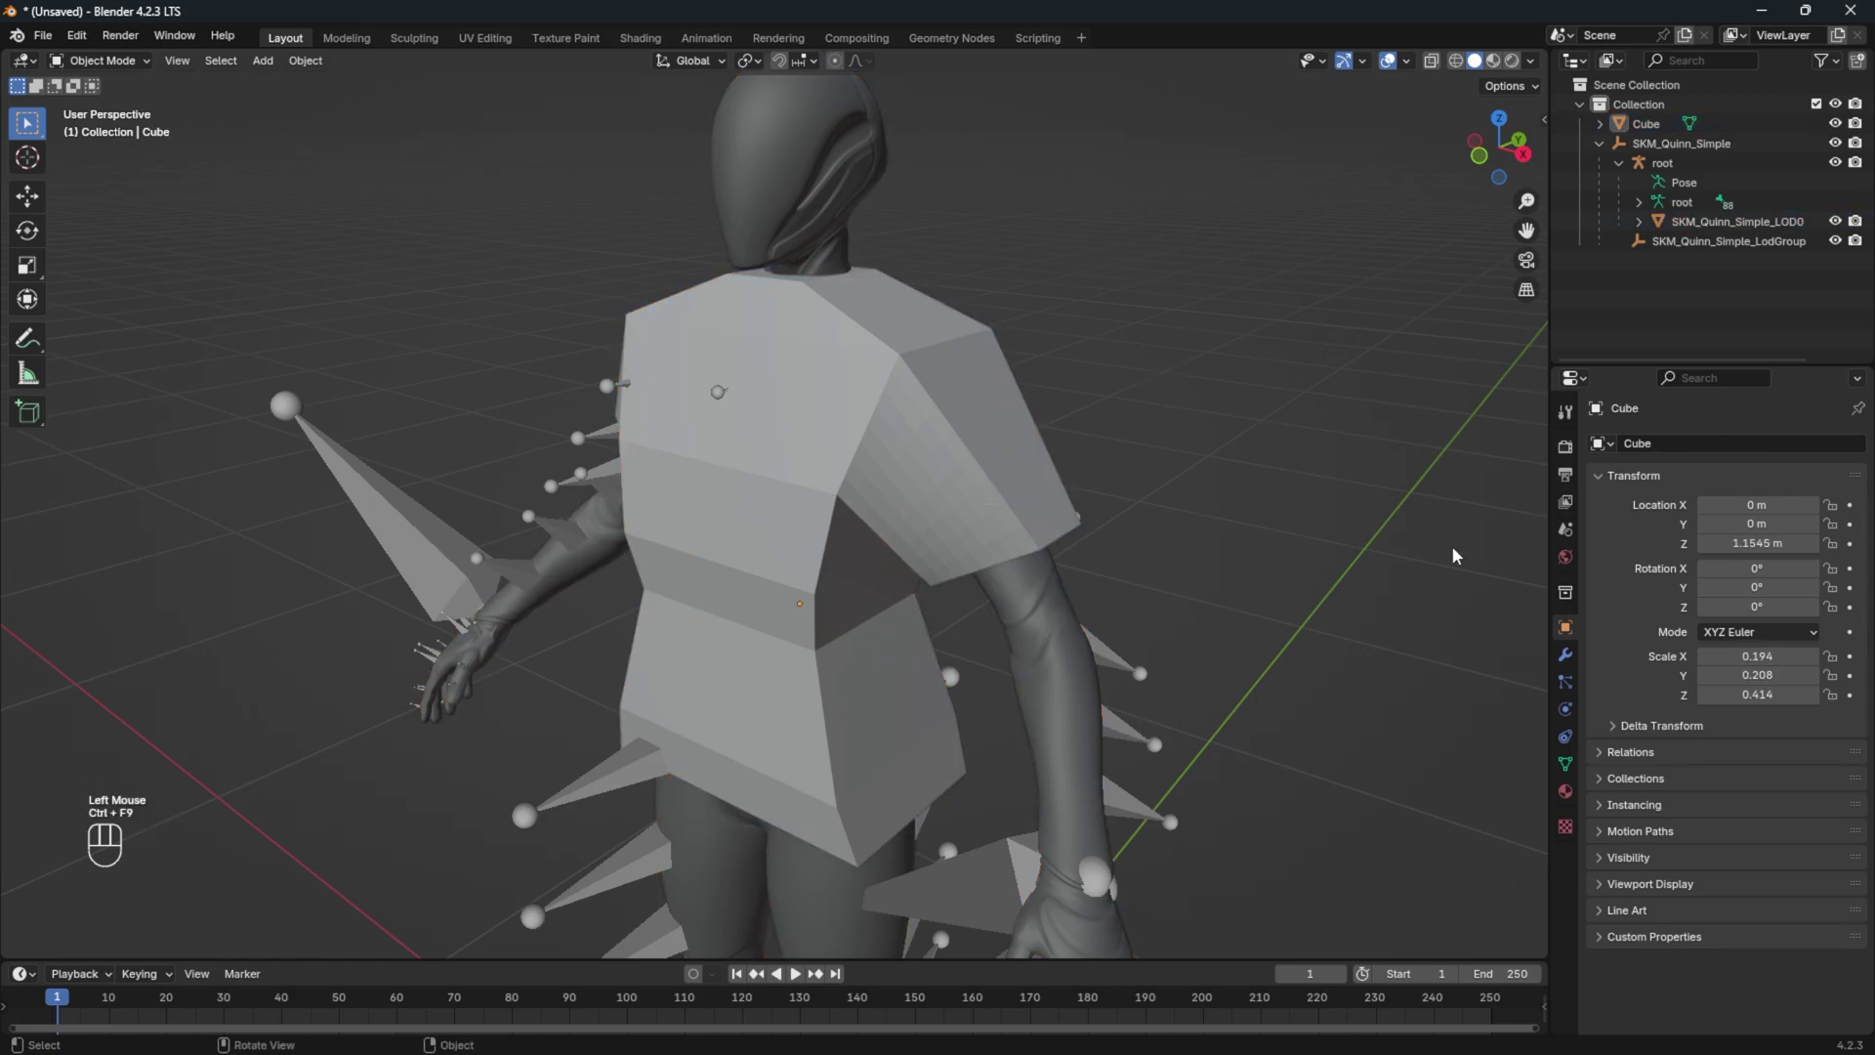
Select the mannequin body and the garment with the garment active, show its vertex groups, and enter Weight Paint mode
click(1648, 125)
click(1563, 655)
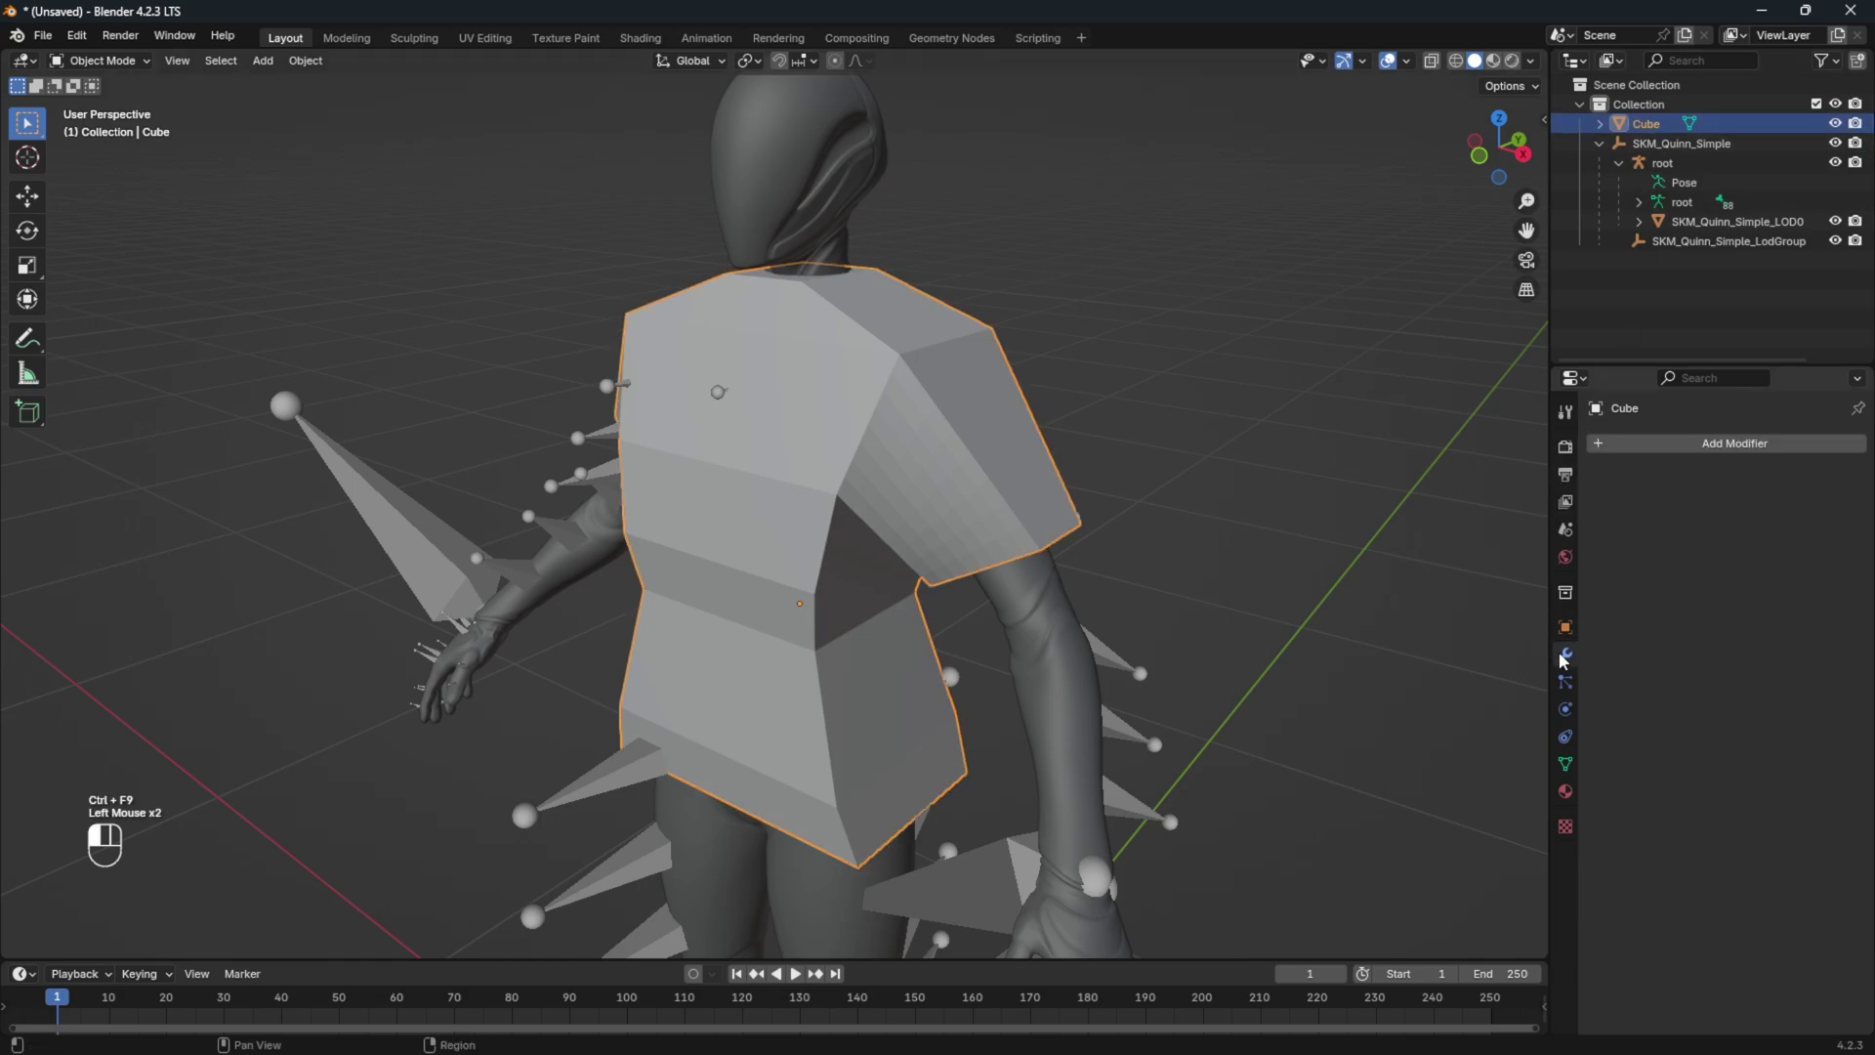
click(1565, 764)
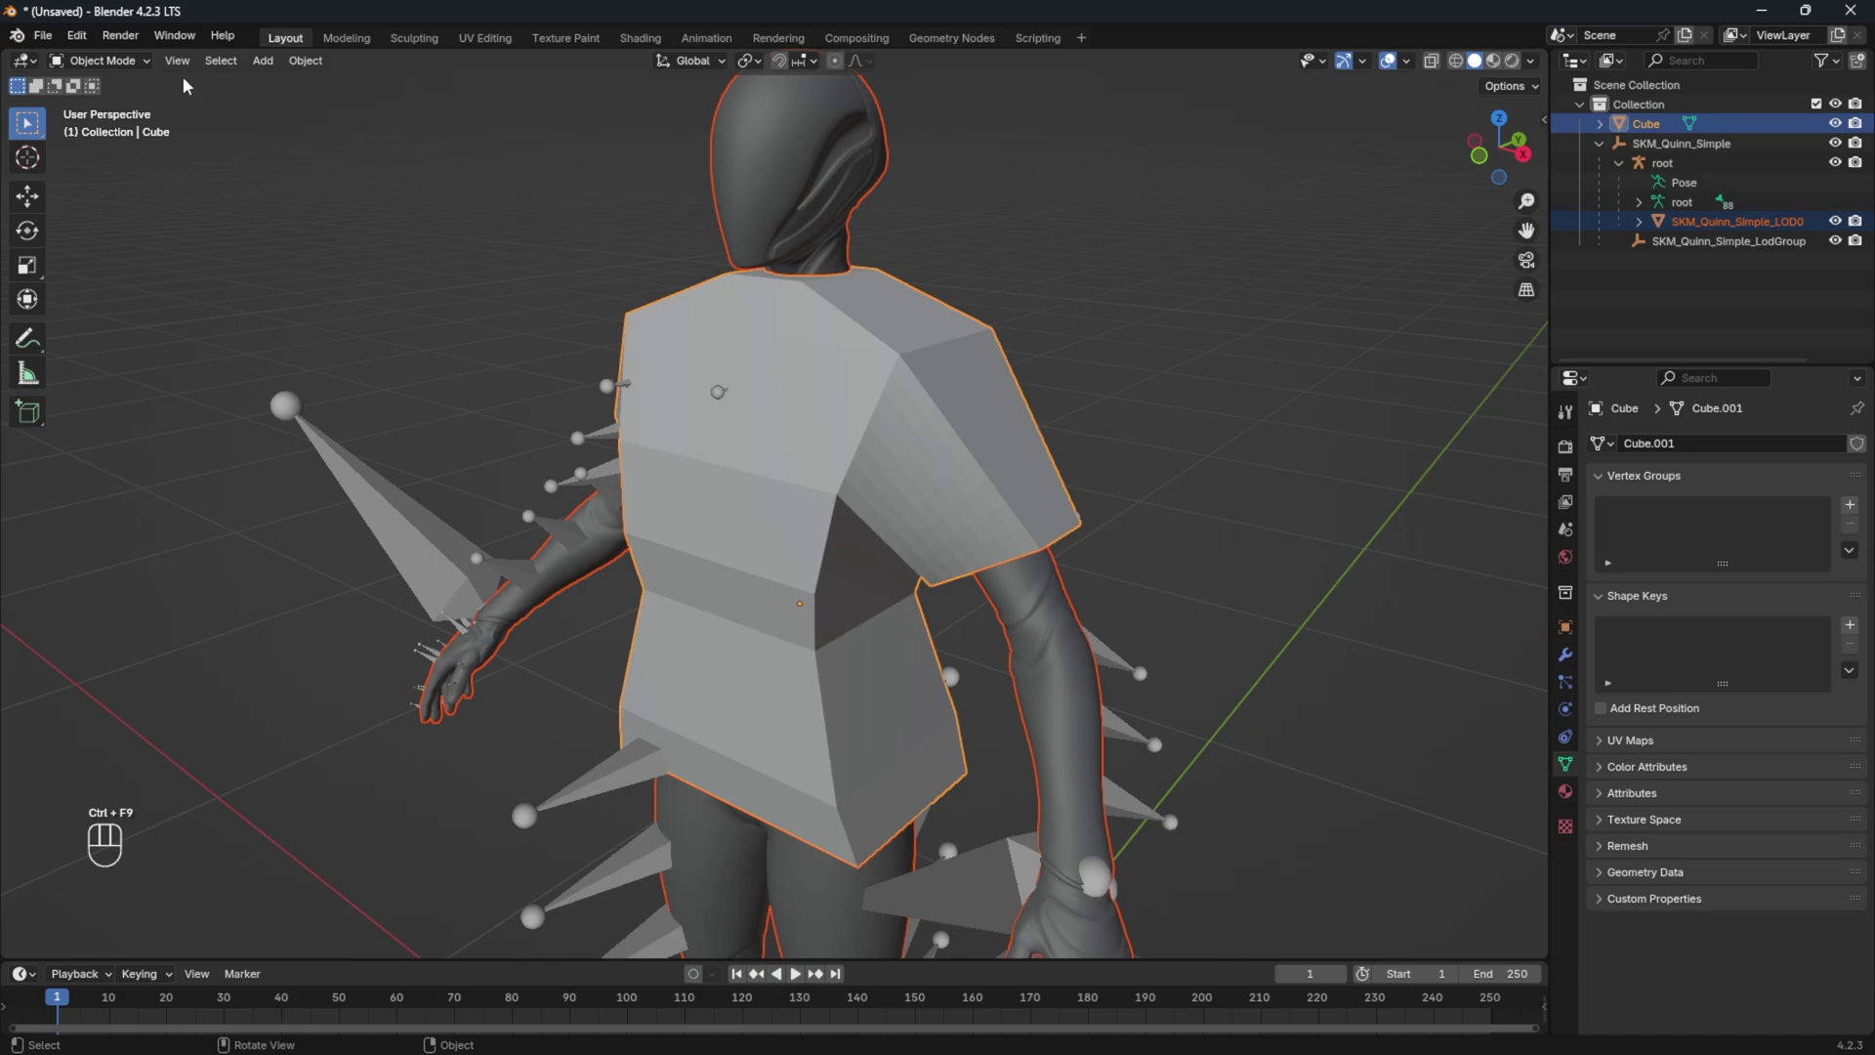
click(132, 61)
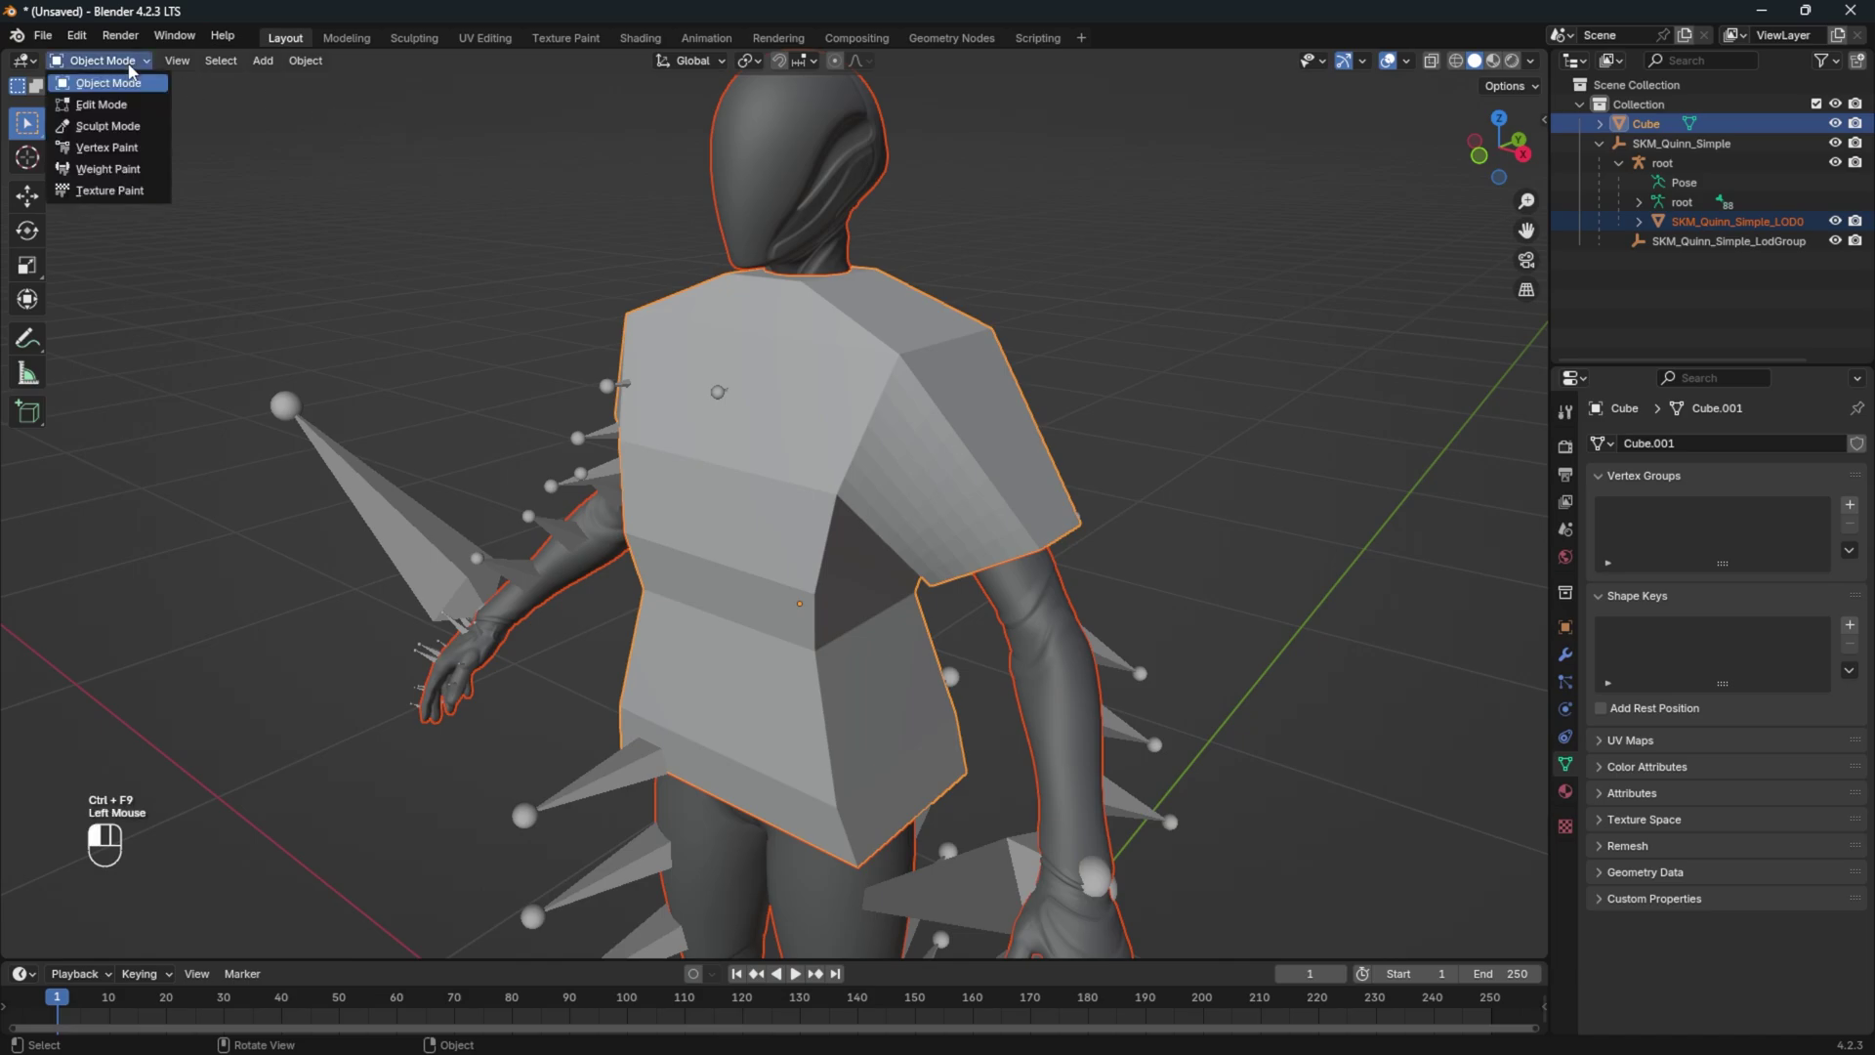
click(108, 169)
Transfer the mannequin's weights to the garment with Nearest Face Interpolated mapping, 5 m ray radius, source layers By Name and destination All Layers
click(268, 62)
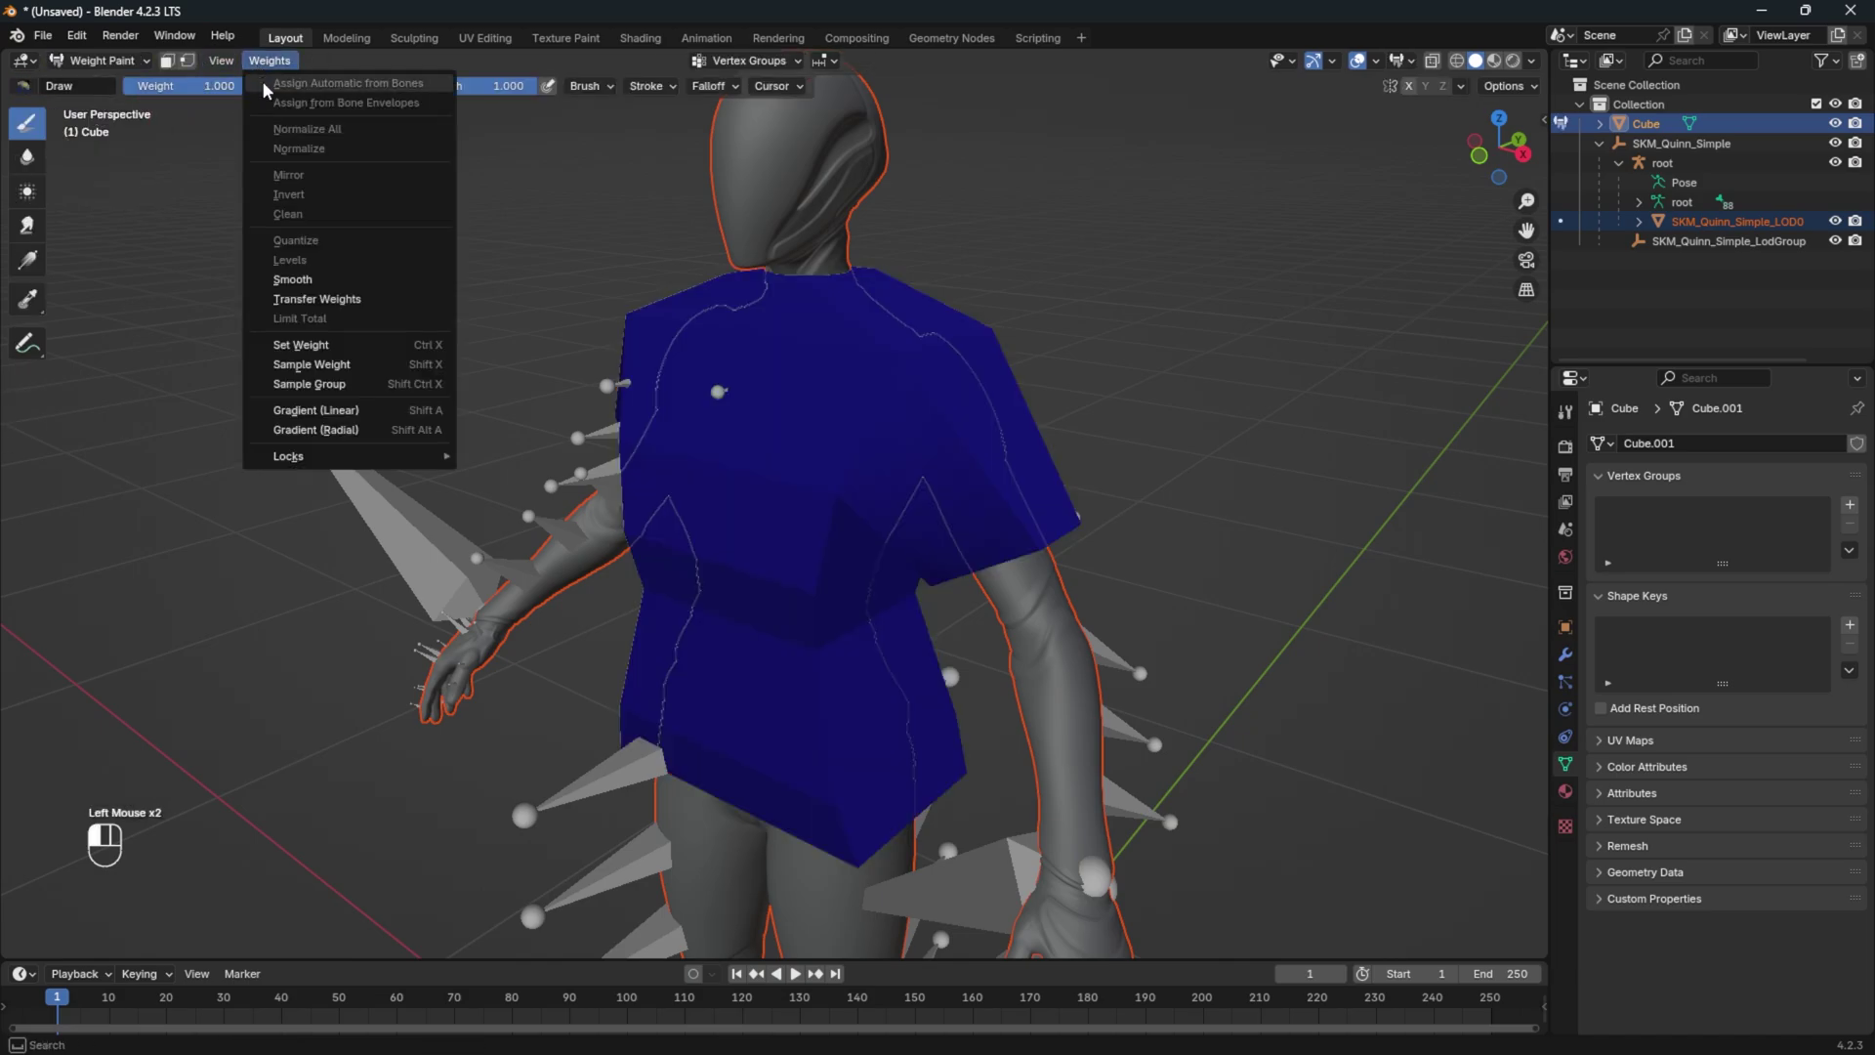
click(313, 298)
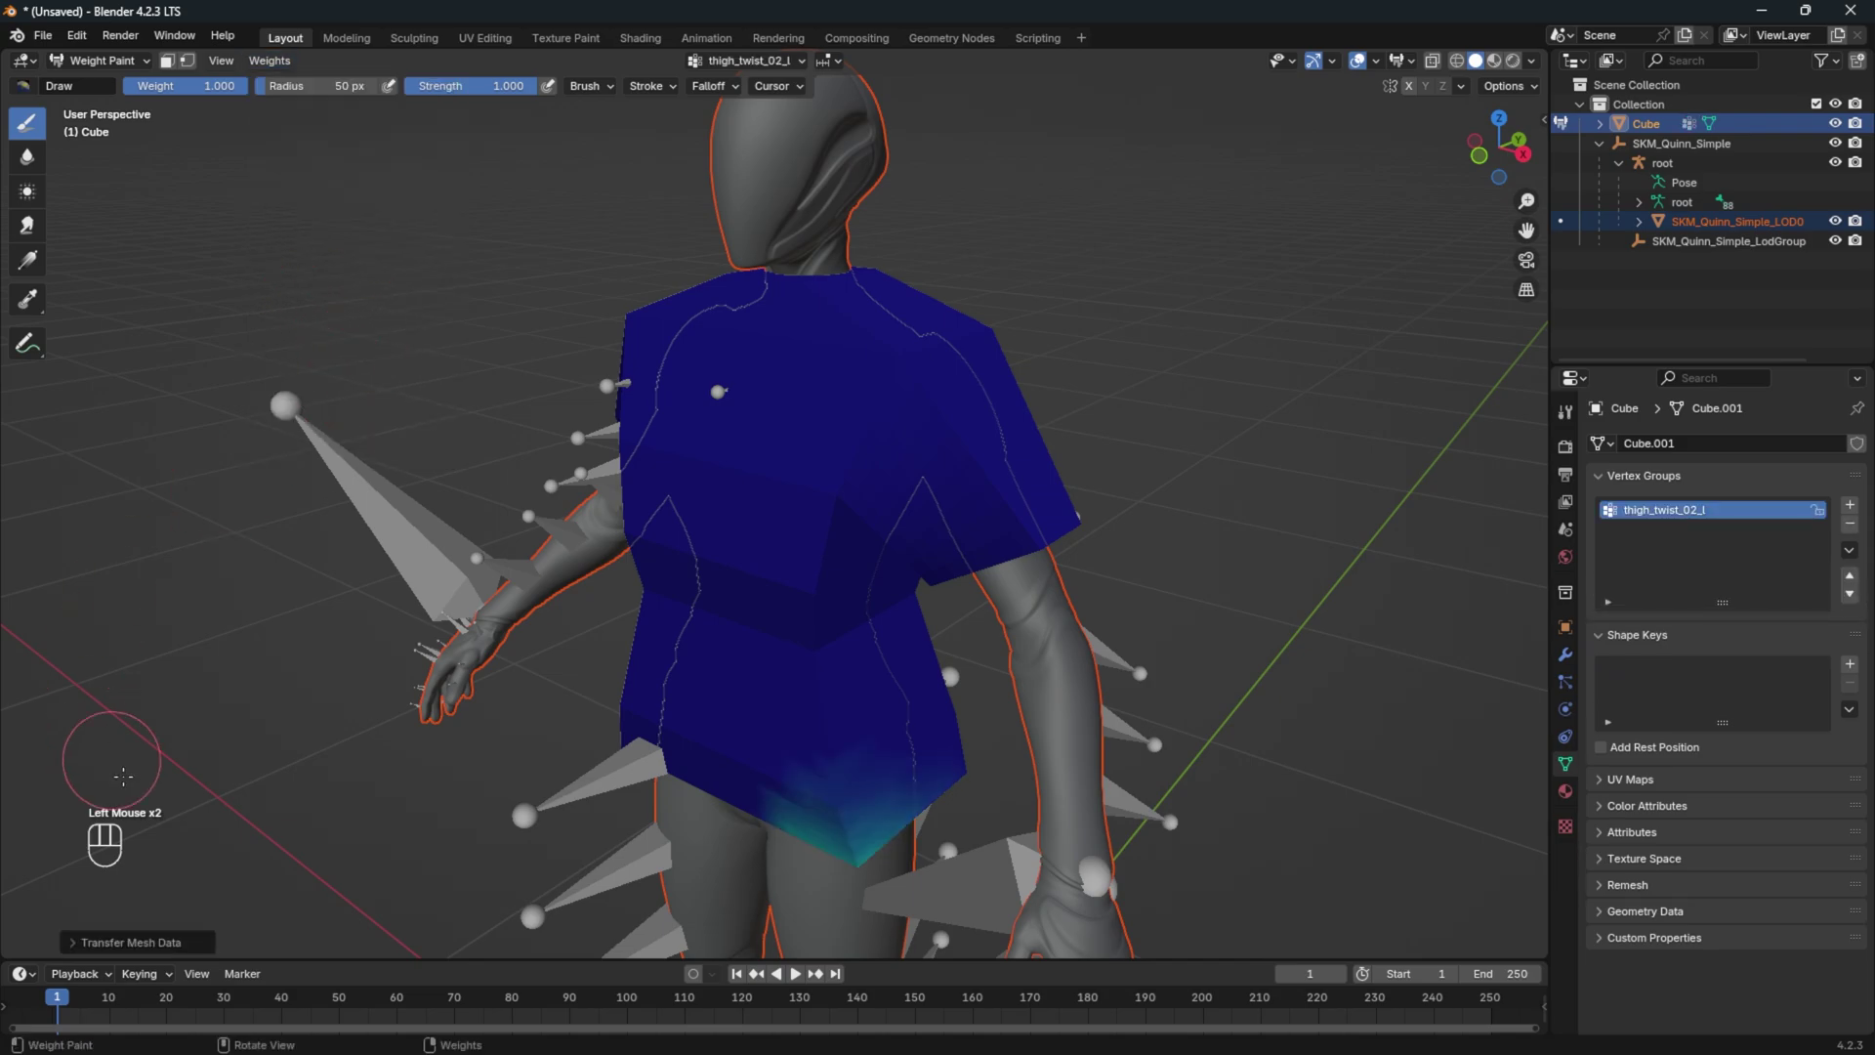
click(82, 943)
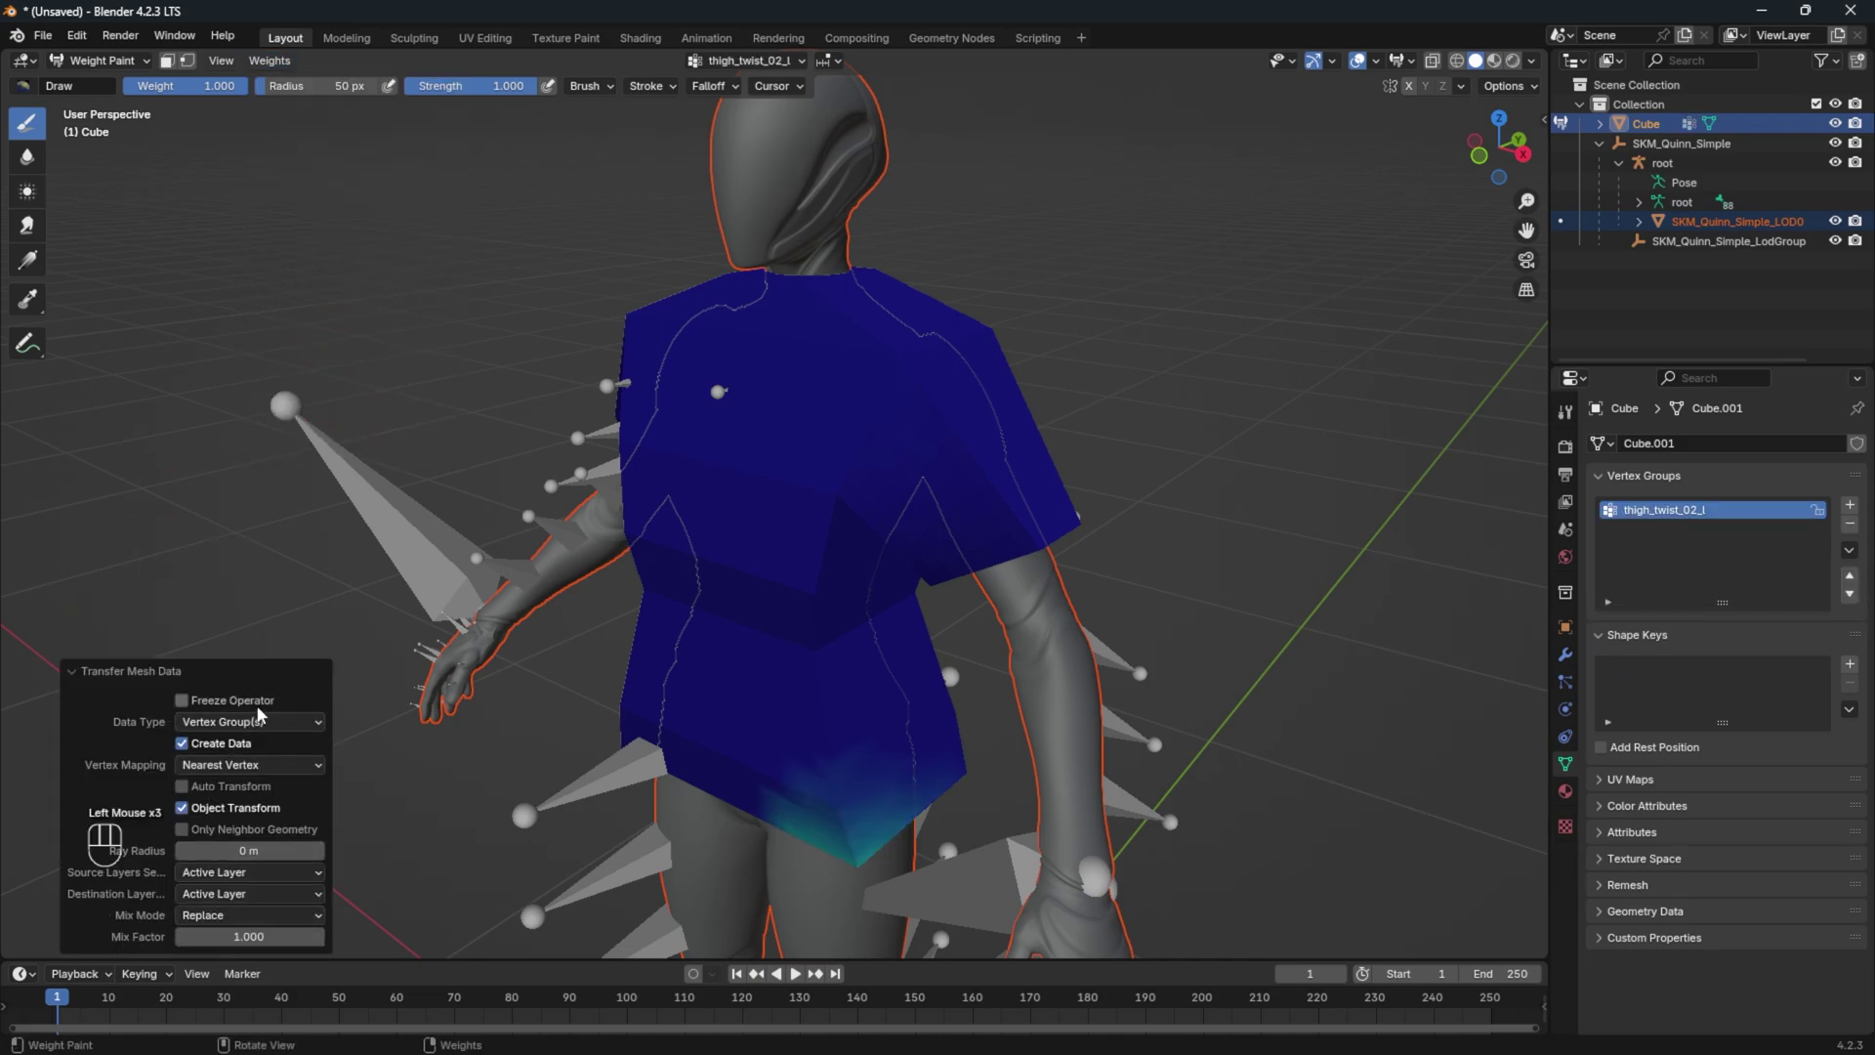
click(234, 766)
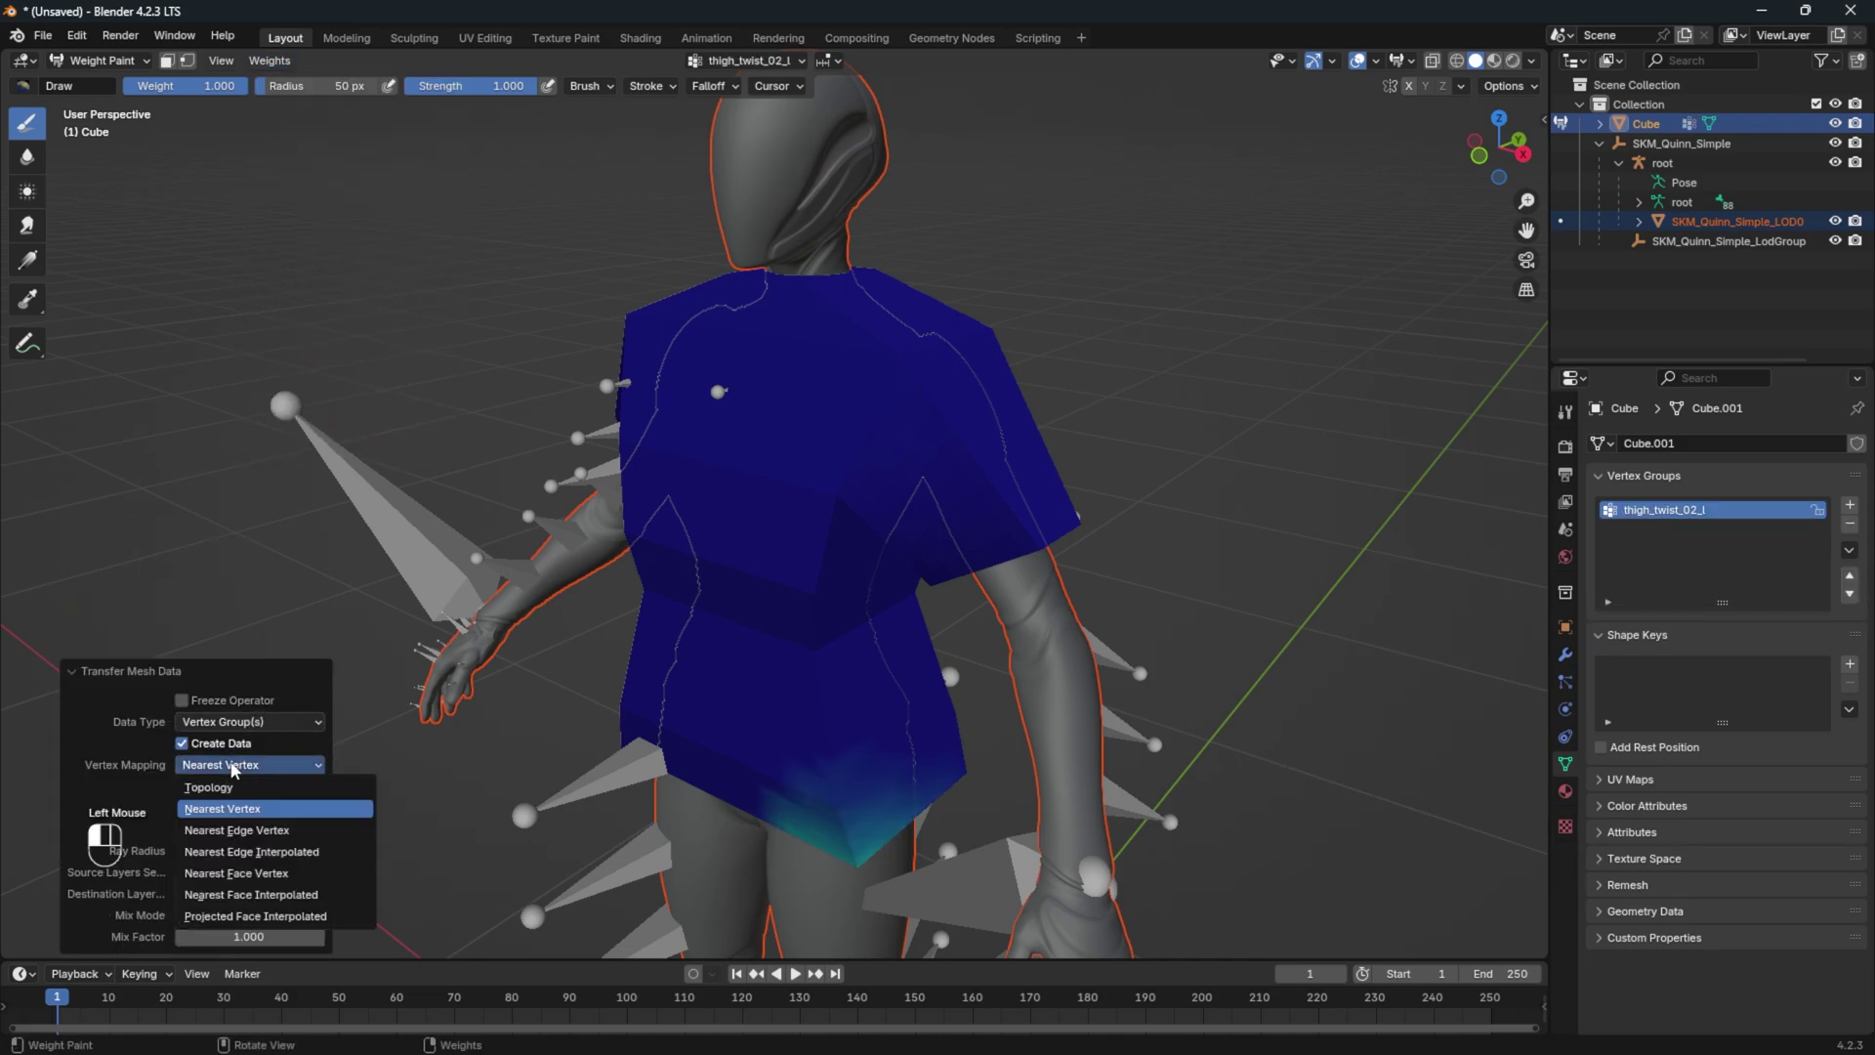
click(250, 894)
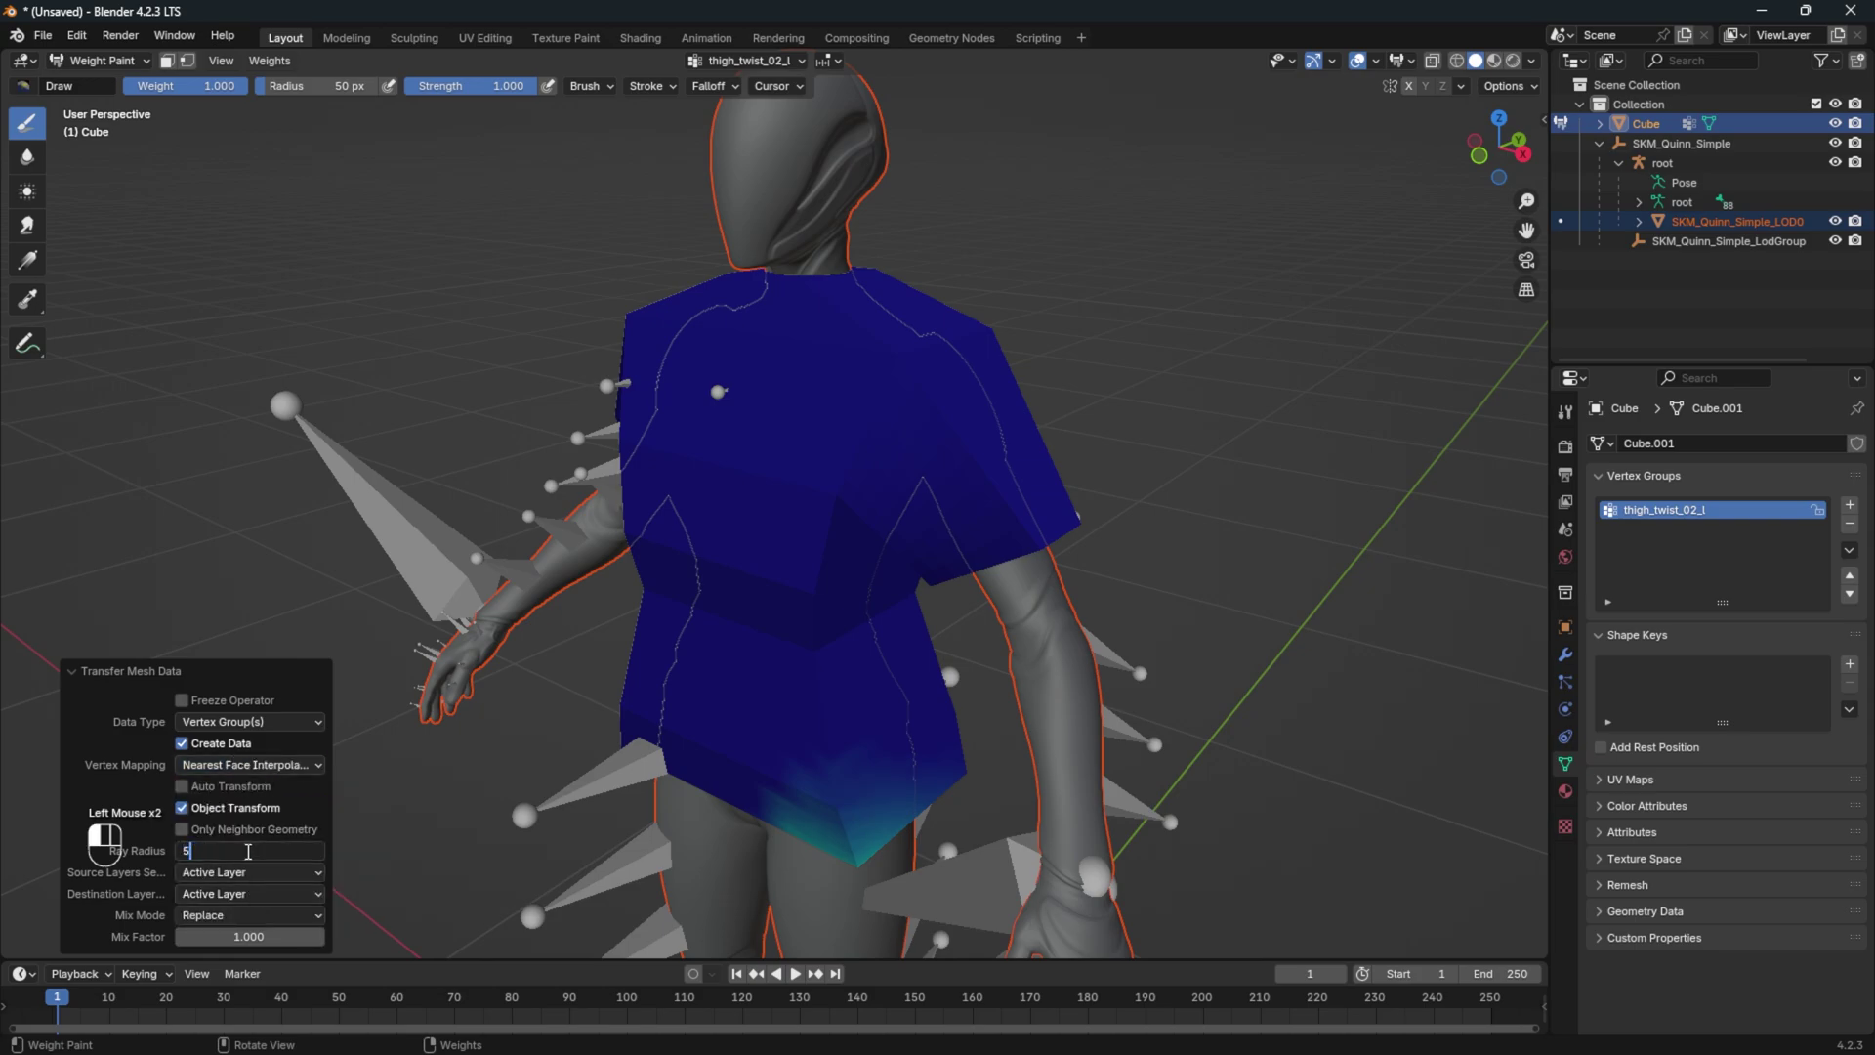
click(234, 873)
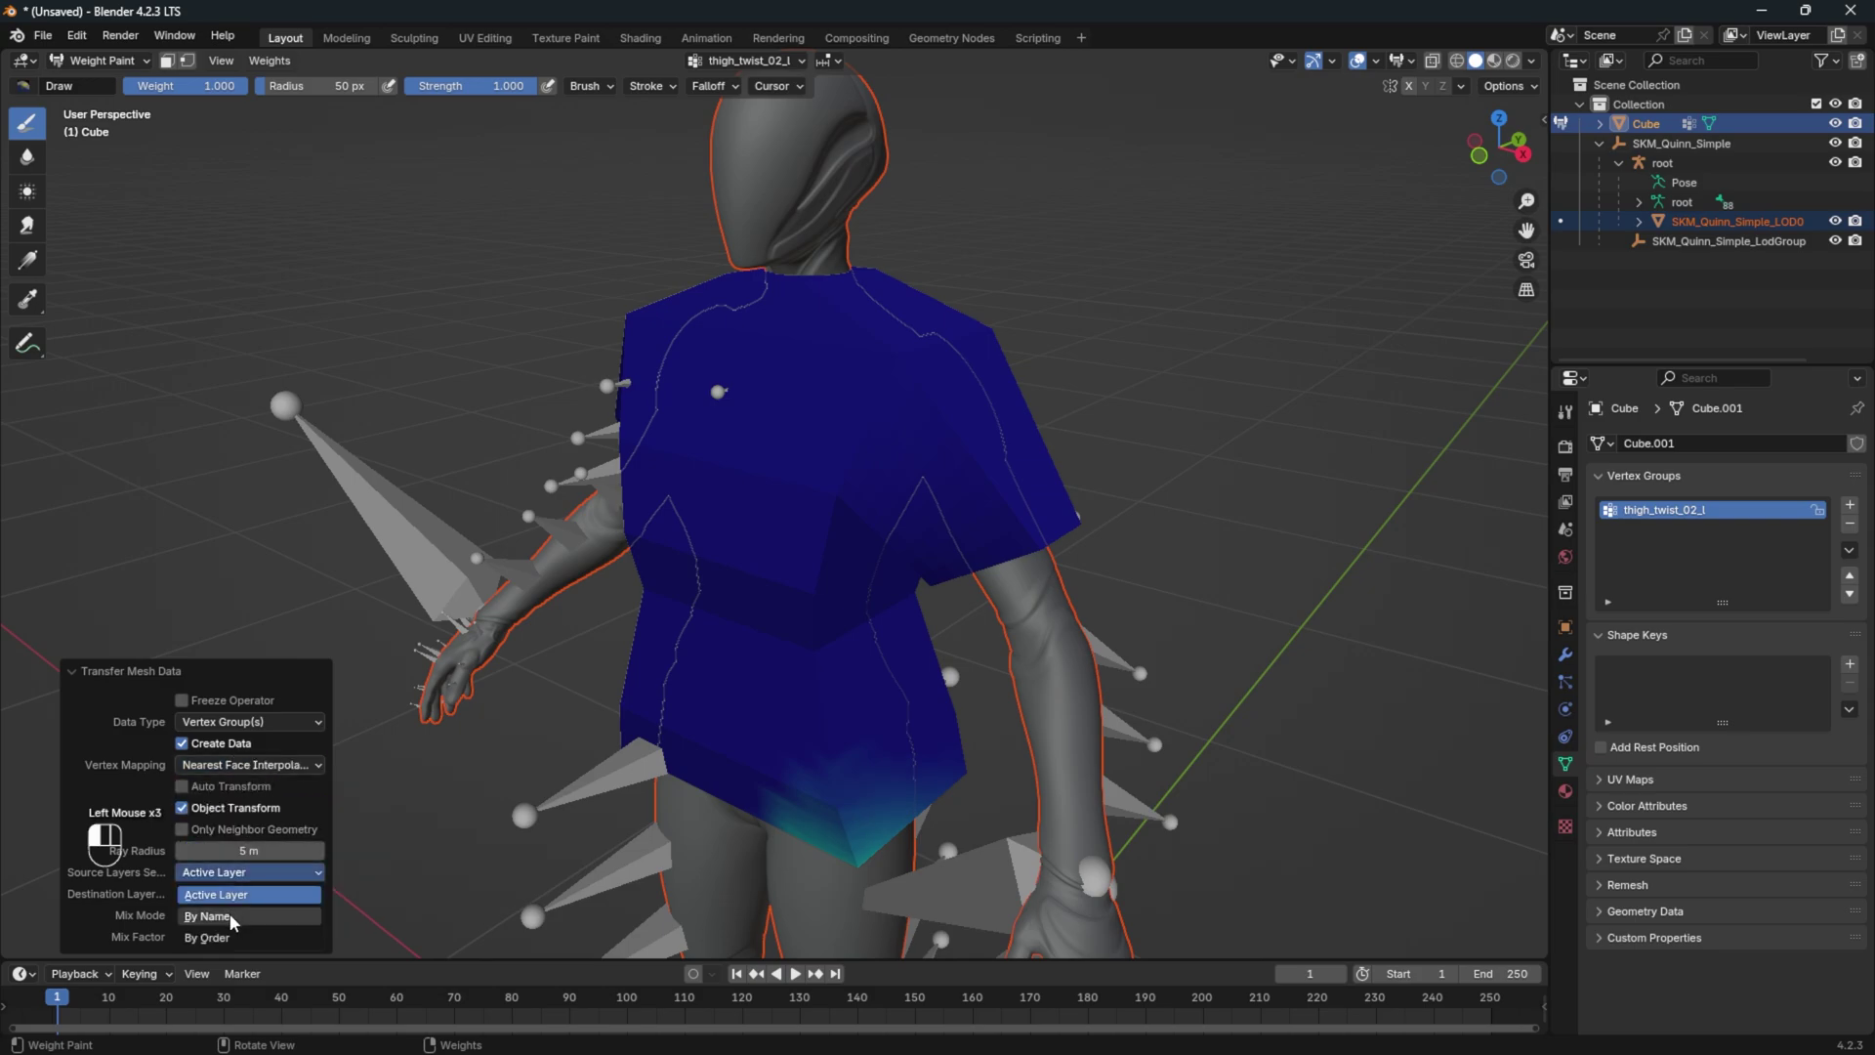
click(232, 916)
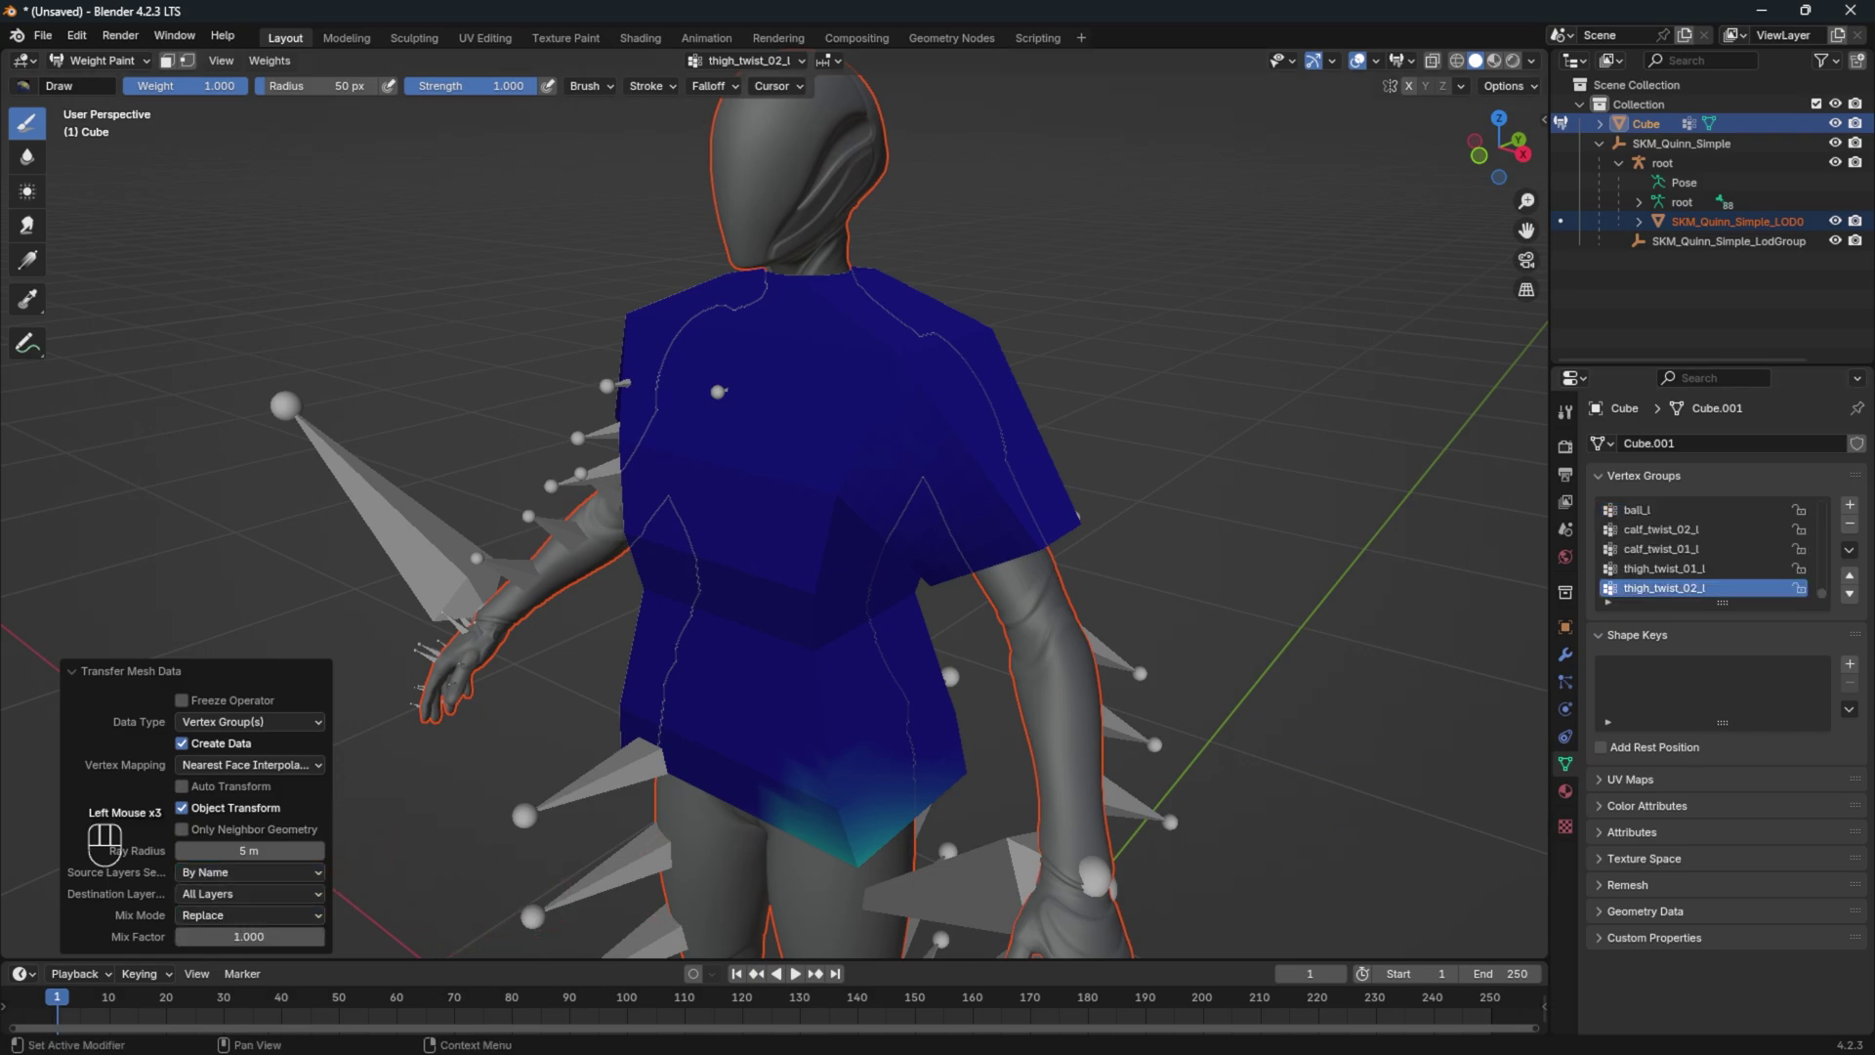
Switch from Weight Paint back to Object Mode and select only the garment
middle_drag(1304, 521, 1260, 527)
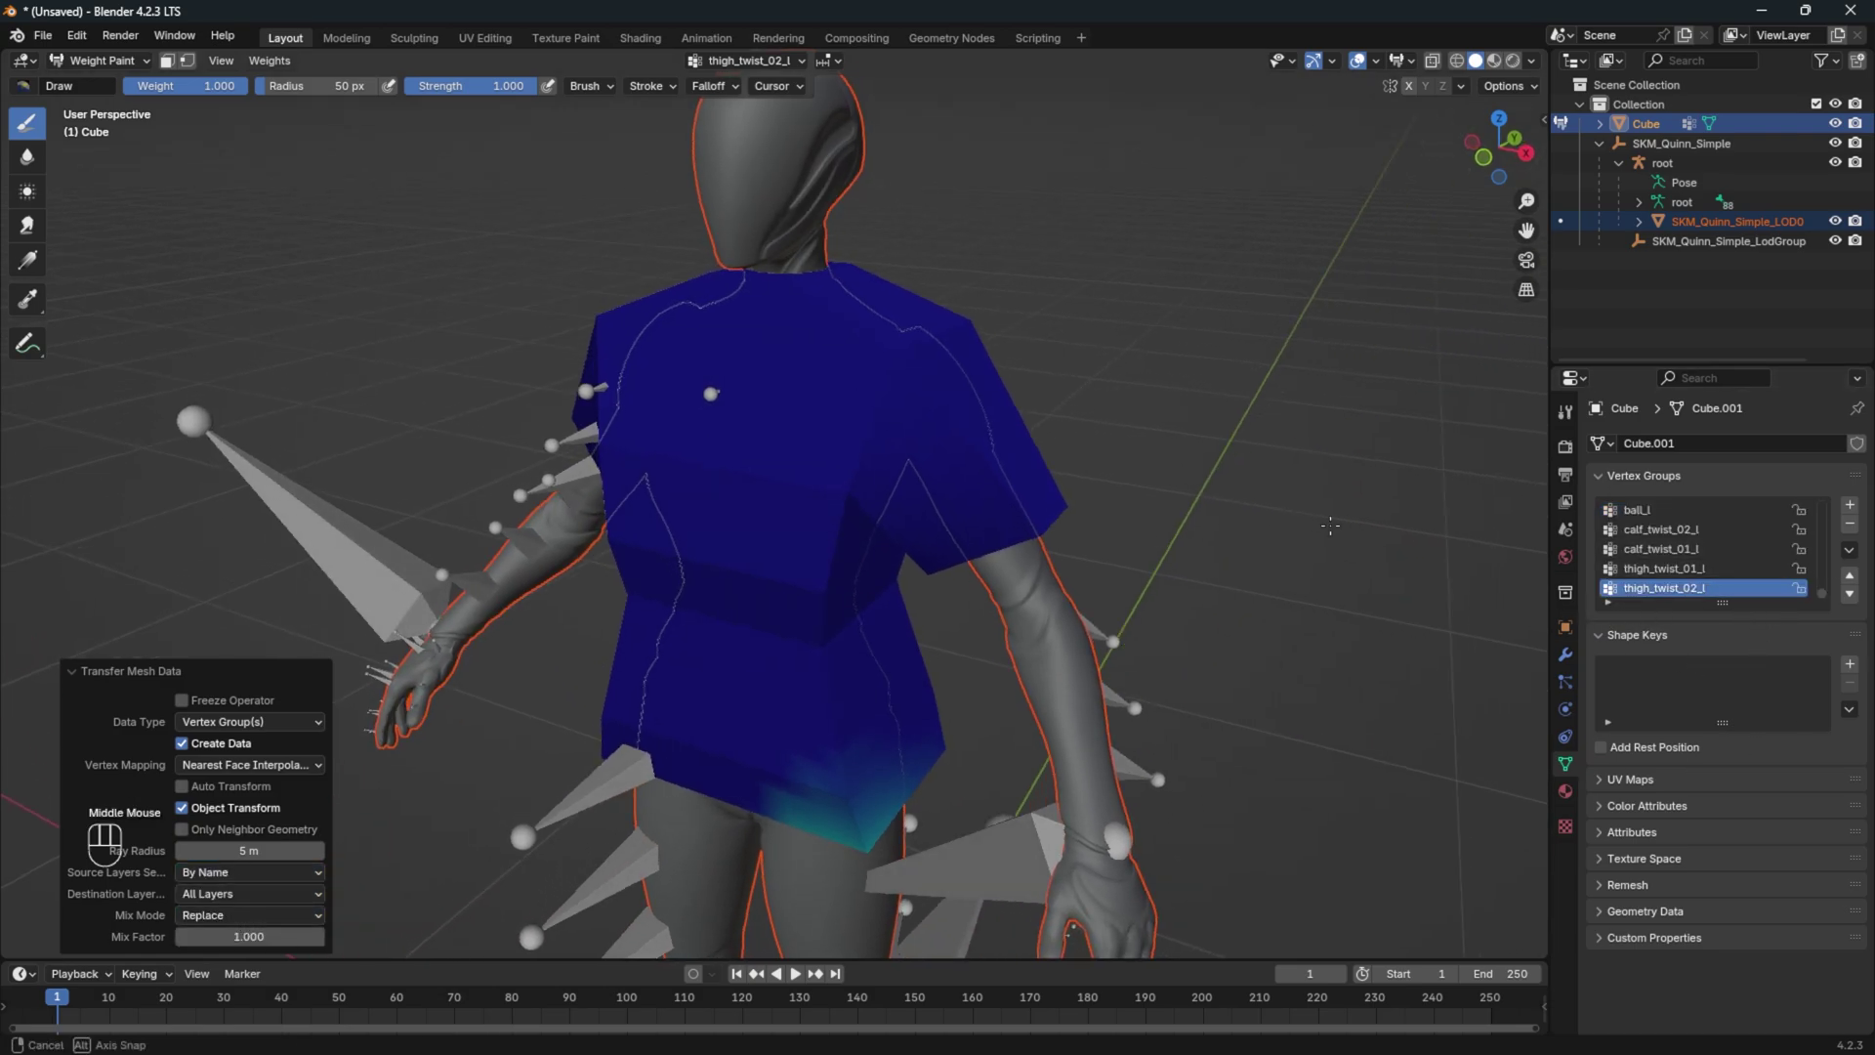
click(98, 60)
click(109, 83)
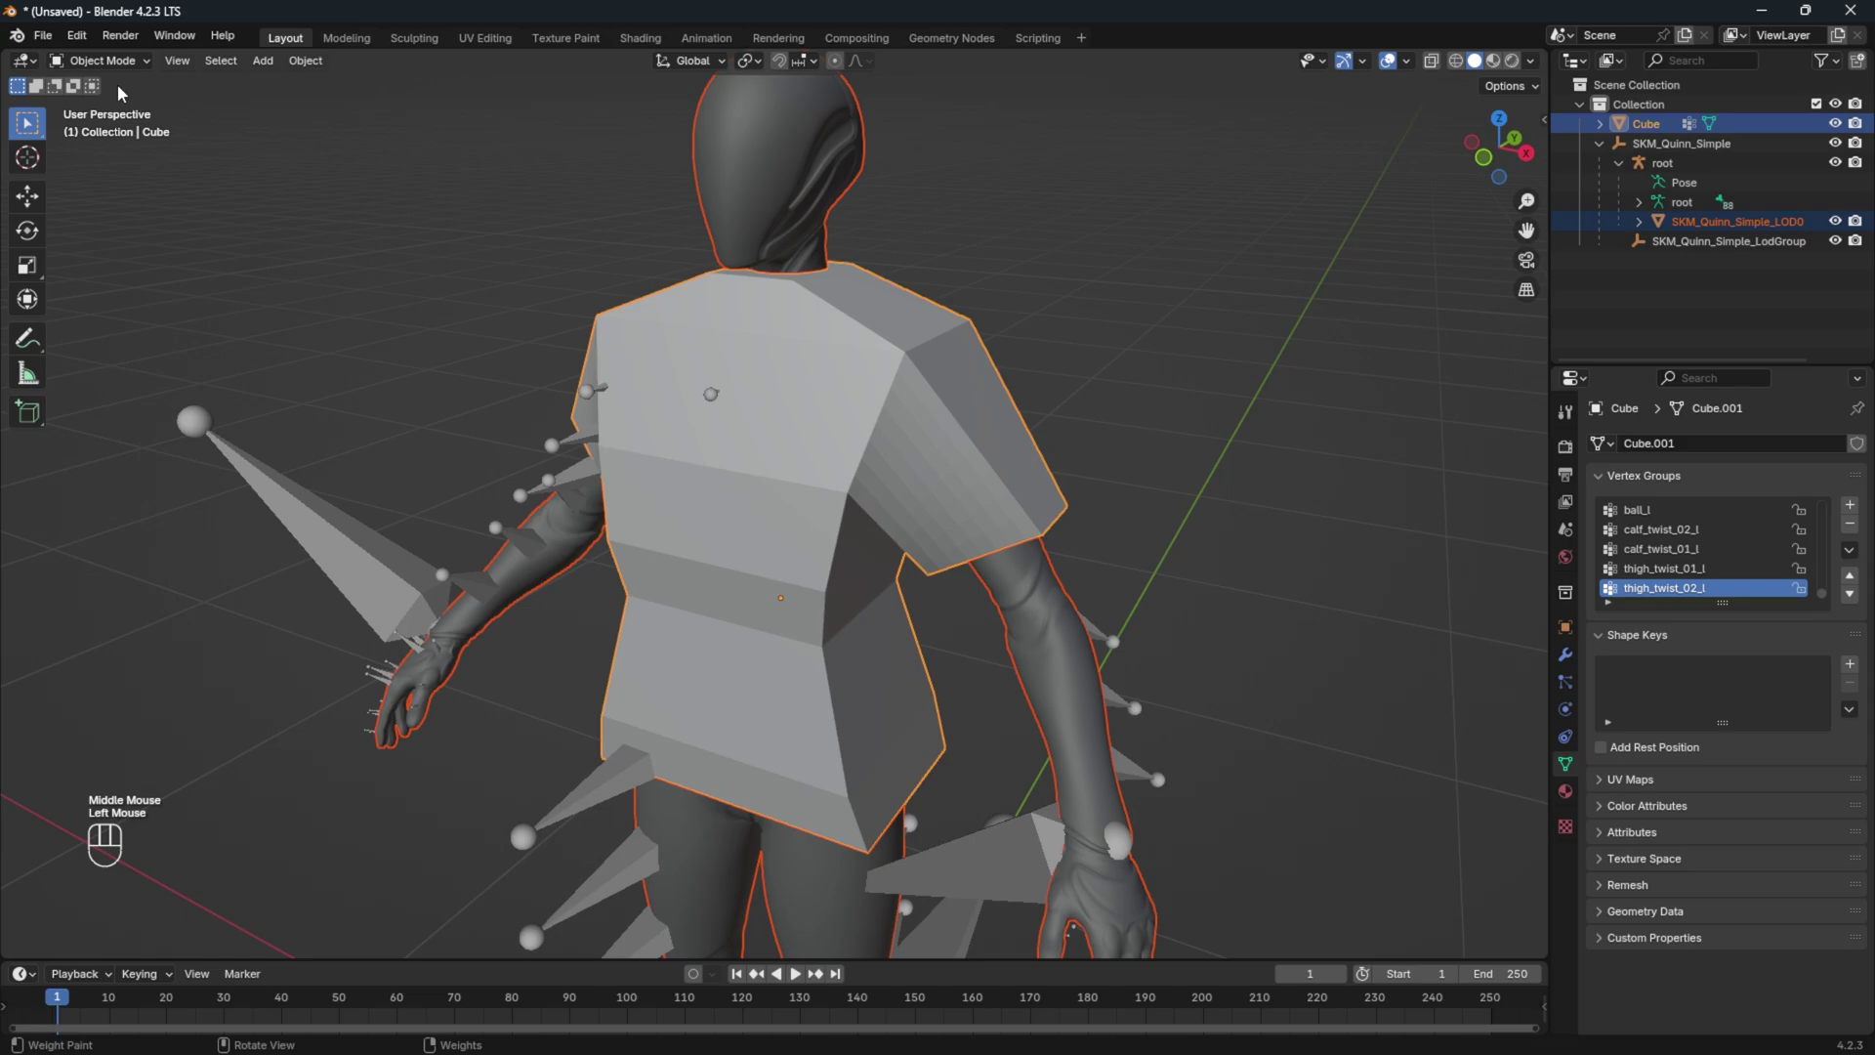
click(1086, 418)
click(945, 401)
Add an Armature modifier to the garment and set its object to root
click(1565, 655)
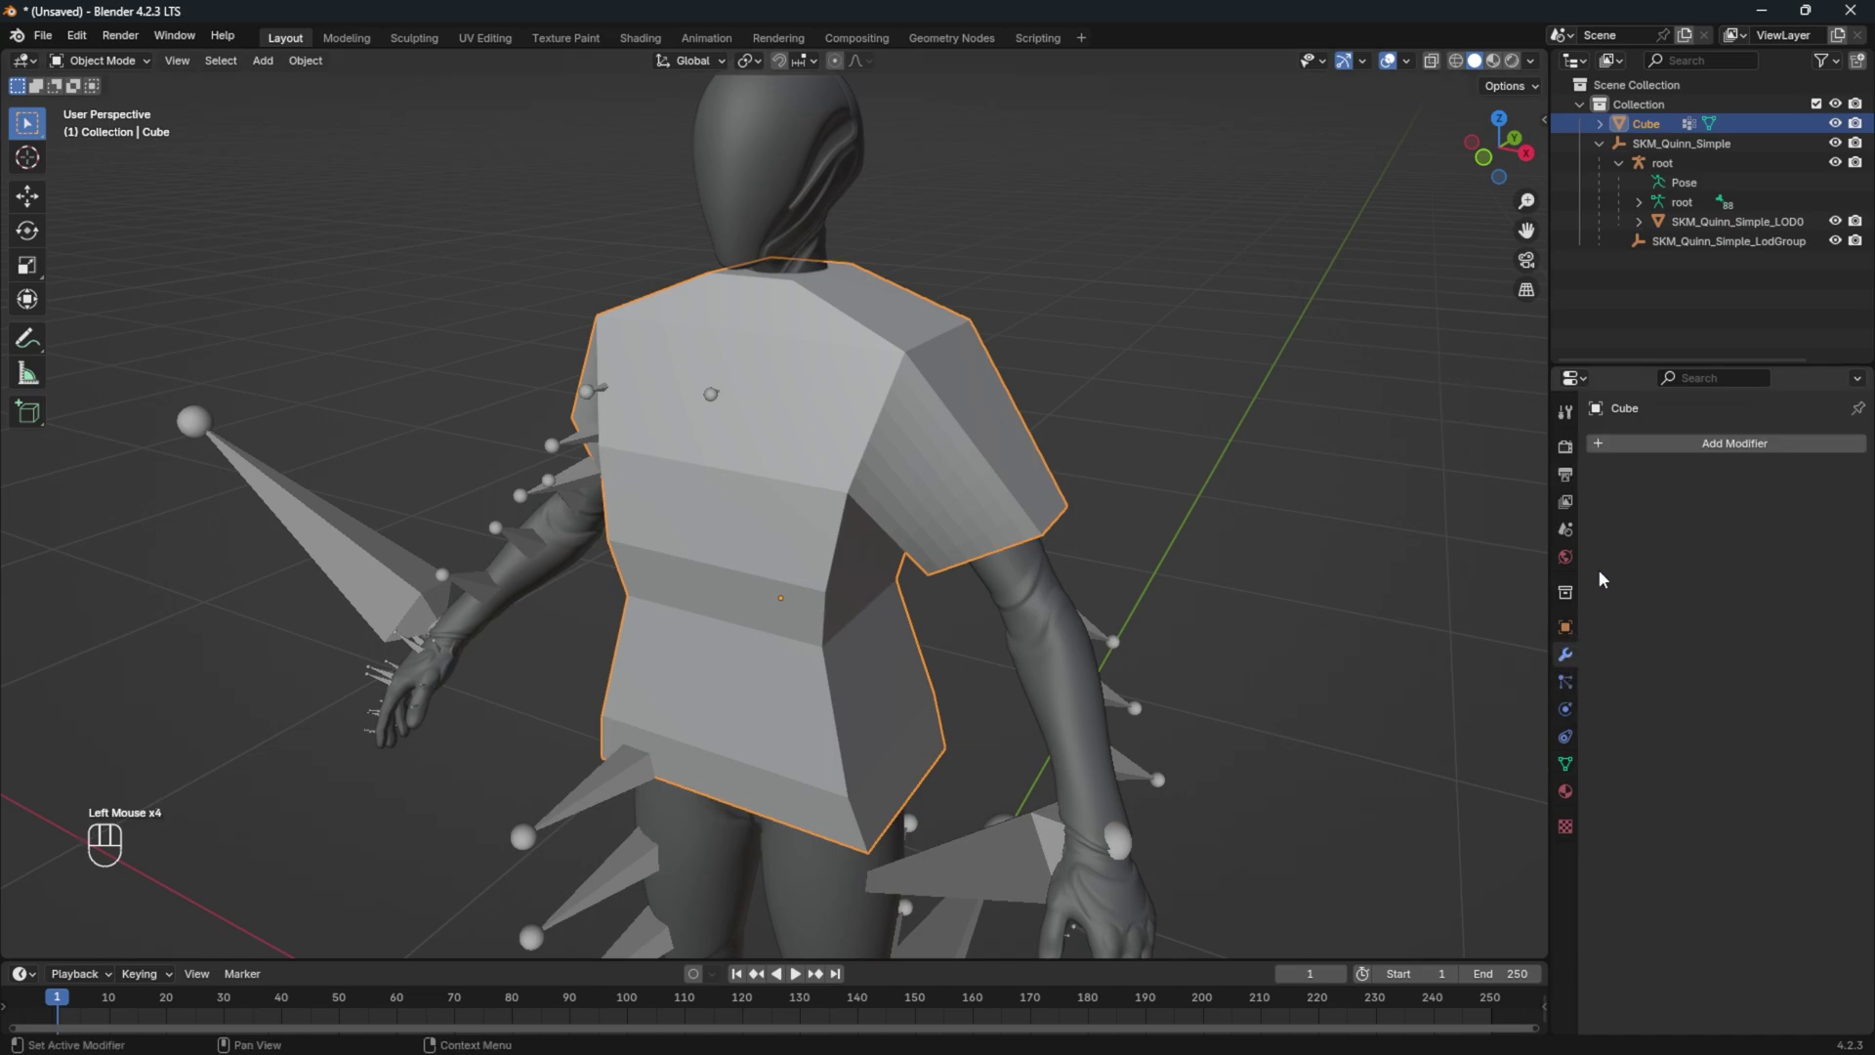
click(1660, 444)
mouse_move(1598, 548)
click(1726, 547)
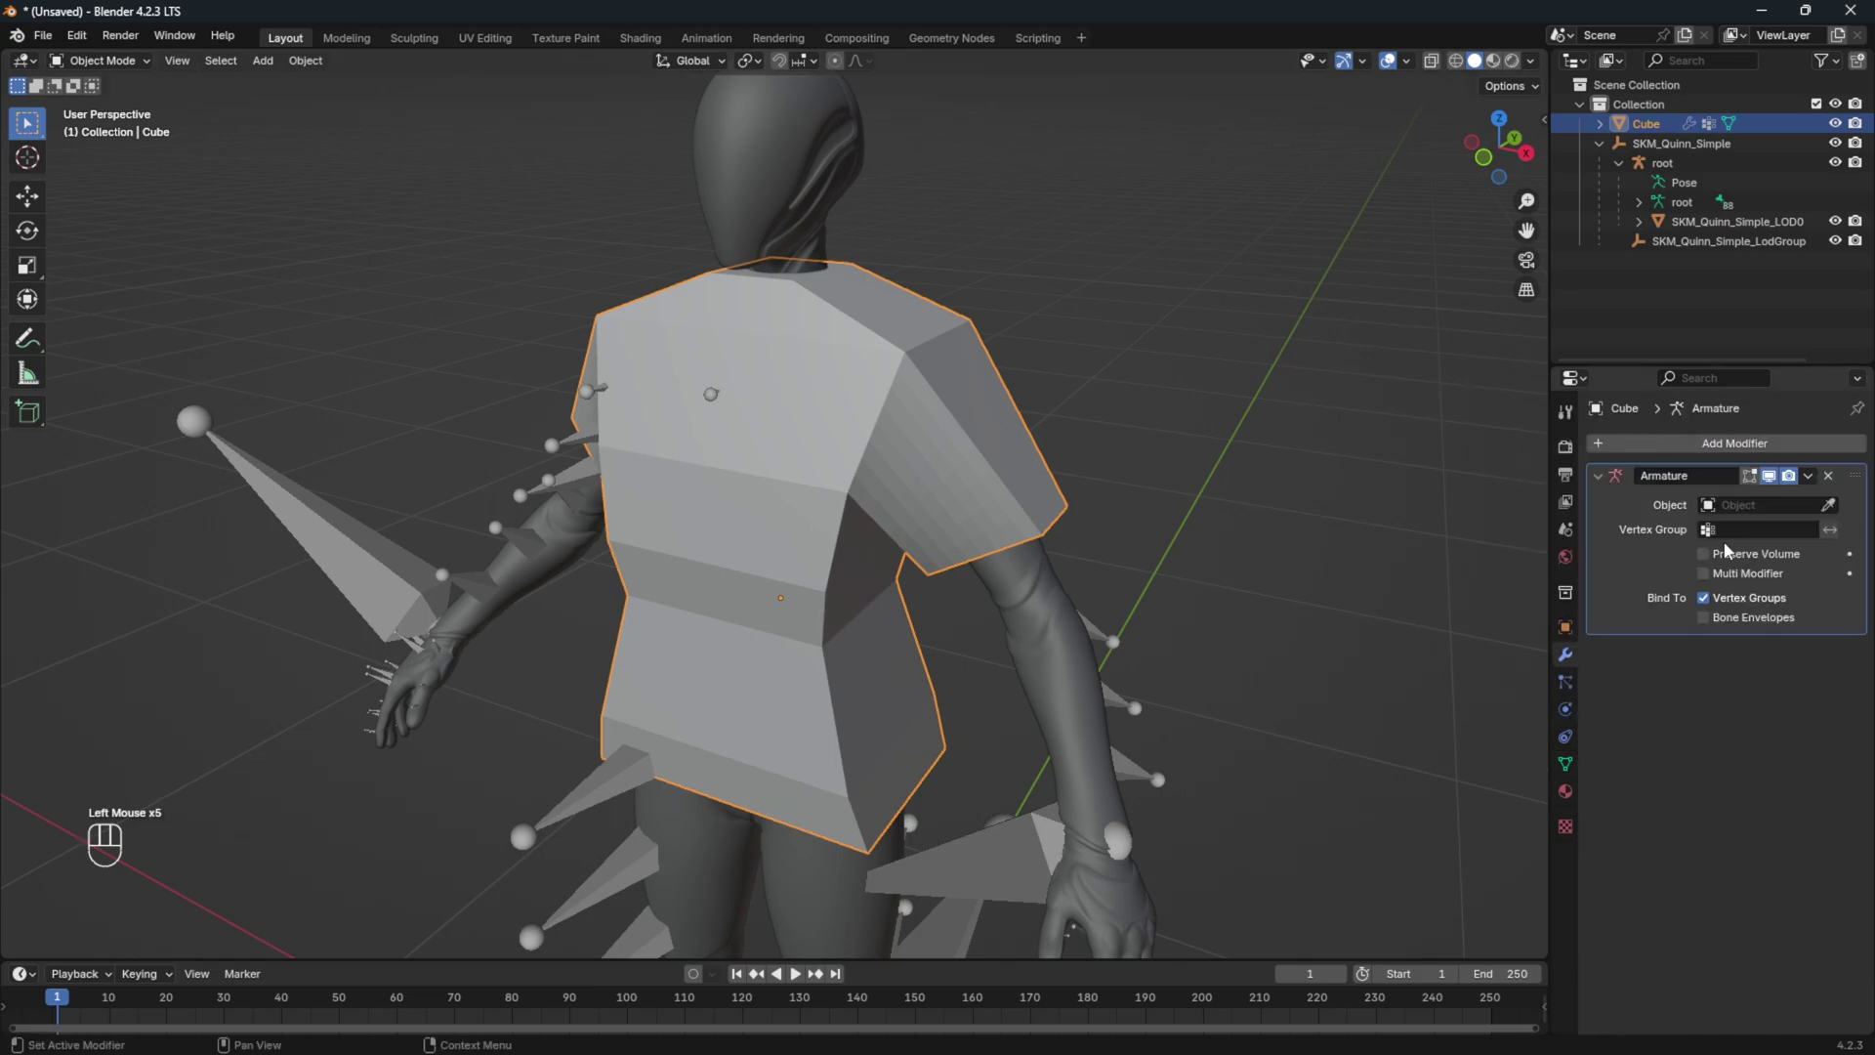
click(1758, 505)
click(1724, 535)
middle_drag(1356, 488, 1374, 479)
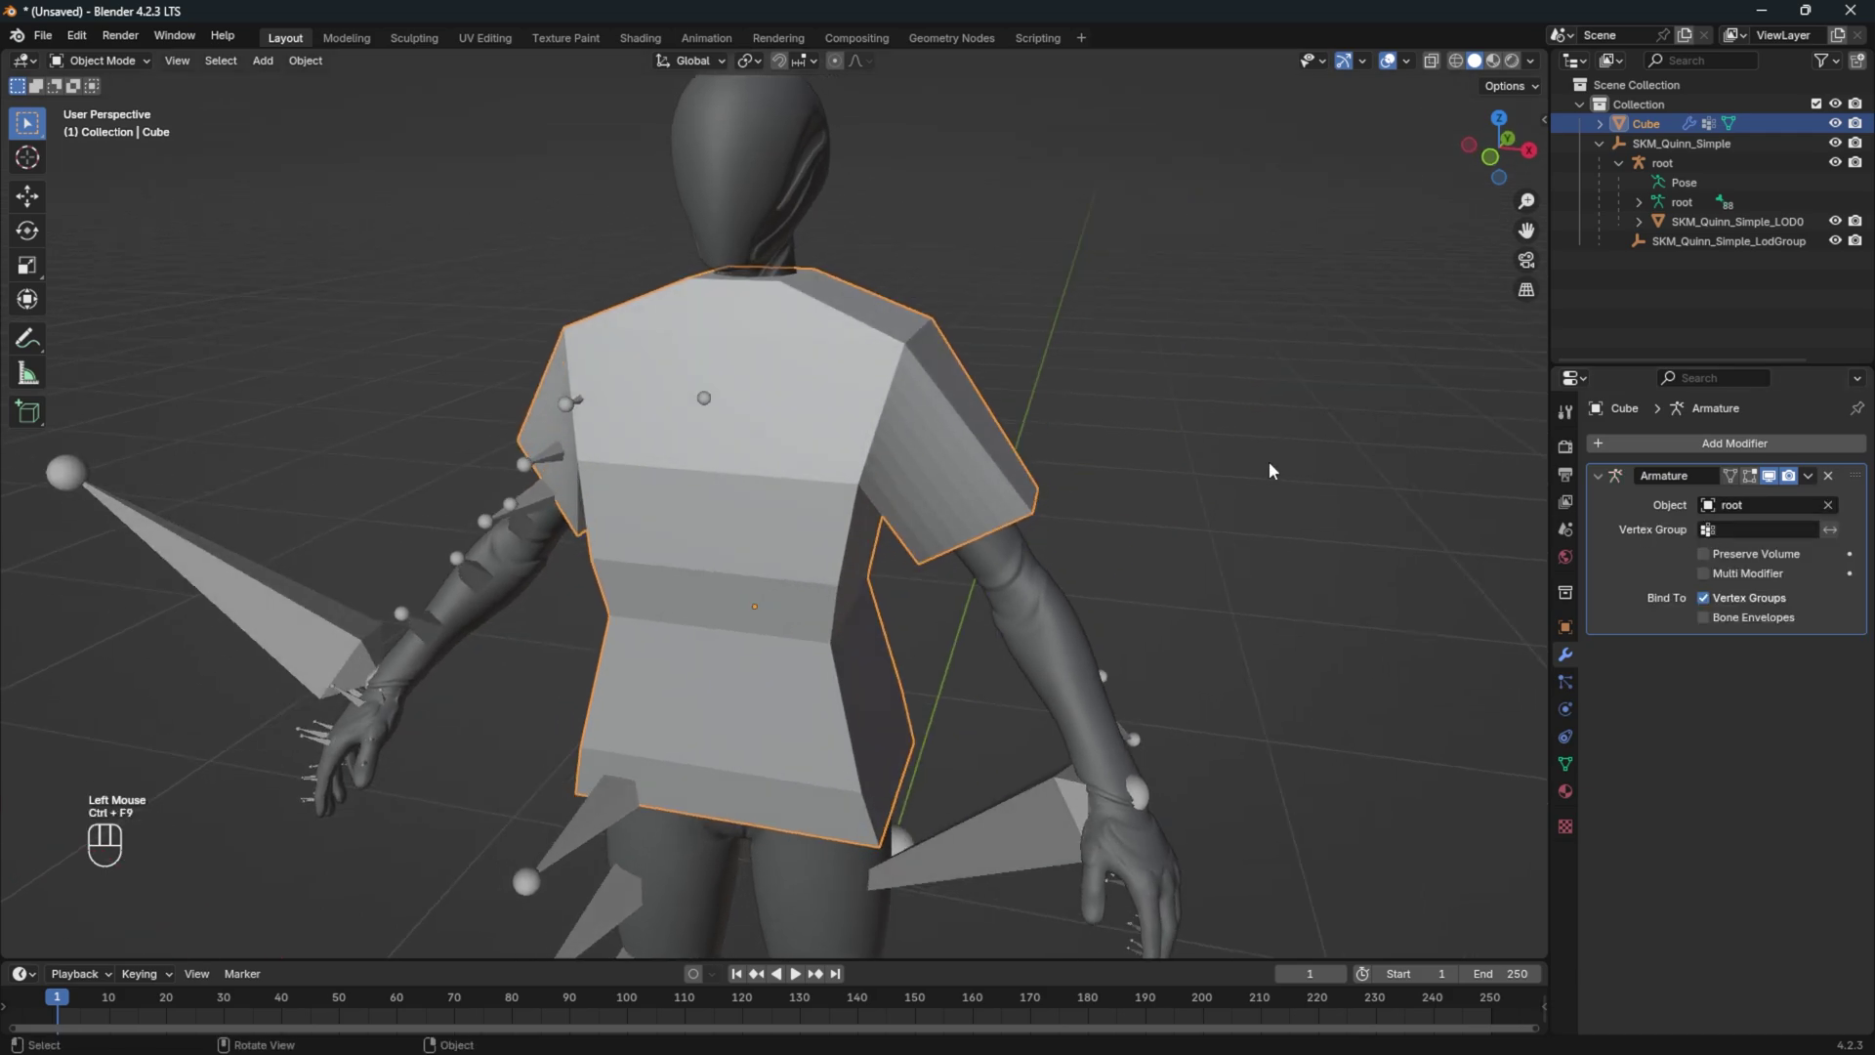
Switch the root armature to Pose Mode and expand its list of pose bones
click(1661, 163)
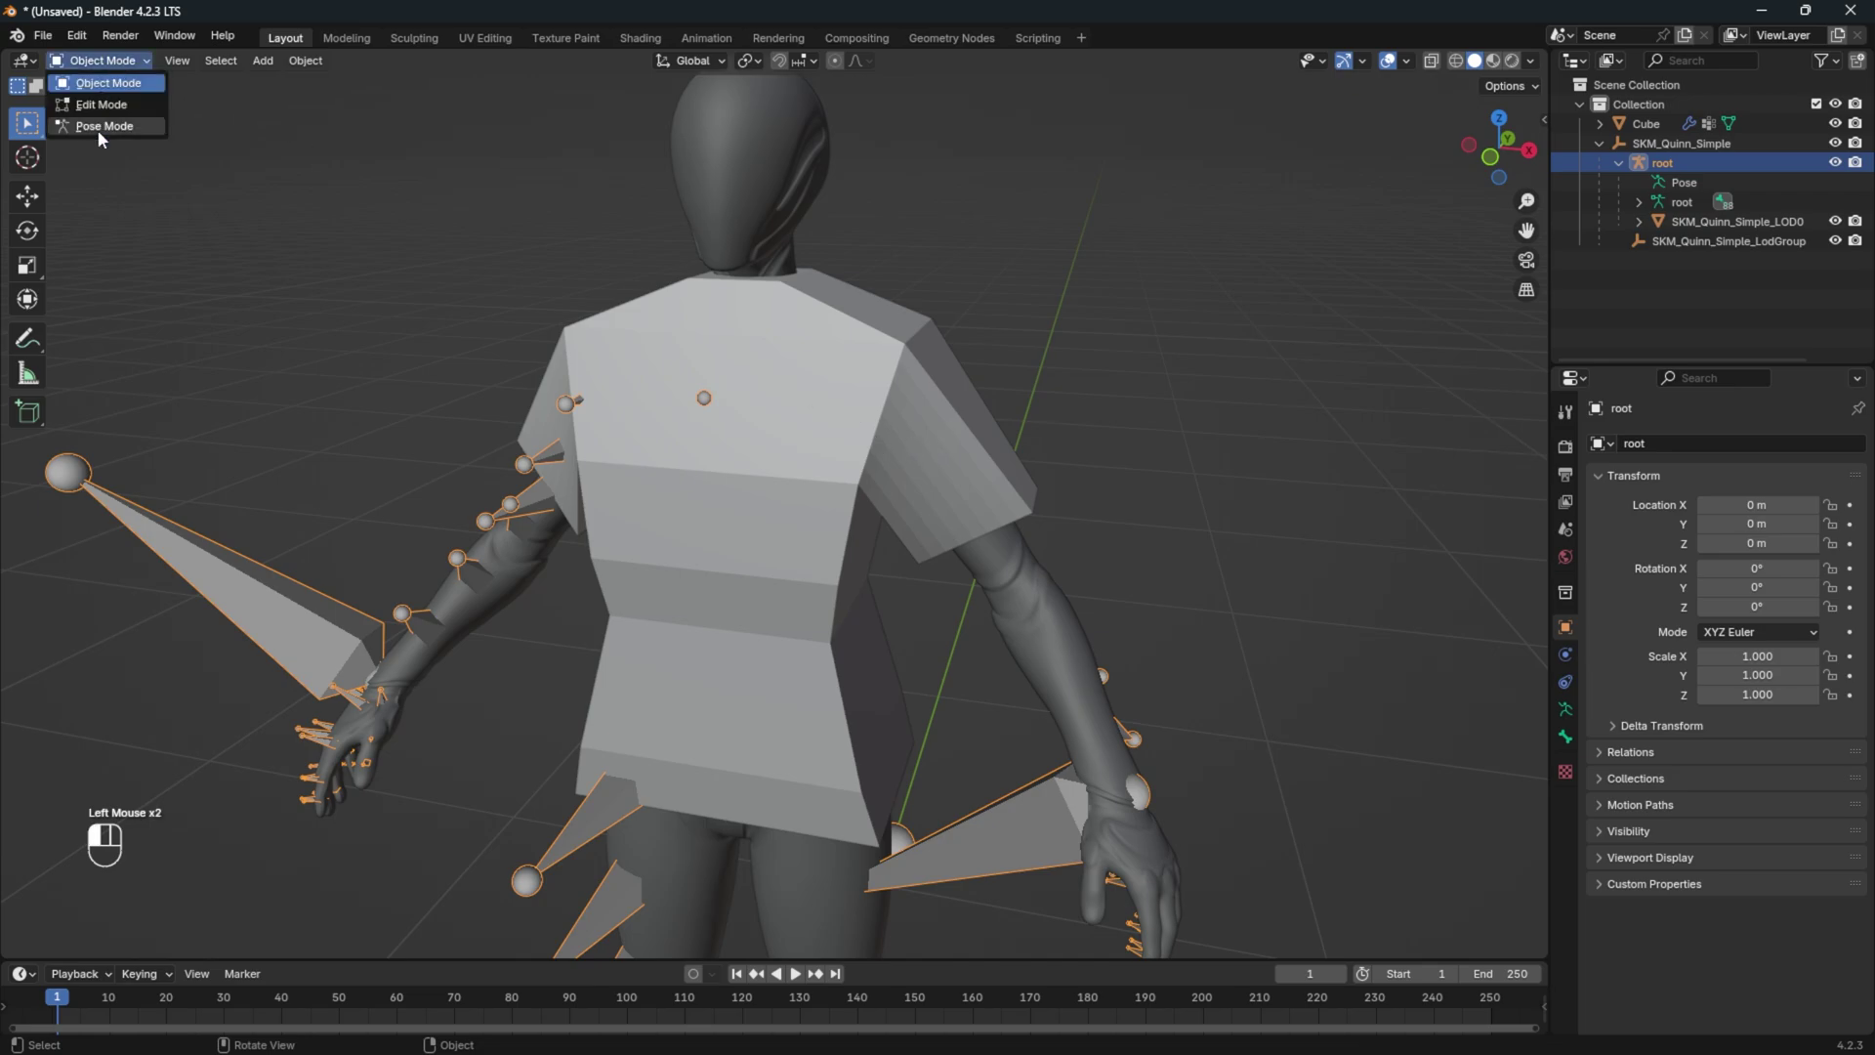
click(126, 64)
click(98, 127)
click(910, 414)
click(1638, 183)
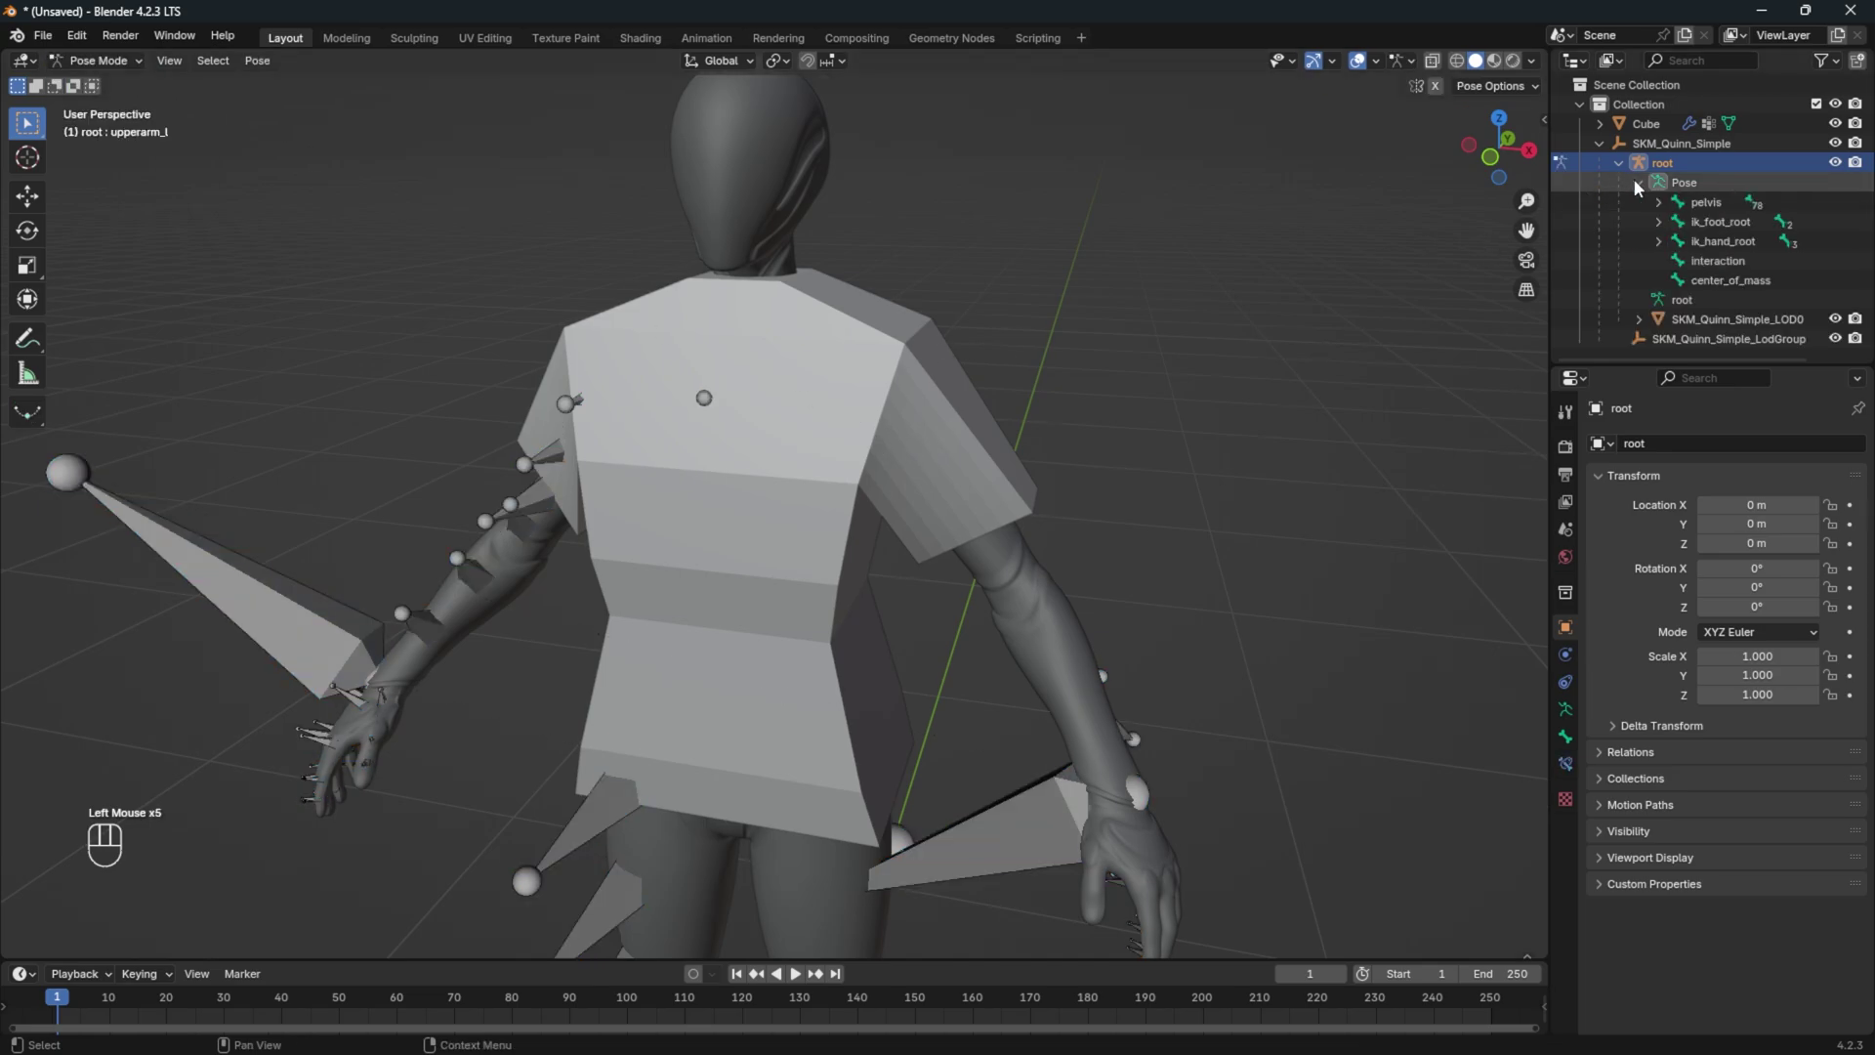
click(1706, 202)
middle_drag(1054, 349, 1104, 326)
scroll(1074, 342, down, 3)
key(r)
key(Escape)
Rotate the spine_01 bone to test how the garment follows the body, and undo the pose test
click(1658, 202)
click(1728, 221)
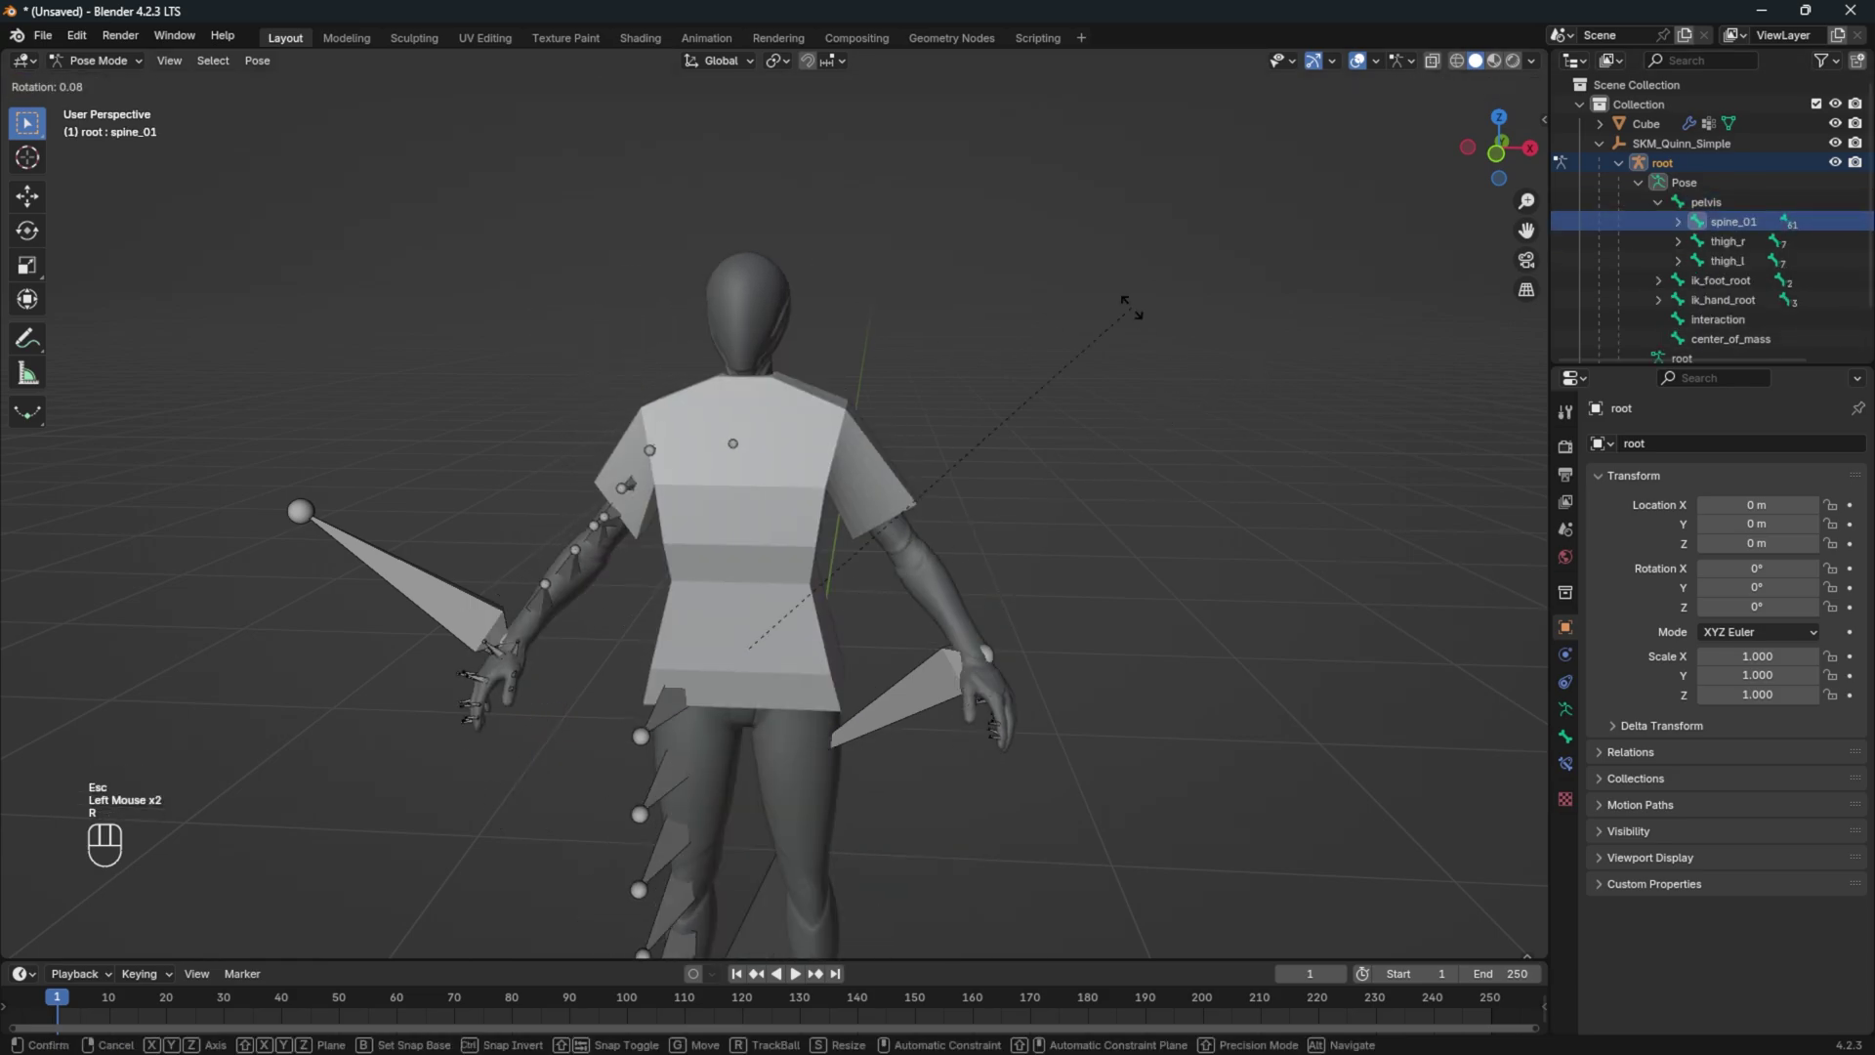
key(r)
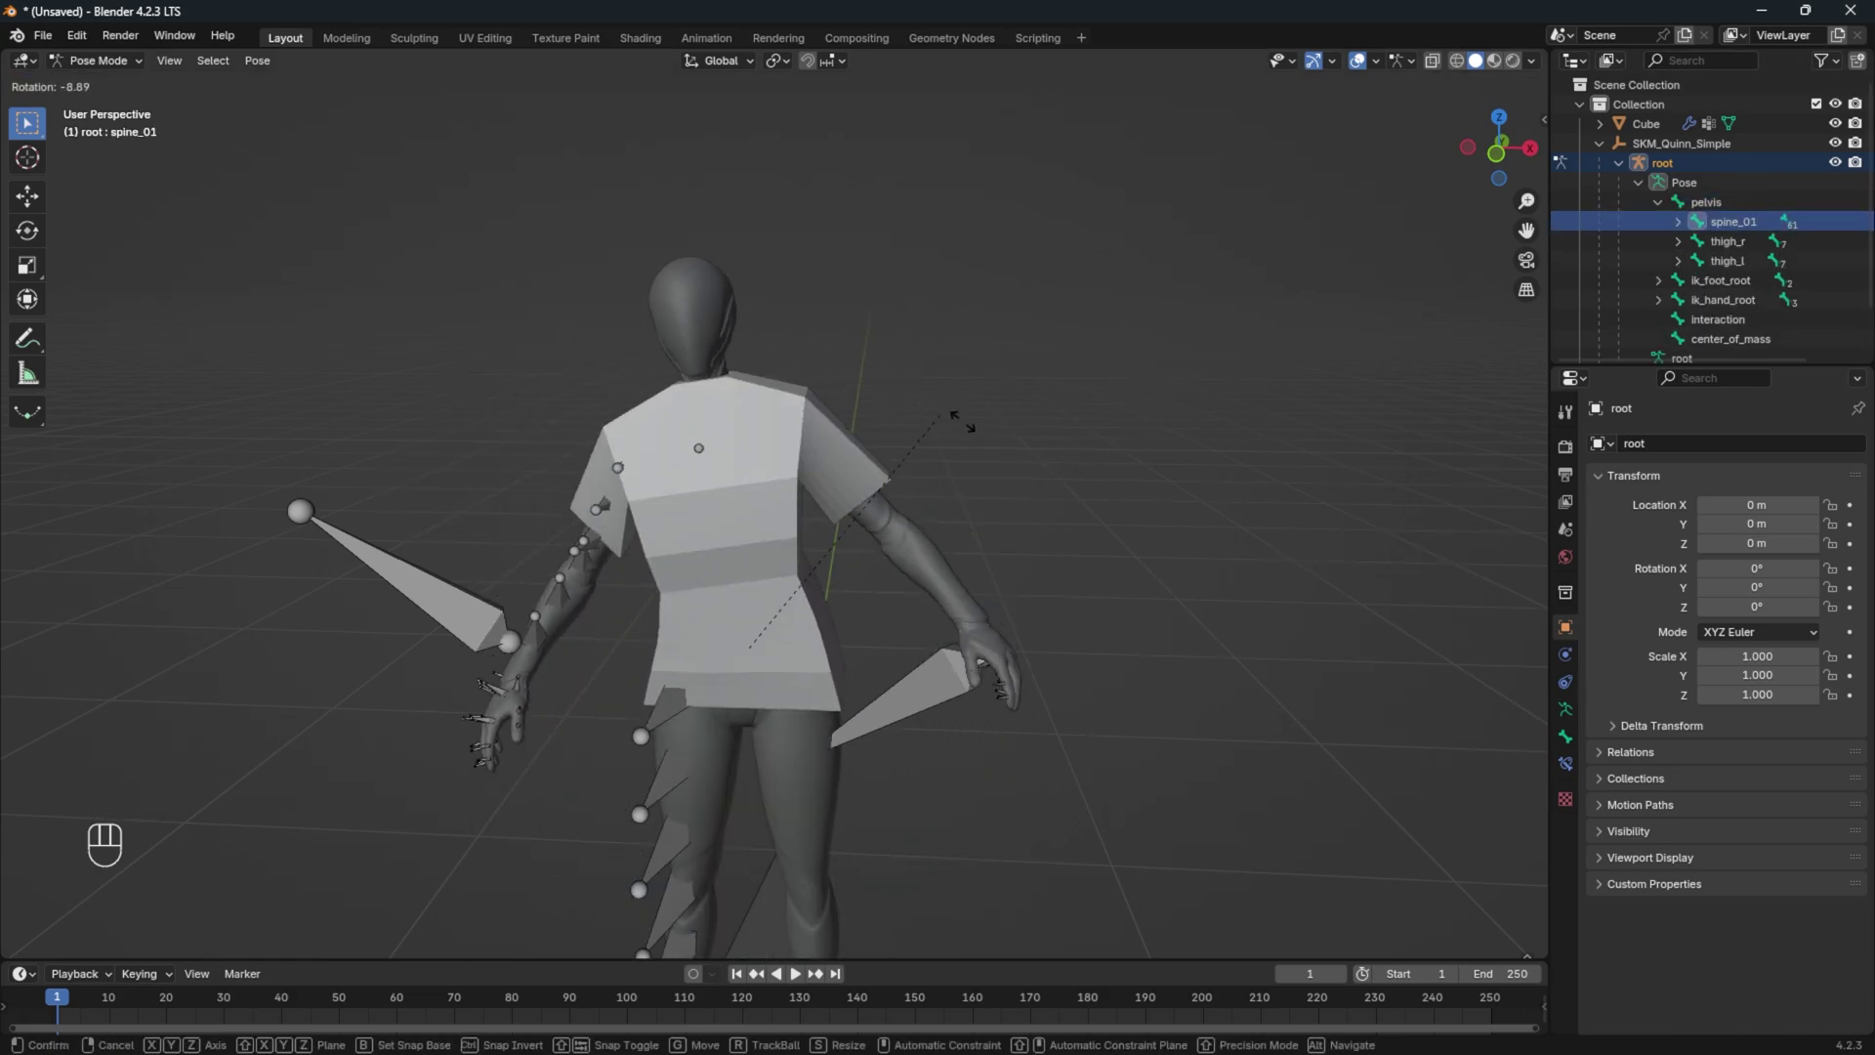
click(1078, 477)
middle_drag(1078, 477, 1016, 454)
key(ctrl+z)
scroll(1013, 465, up, 1)
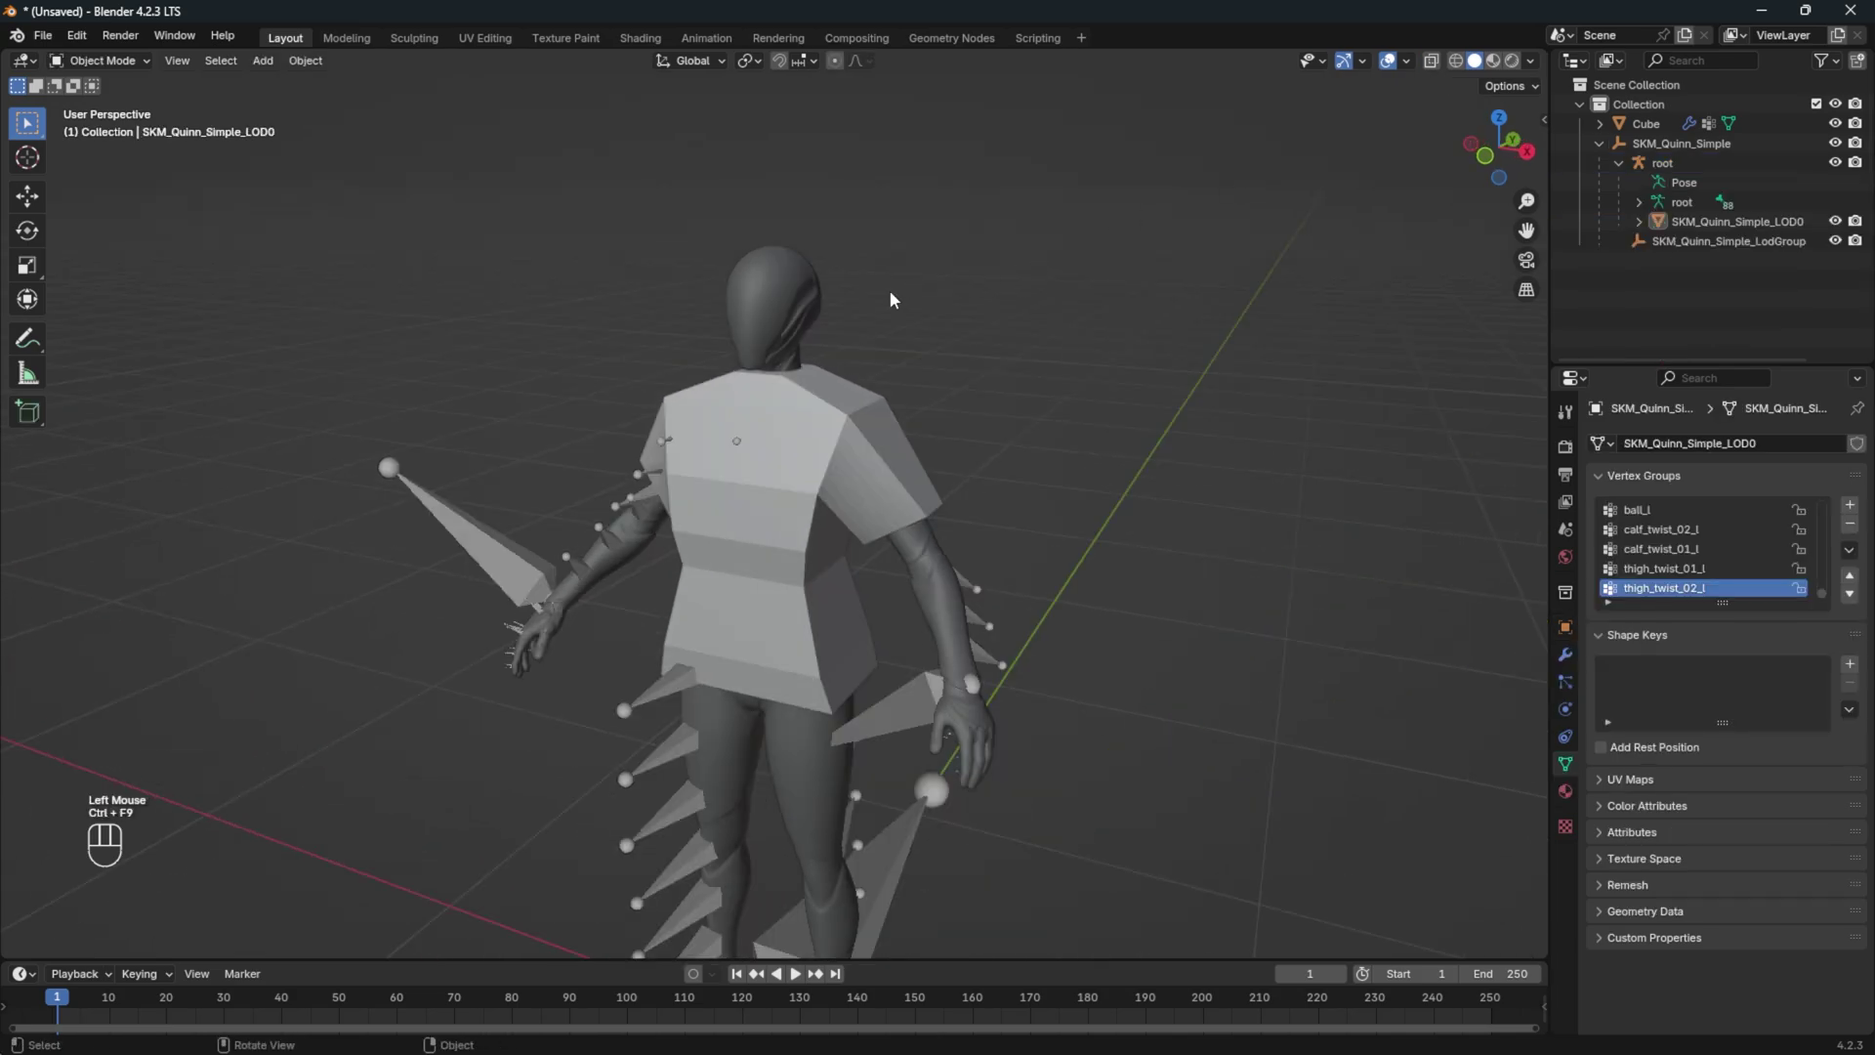
Delete the SKM_Quinn_Simple_LOD0 body mesh and start an FBX export of the remaining scene
click(812, 290)
key(Delete)
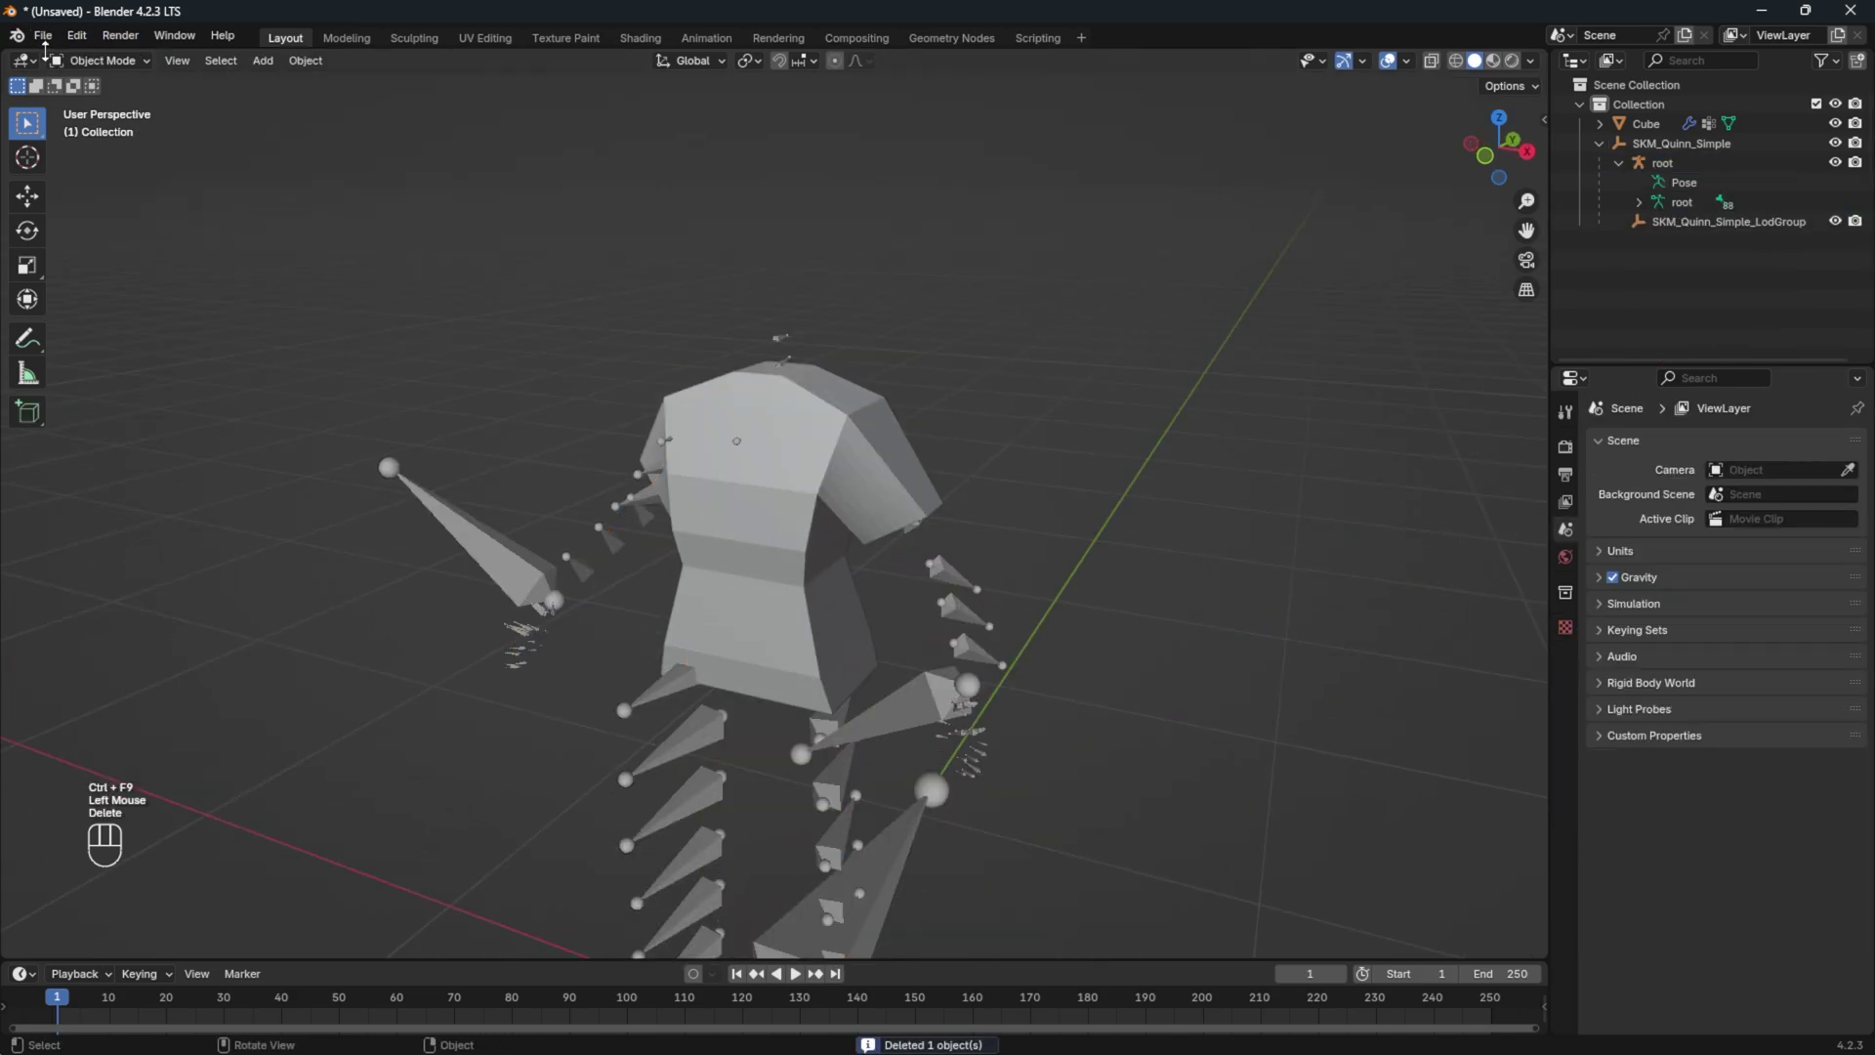
click(43, 37)
click(88, 332)
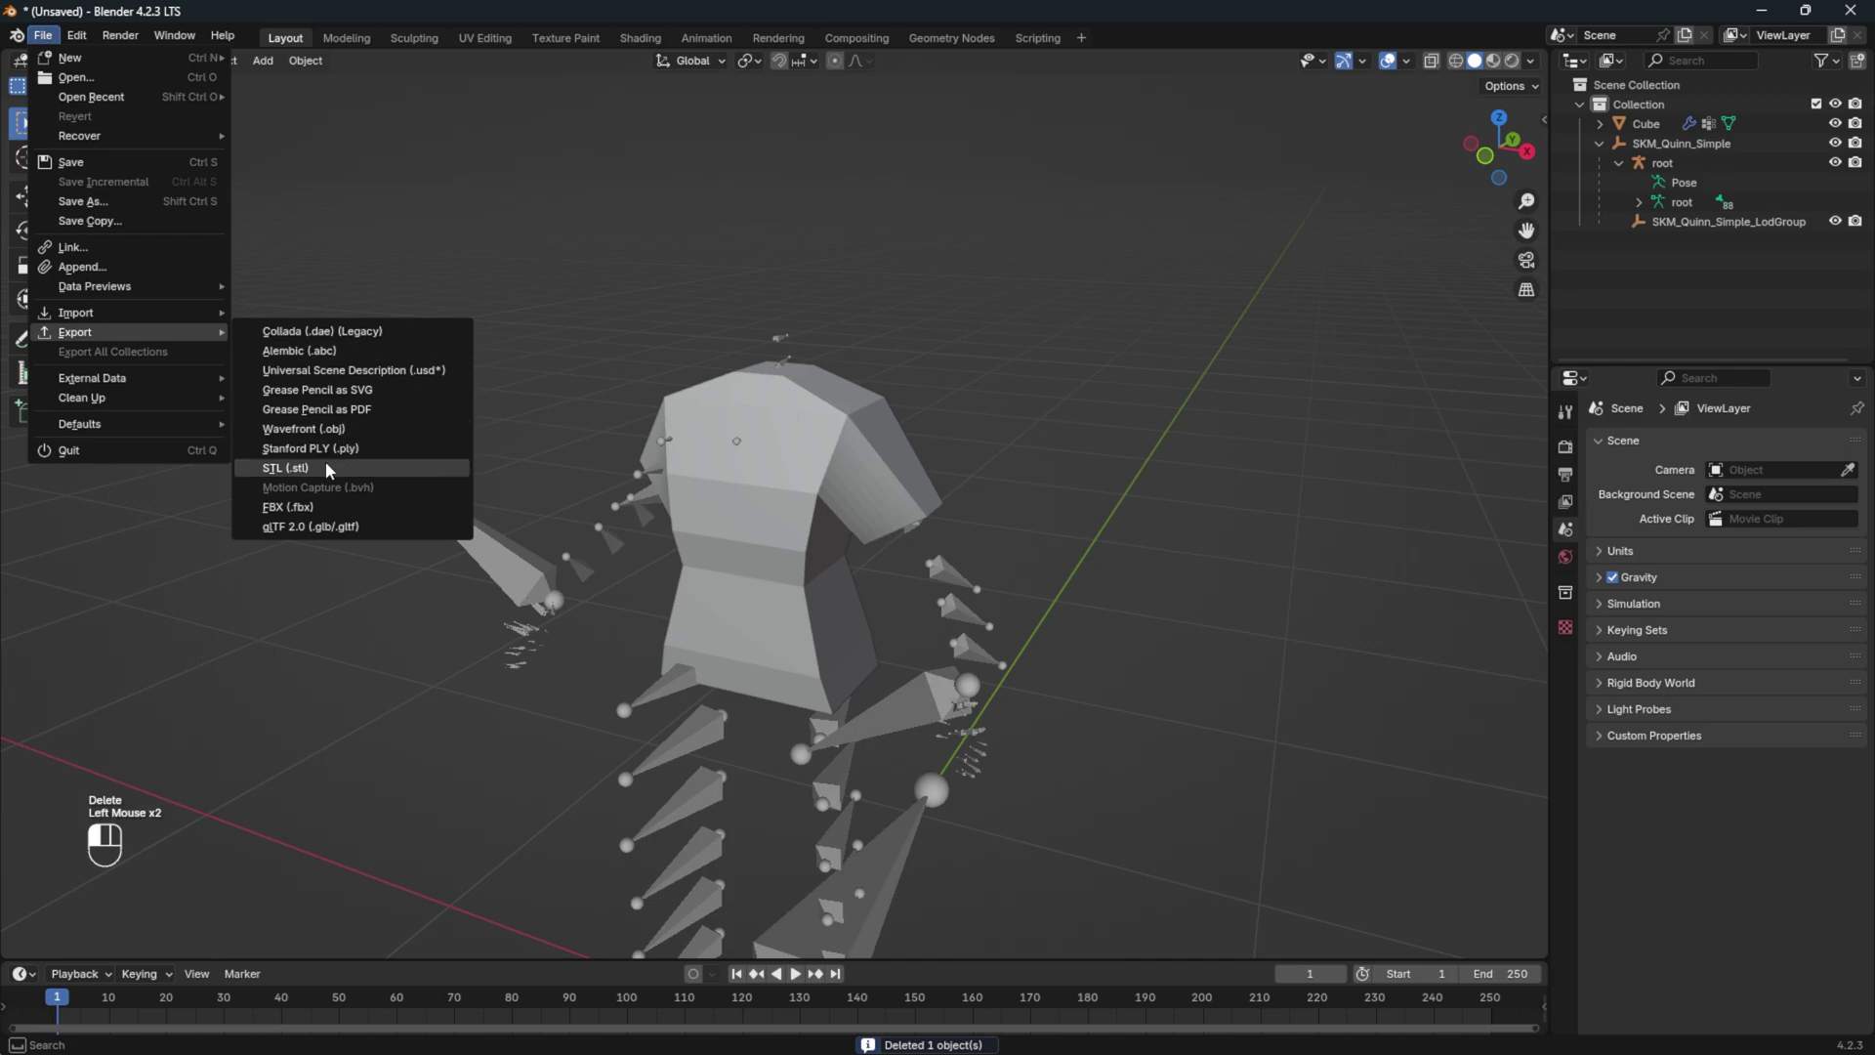
click(314, 510)
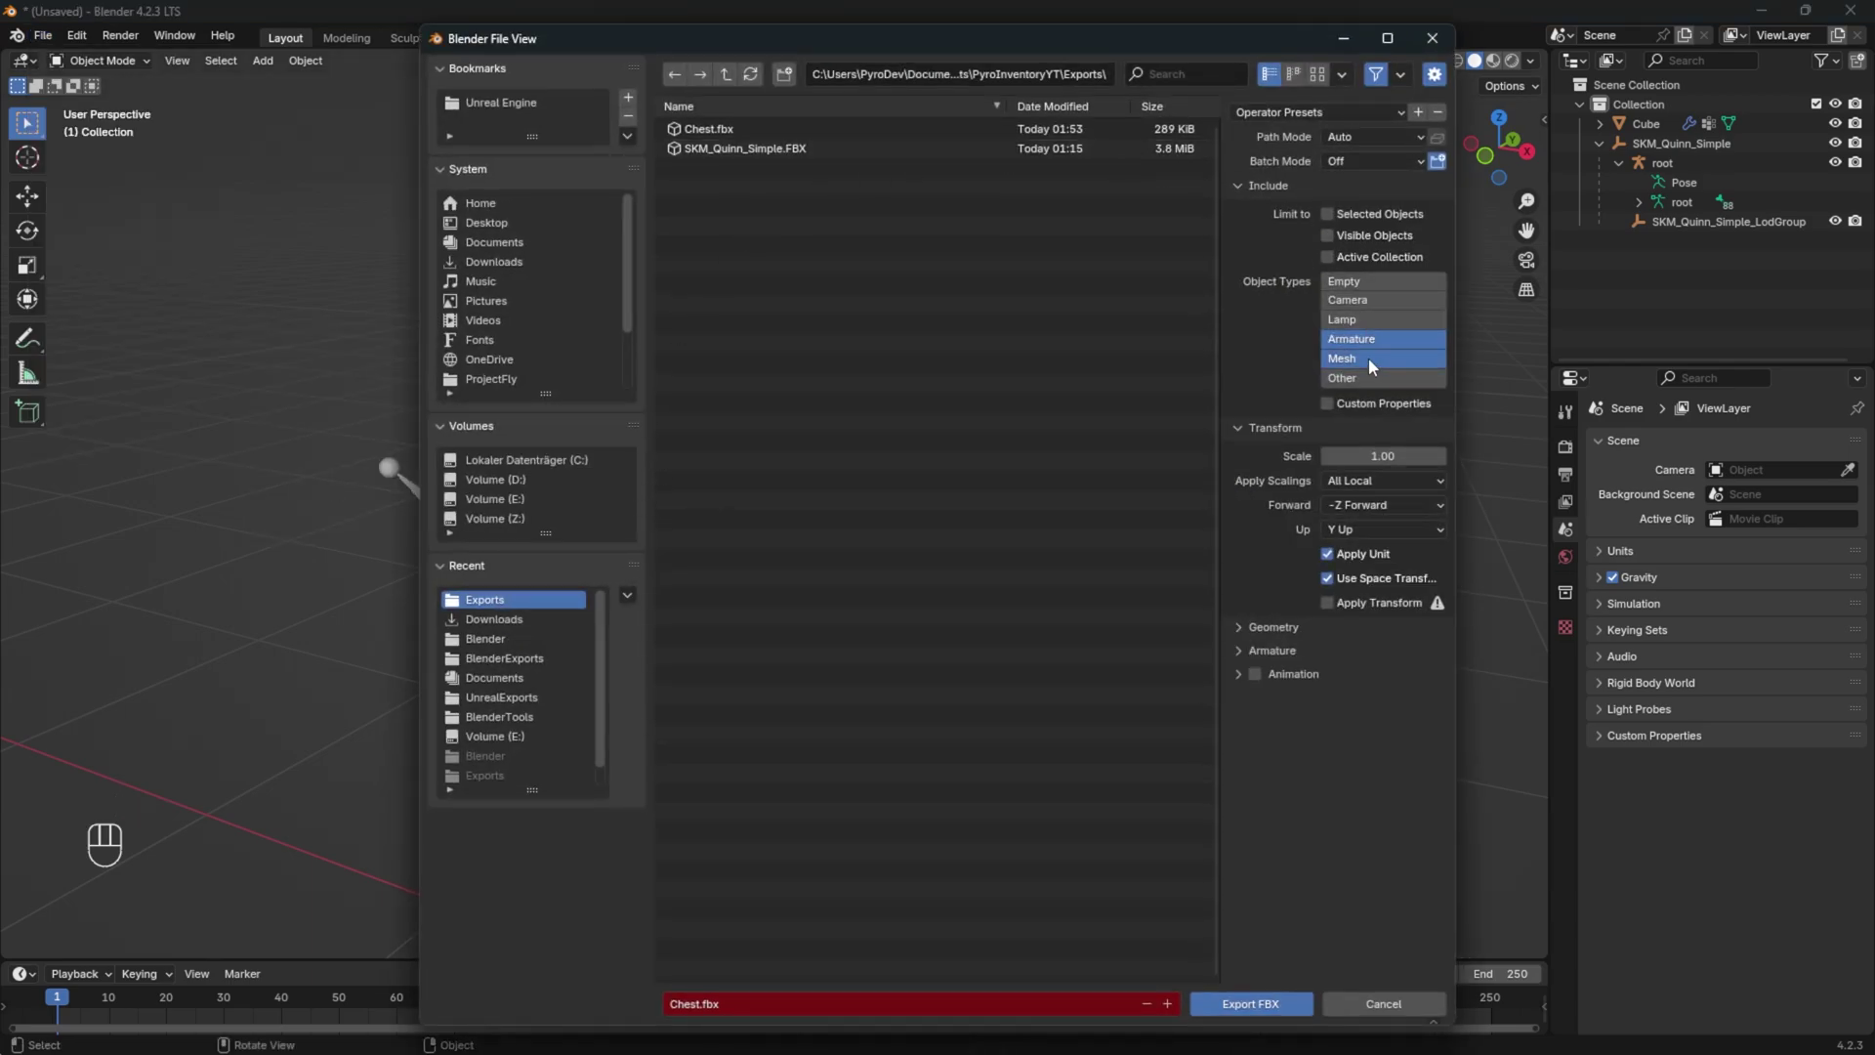
Review the Geometry, Armature and Animation export settings and export the FBX over the existing Chest.fbx in the Exports folder
click(1264, 628)
click(1244, 850)
scroll(1245, 846, down, 1)
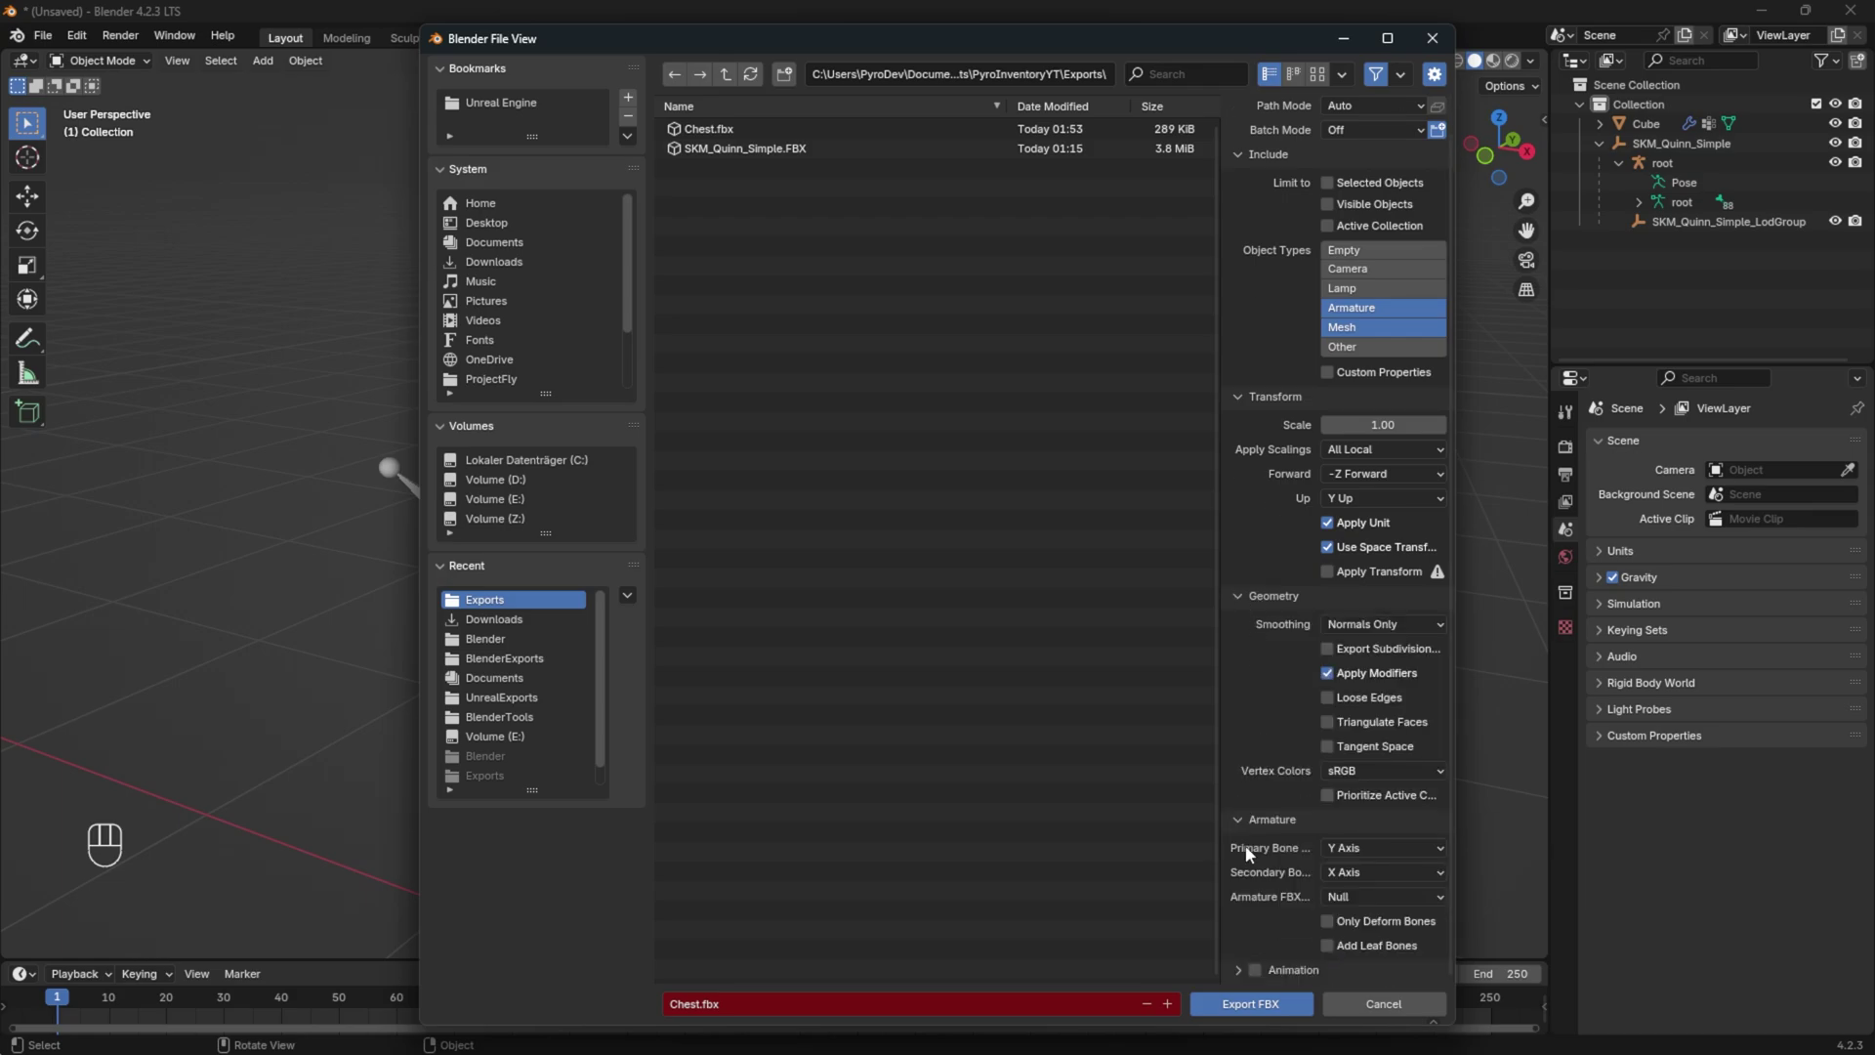
click(1235, 967)
scroll(1234, 964, down, 4)
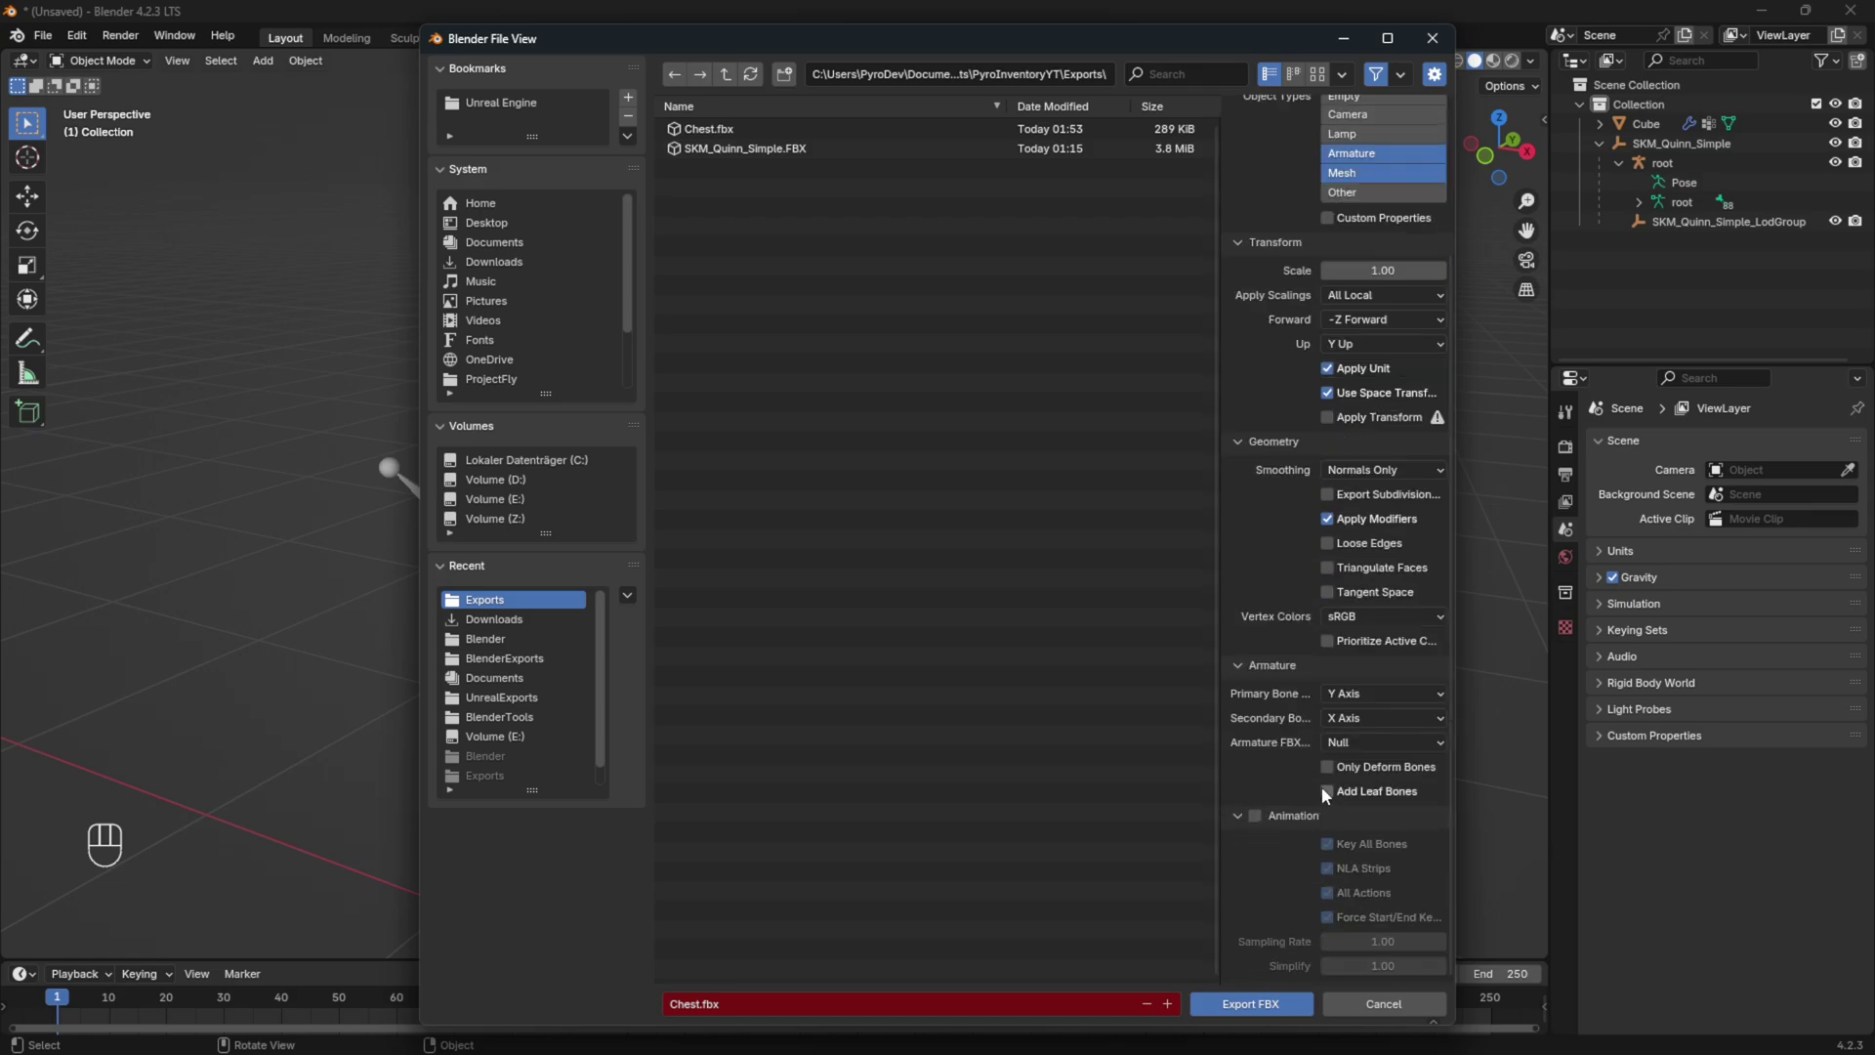
scroll(1356, 728, up, 5)
click(765, 127)
click(1249, 1003)
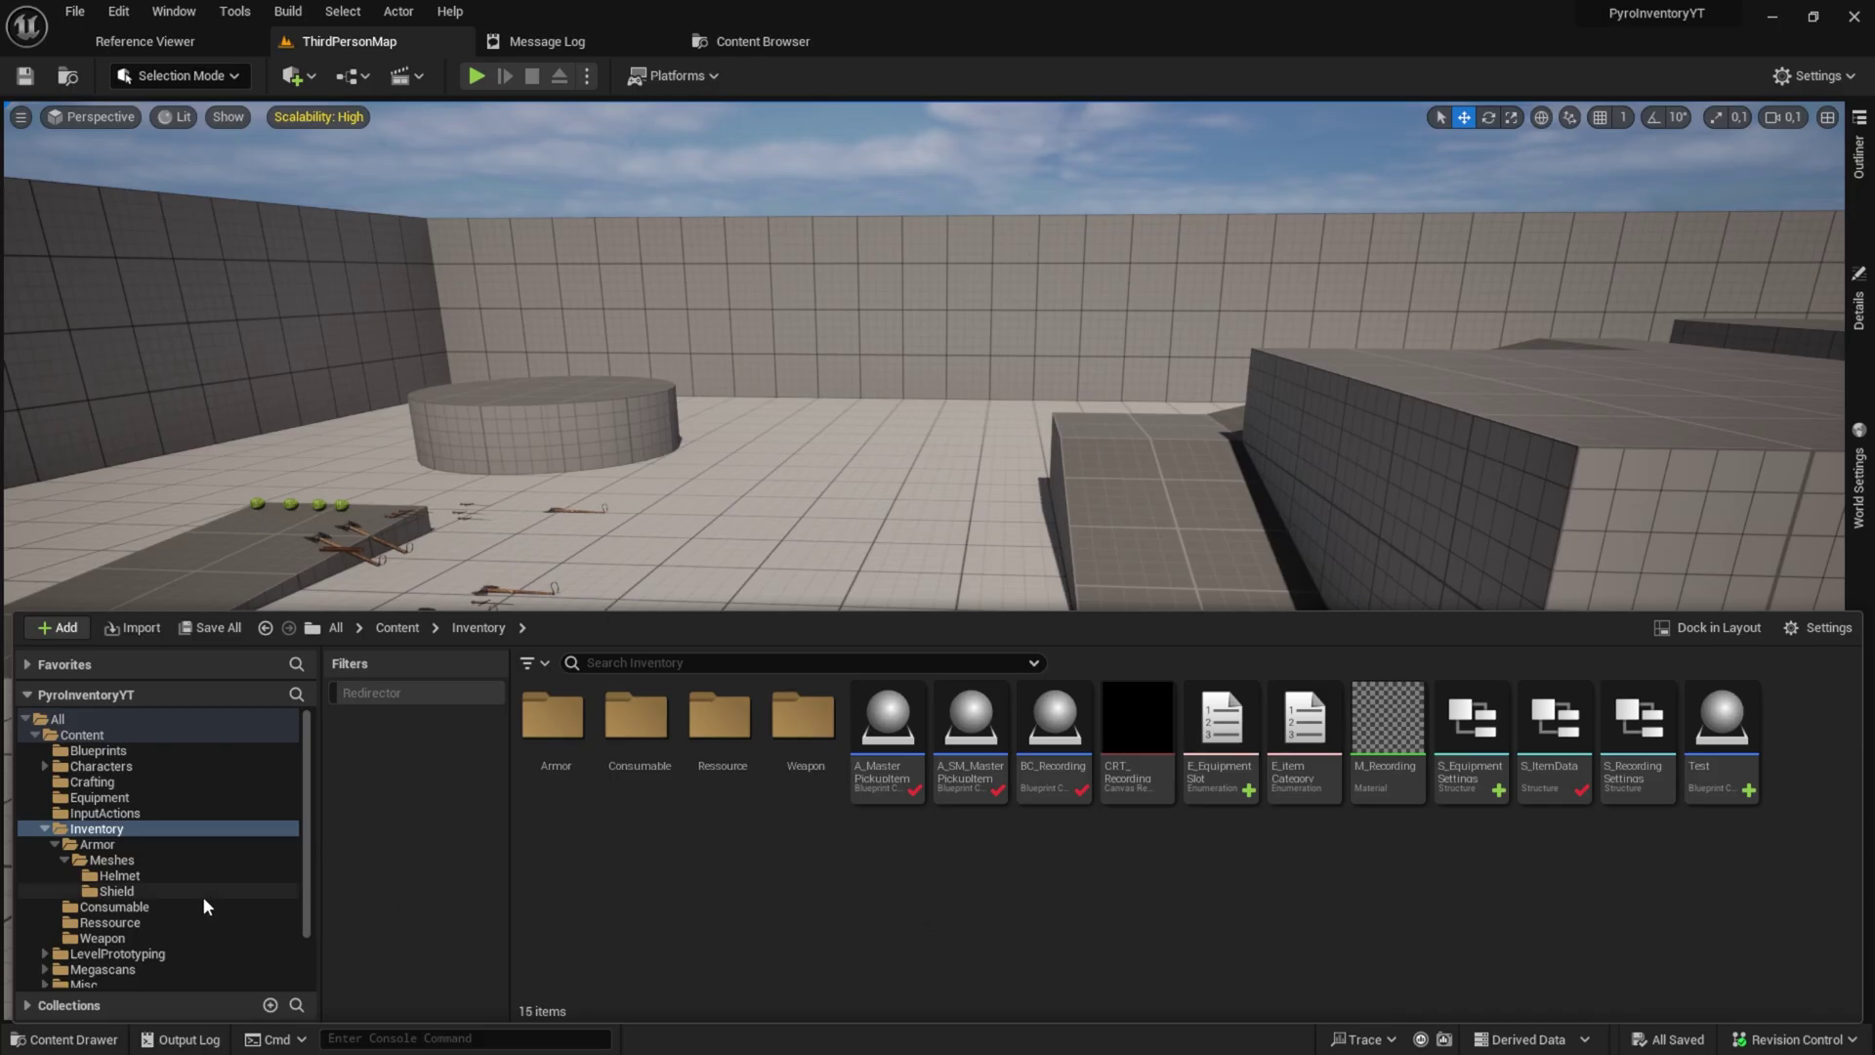
Switch to Unreal Engine, create a folder named Chest inside Inventory/Armor/Meshes, and open it
click(111, 860)
right_click(615, 836)
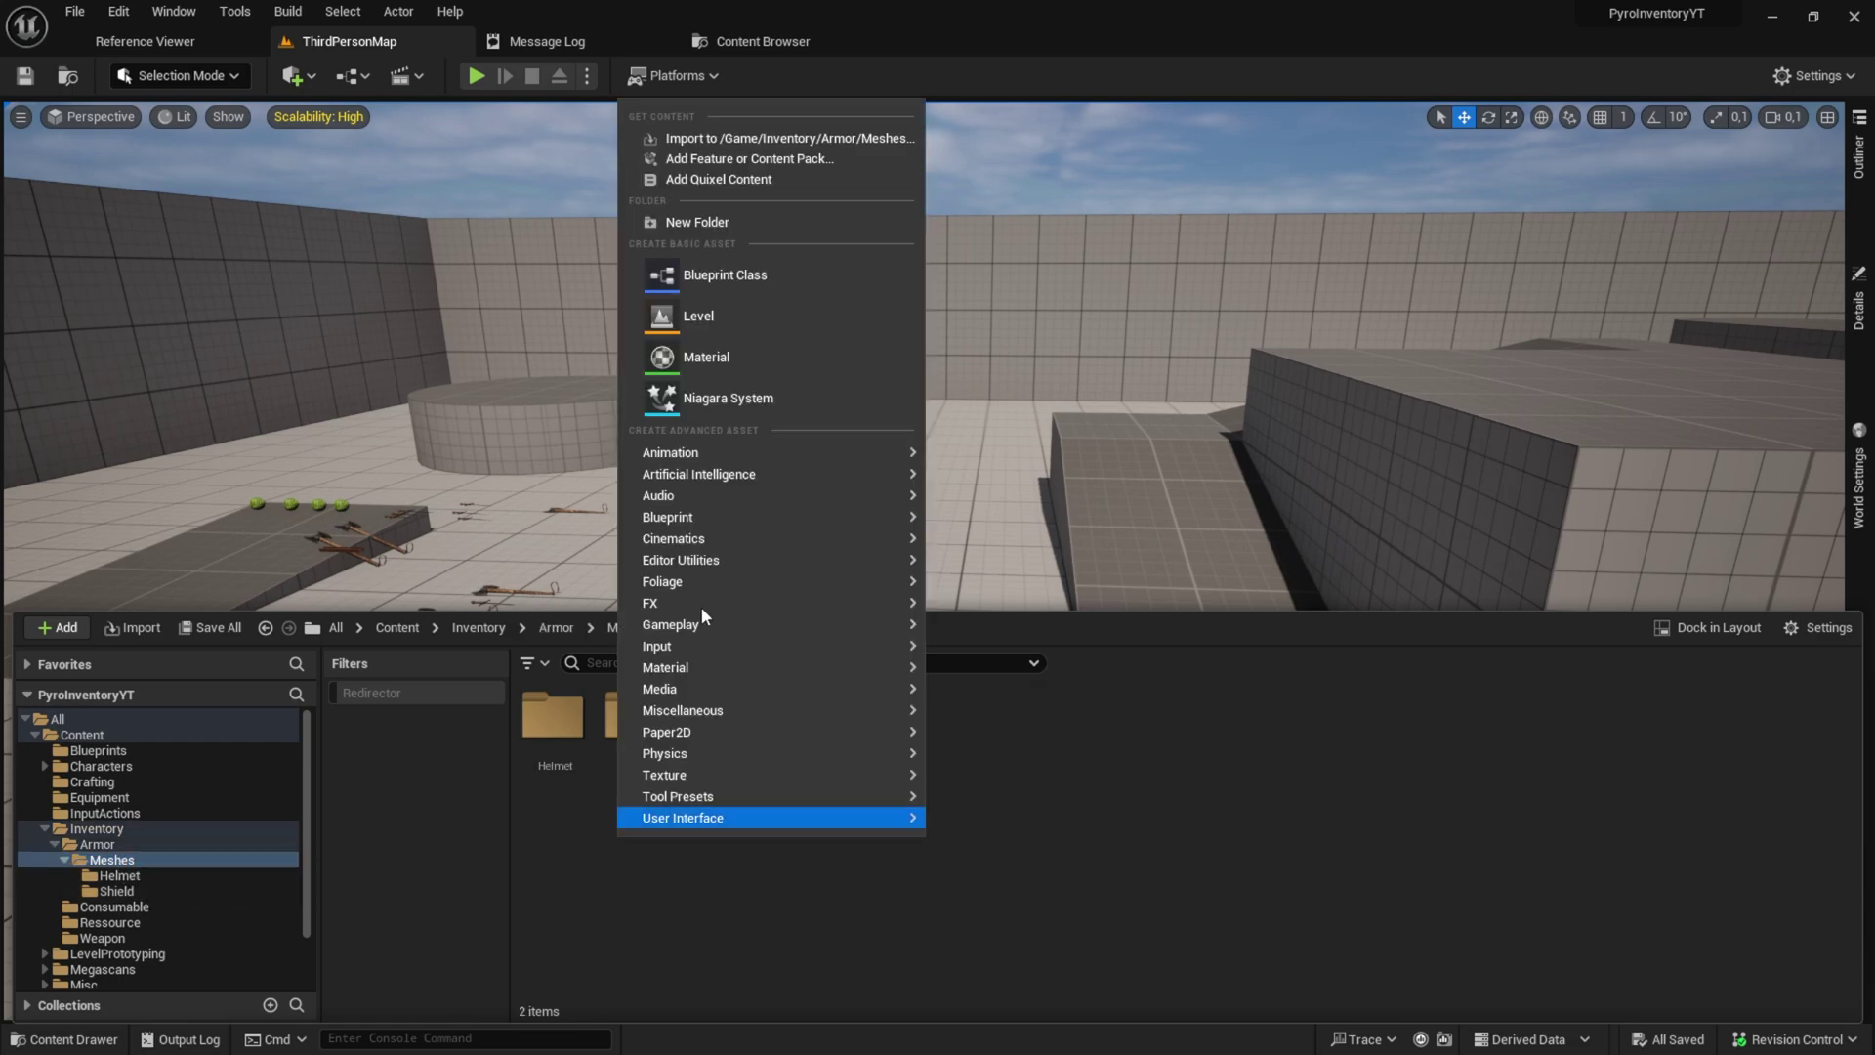
click(727, 222)
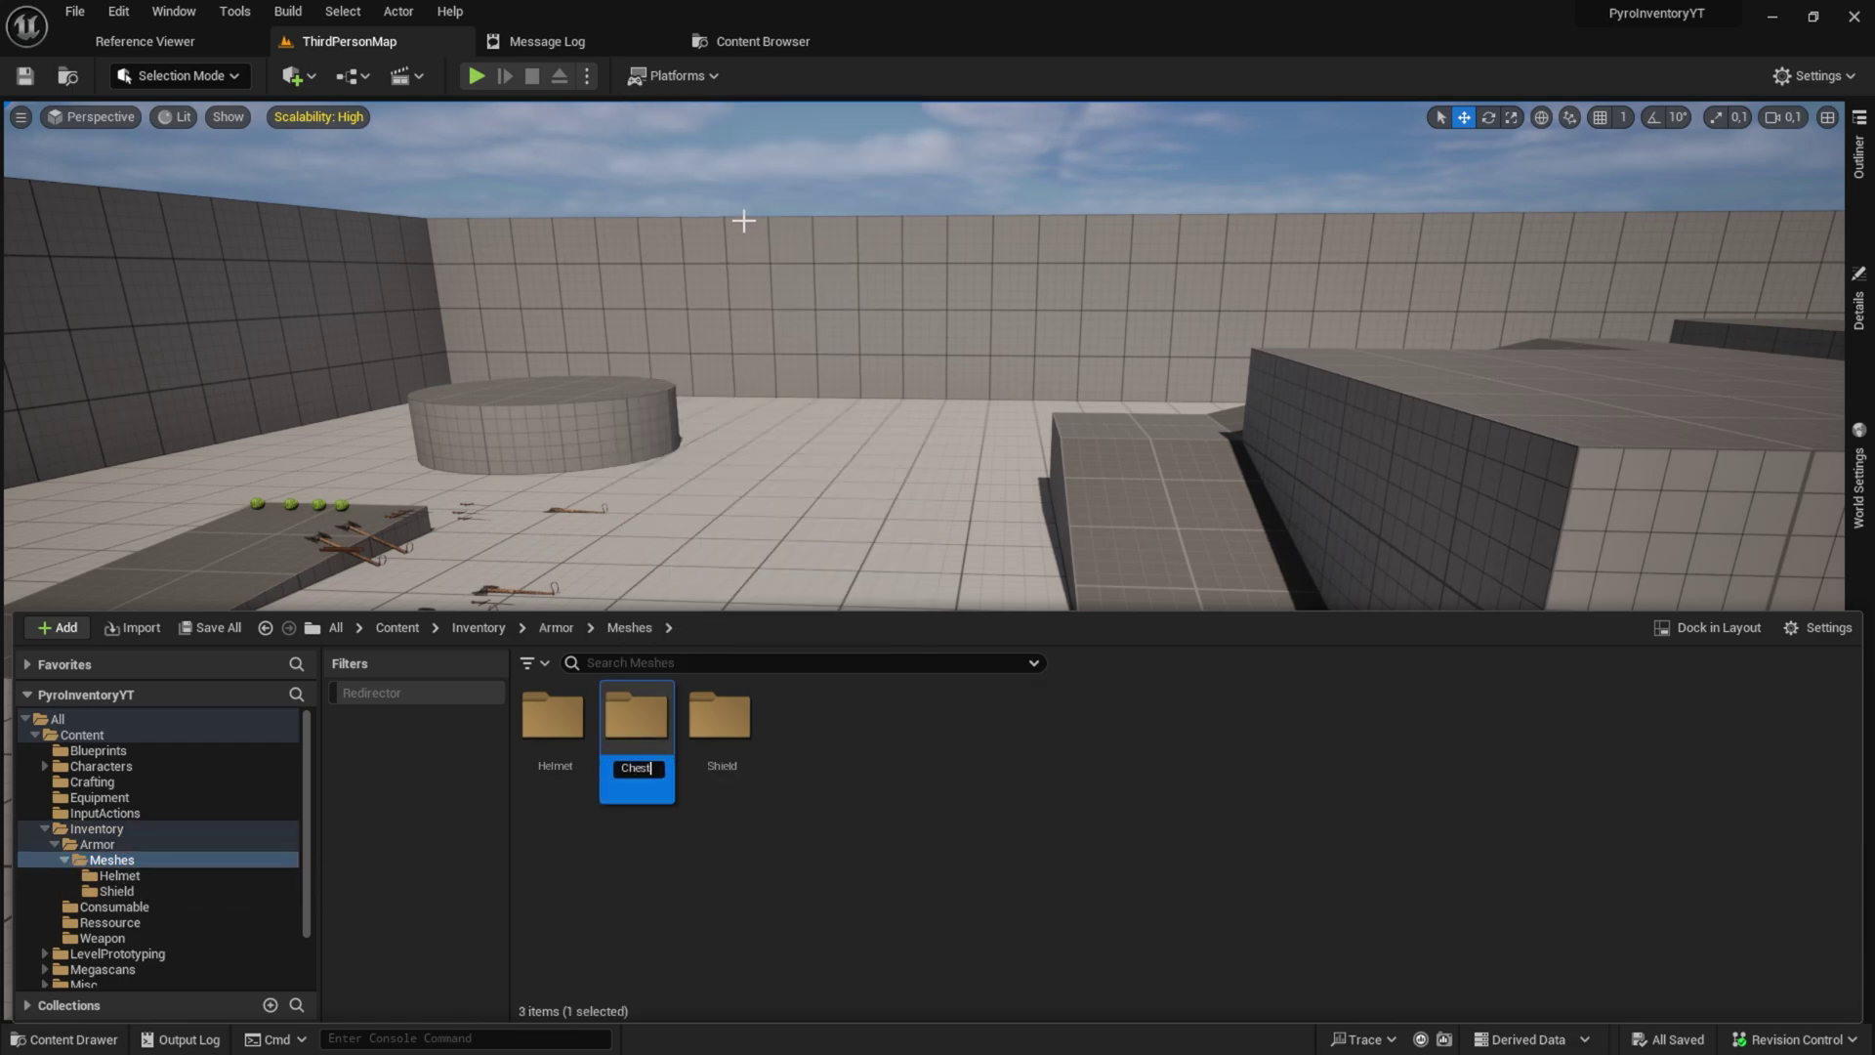
key(Return)
key(Return)
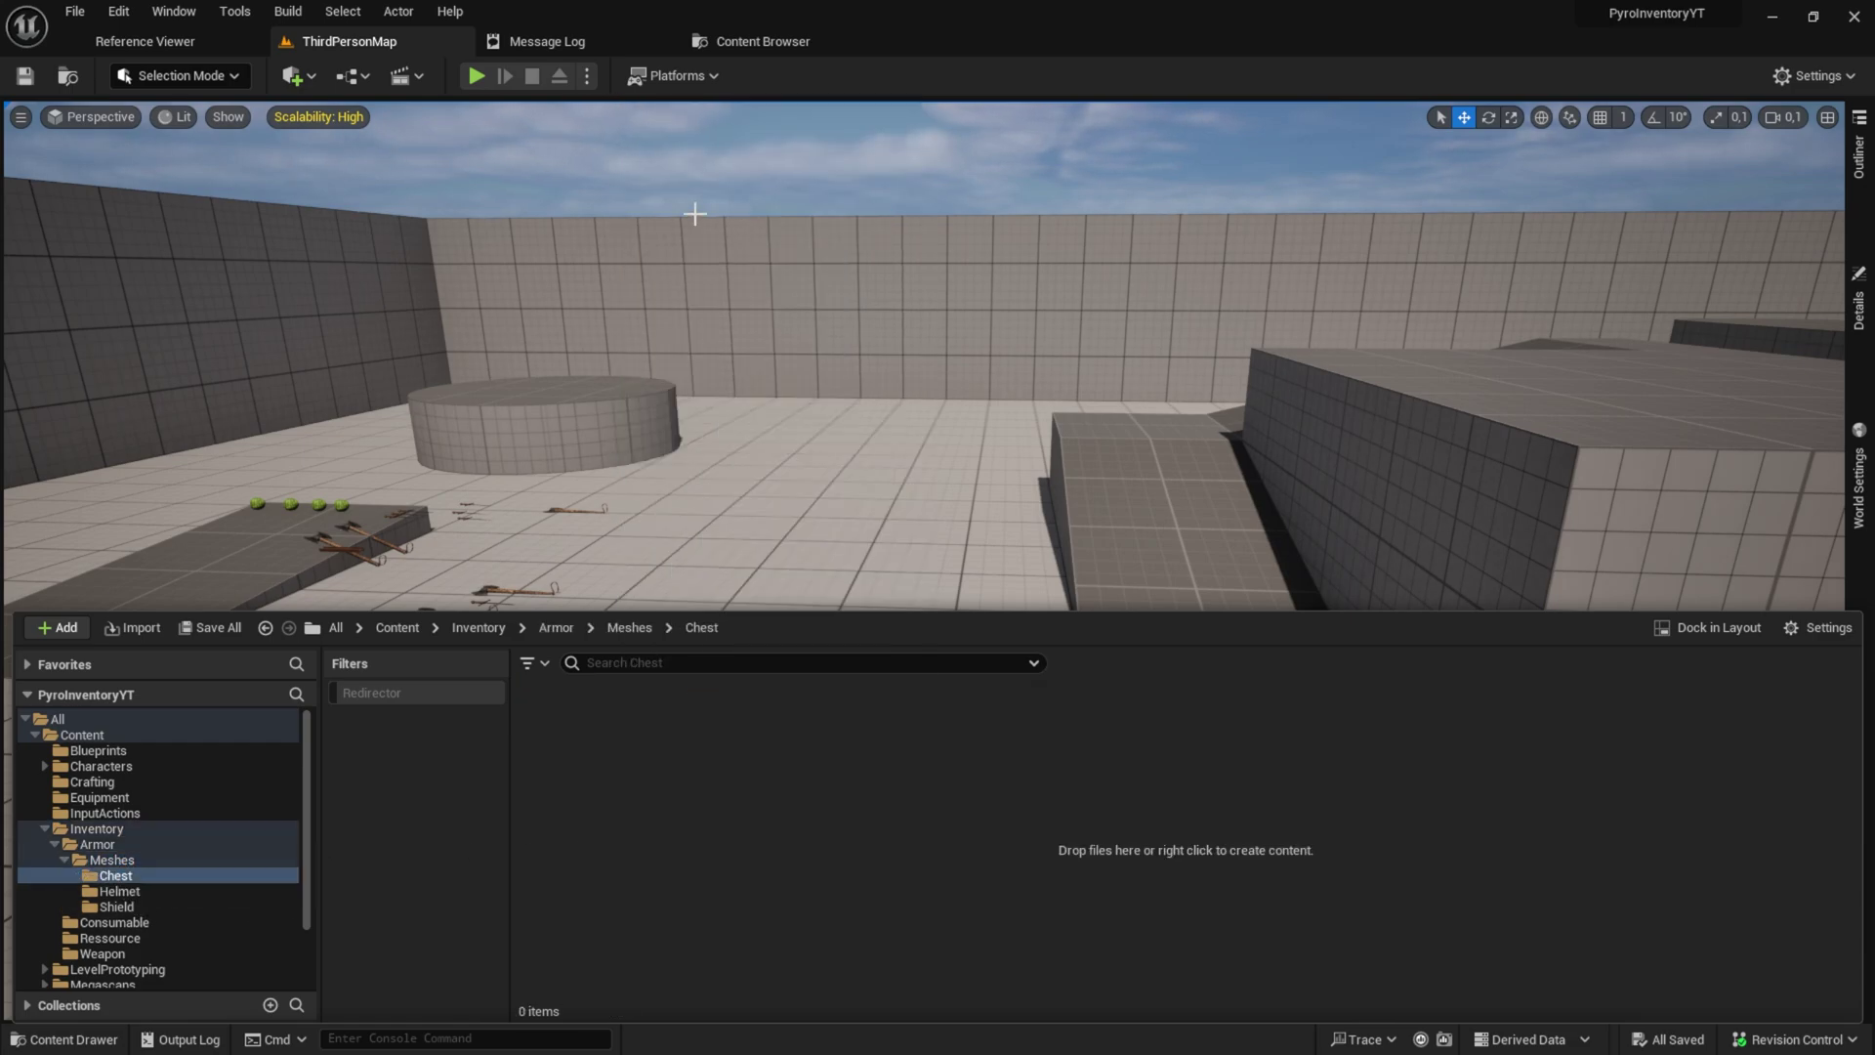
Import Chest.fbx from the Exports folder into the Chest folder as a skeletal mesh using the SK_Mannequin skeleton
click(156, 630)
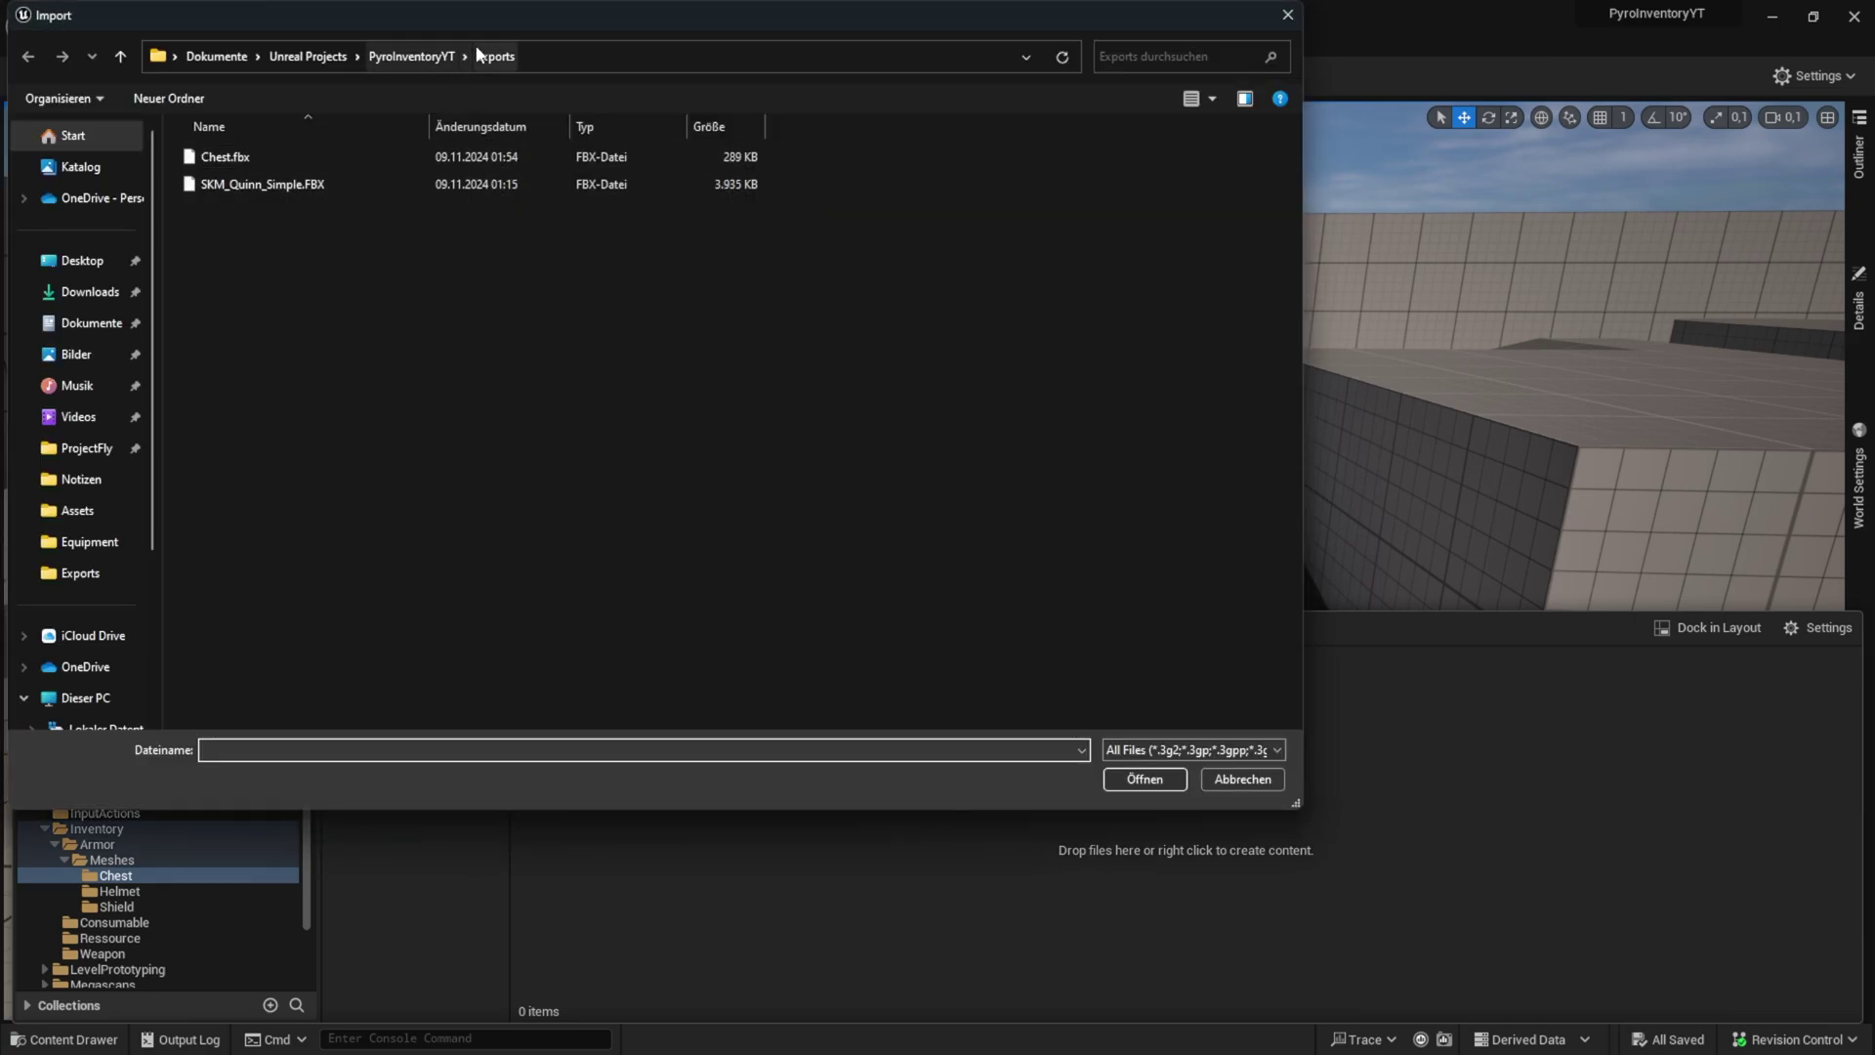
double_click(301, 152)
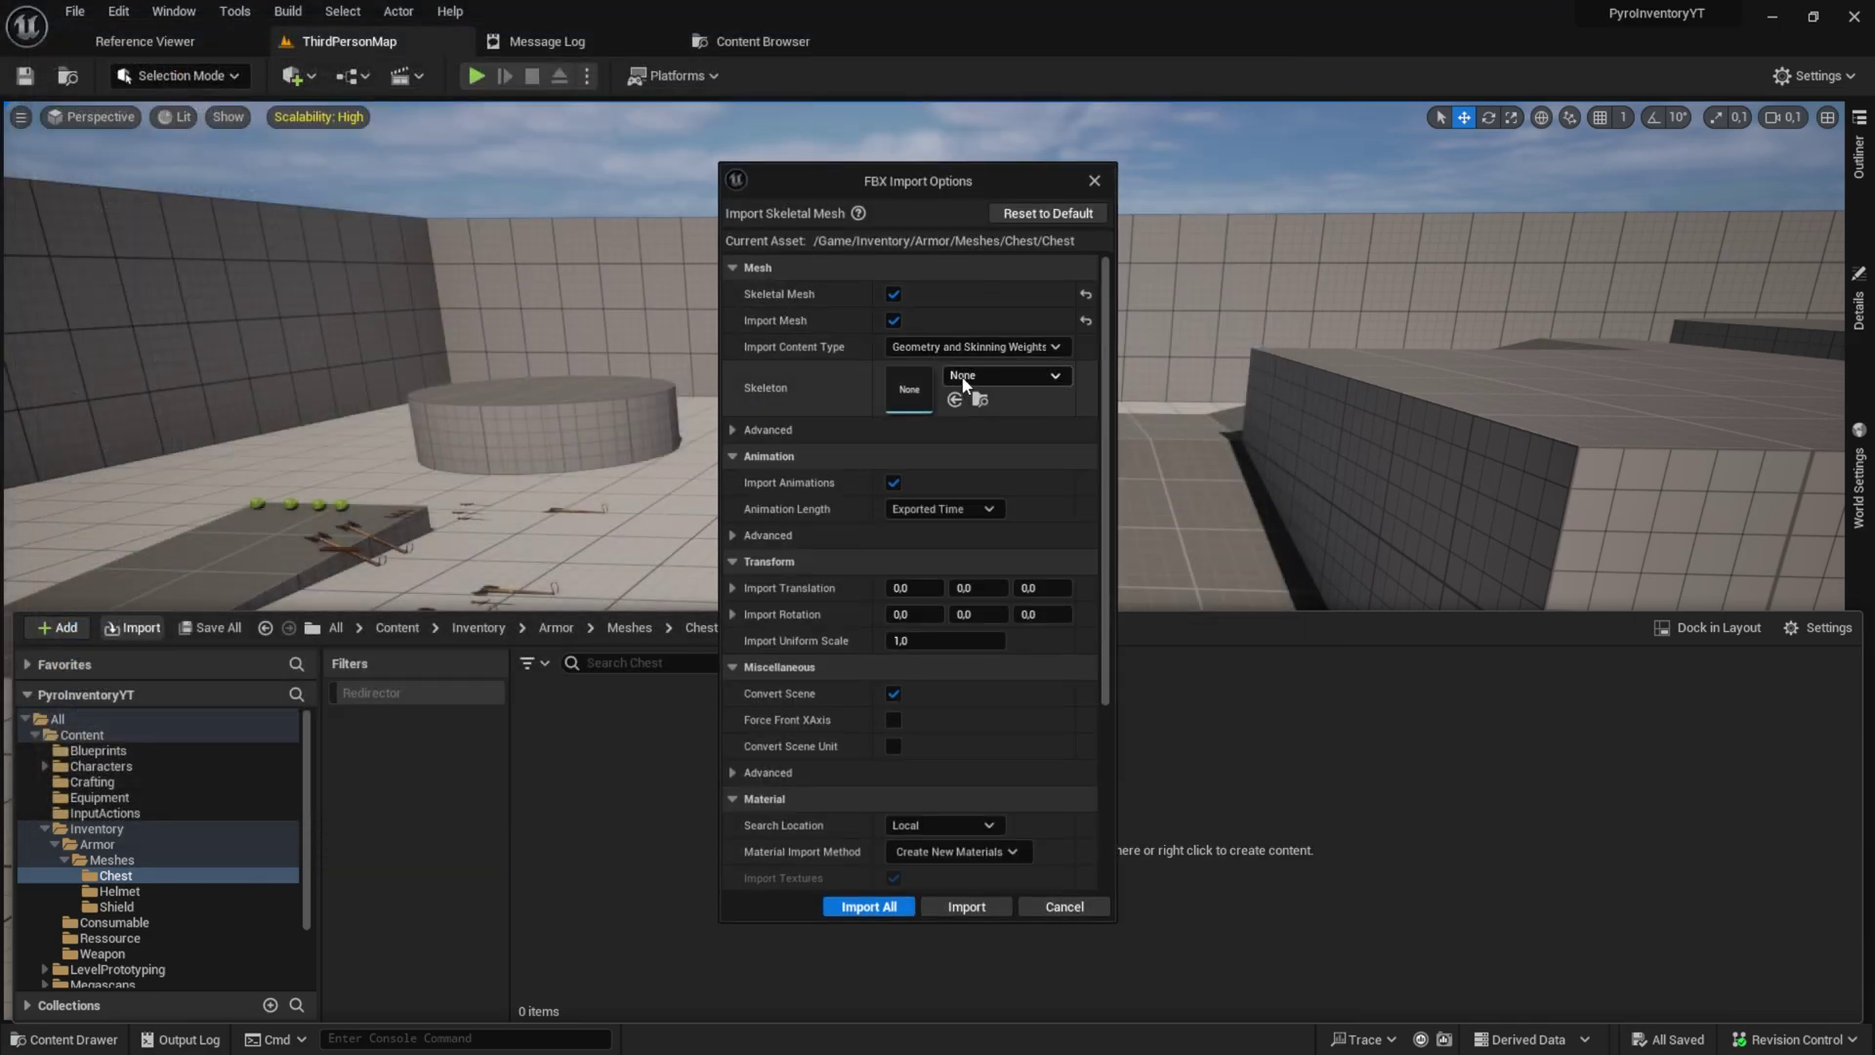
click(963, 384)
click(1054, 648)
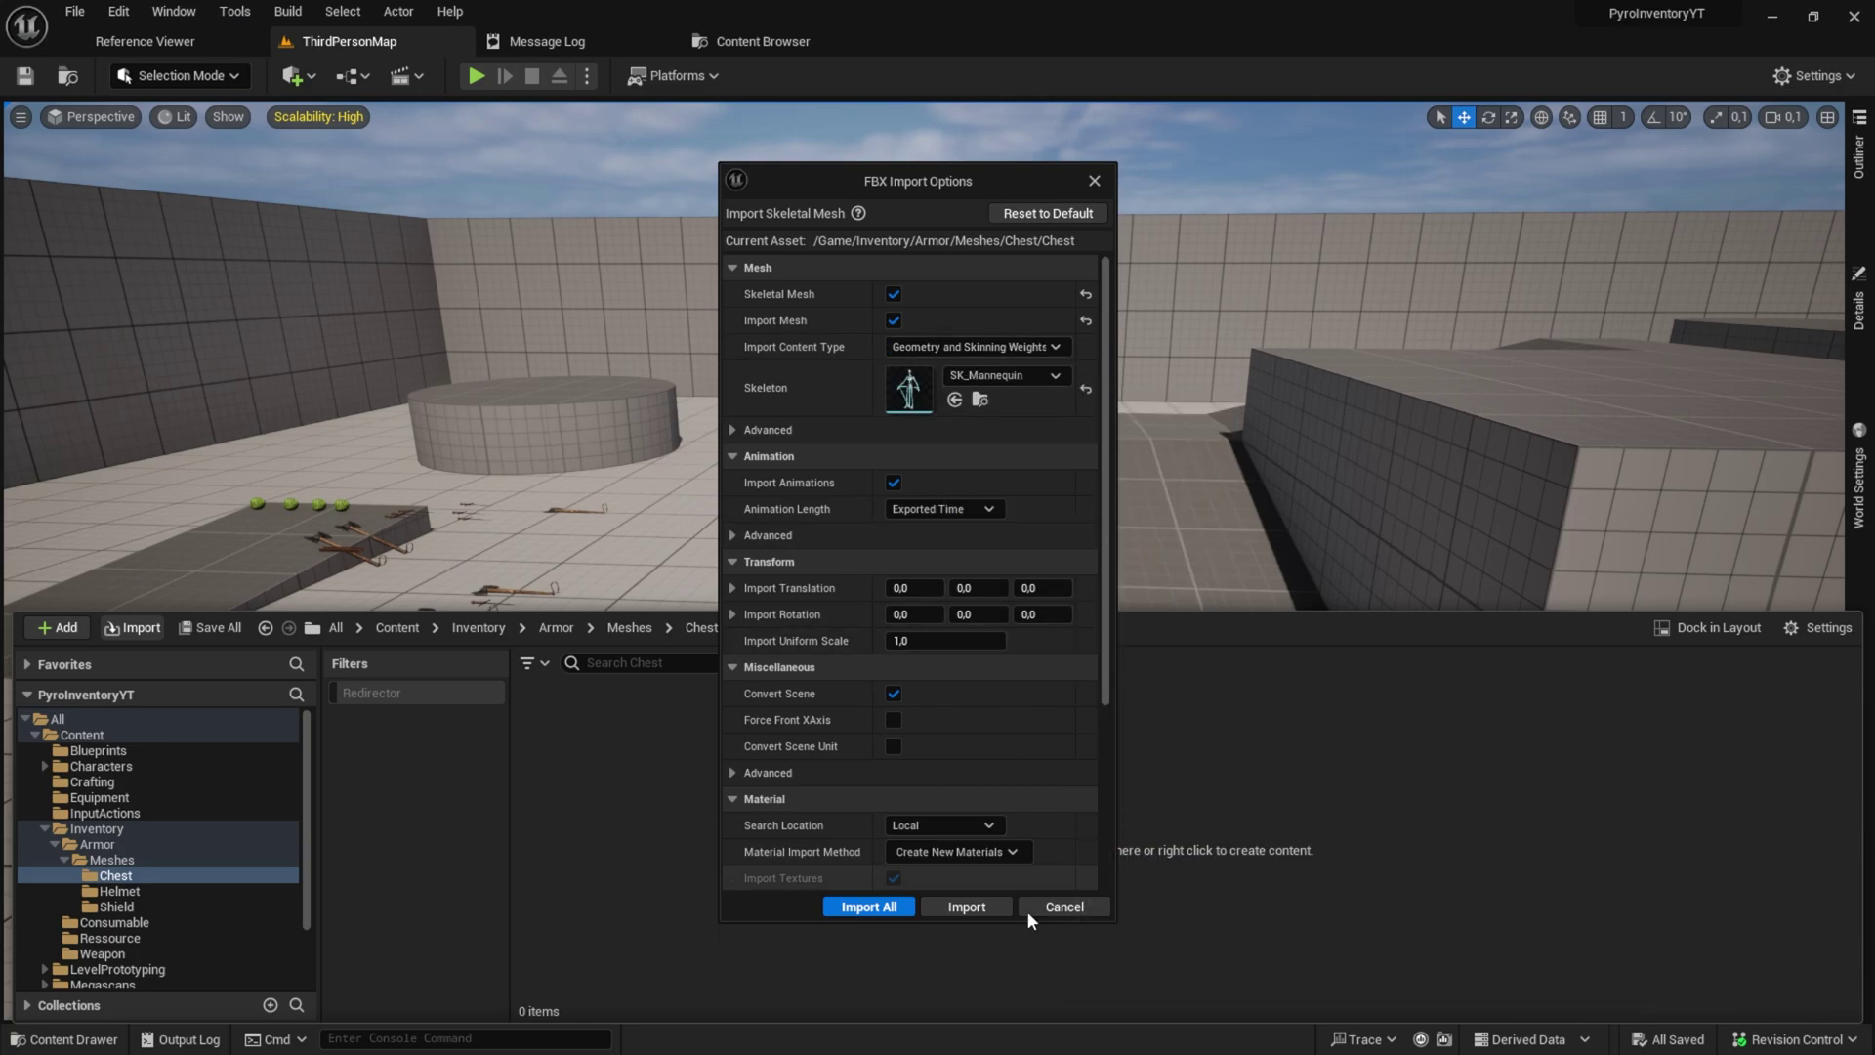
click(968, 907)
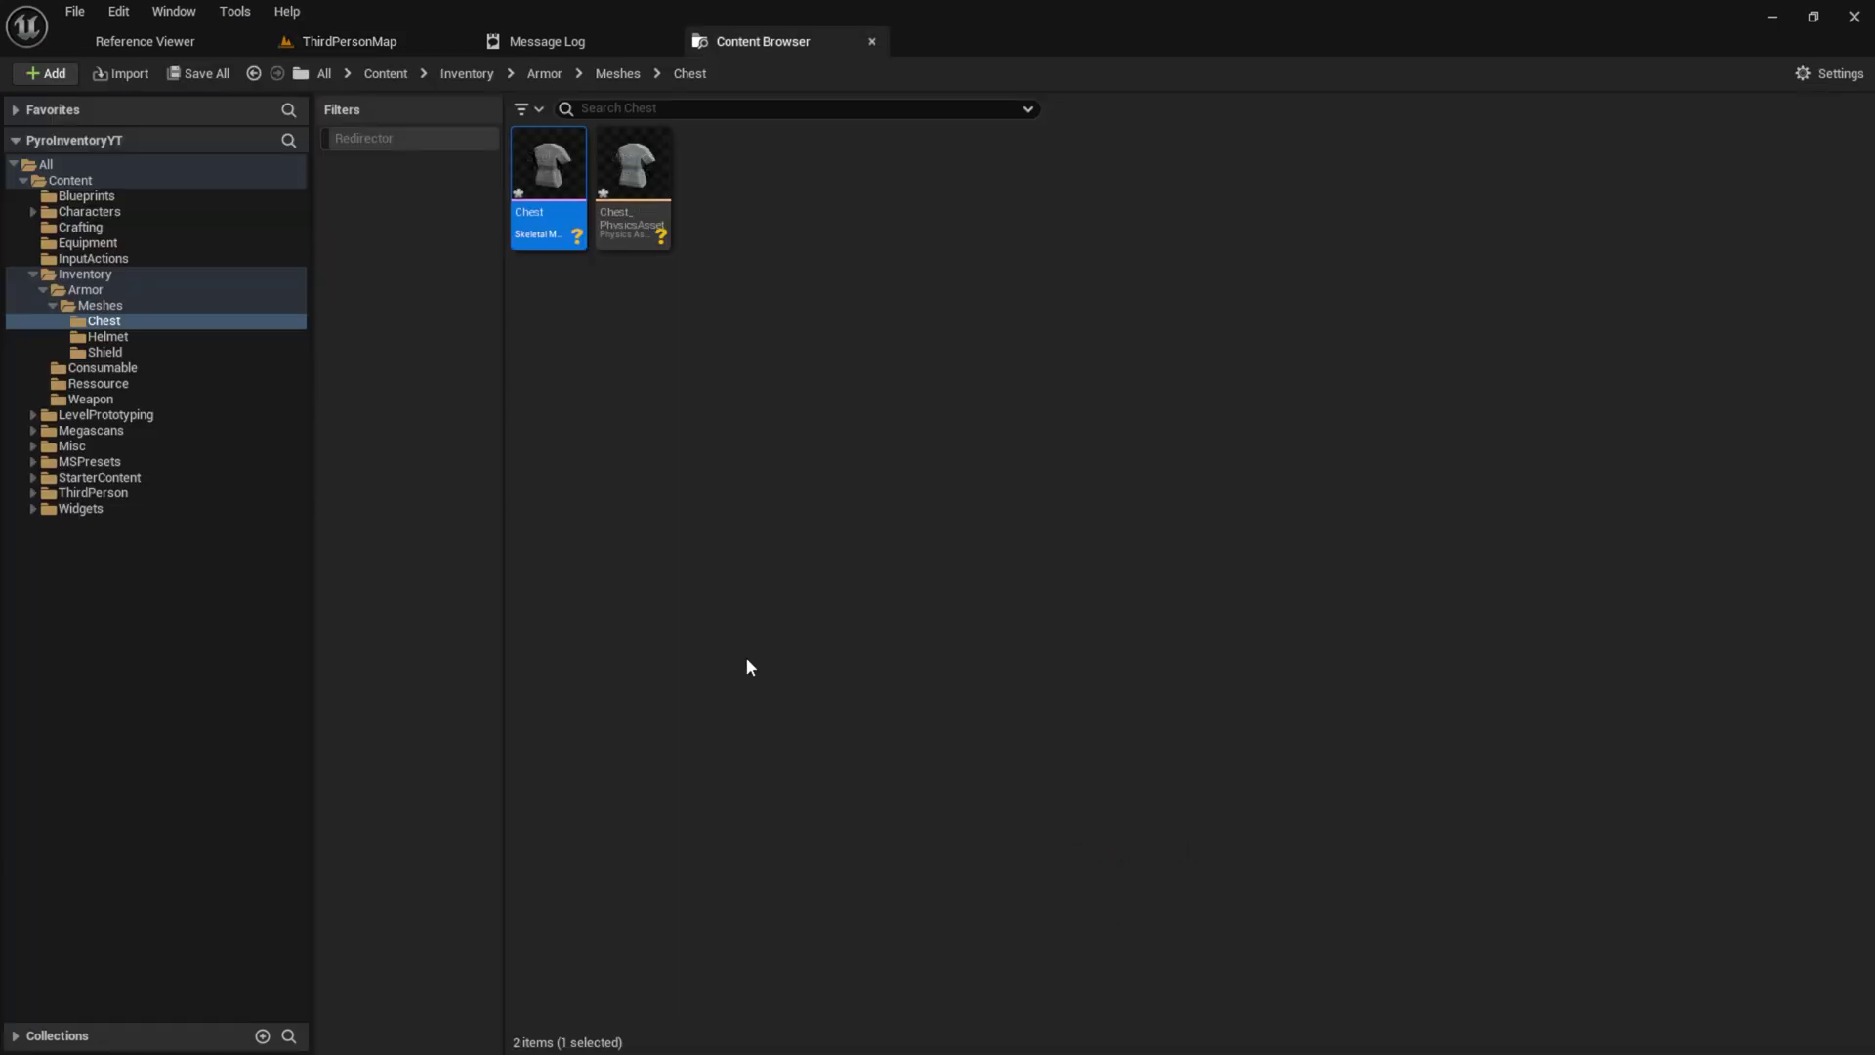
Return to the ThirdPersonMap level and open the A_SM_MasterPickupItem blueprint from the Inventory folder
click(322, 41)
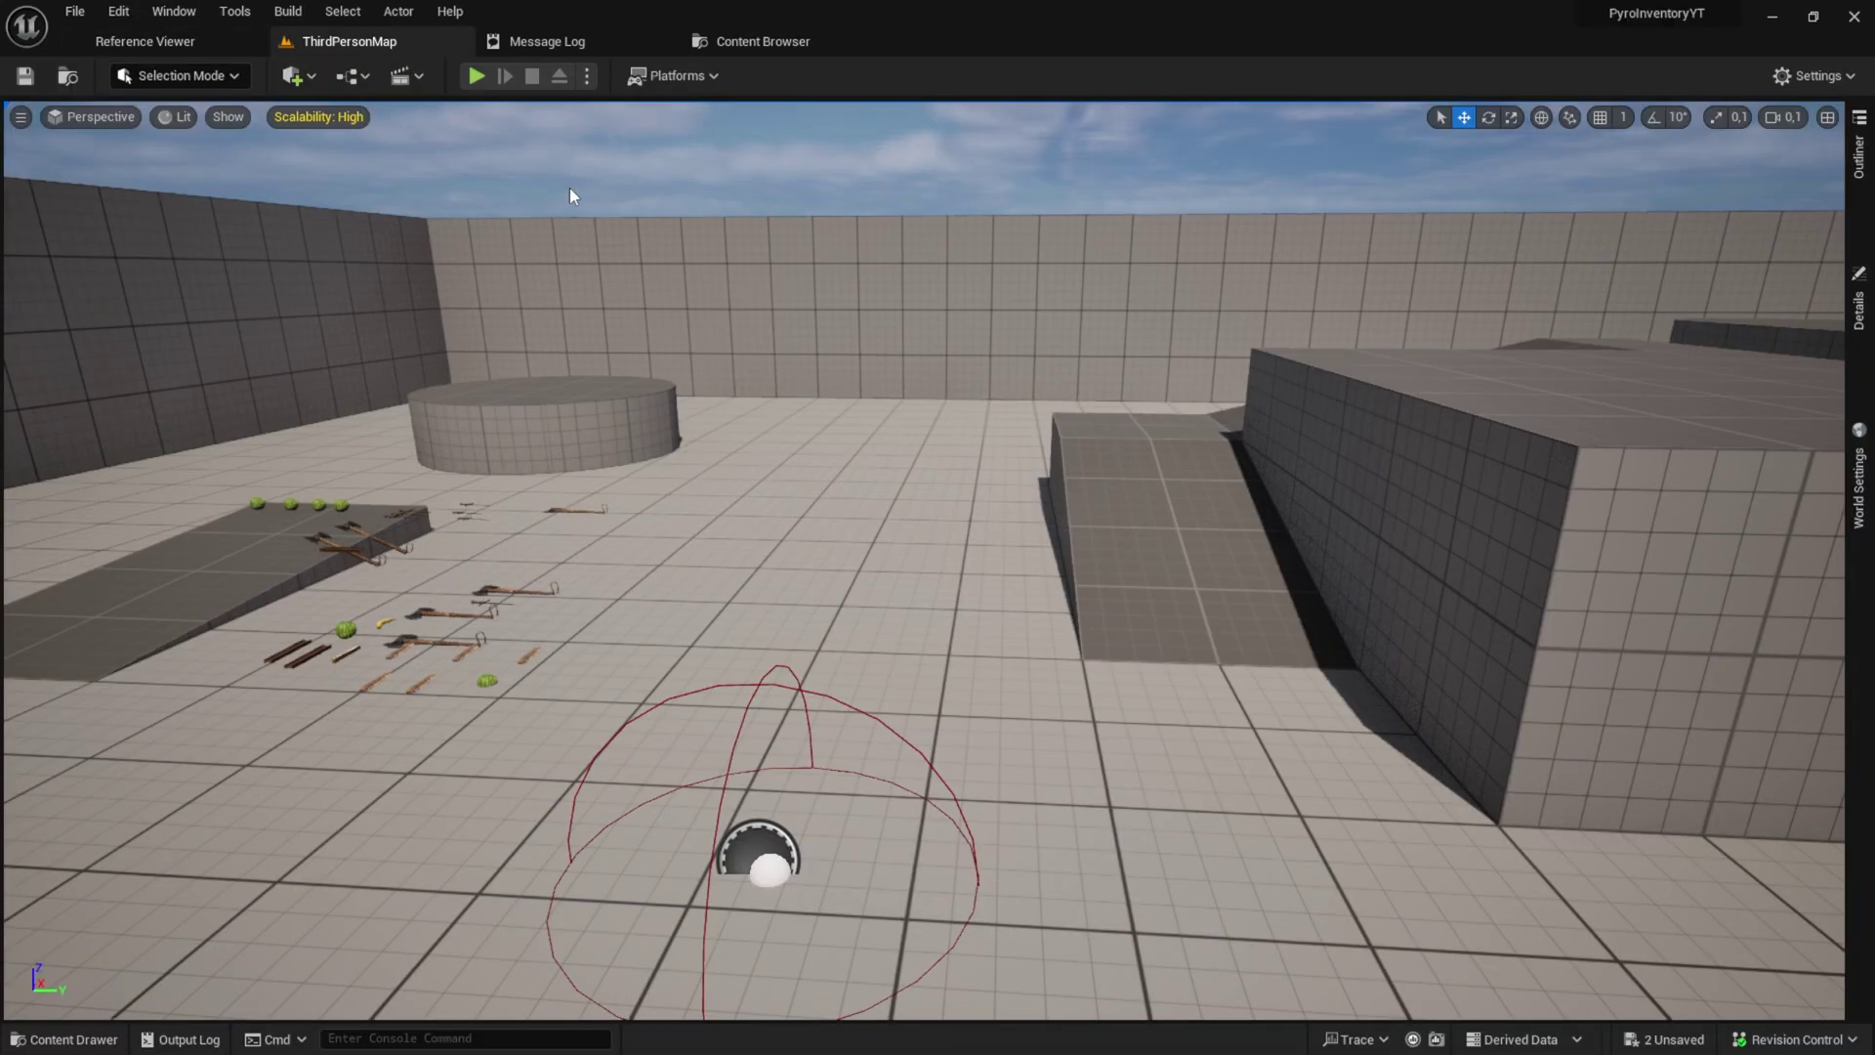
key(ctrl+space)
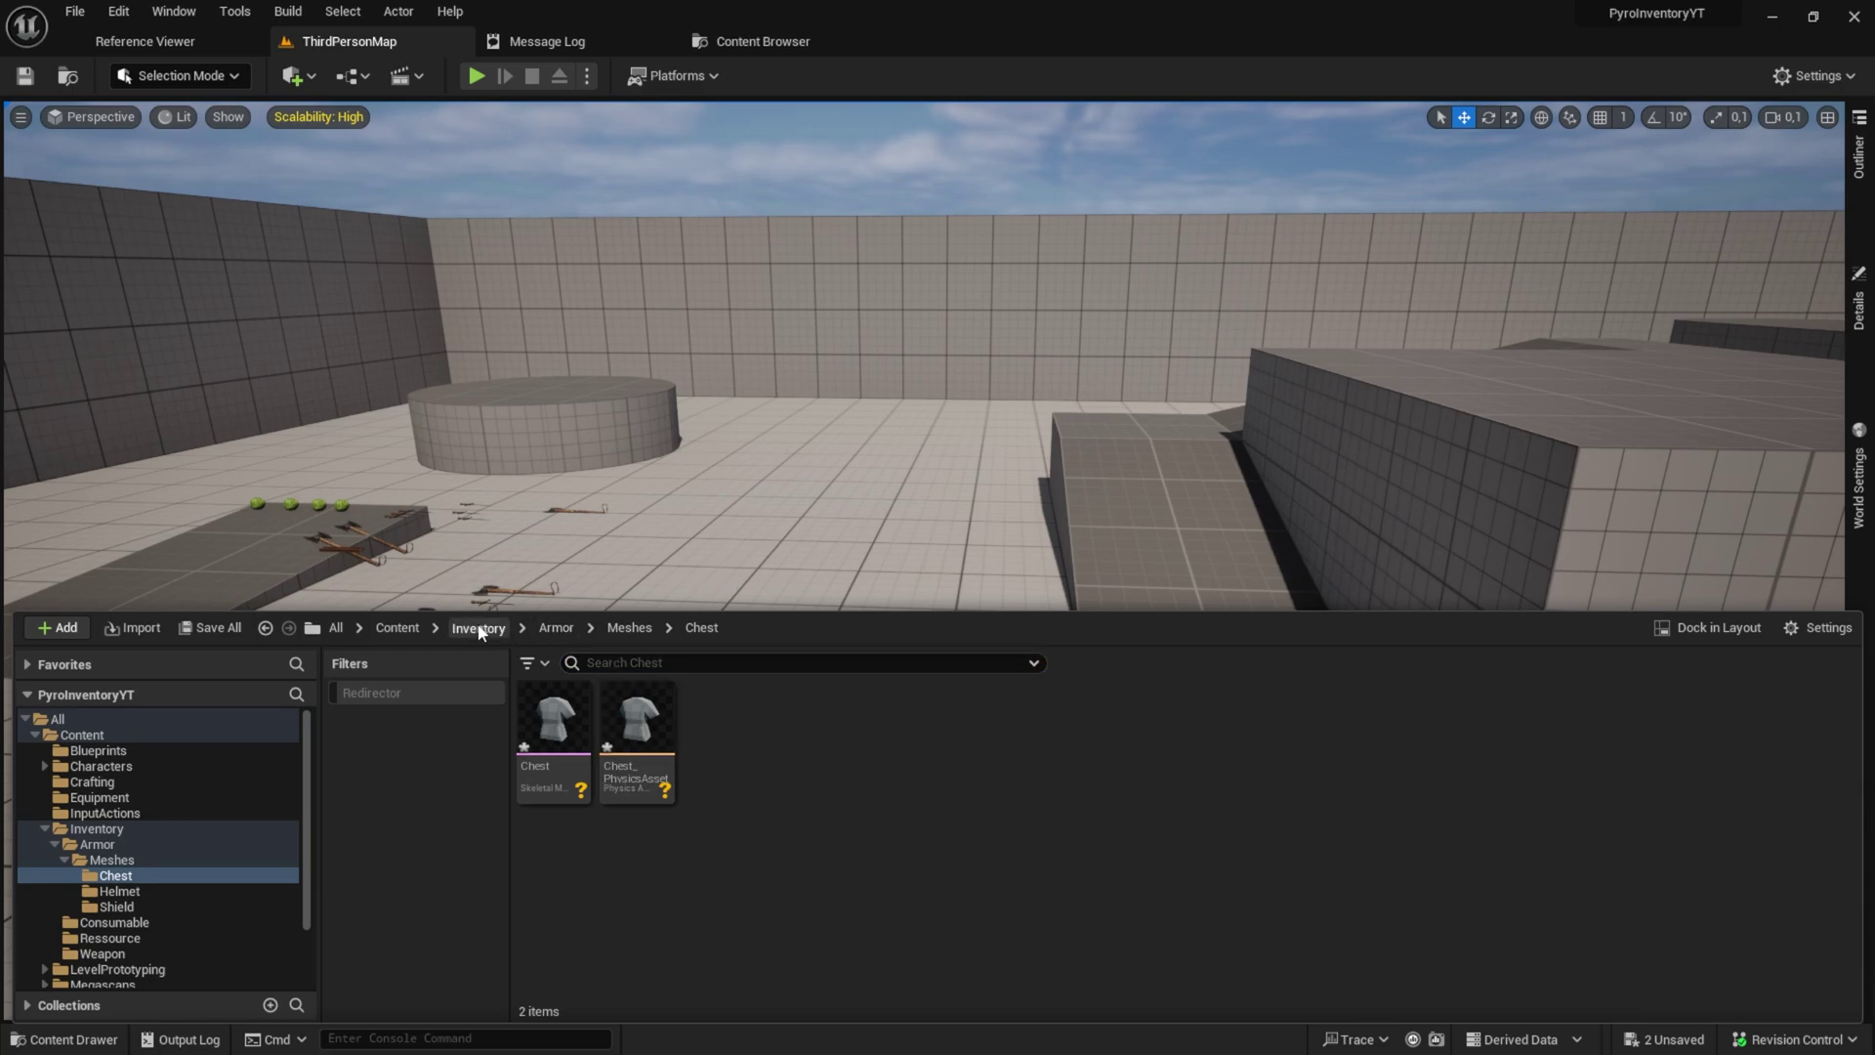
click(479, 628)
click(967, 769)
double_click(967, 770)
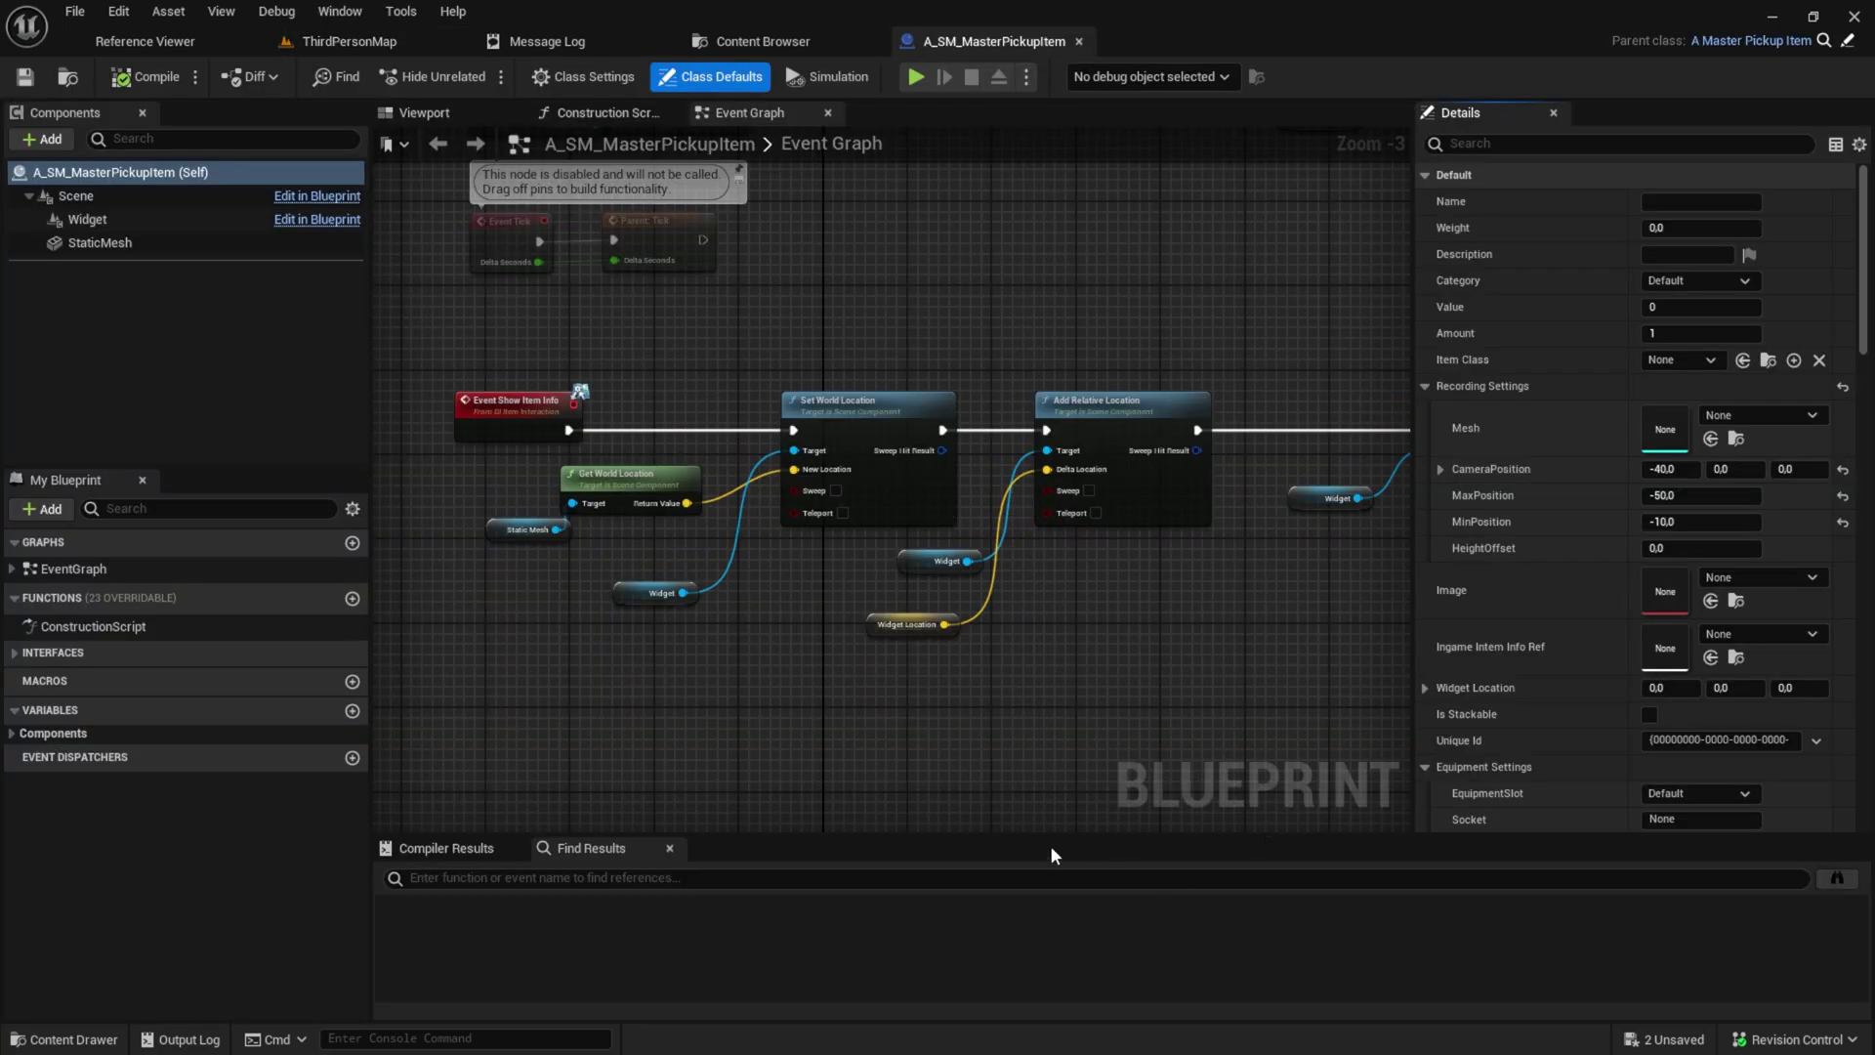
Add a Skeletal Mesh component to the pickup item blueprint and attach it directly under Scene, alongside StaticMesh
click(132, 250)
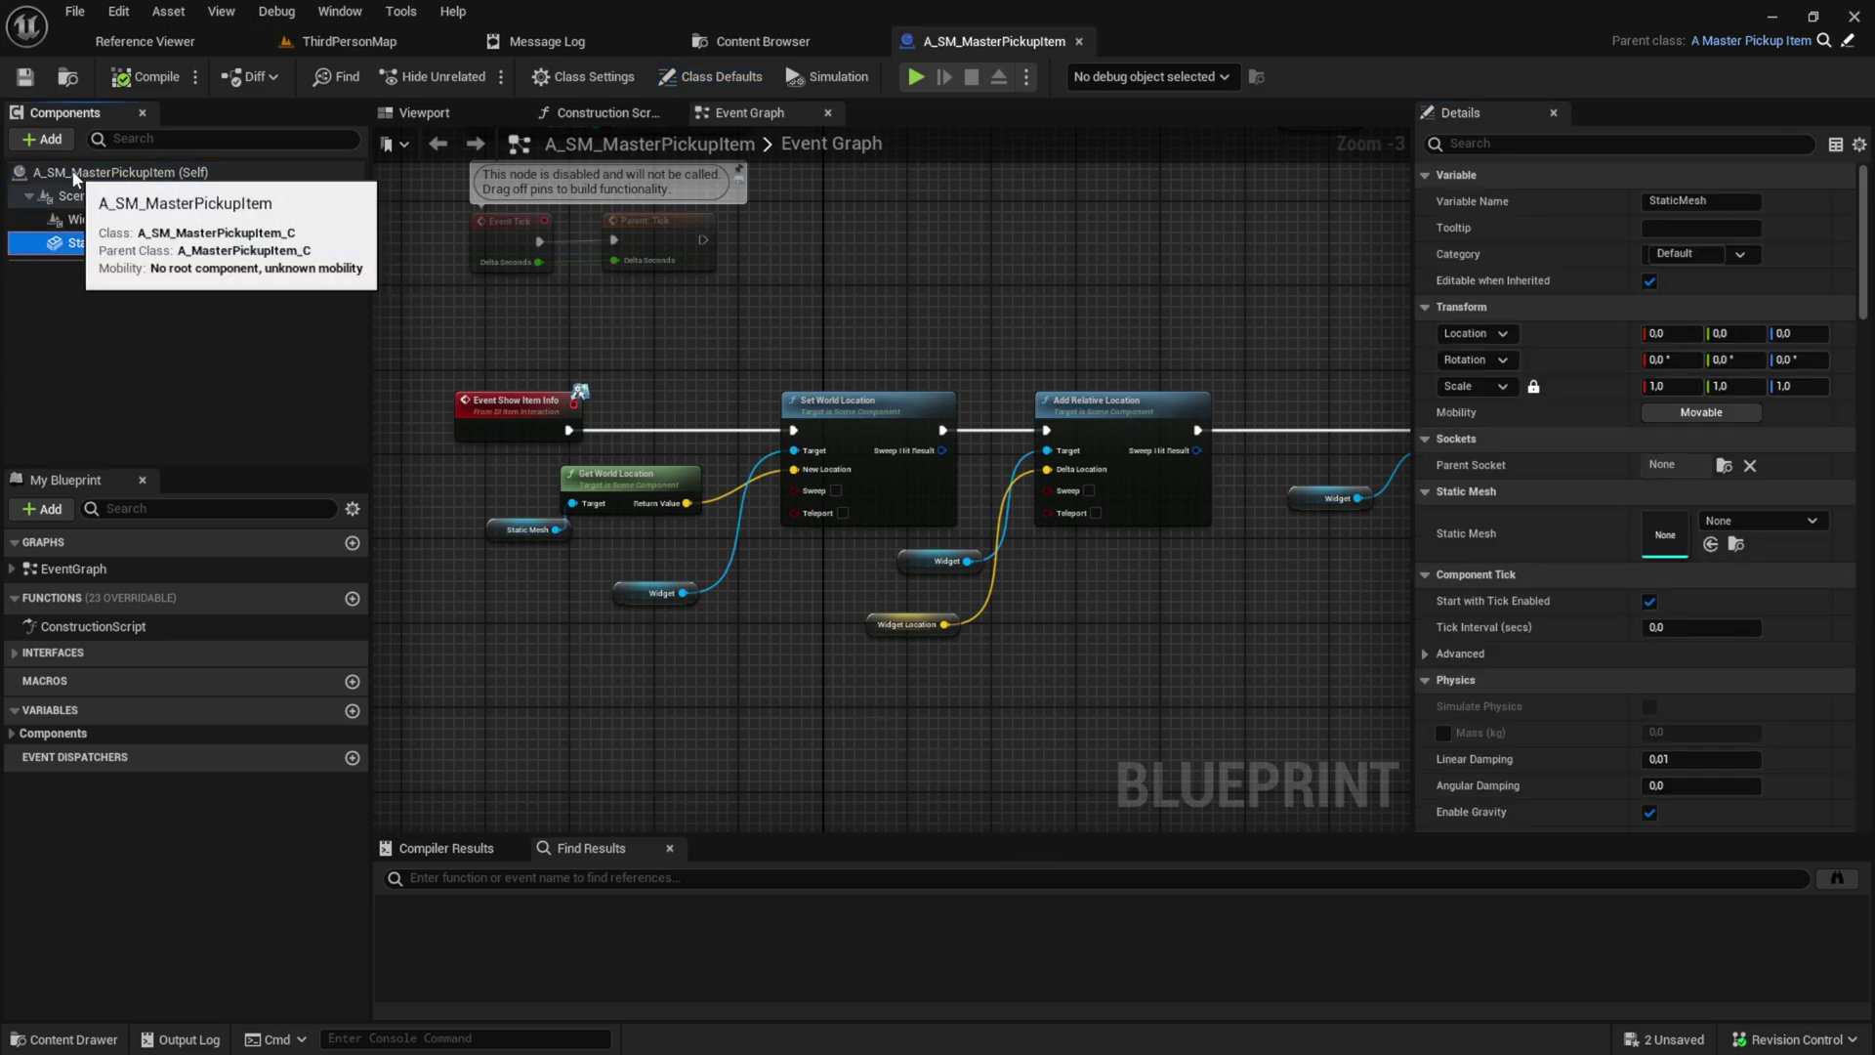
click(42, 139)
text(skel)
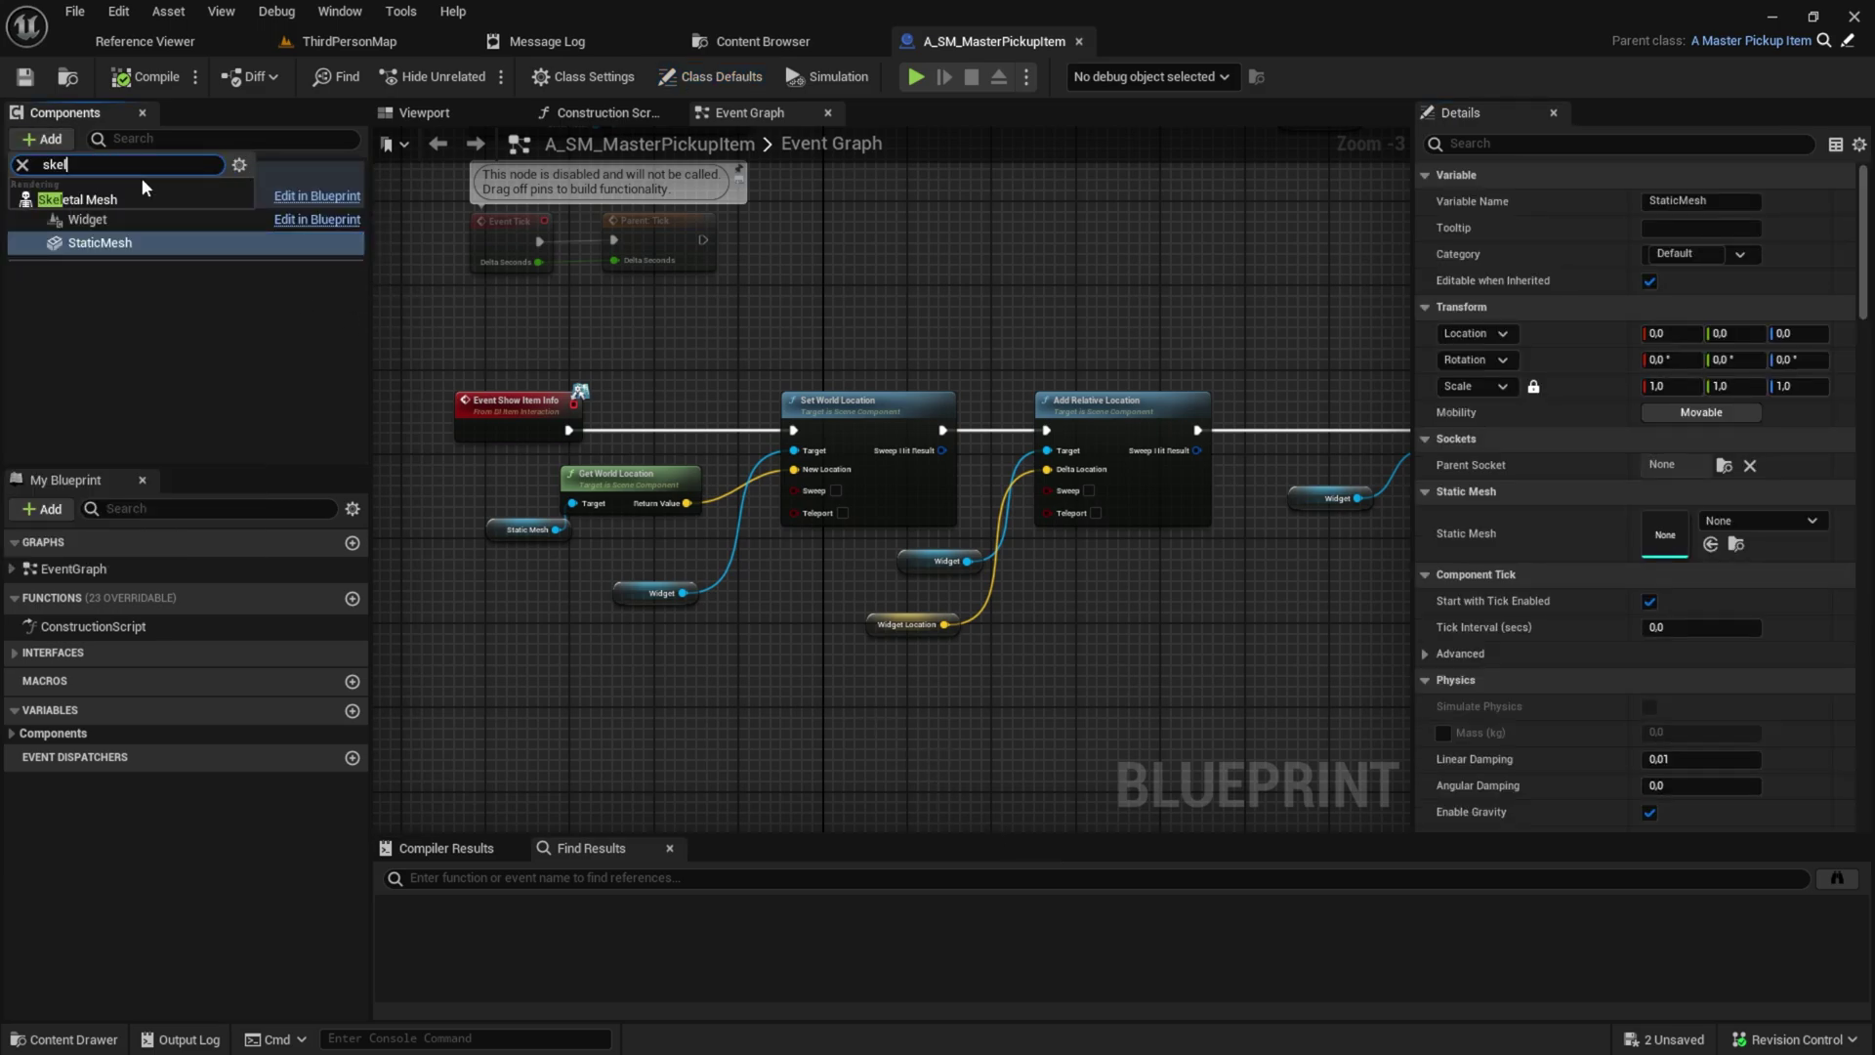
click(117, 197)
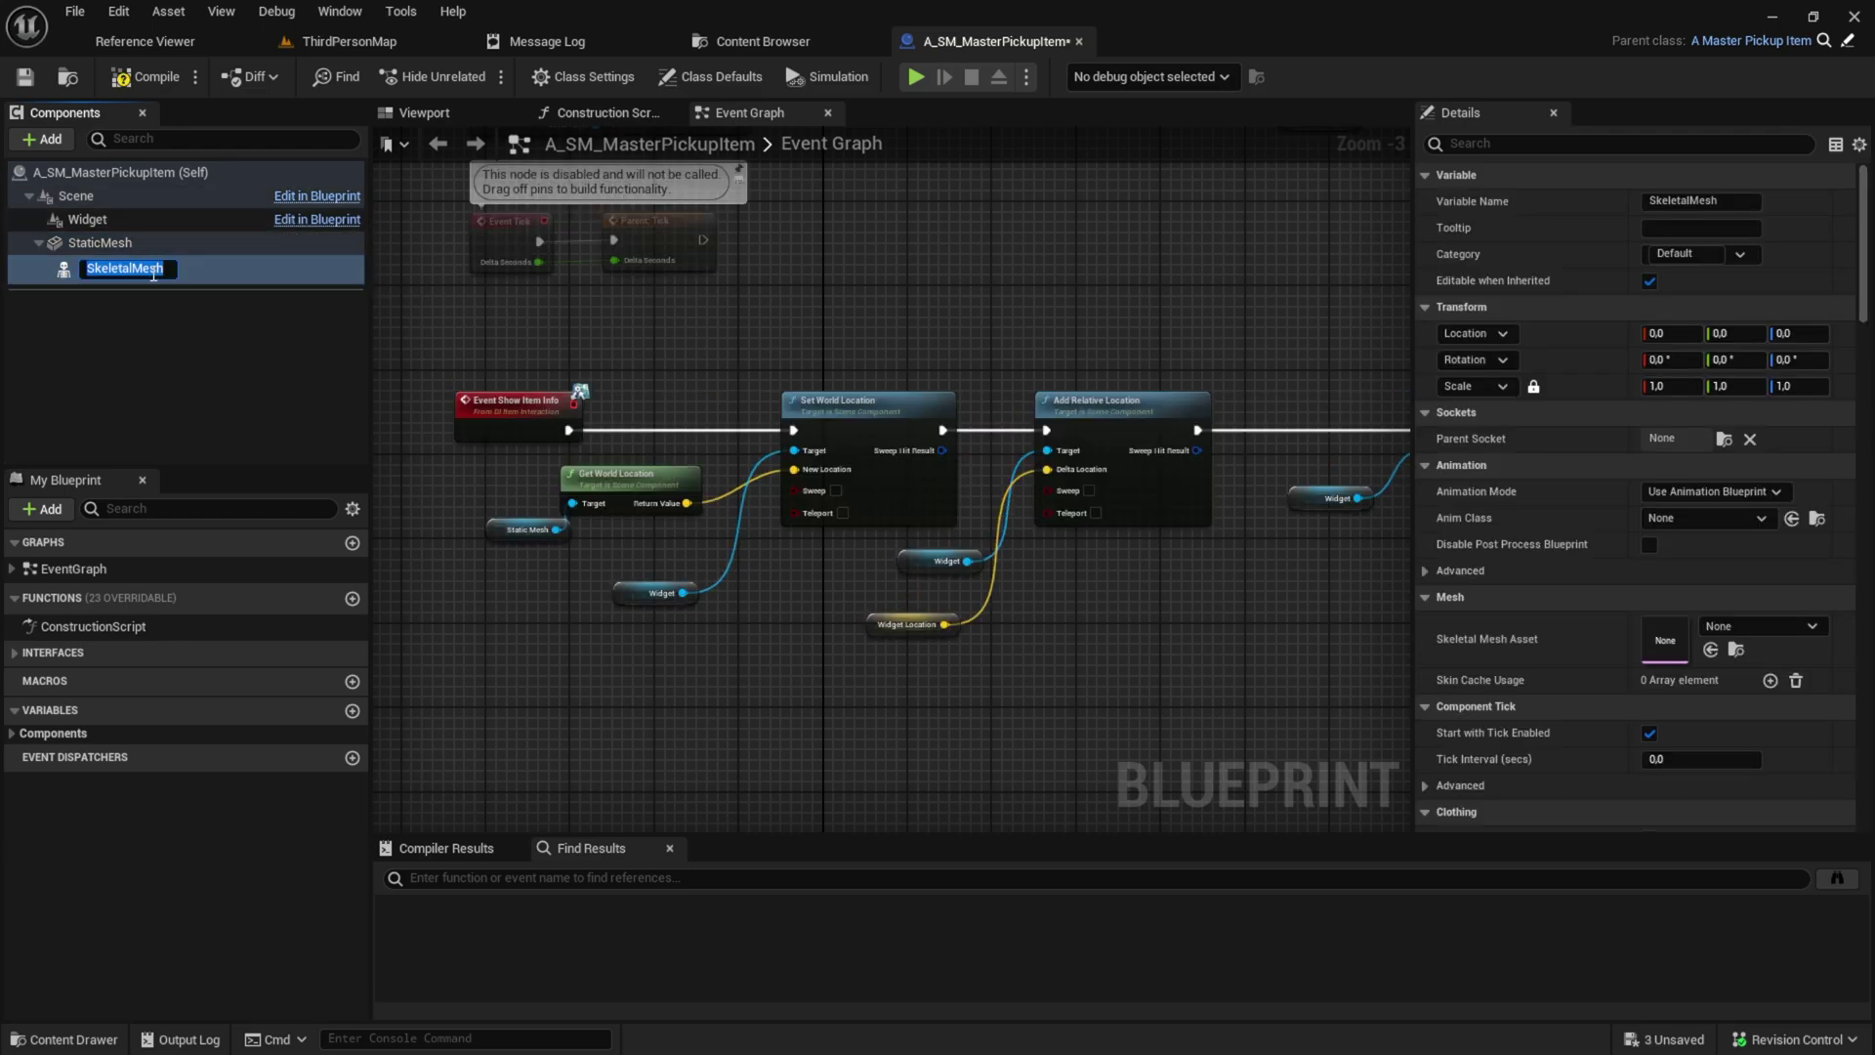
drag(91, 258, 117, 197)
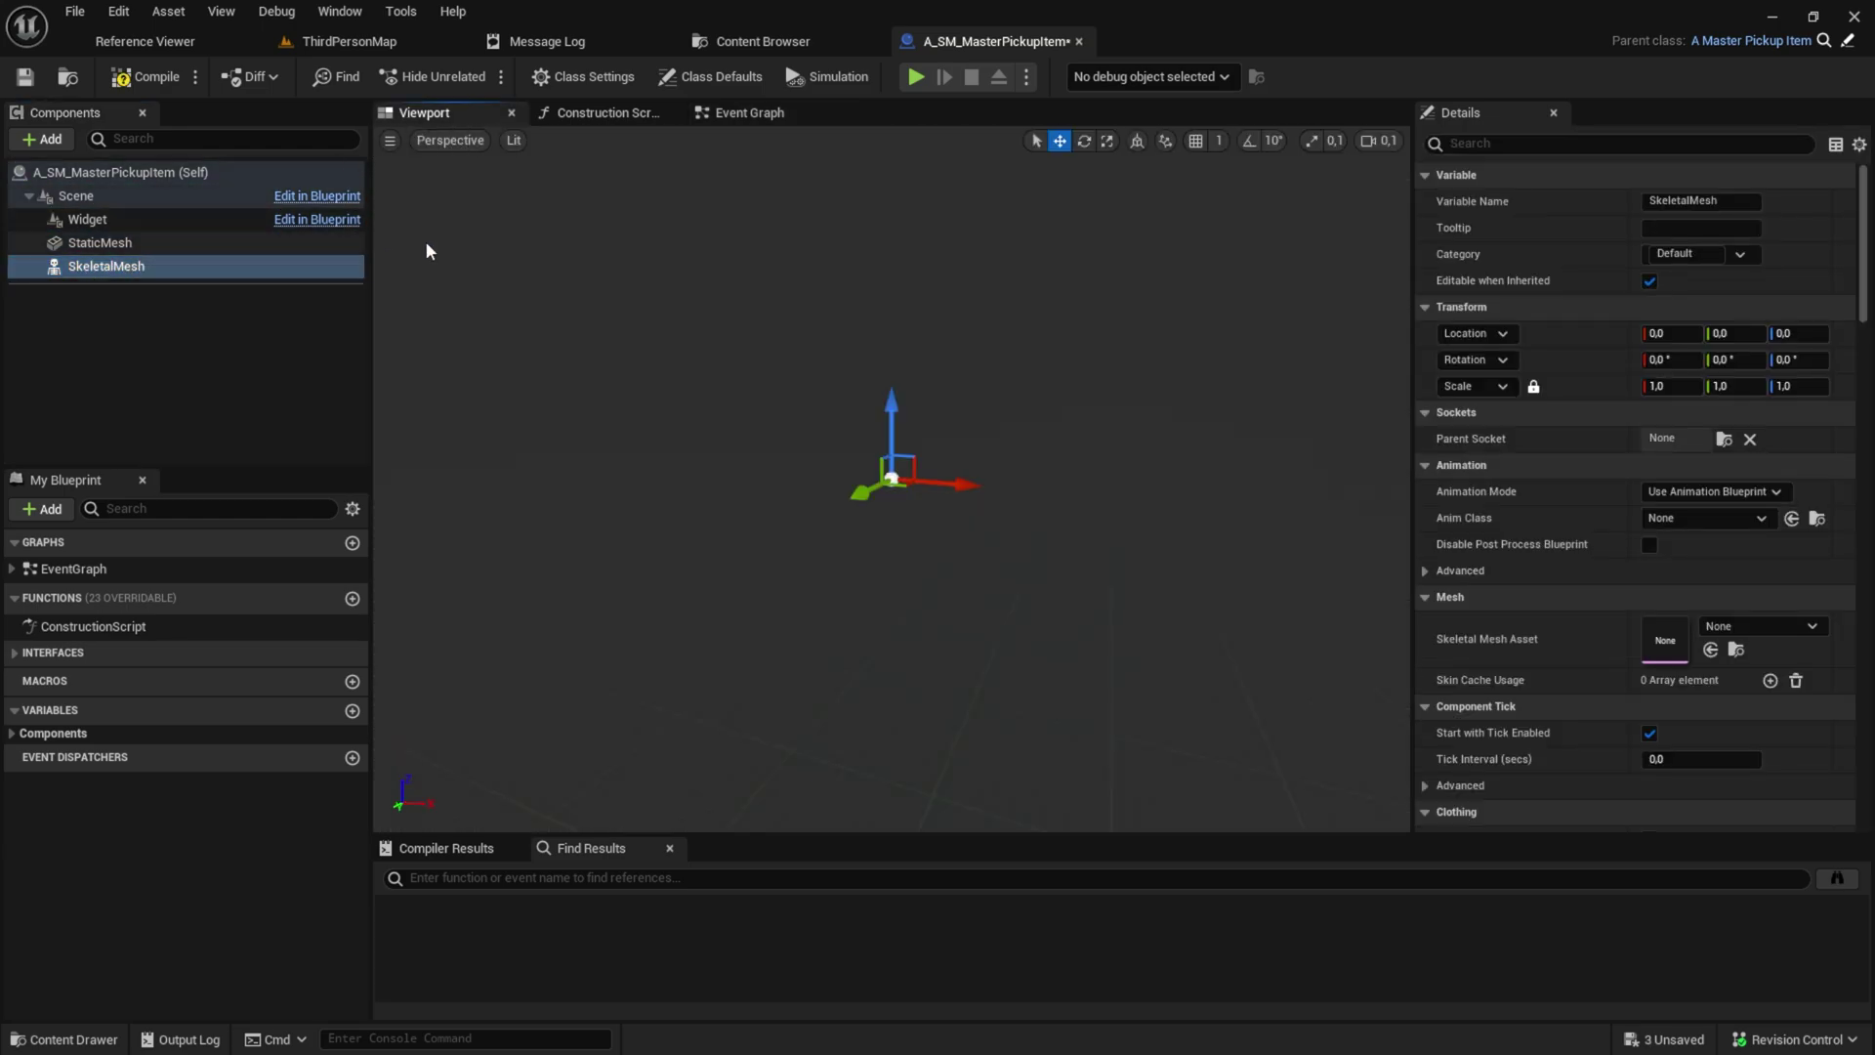
Open the blueprint's Construction Script graph
click(718, 115)
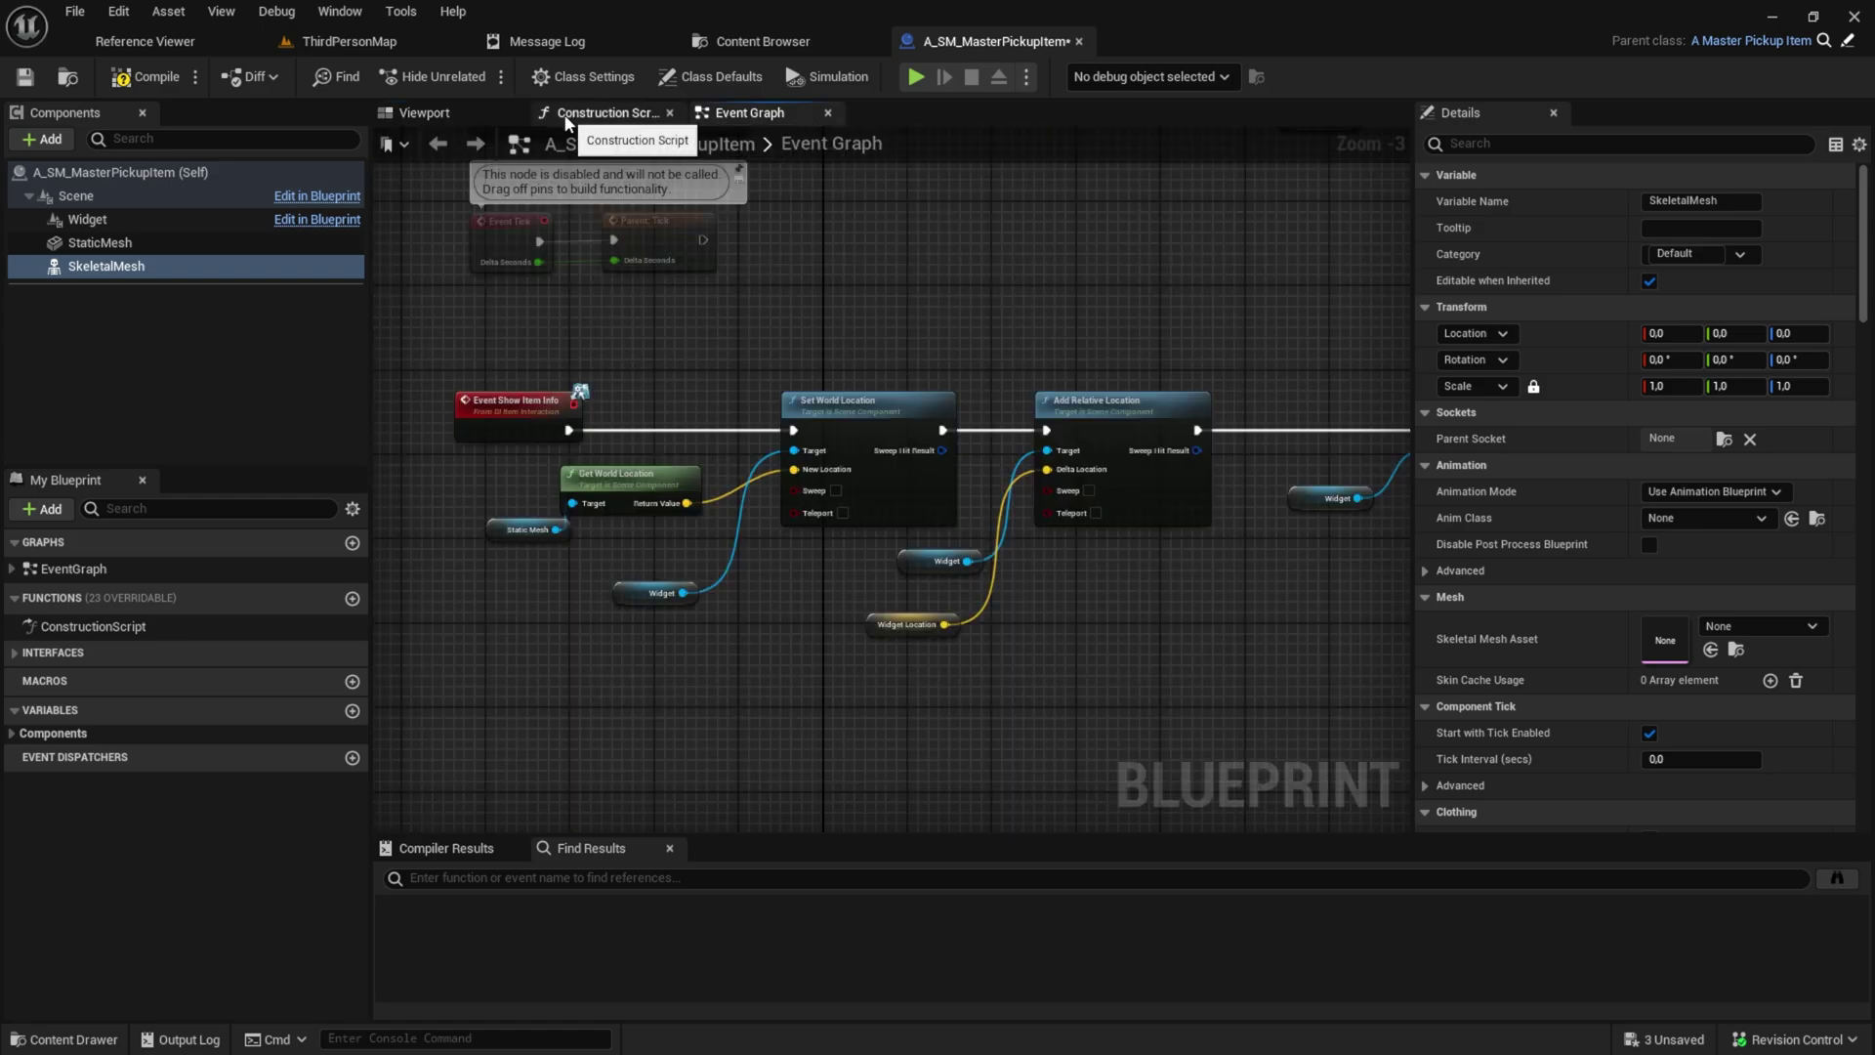
click(601, 112)
right_drag(723, 322, 949, 527)
scroll(949, 528, down, 1)
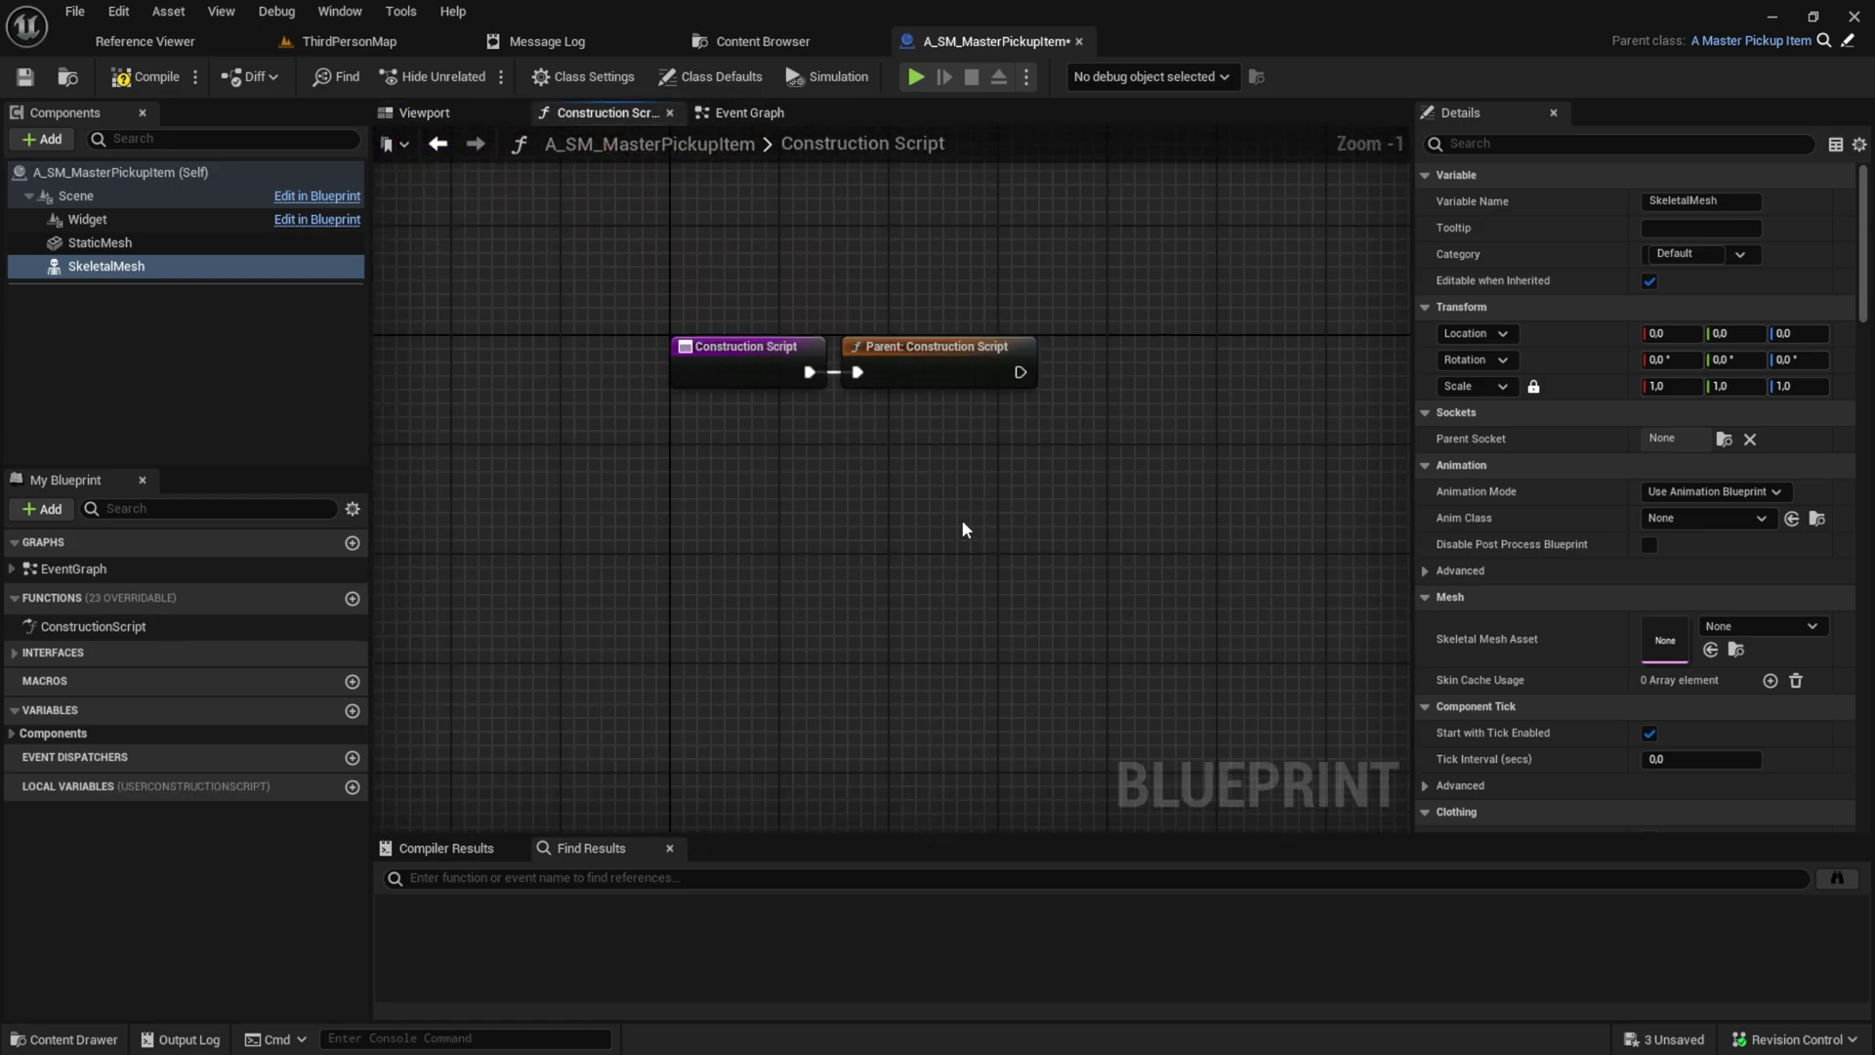
Enable Simulation Generates Hit Events and Generate Overlap Events in the SkeletalMesh component's collision settings
click(74, 263)
scroll(1689, 473, down, 10)
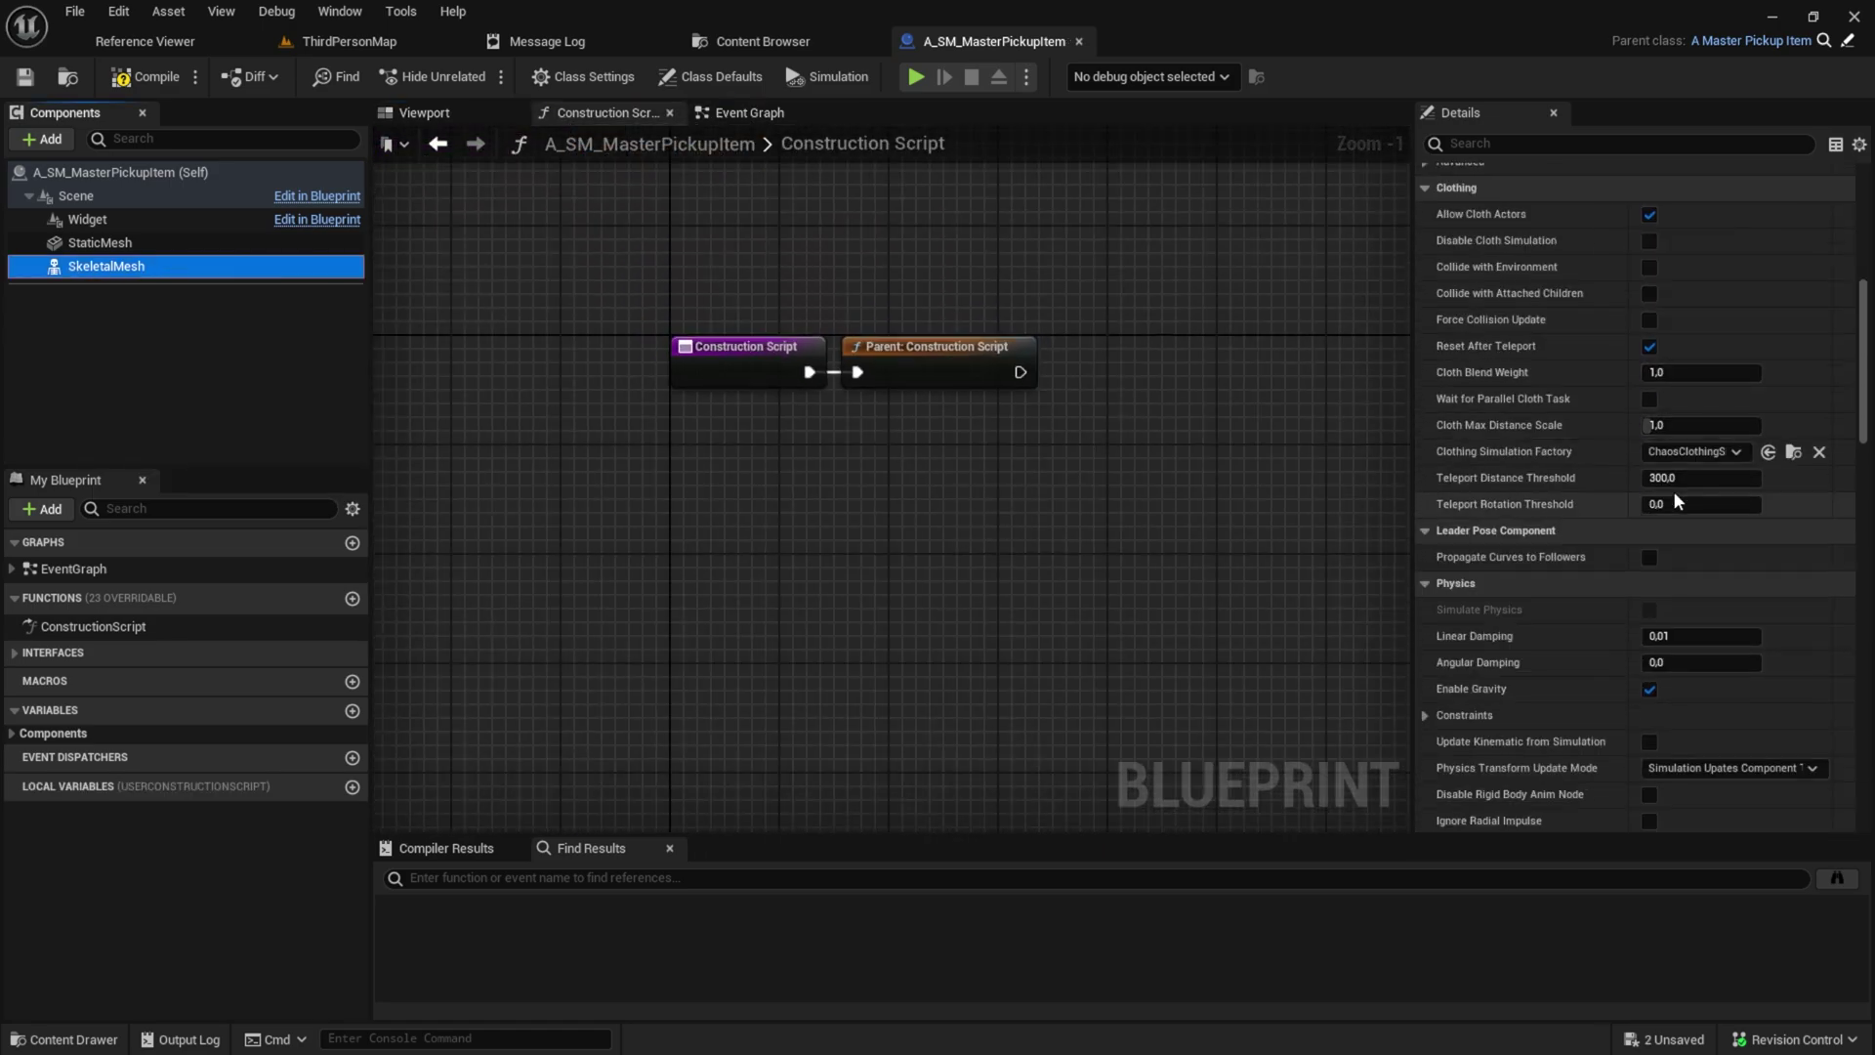
scroll(1669, 493, down, 4)
click(1649, 499)
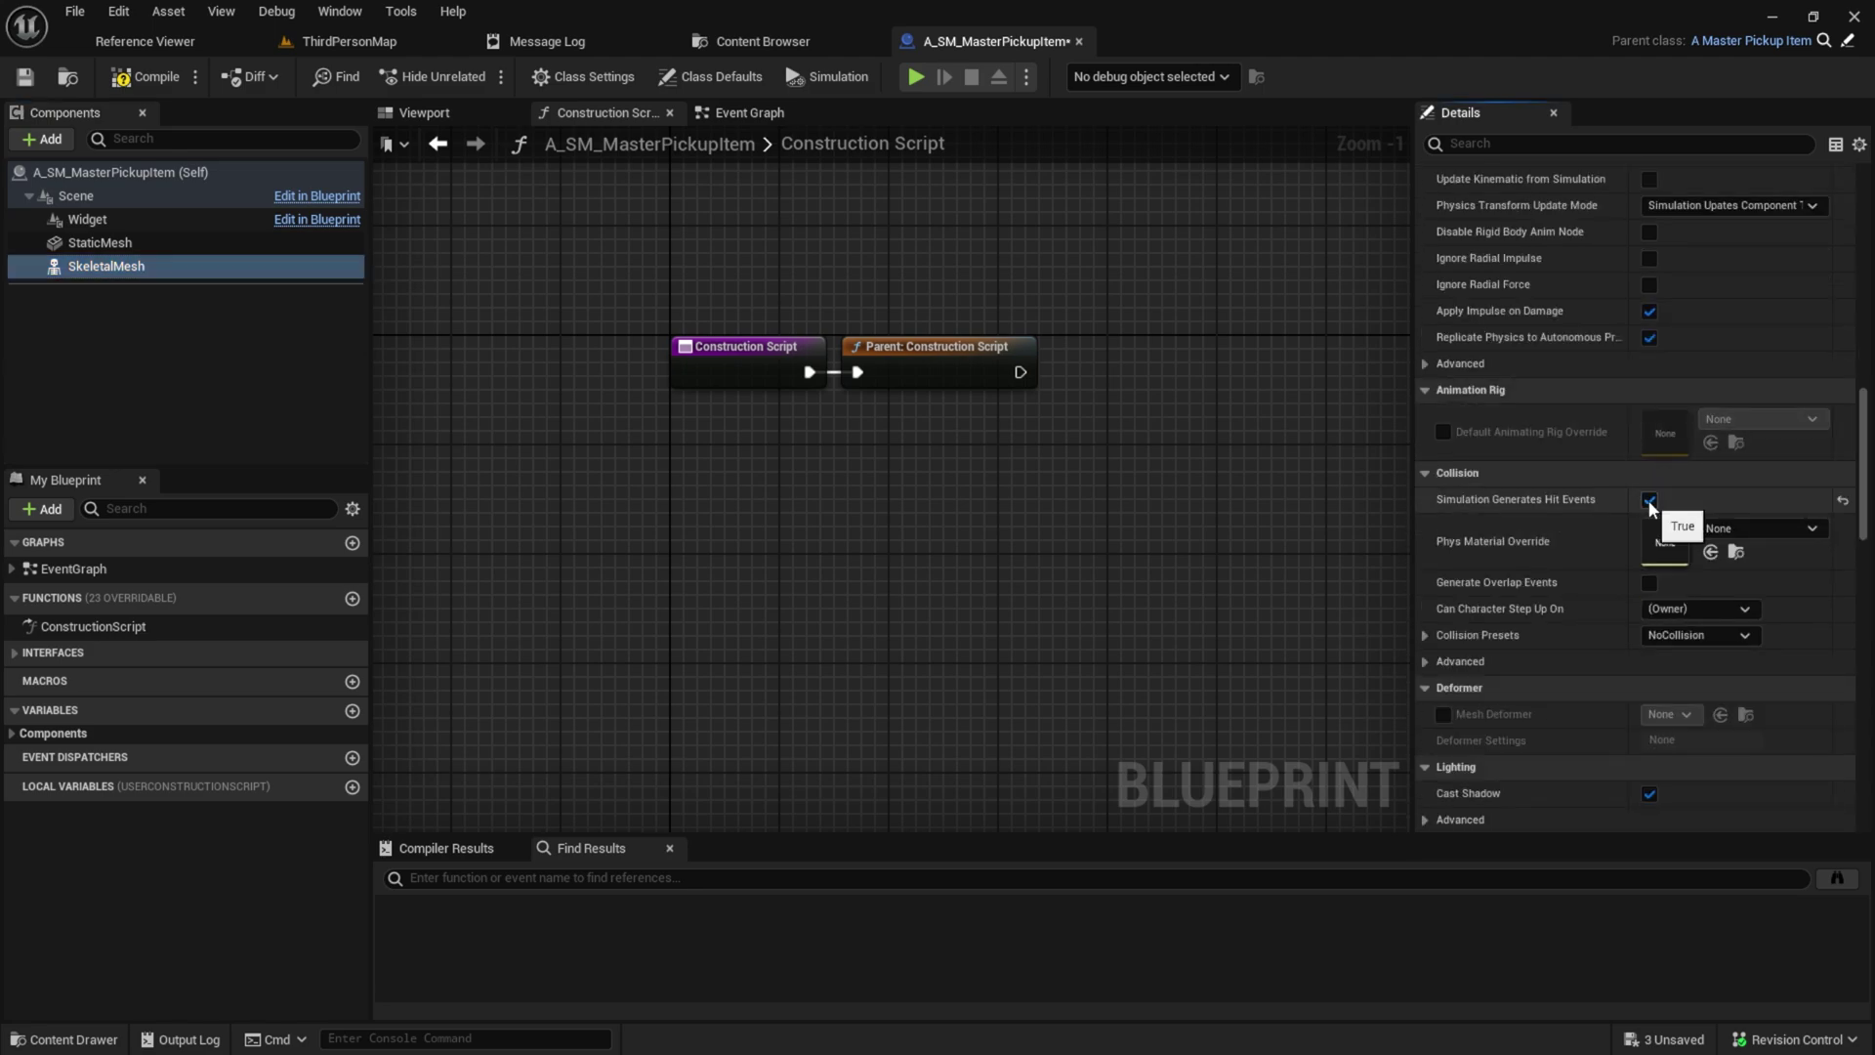
scroll(1601, 586, down, 3)
click(1425, 417)
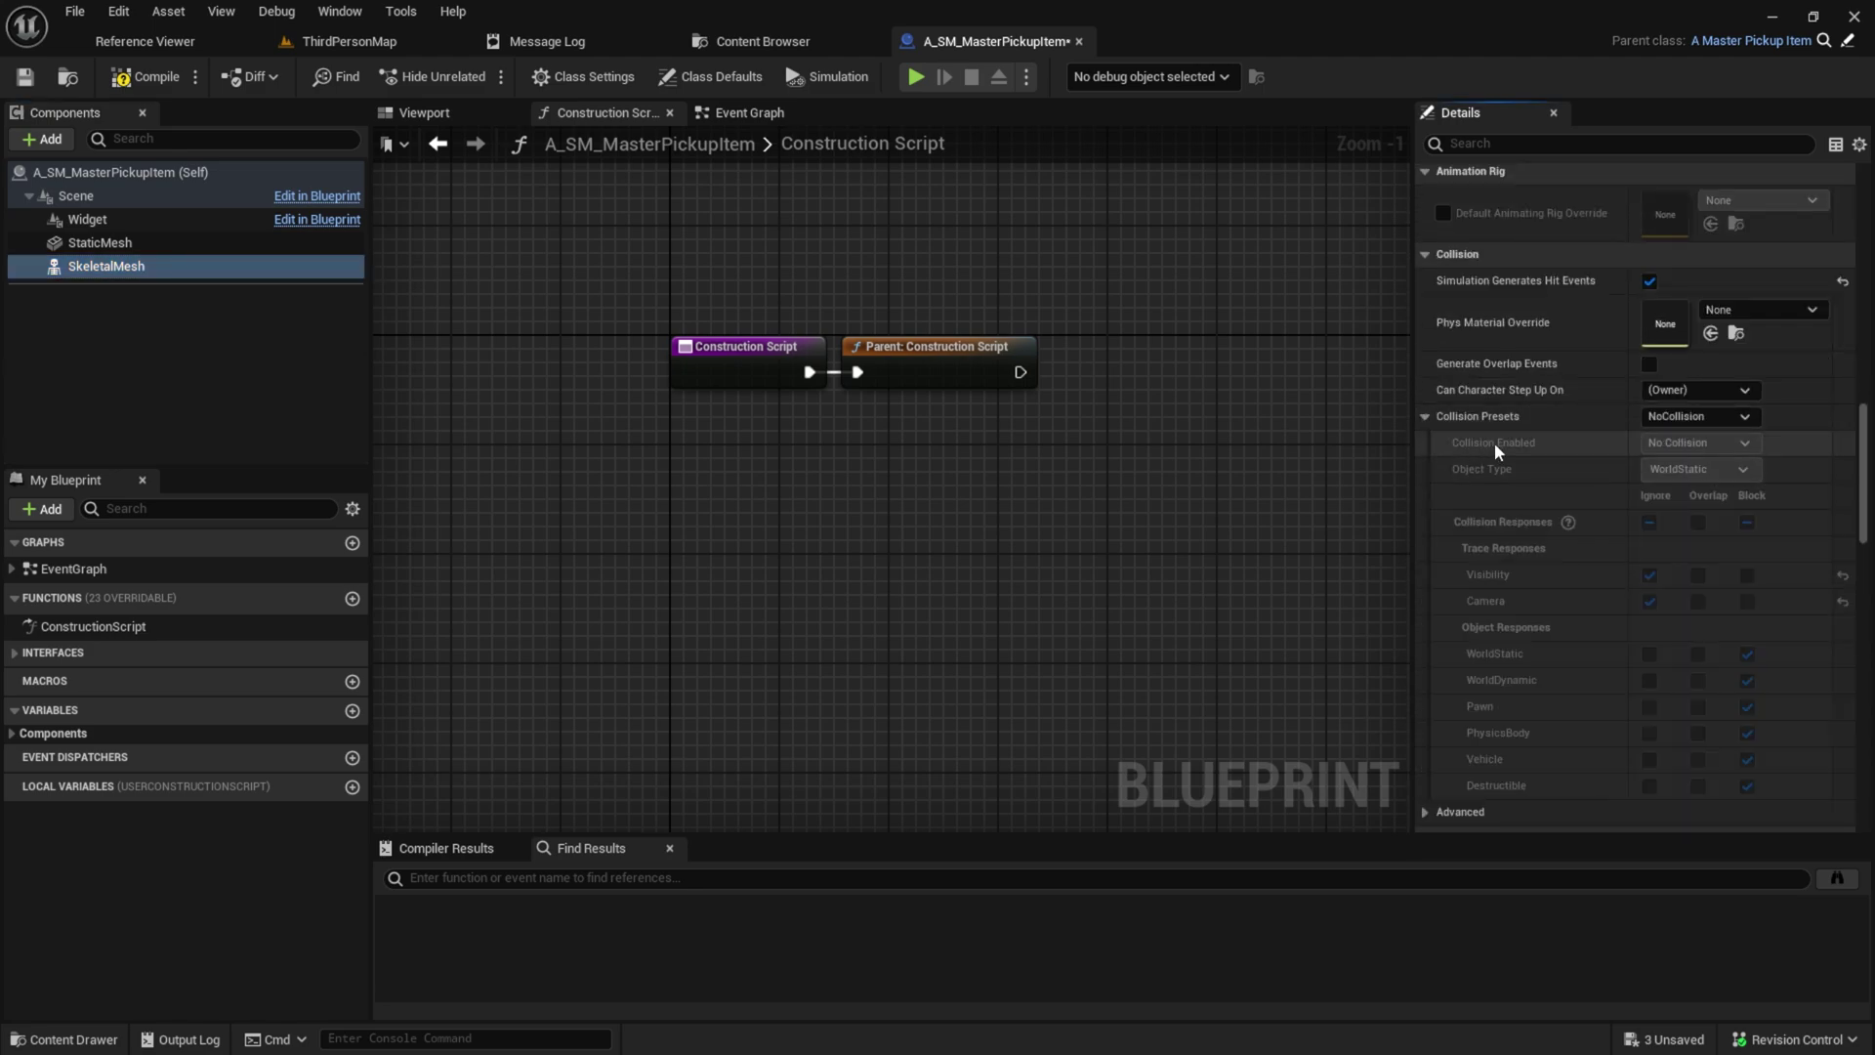
click(1649, 363)
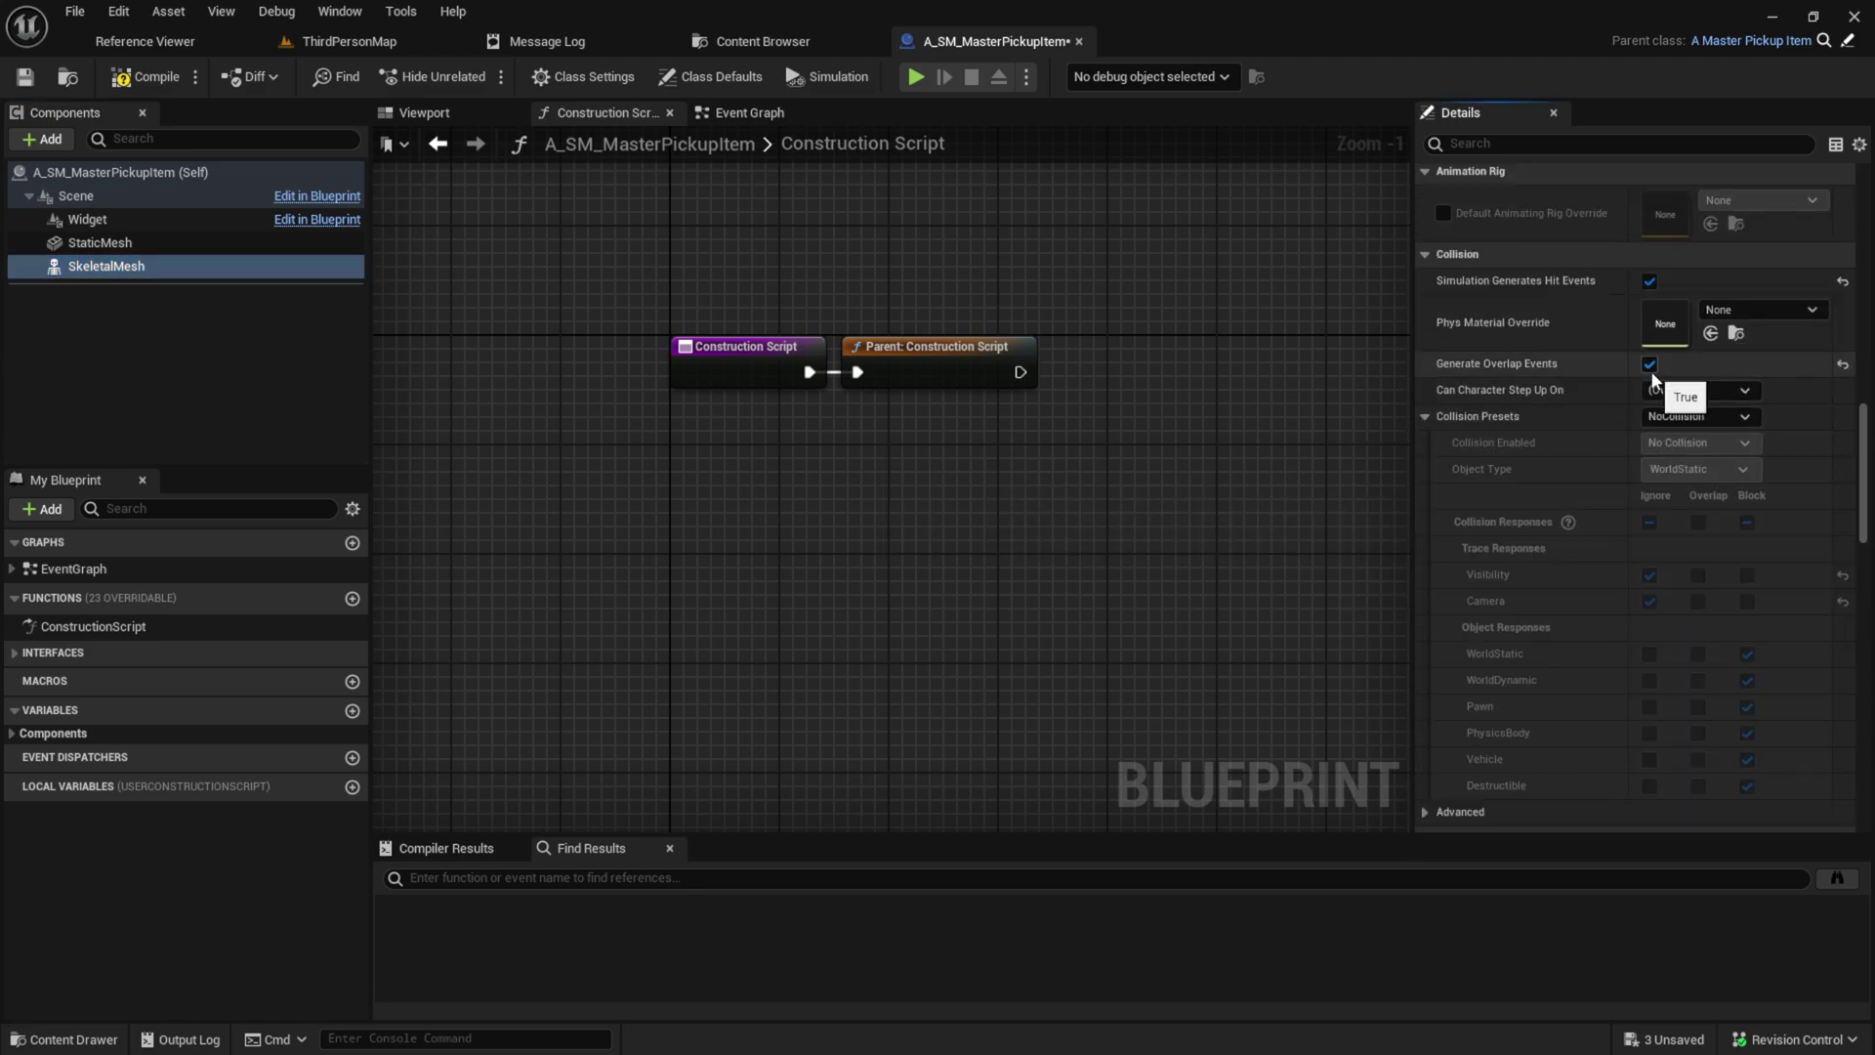
Set the SkeletalMesh collision preset to Custom with all responses on Block, except Pawn on Overlap
click(1674, 416)
click(1674, 430)
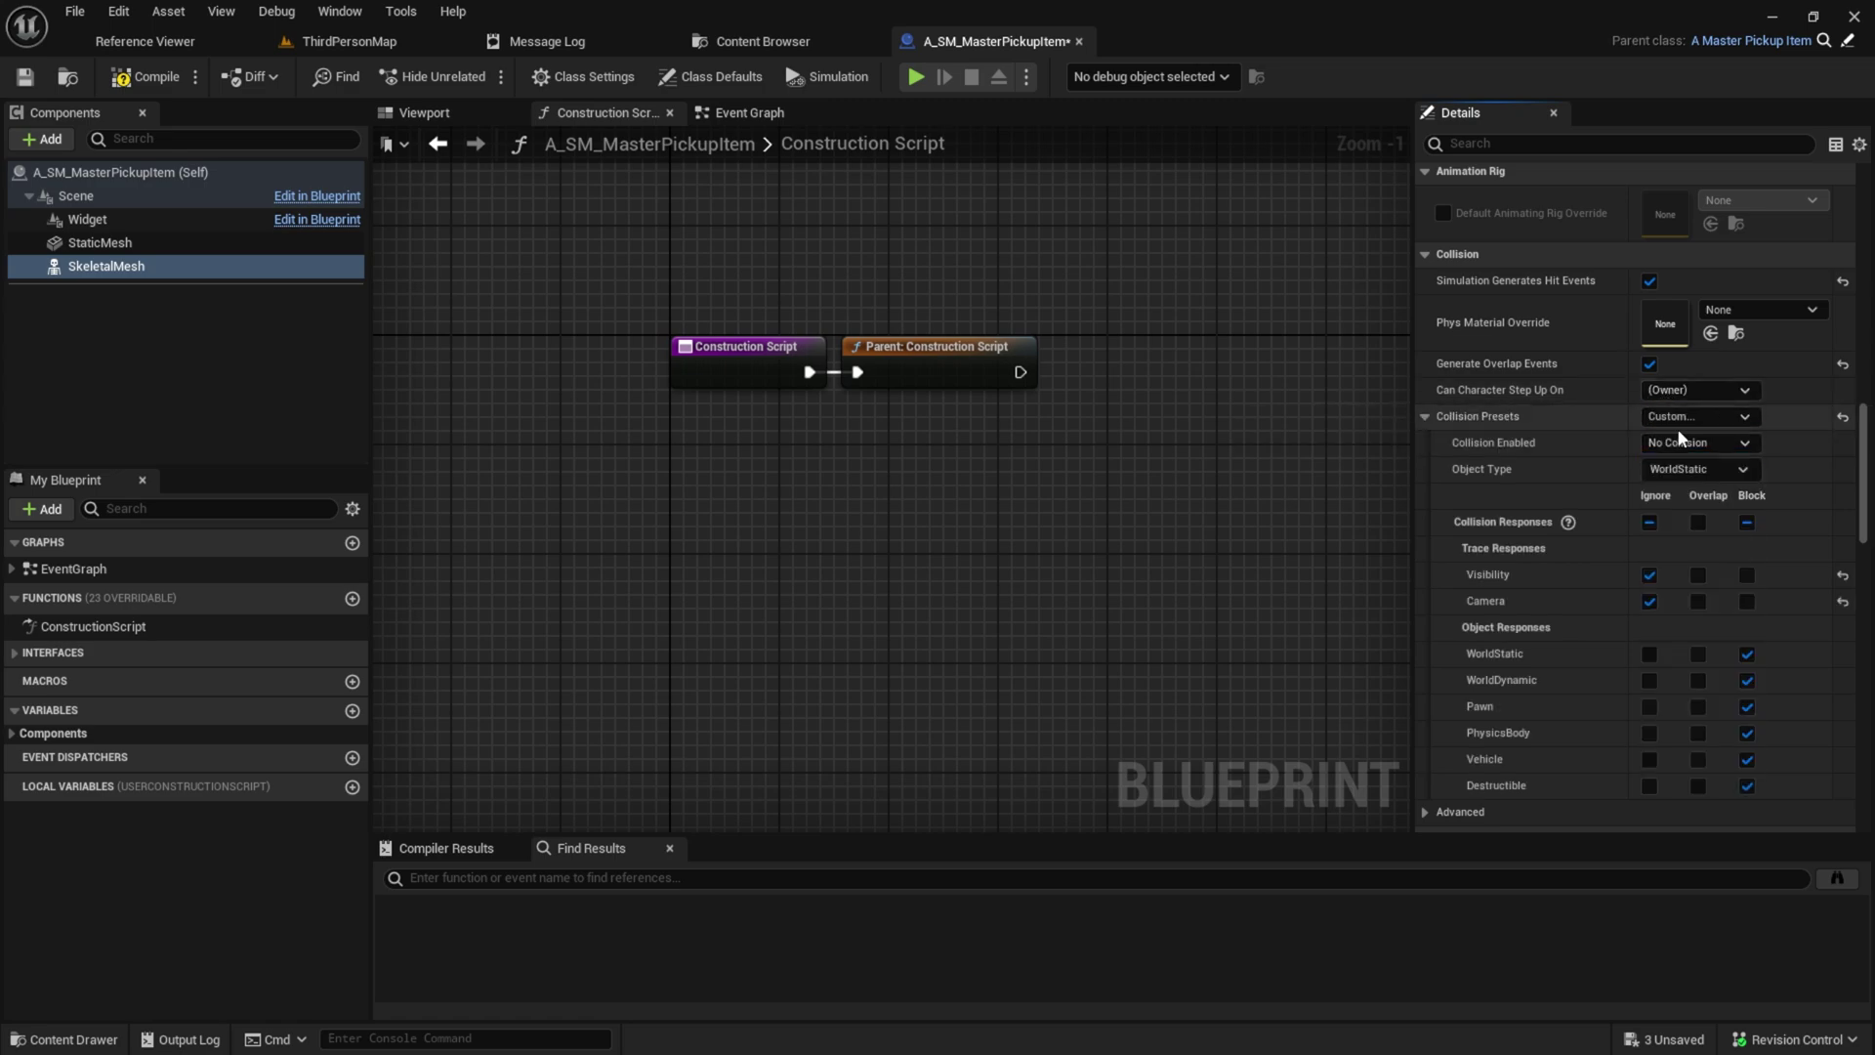
click(1746, 522)
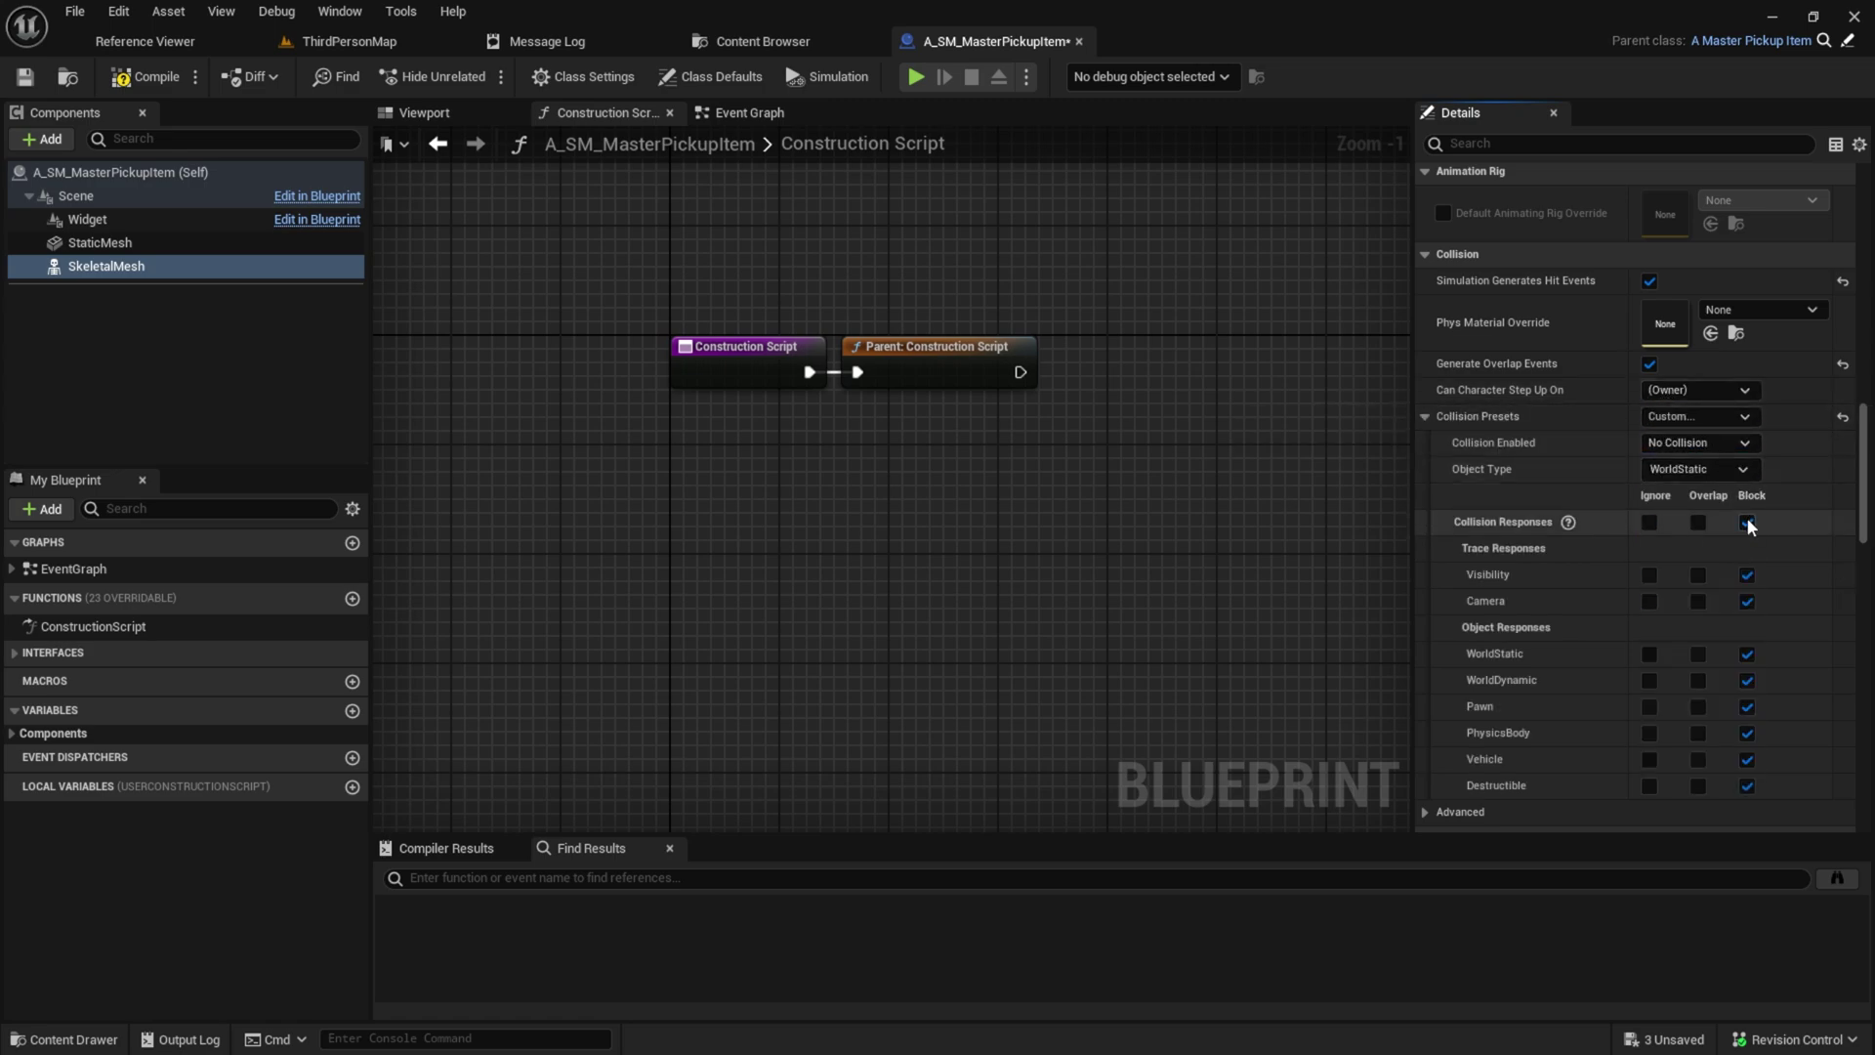
click(1698, 706)
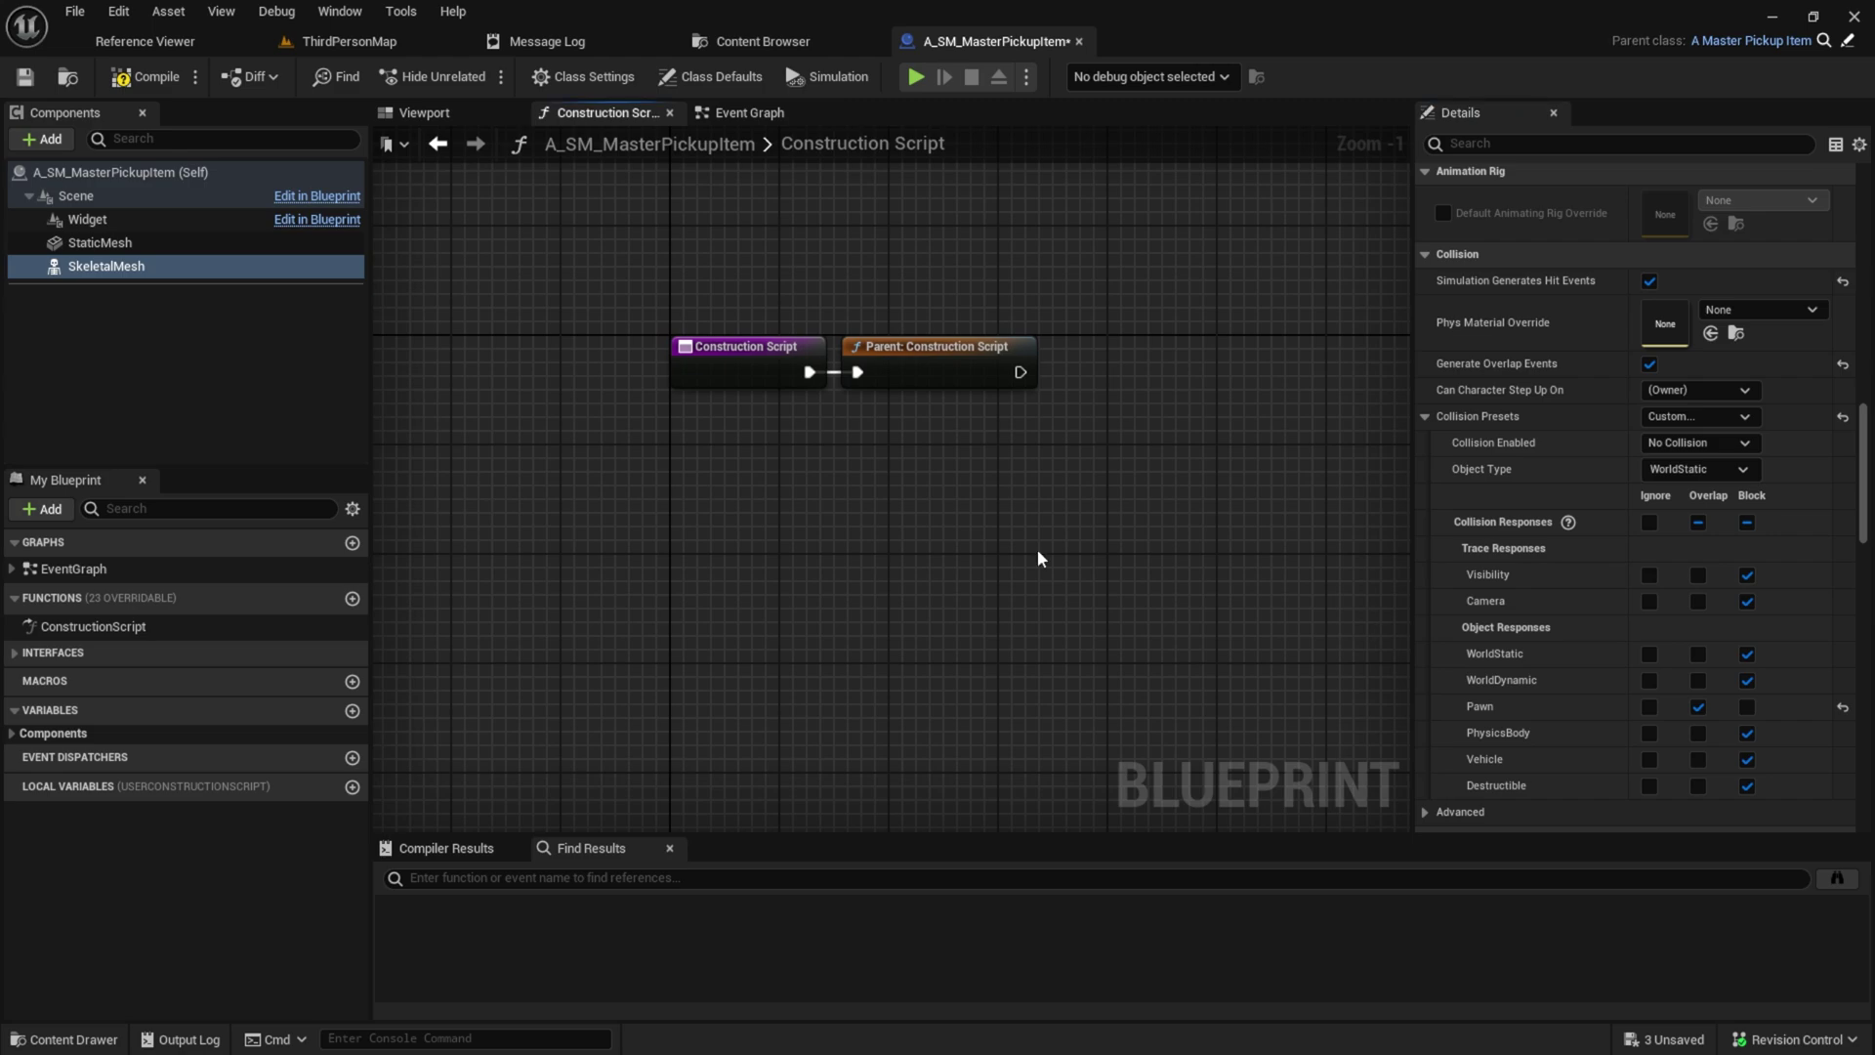
Add a Set Recording Settings node after the parent construction script and feed it from a Make S_RecordingSettings node
right_click(1010, 462)
text(set reco)
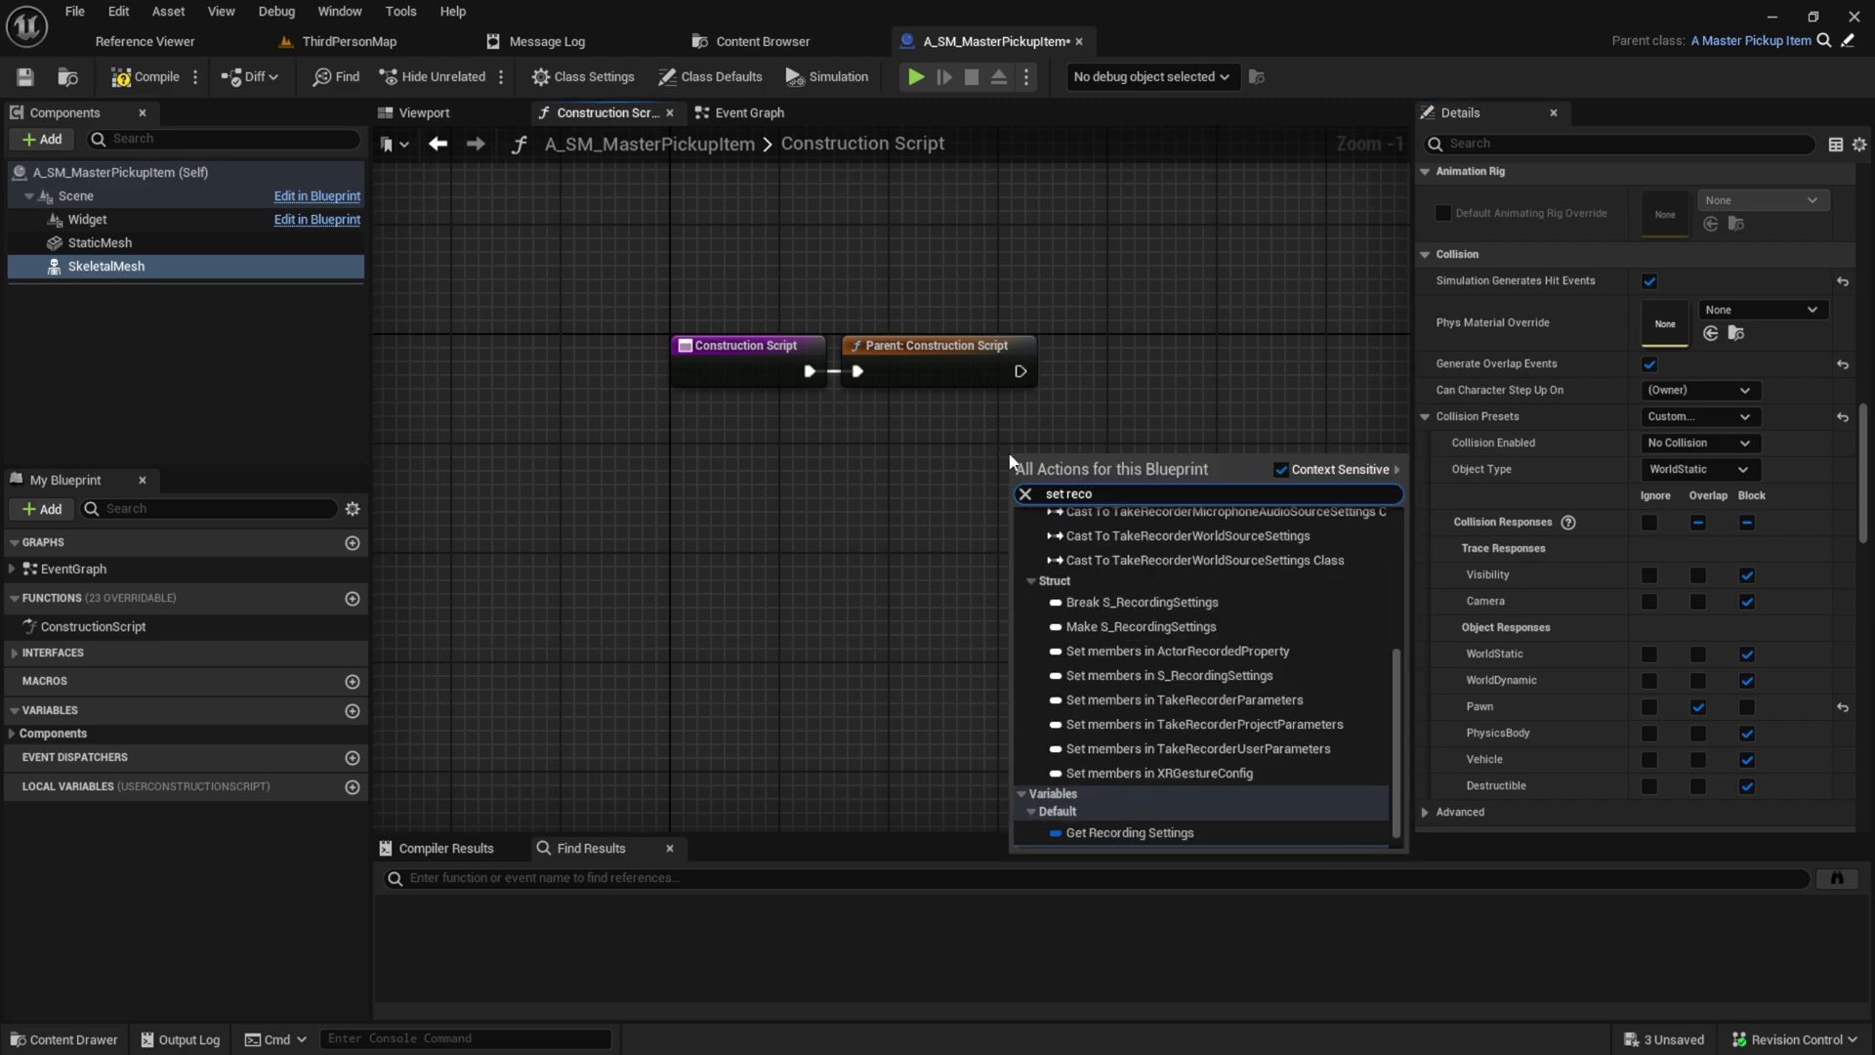
text(rd)
click(1130, 837)
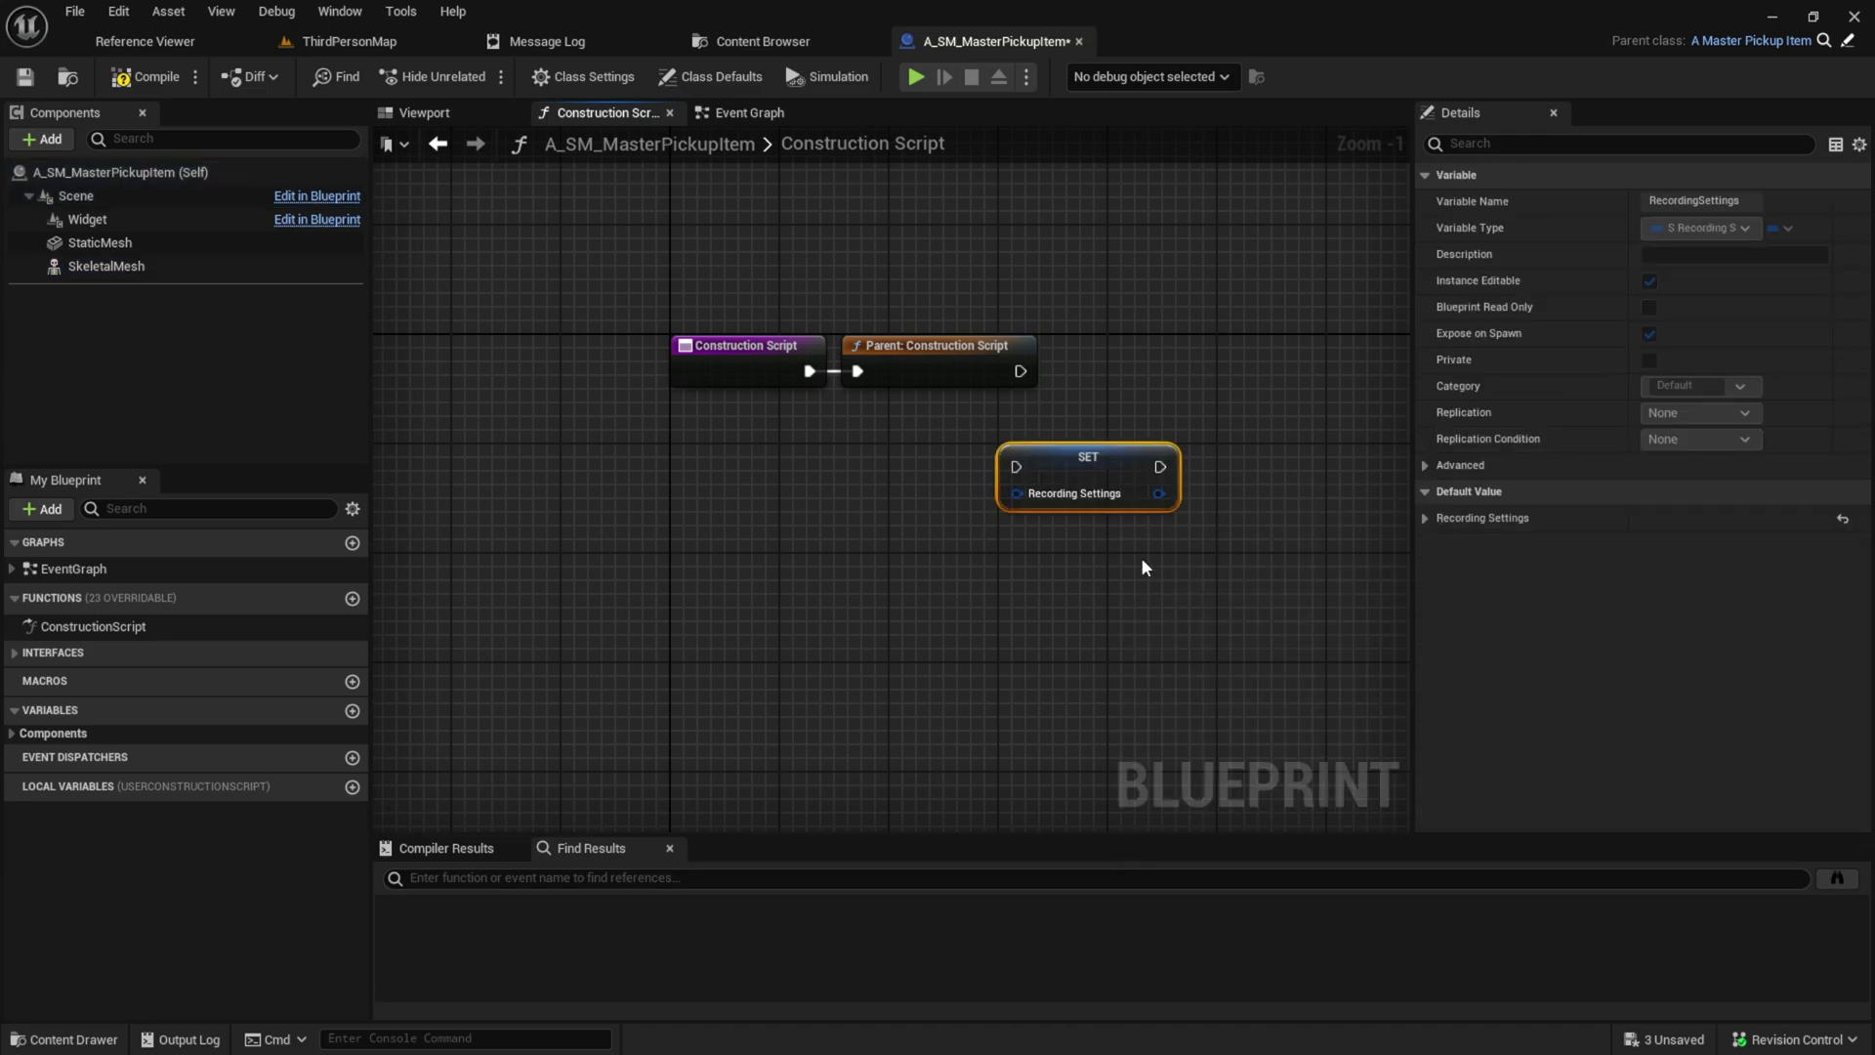
drag(1123, 483, 1022, 372)
drag(1133, 397, 1185, 529)
Add a Get Recording Settings node, connect it to a Break S_RecordingSettings node, and expand the break node's pins
right_drag(895, 575, 1021, 535)
right_click(857, 566)
text(get record)
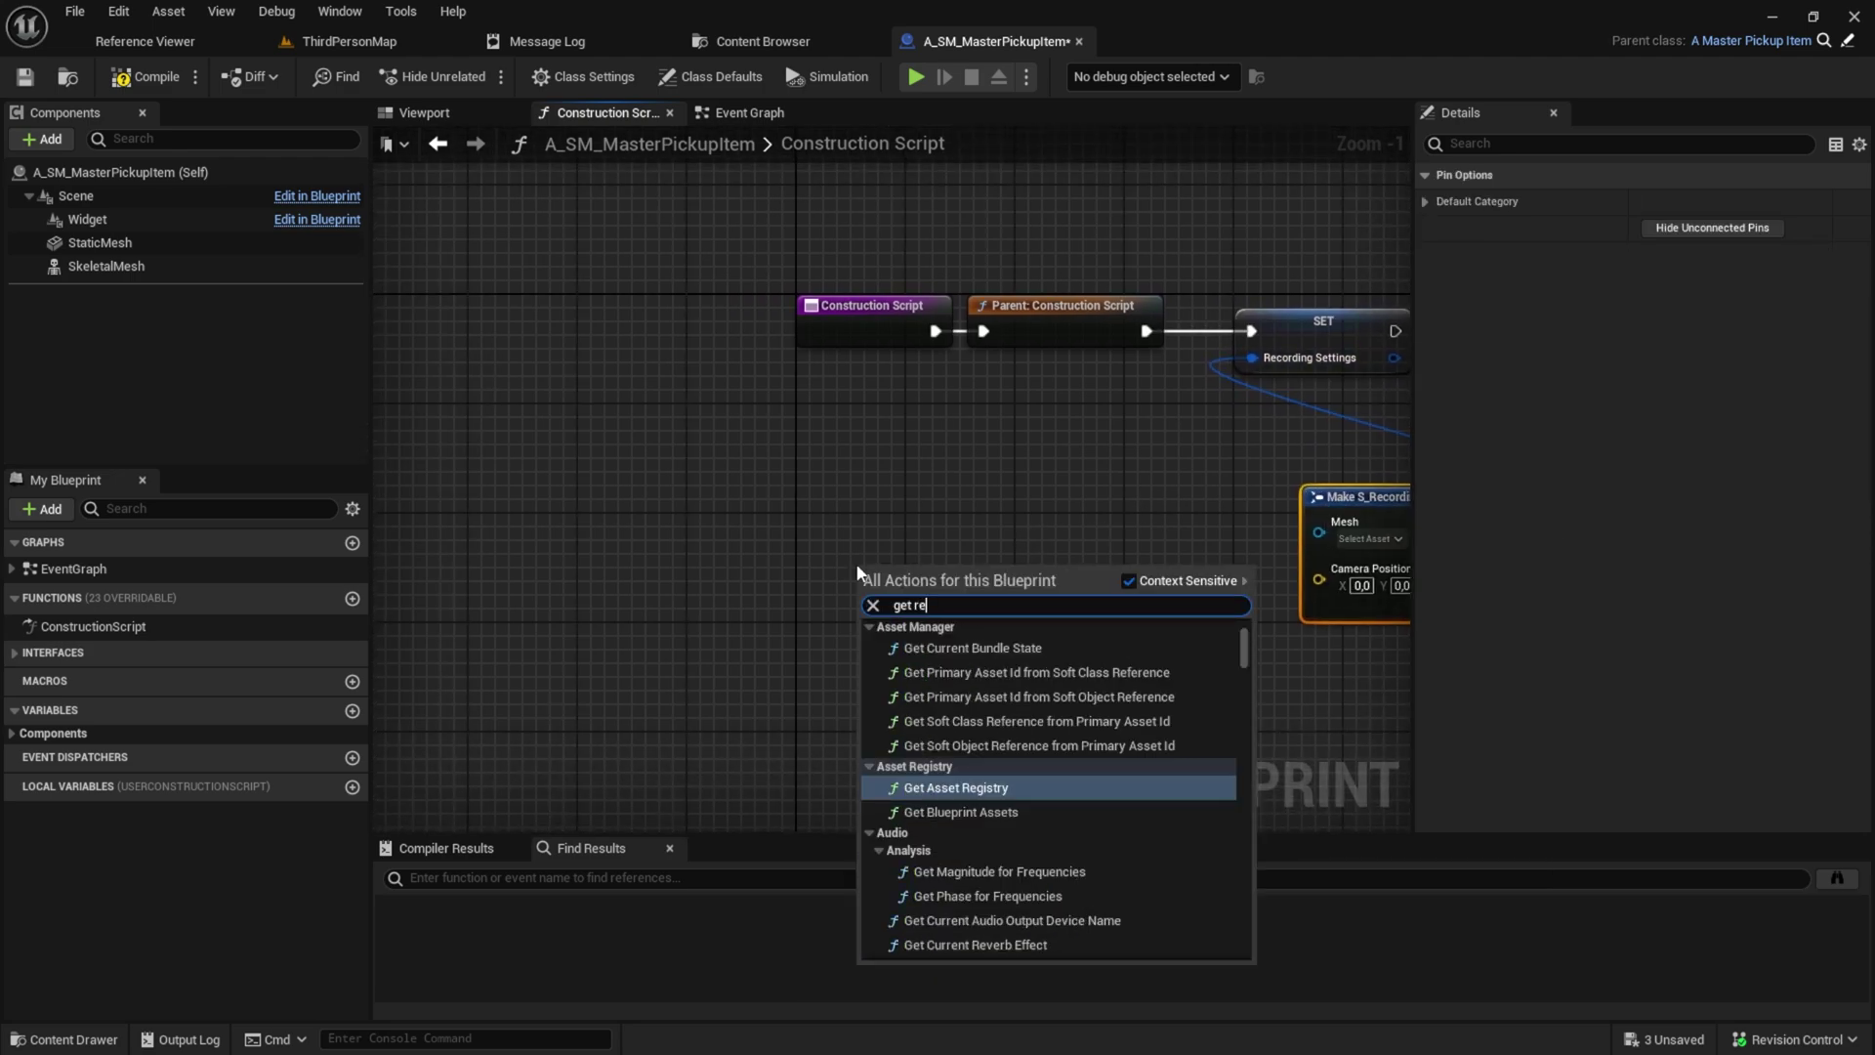
key(Return)
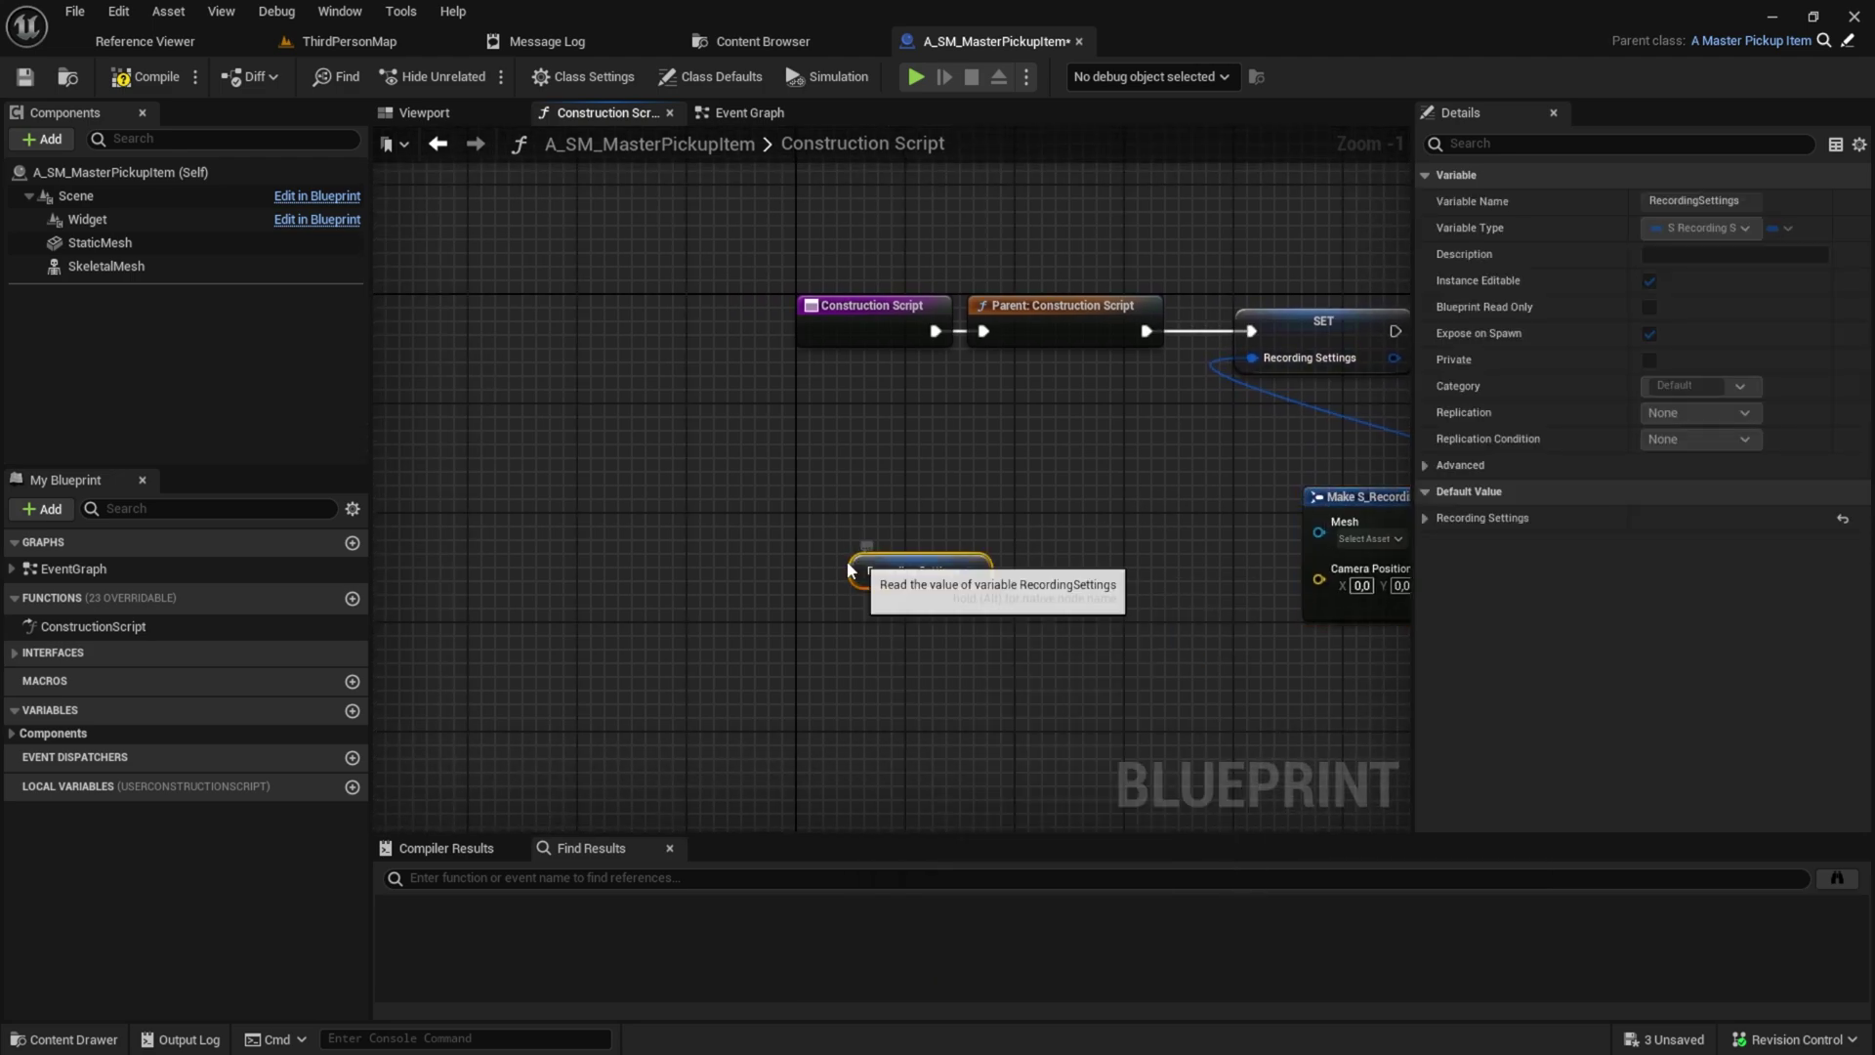
drag(857, 566, 625, 580)
drag(738, 584, 793, 570)
text(break)
key(Return)
click(916, 653)
Expand all pins of the Make S_RecordingSettings node and save the blueprint
right_drag(1123, 651, 933, 612)
scroll(934, 612, down, 1)
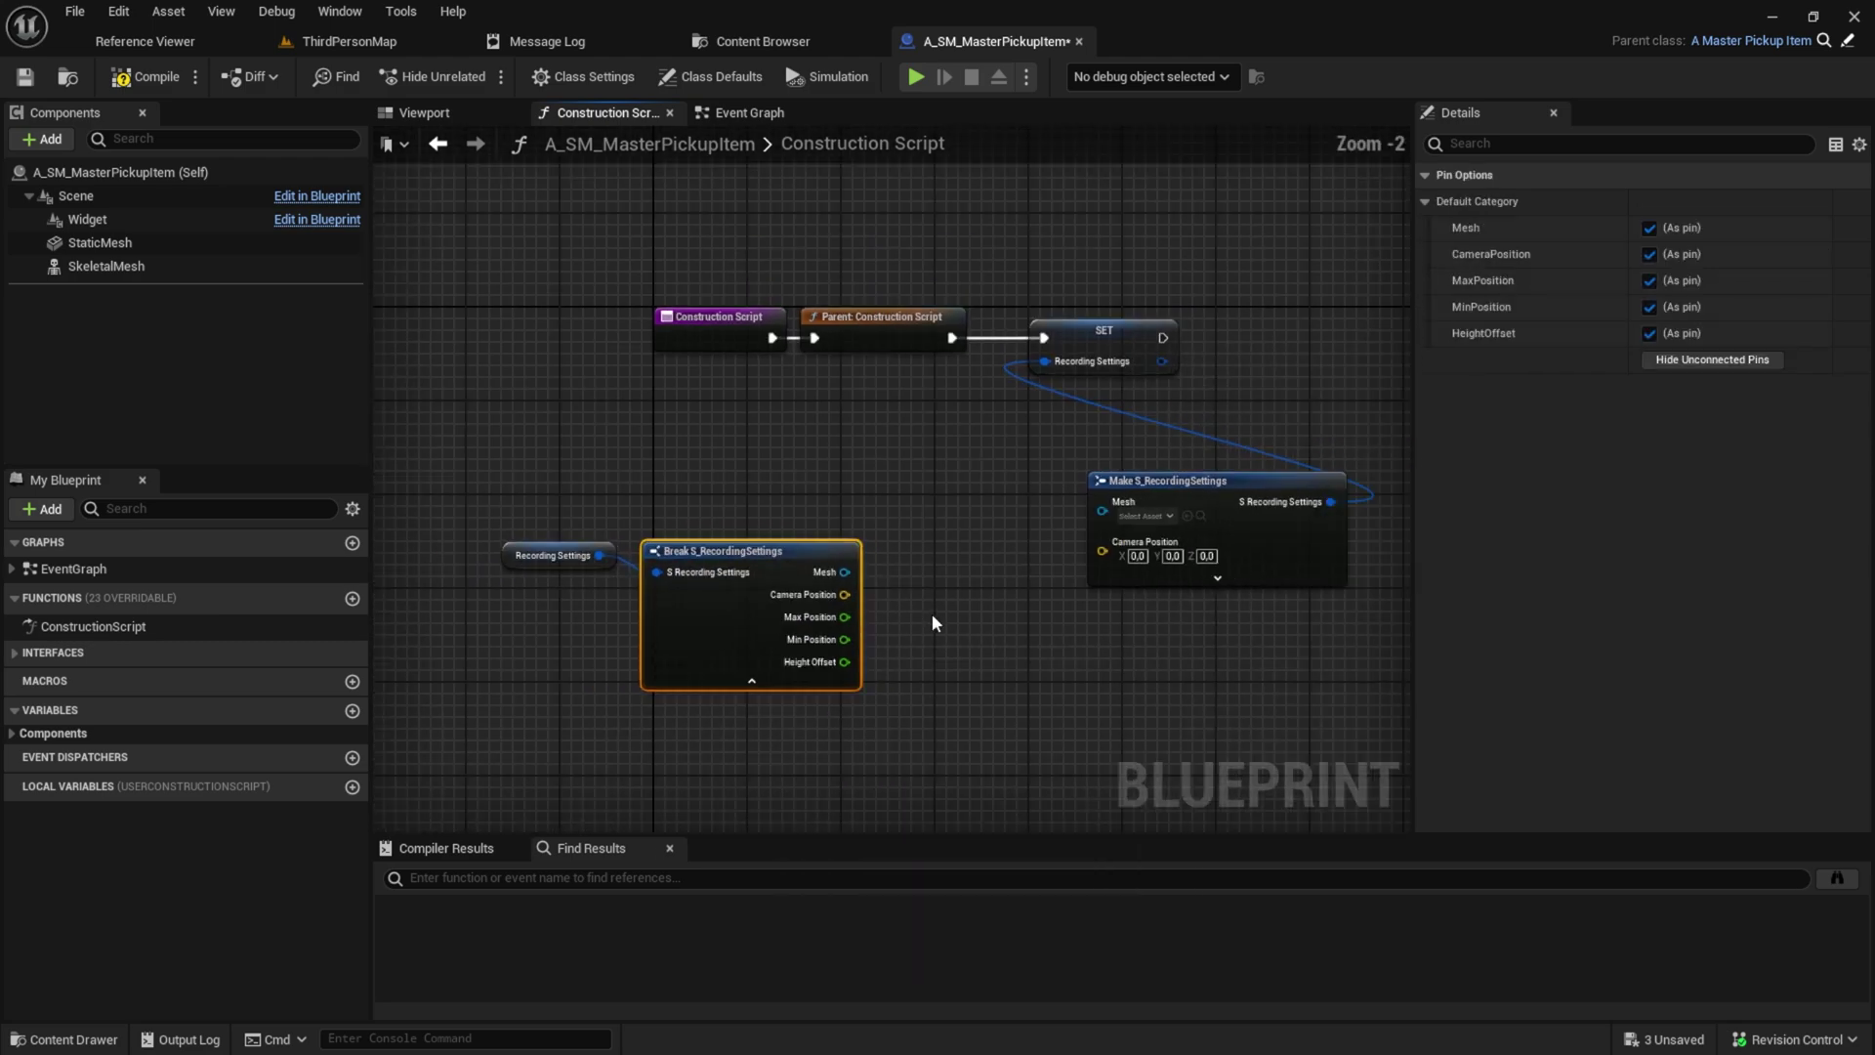
click(1218, 576)
click(980, 517)
right_drag(981, 517, 1011, 509)
key(ctrl+s)
Open the S_RecordingSettings structure from the Inventory folder and add a variable named SkeletalMesh
key(ctrl+space)
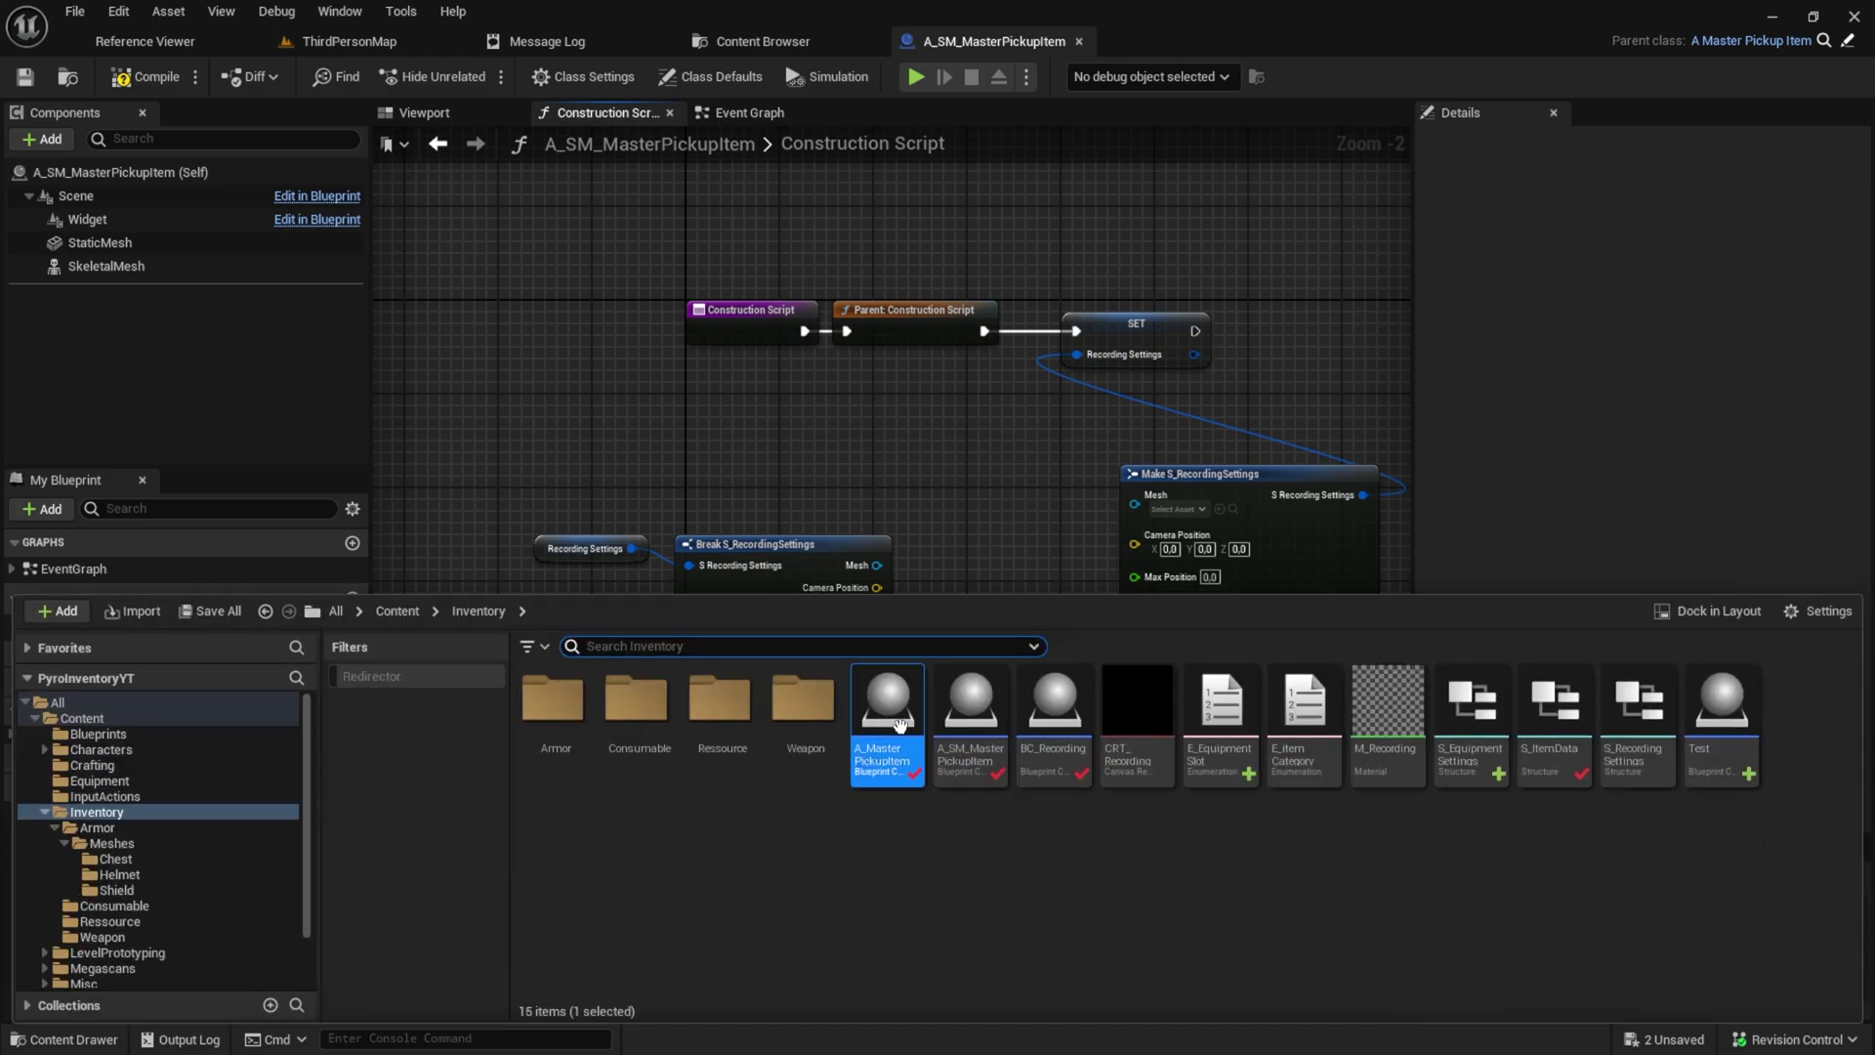
click(849, 852)
double_click(1637, 713)
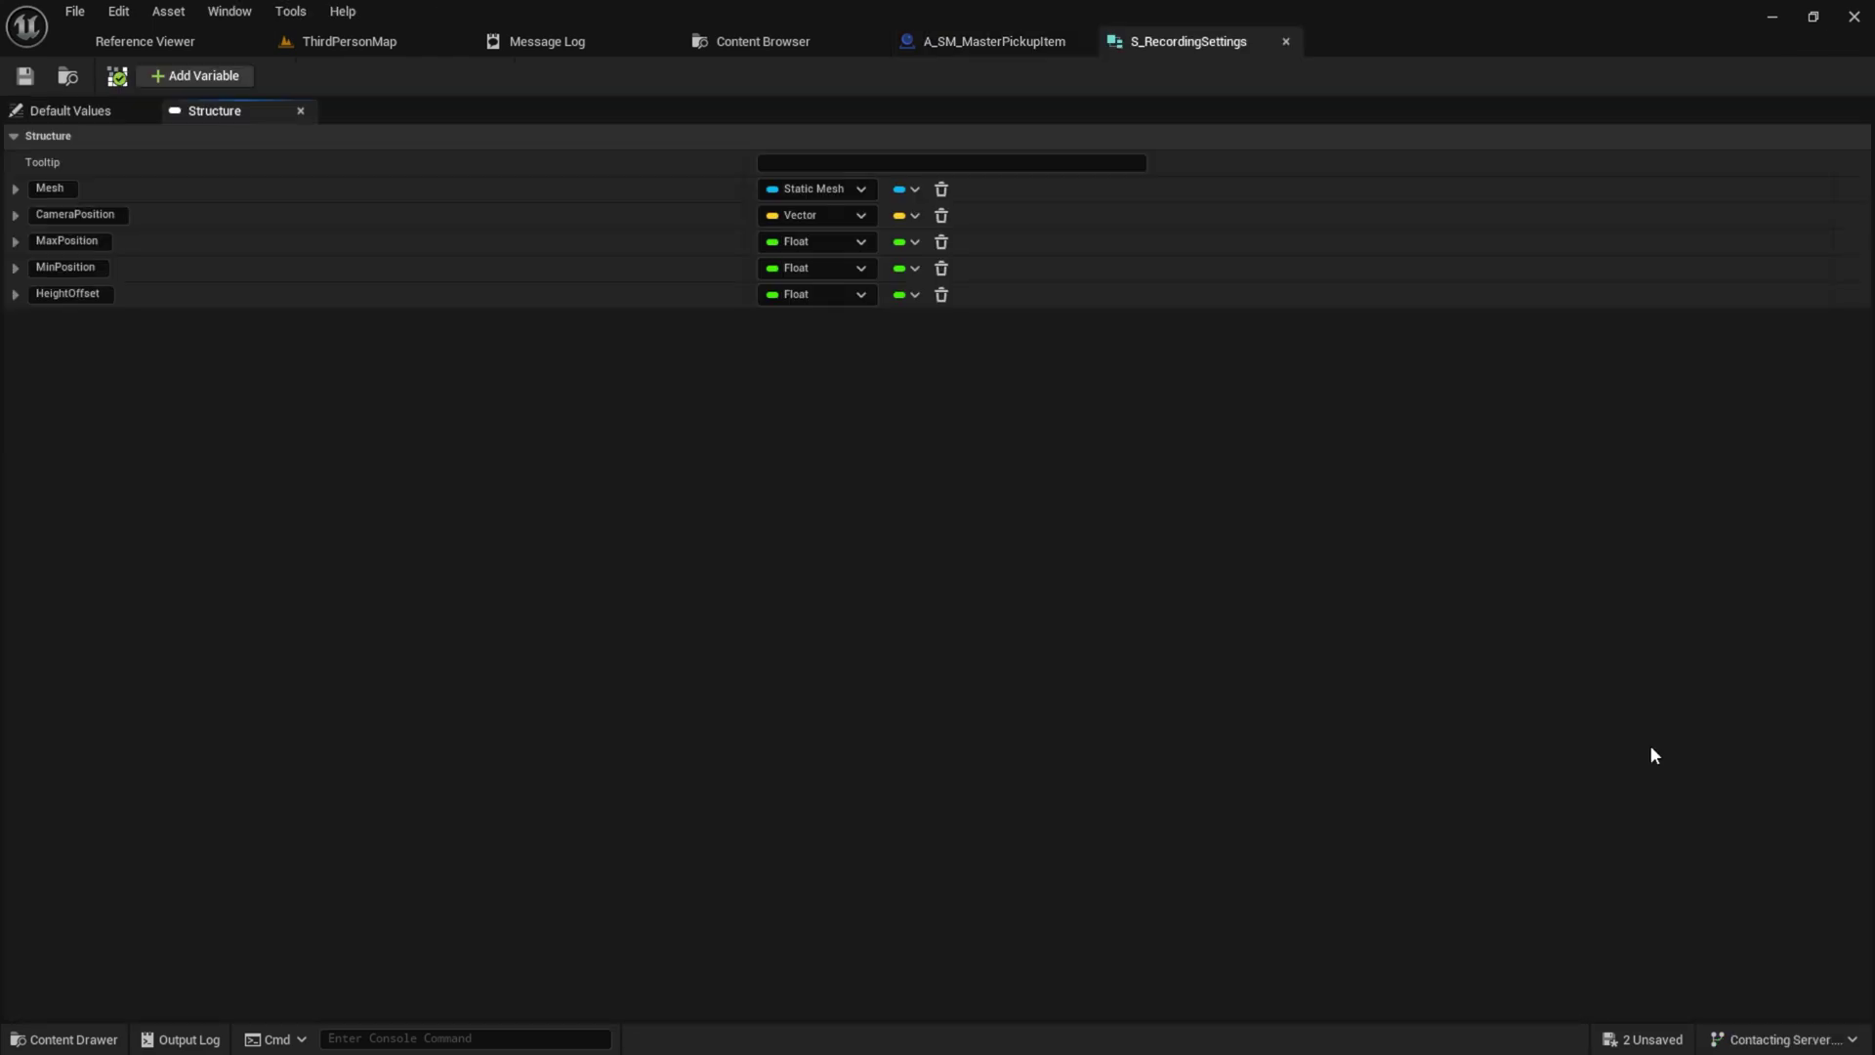
click(208, 78)
double_click(74, 320)
text(SkeletalMesh)
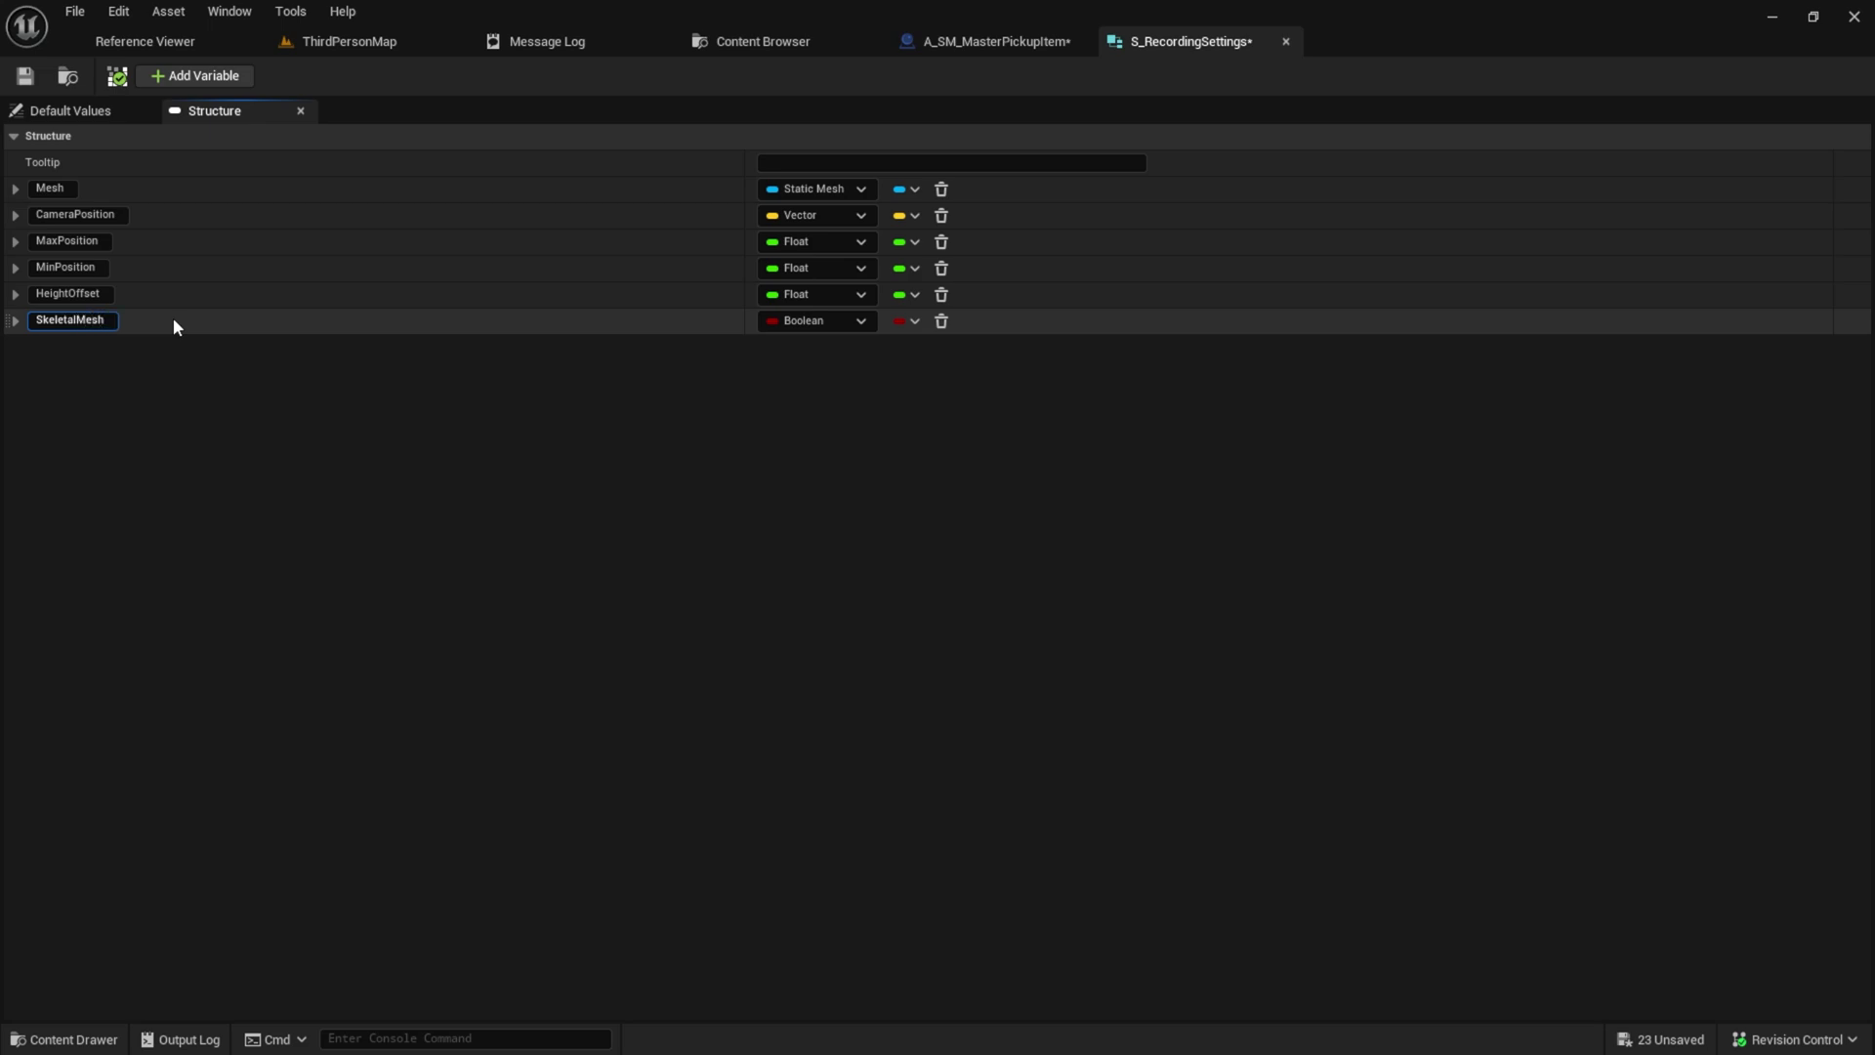
key(Return)
Set the SkeletalMesh variable's type to a Skeletal Mesh object reference and save the structure
click(836, 321)
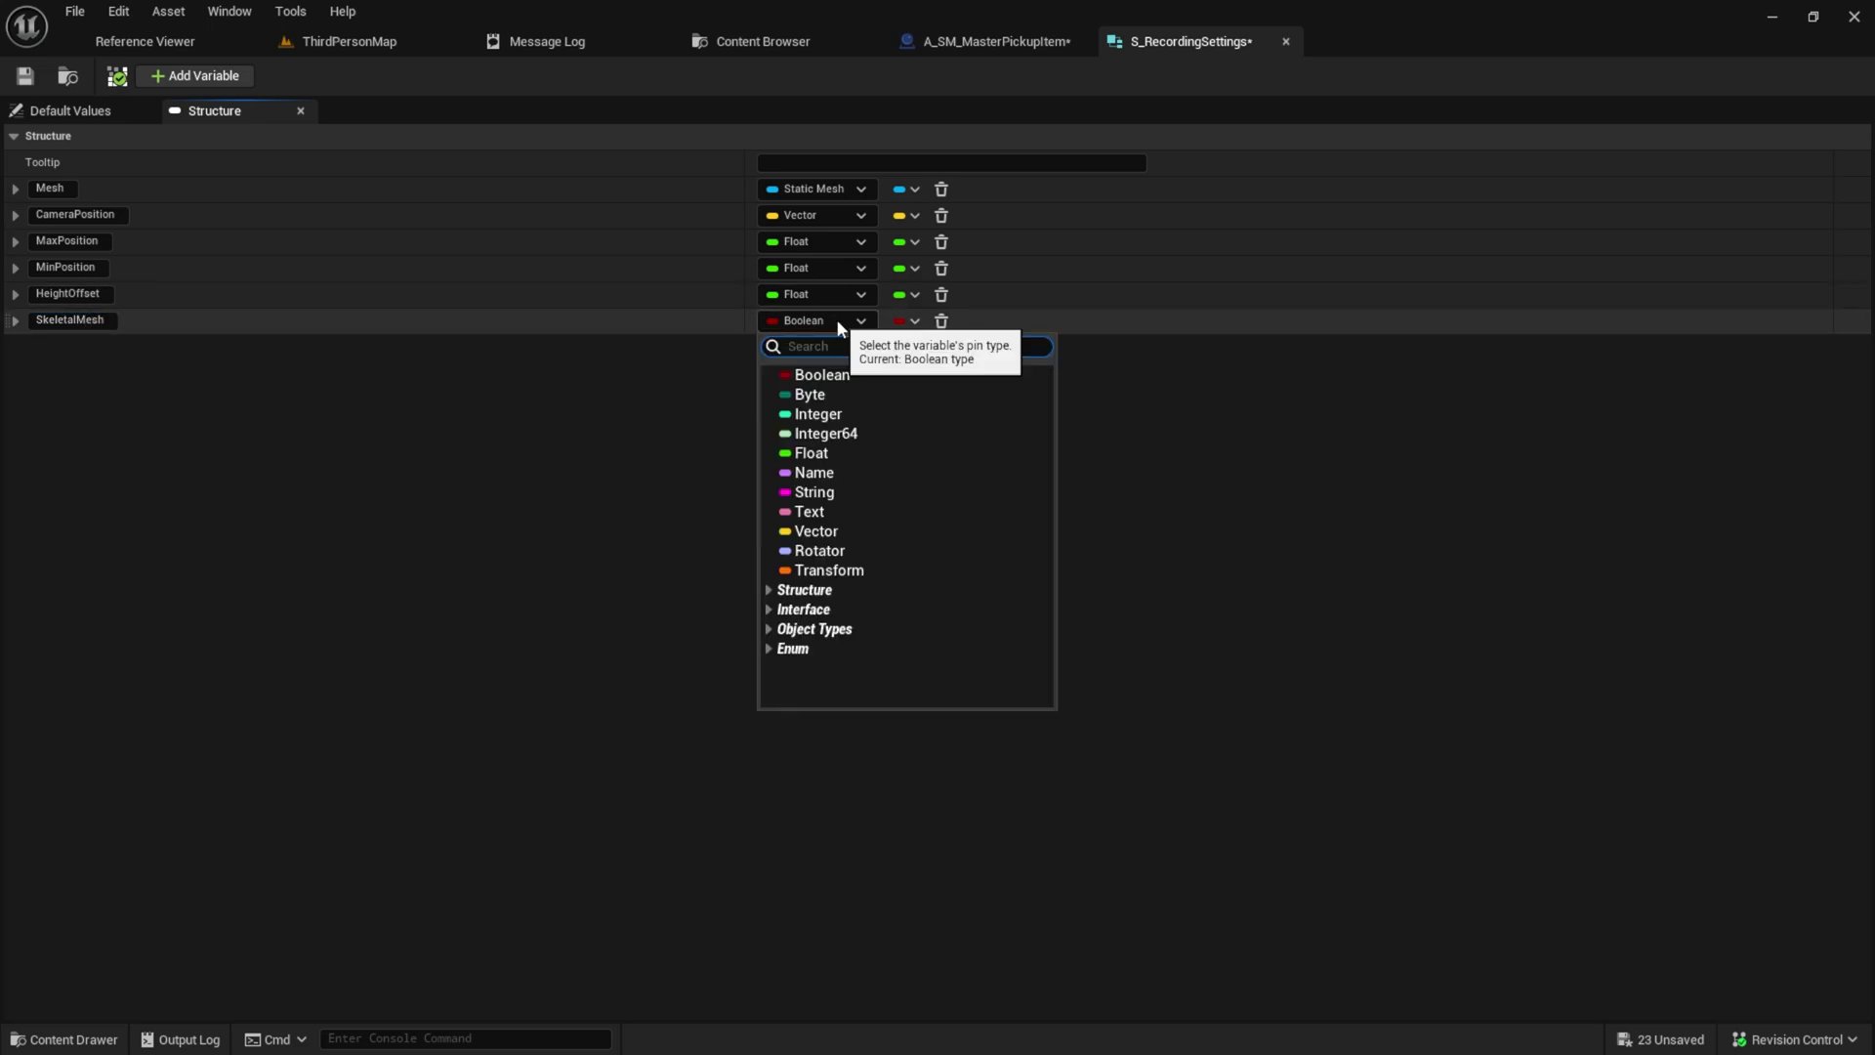
text(Skele)
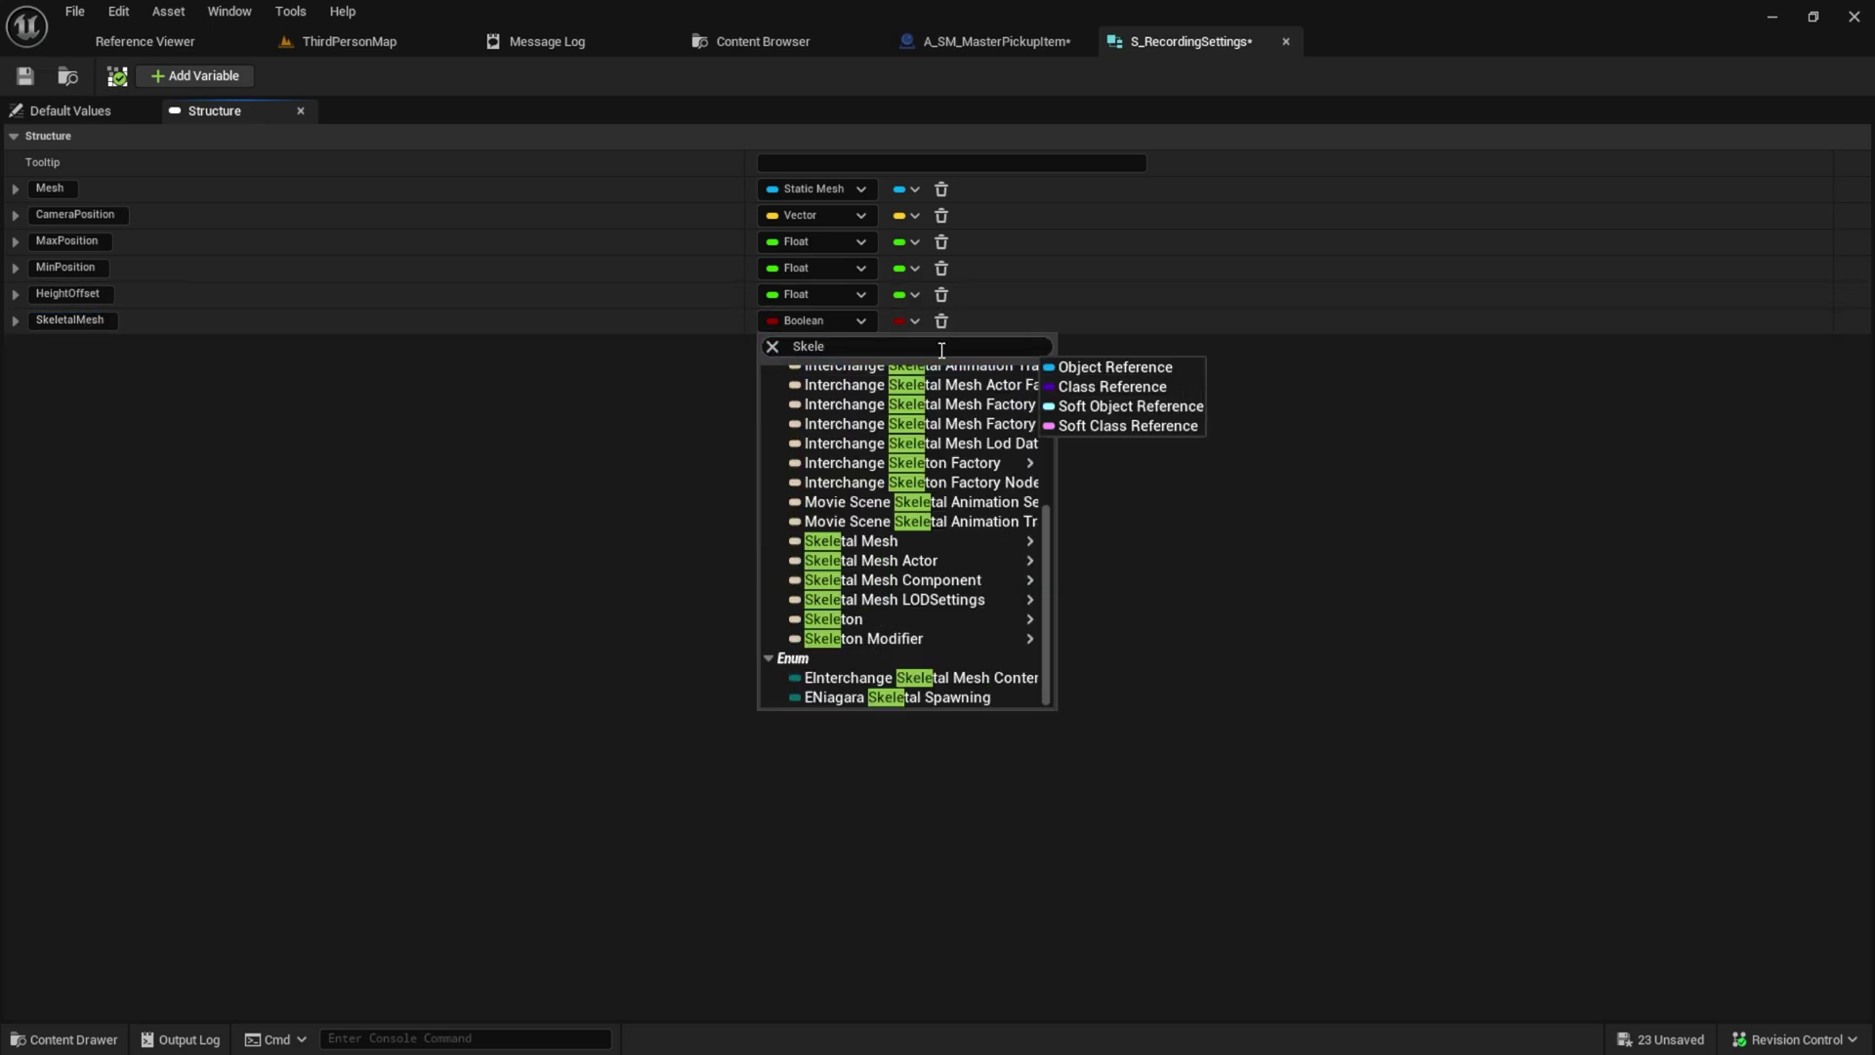
text(tal mes)
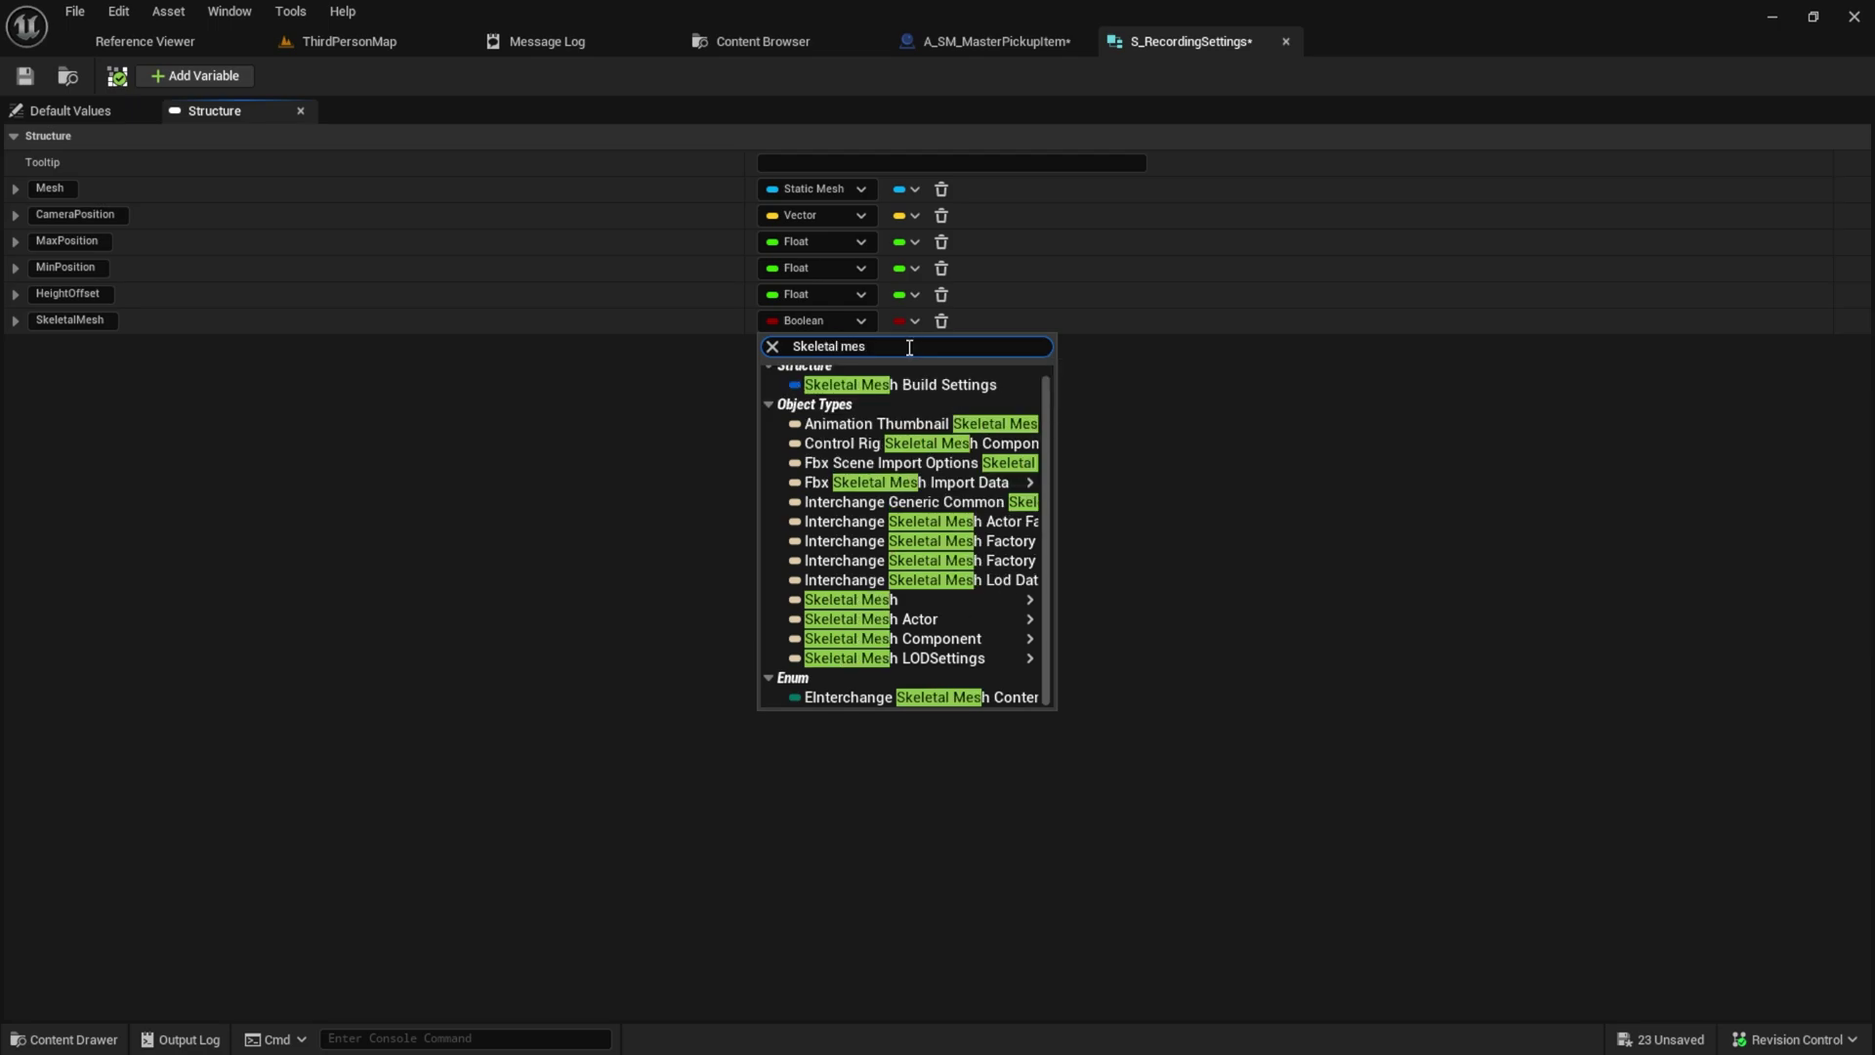
mouse_move(879, 609)
click(1084, 612)
click(27, 78)
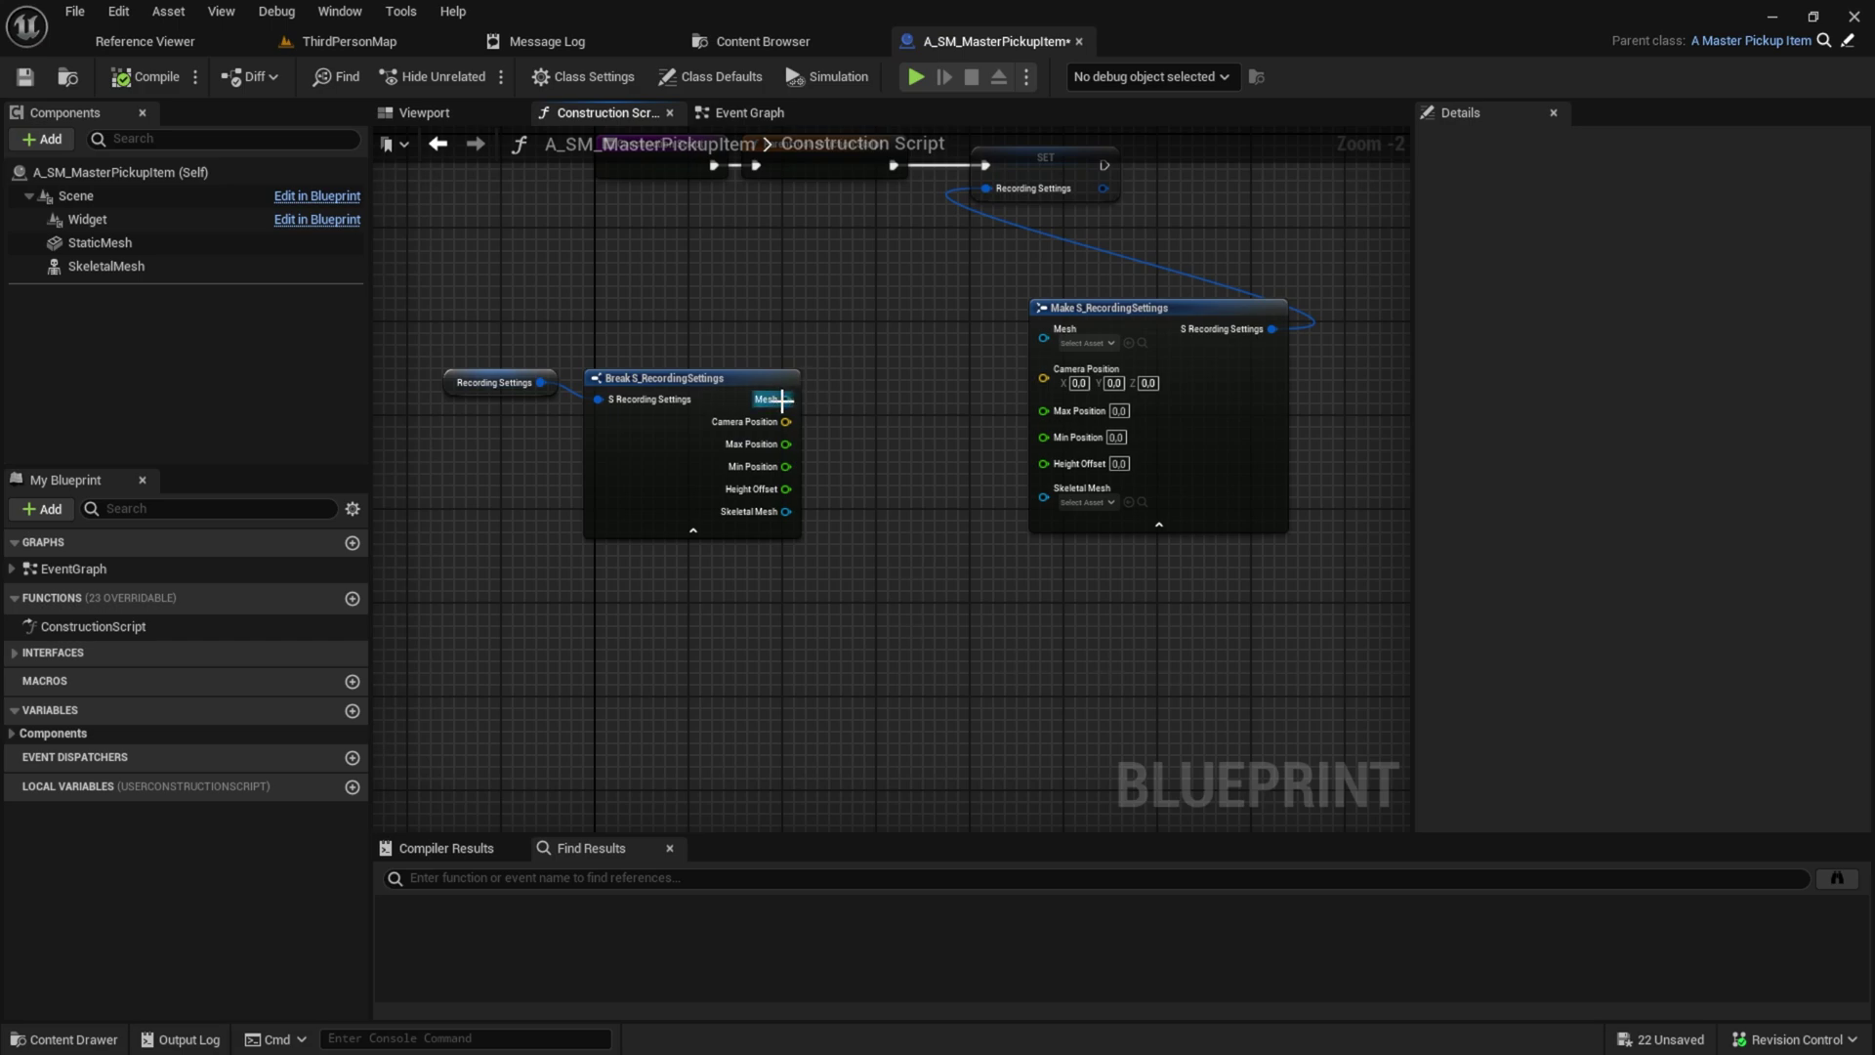
Connect Camera Position, Max Position, Min Position and Height Offset from the Break to the Make S_RecordingSettings node, leaving Mesh unlinked
mouse_move(782, 400)
mouse_down()
mouse_move(1050, 342)
mouse_move(786, 424)
mouse_up()
drag(786, 445, 1043, 375)
drag(786, 466, 1043, 397)
drag(786, 489, 1043, 419)
alt+click(786, 400)
Place a reference to the StaticMesh component in the graph and add a Get Static Mesh node from it
right_drag(777, 412, 936, 455)
drag(100, 243, 820, 400)
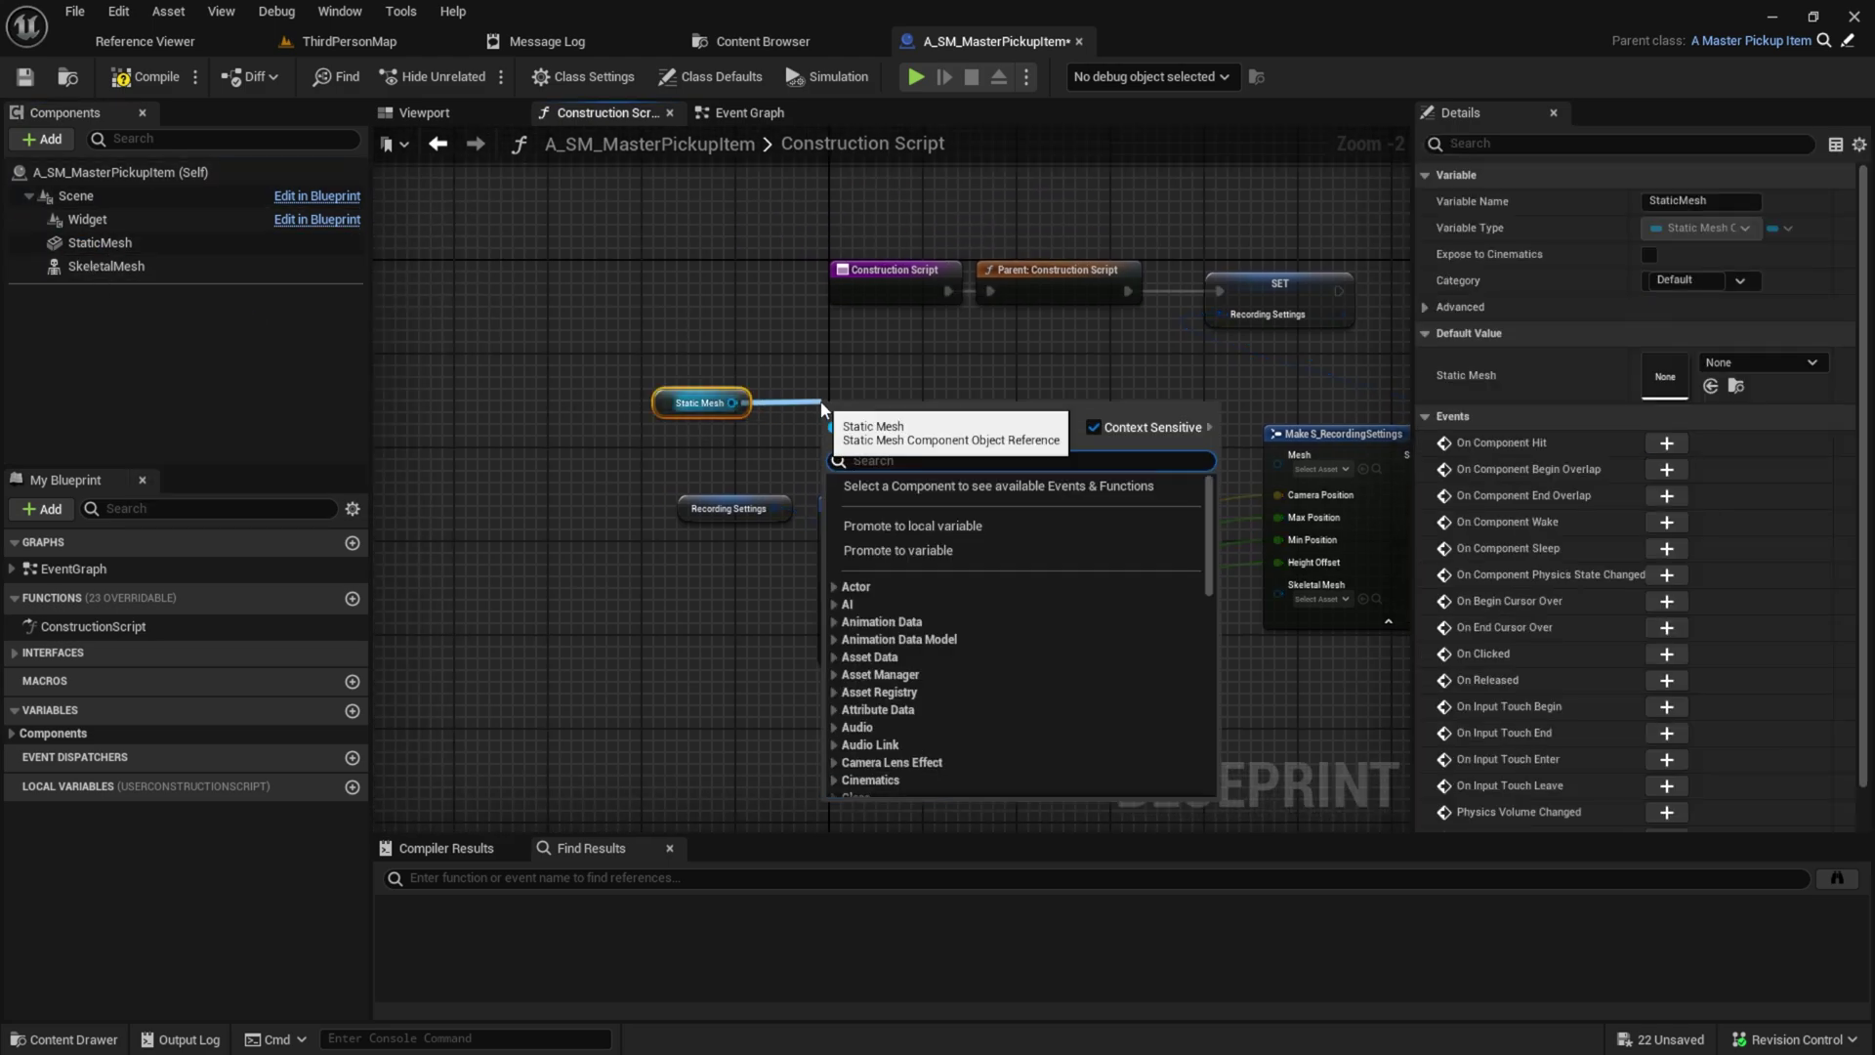
text(get stat)
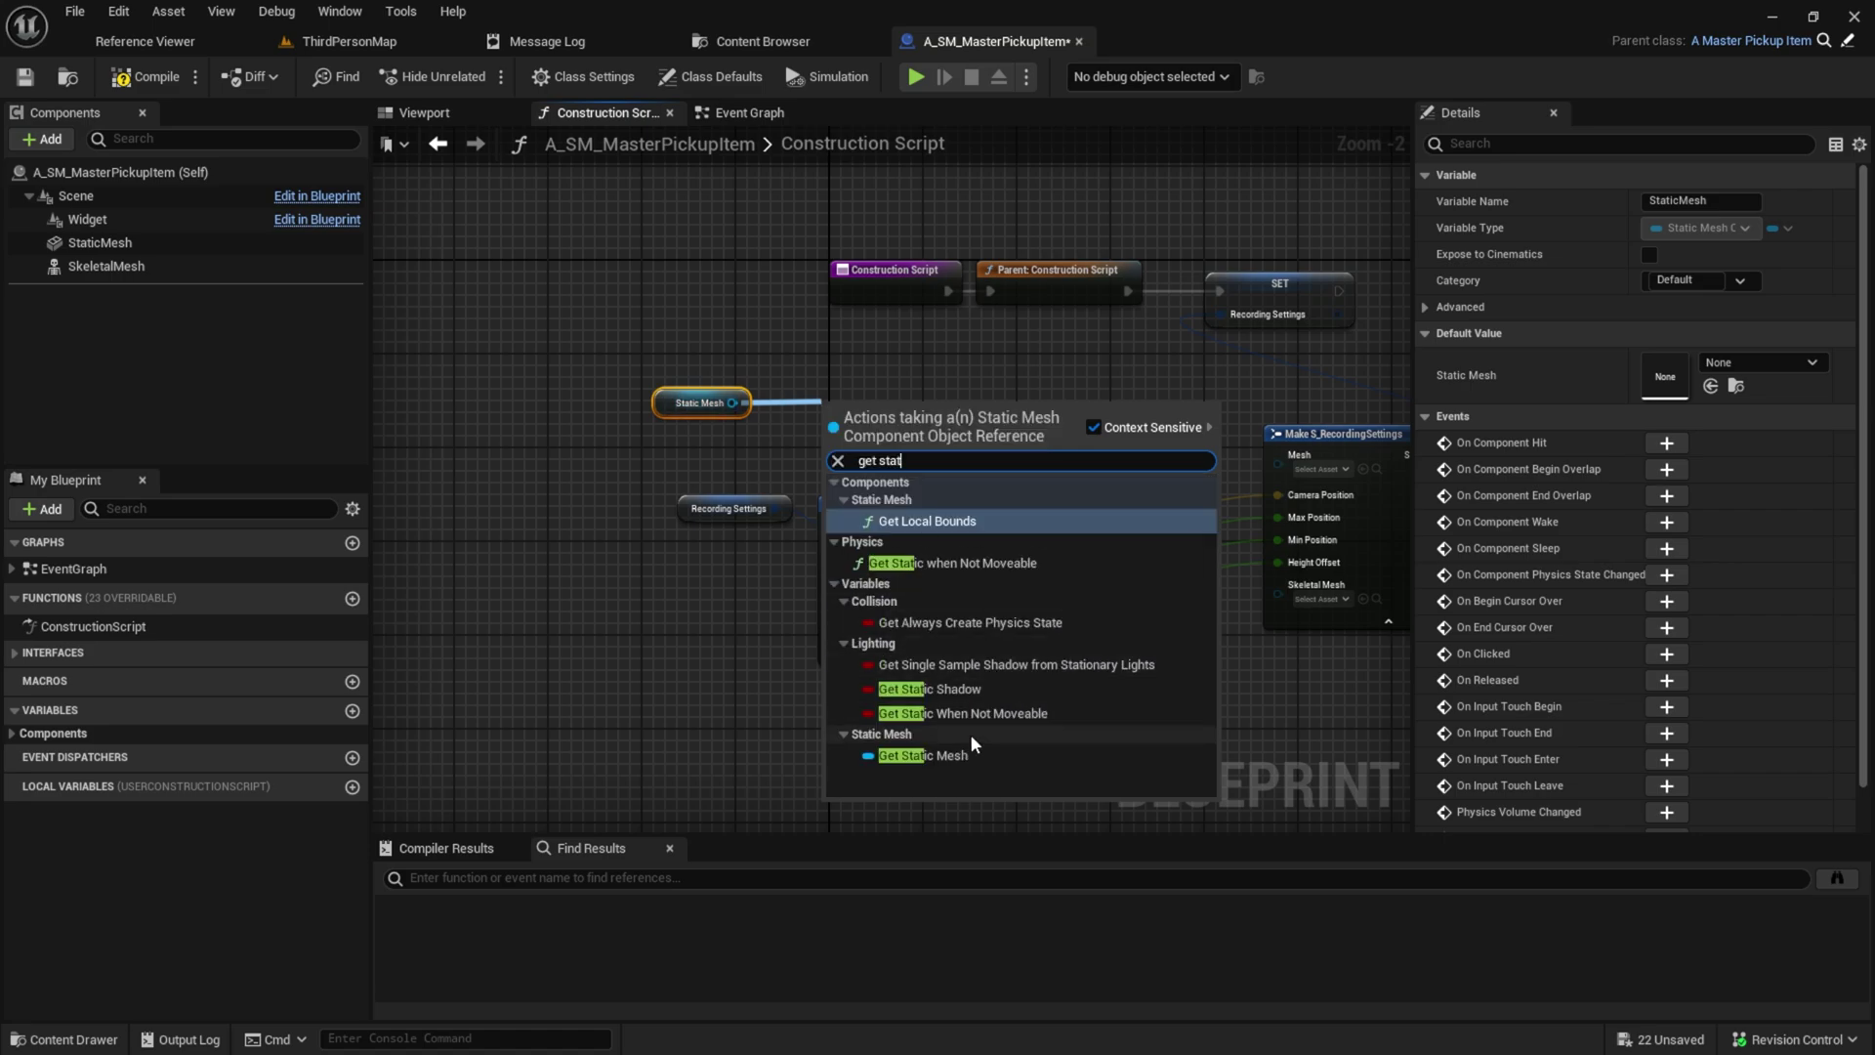
click(923, 755)
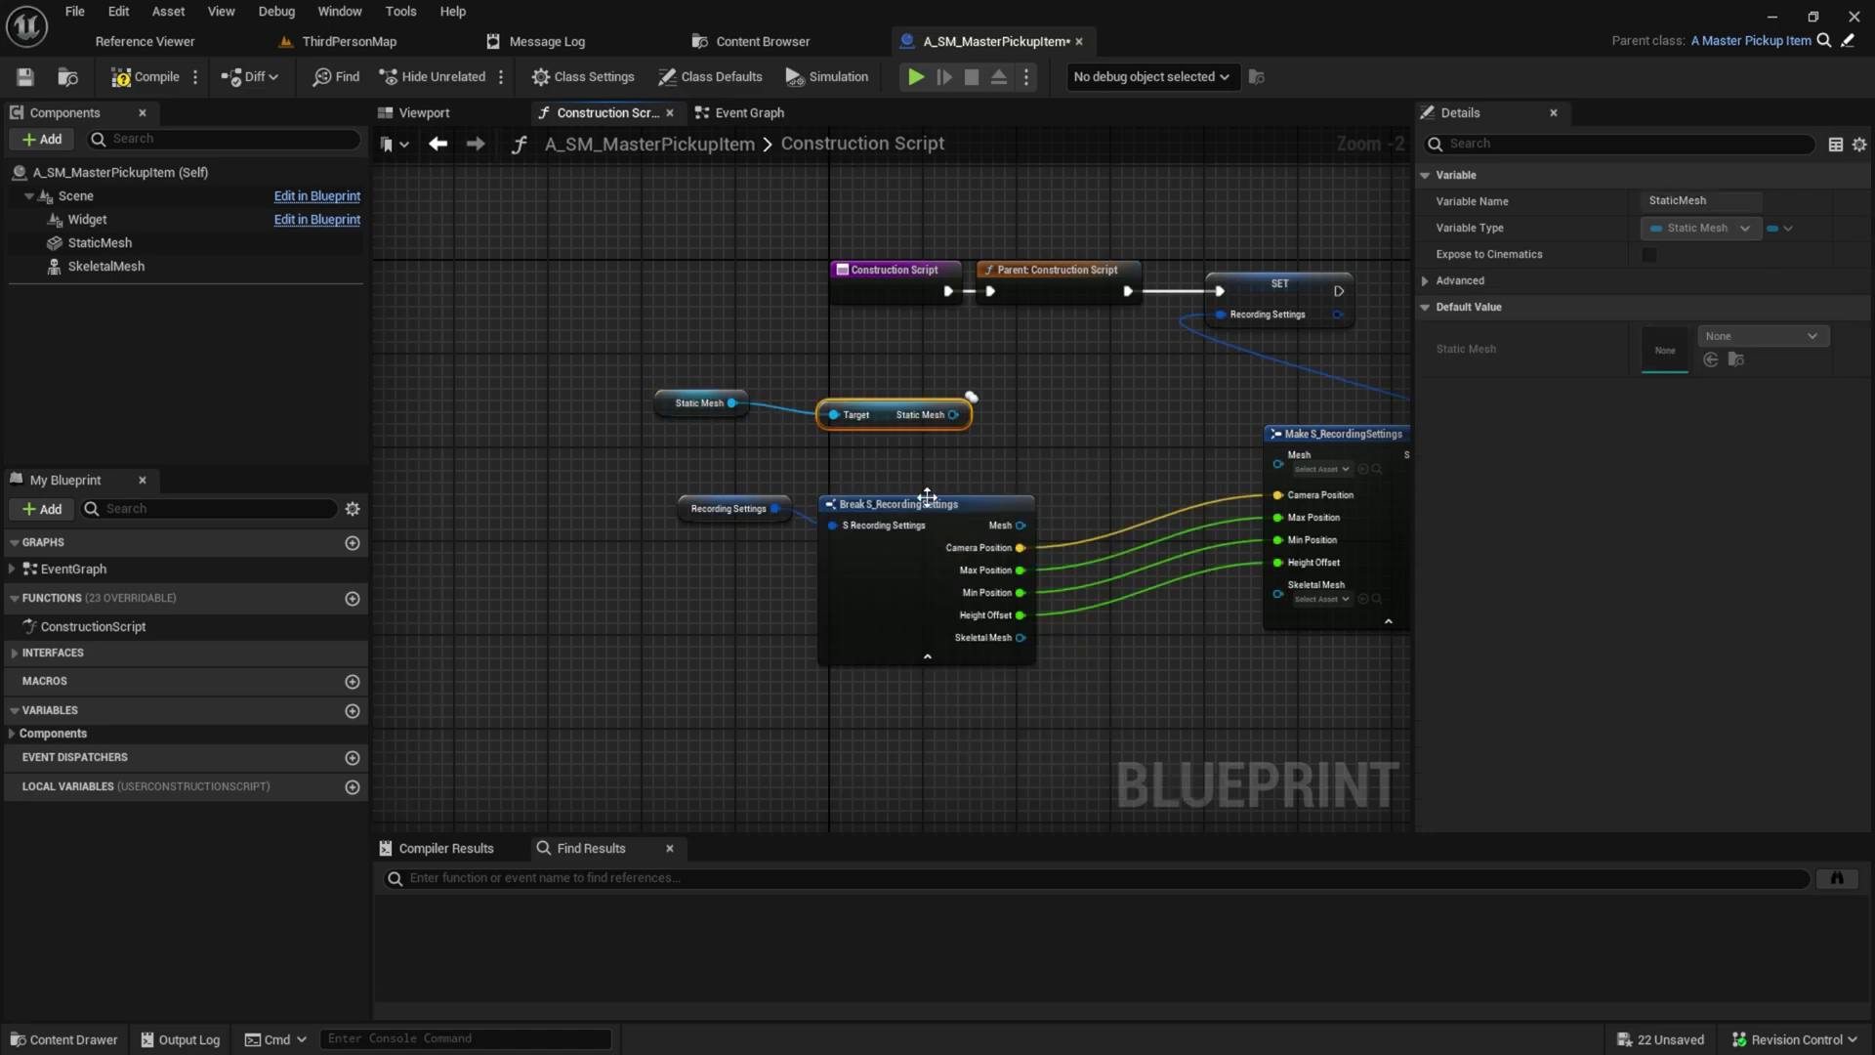
Link the static mesh to the Make node's Mesh input and add a Get Skeletal Mesh Asset node from a SkeletalMesh component reference
drag(952, 414, 1278, 454)
drag(125, 274, 642, 742)
drag(721, 754, 796, 760)
text(get ske)
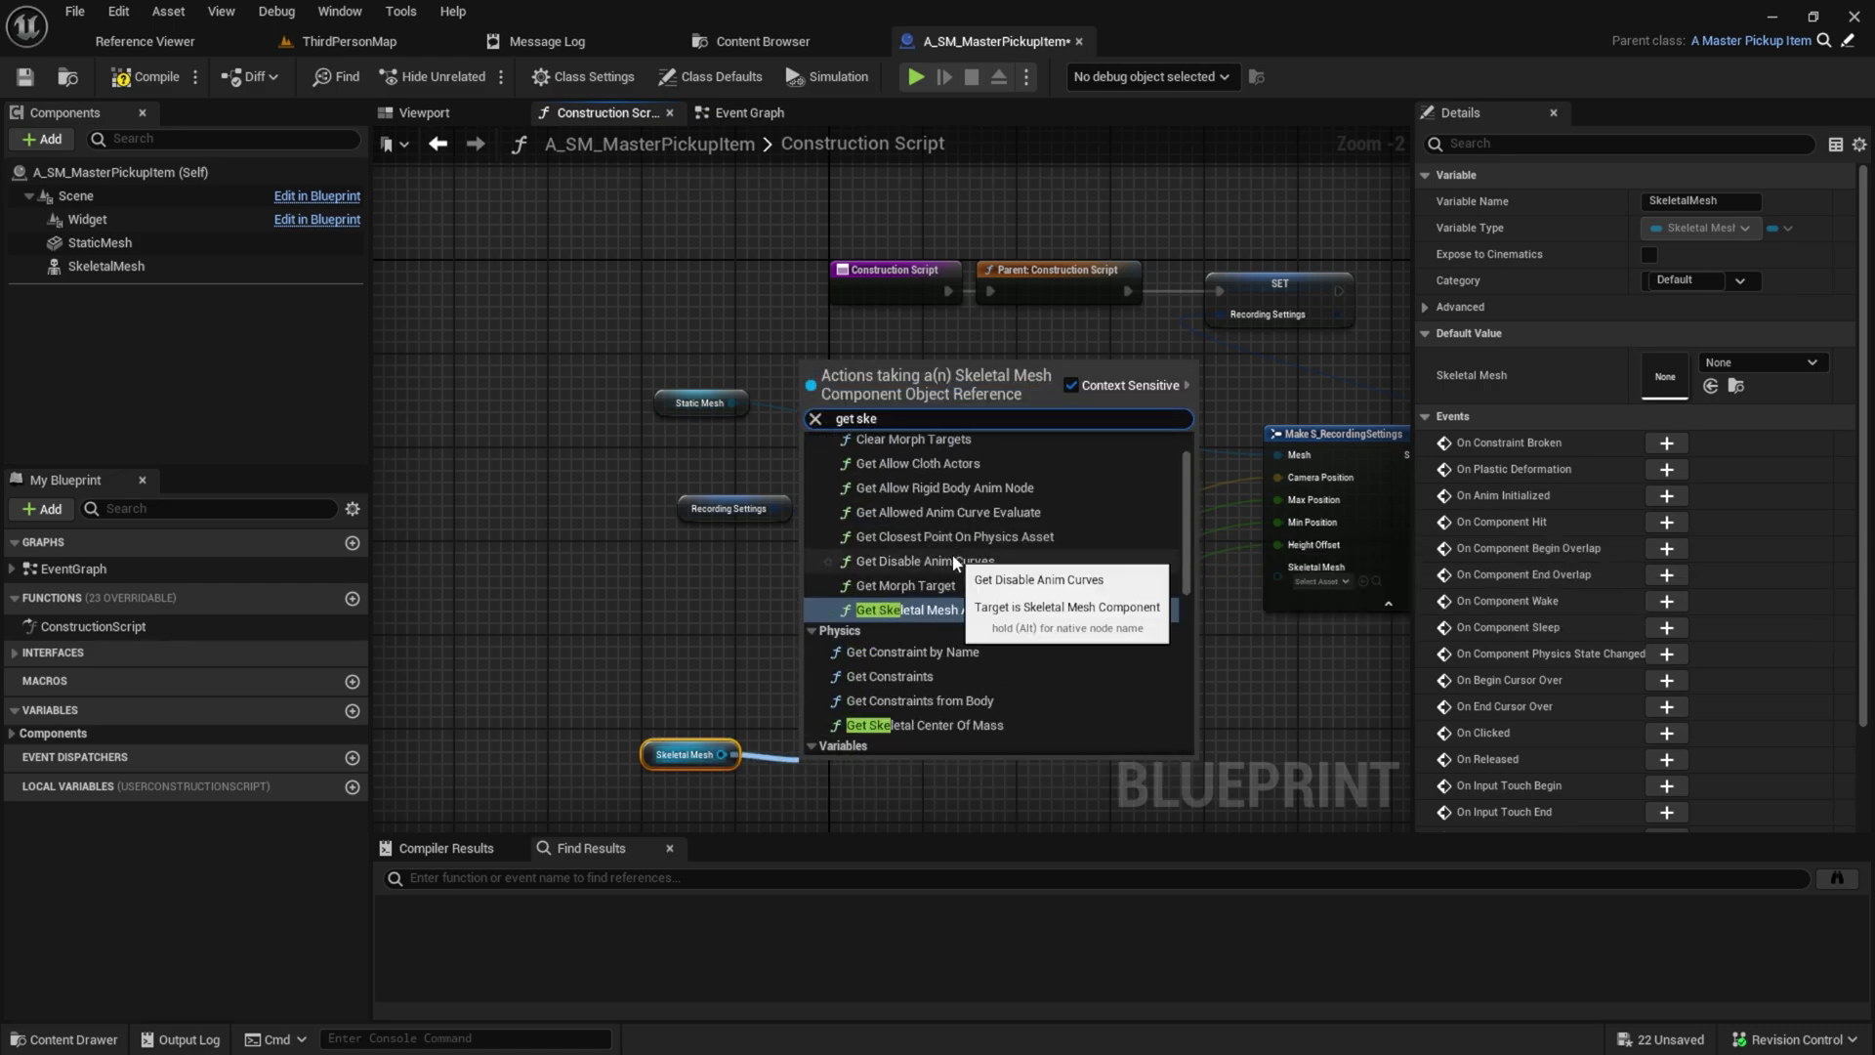
key(BackSpace)
key(BackSpace)
key(BackSpace)
text(mesh)
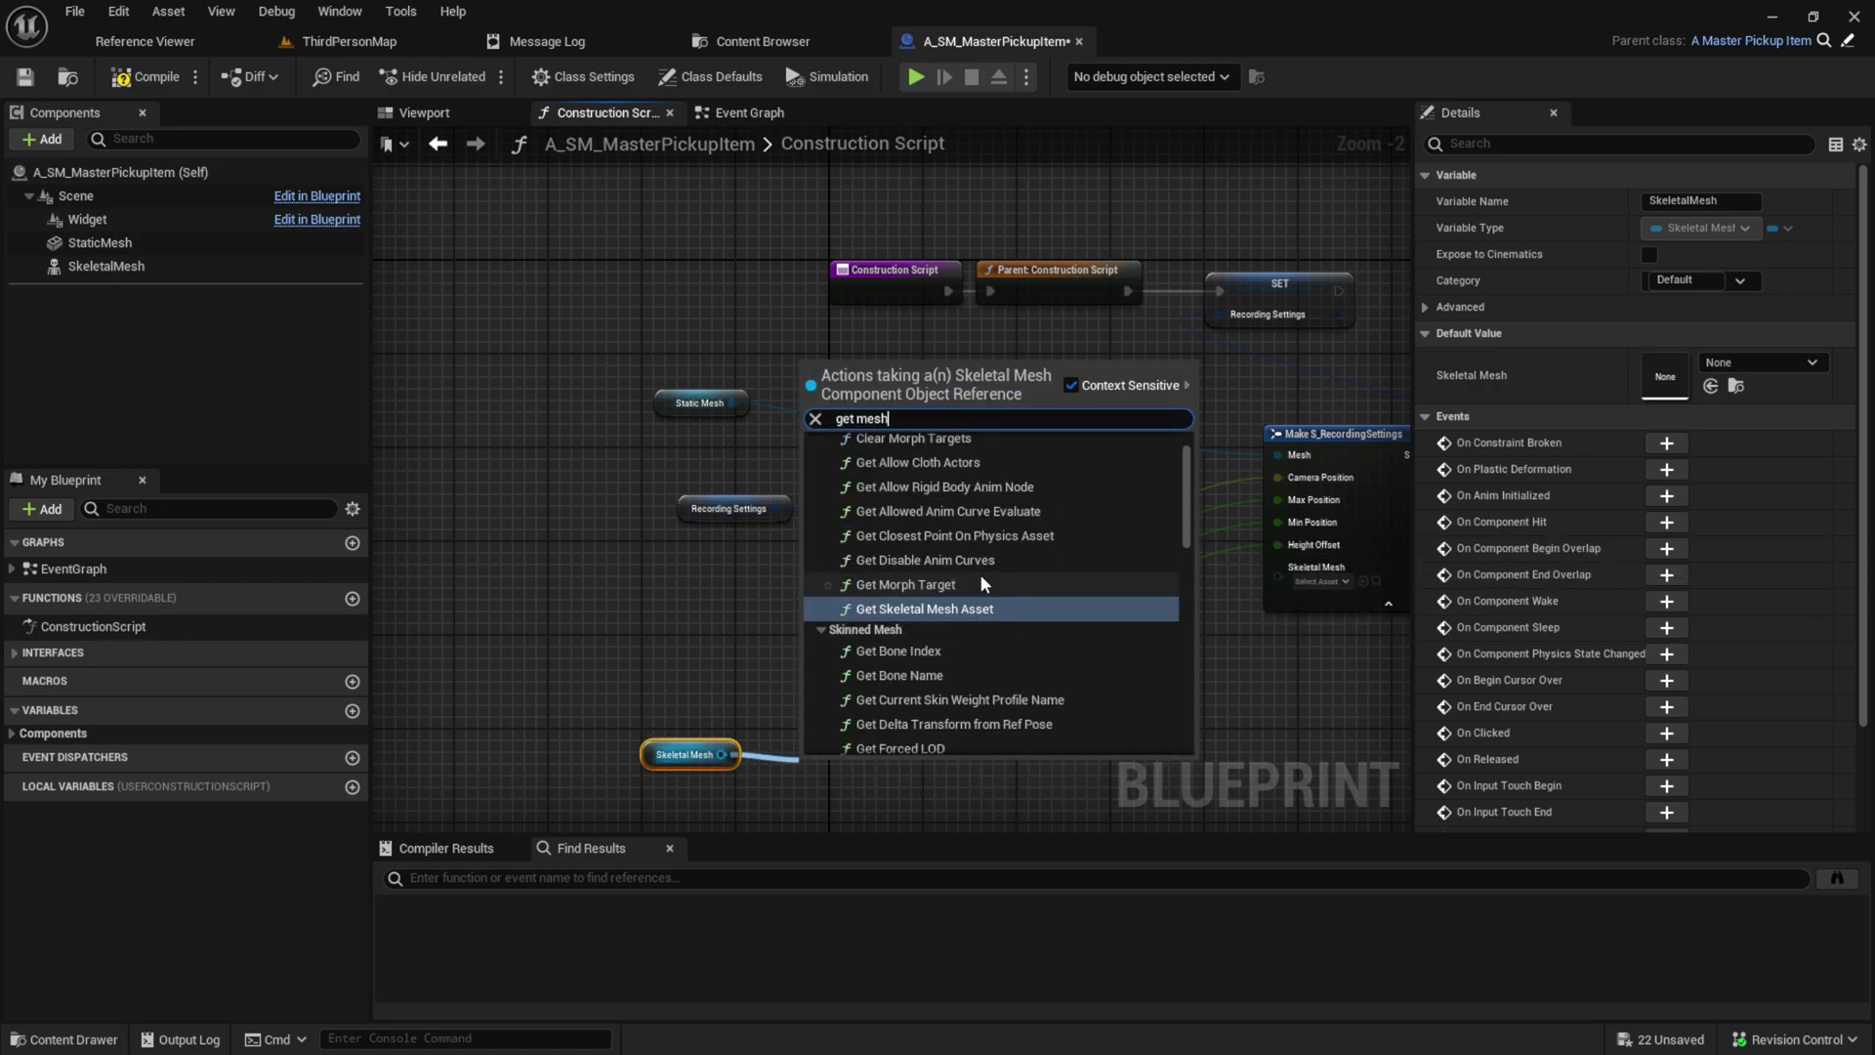
click(967, 609)
Connect the Get Skeletal Mesh Asset return value to Skeletal Mesh on Make S_RecordingSettings and save the blueprint
drag(967, 783, 1278, 569)
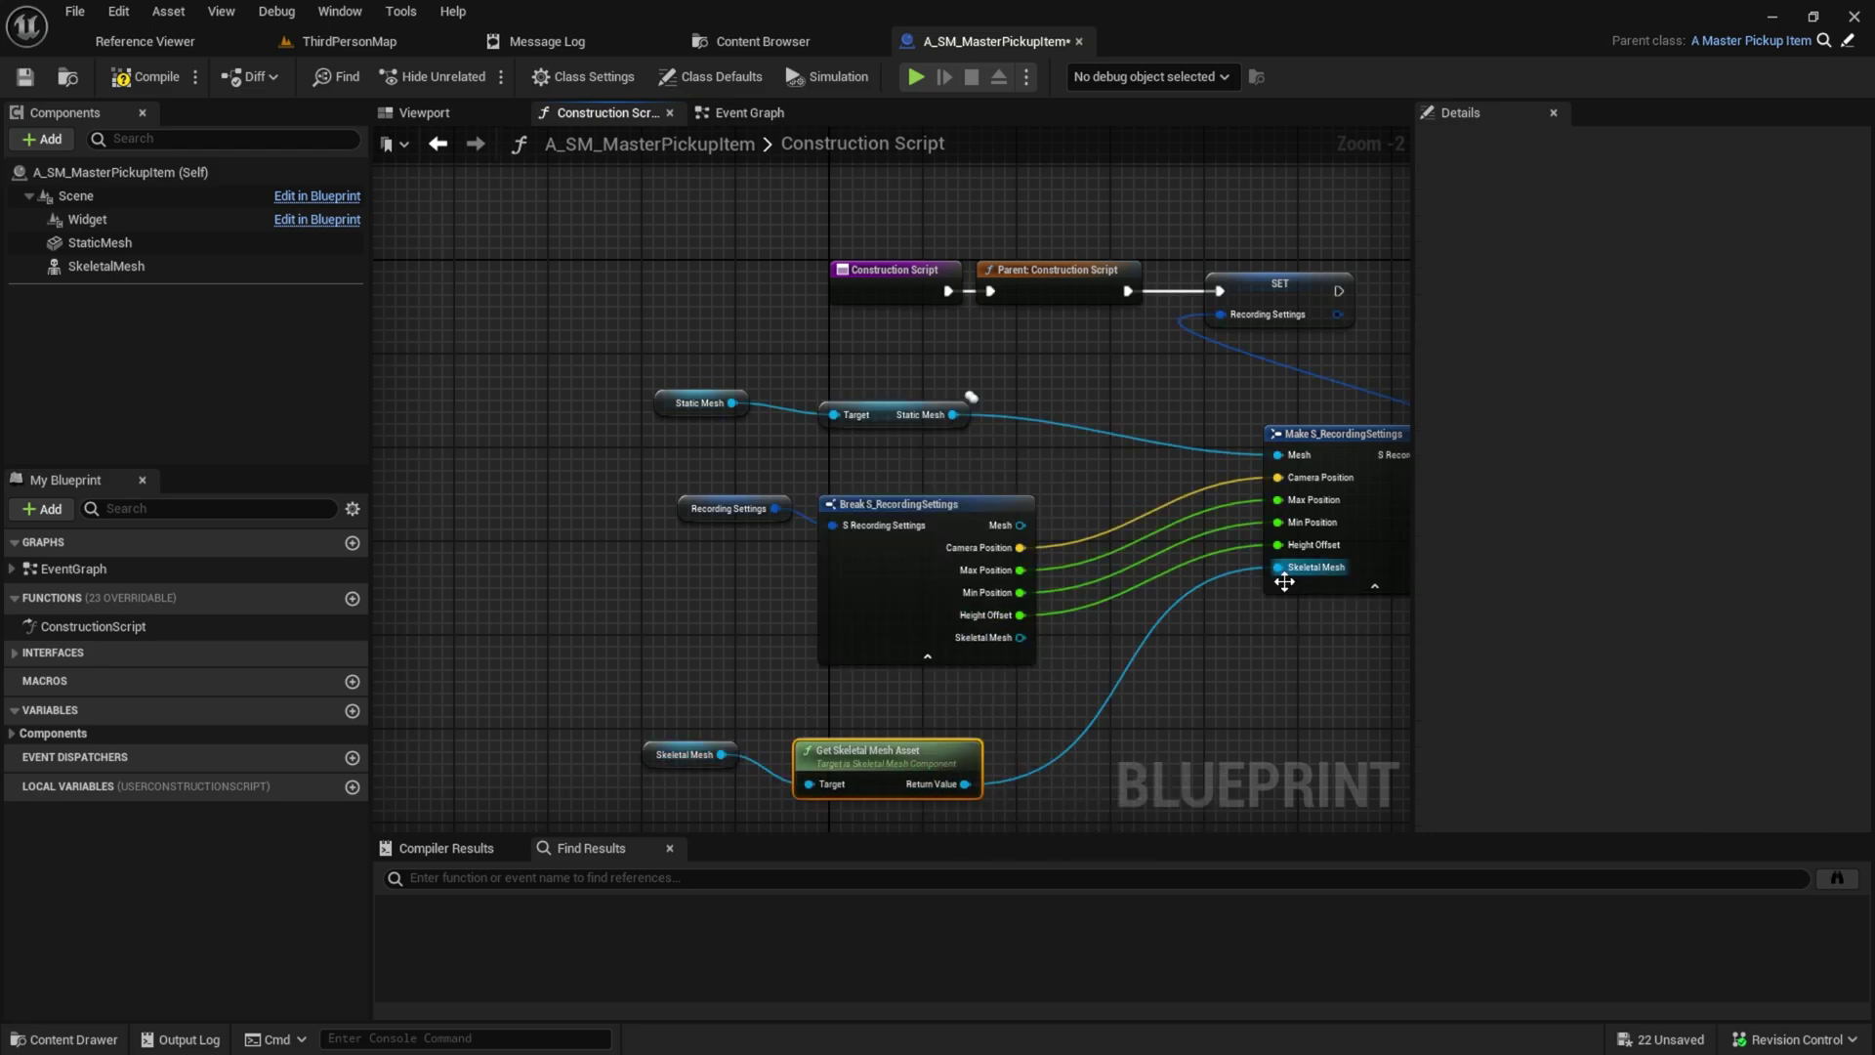
click(1253, 663)
right_drag(1253, 663, 1110, 630)
key(ctrl+s)
Create a child blueprint of A_SM_Armor_Master named A_SM_Chest in the Armor folder, open it and dock it with the other editors
key(ctrl+space)
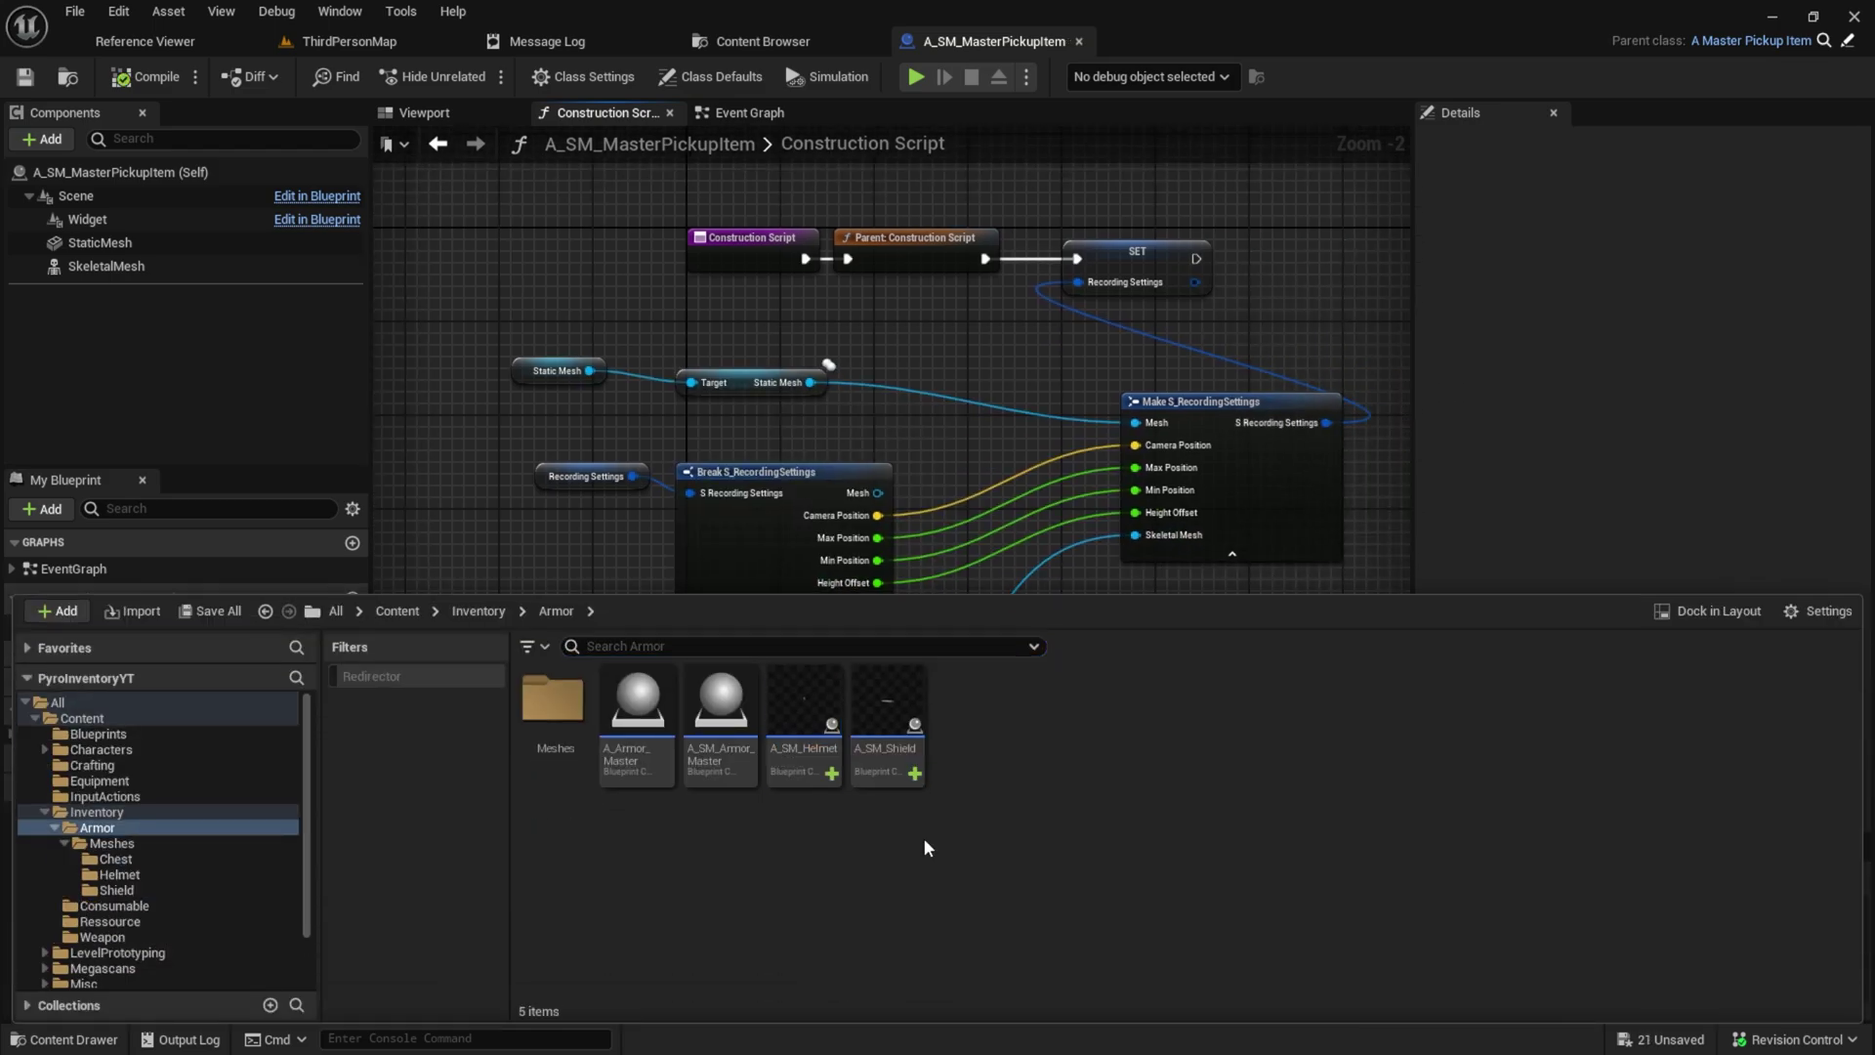
right_click(727, 742)
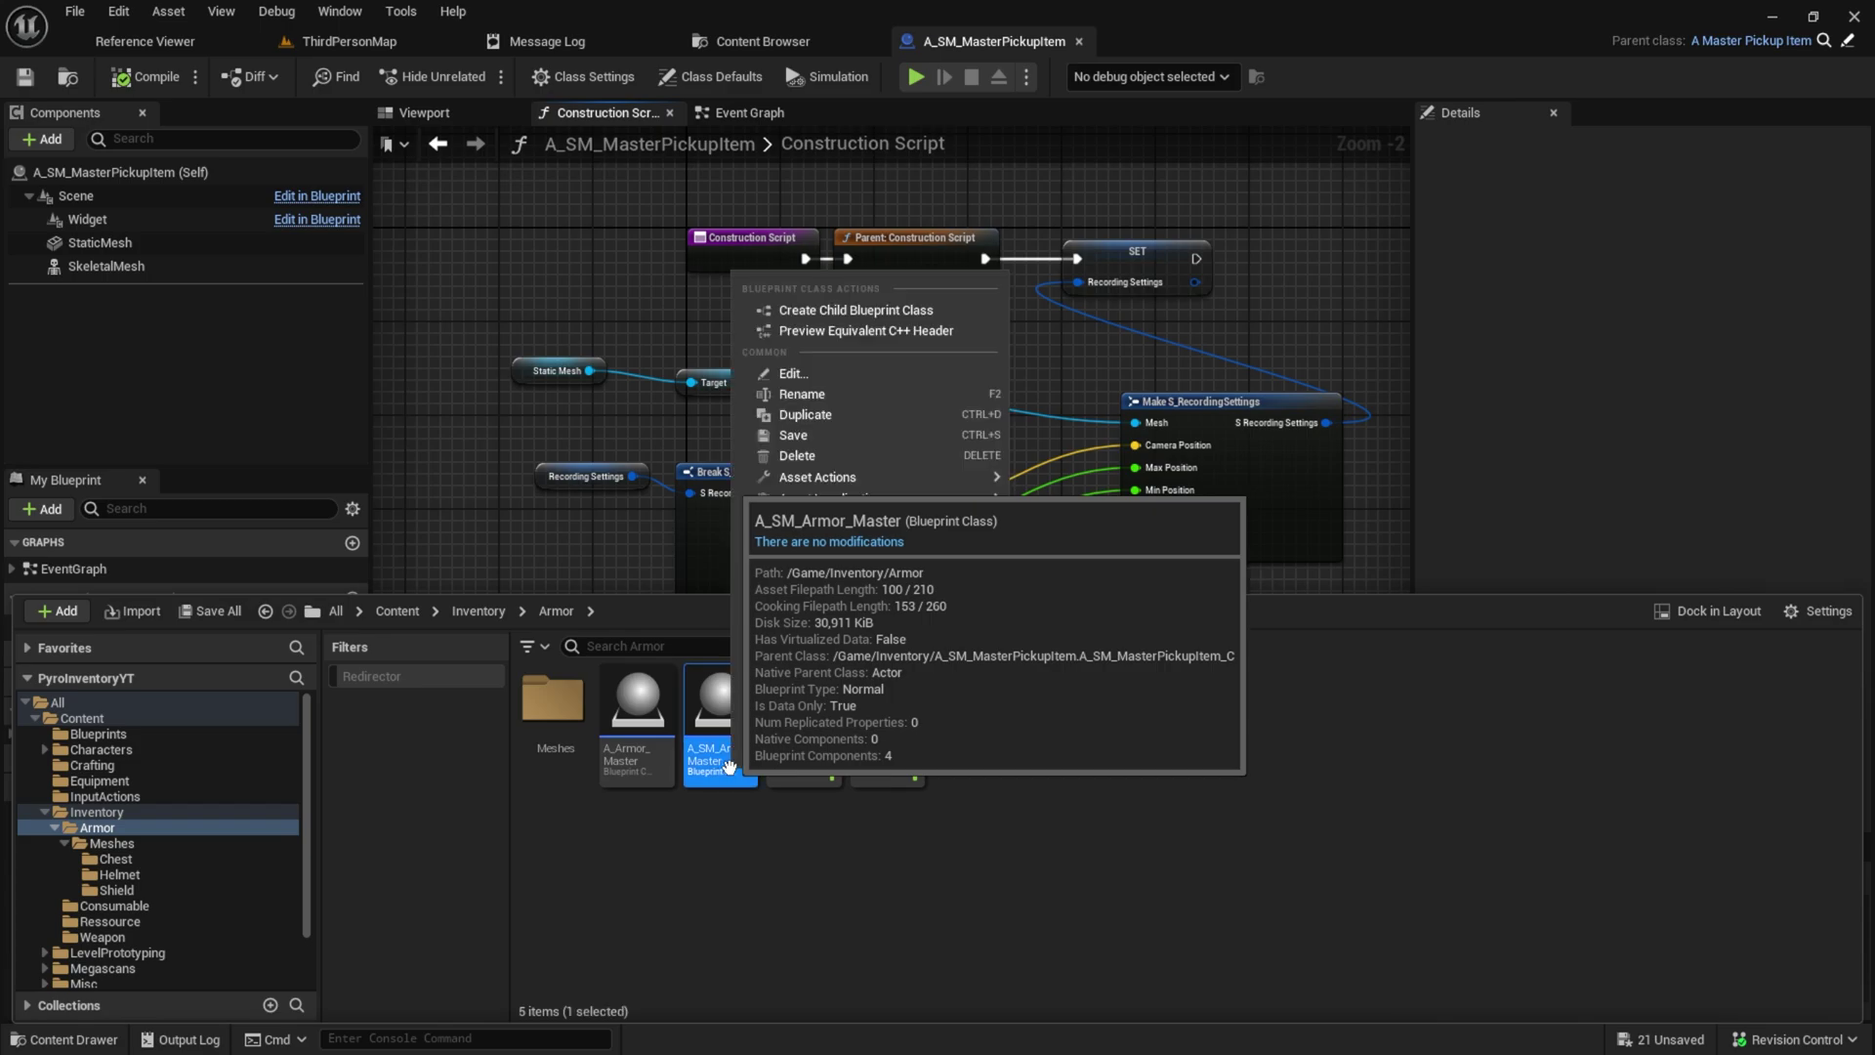
click(835, 311)
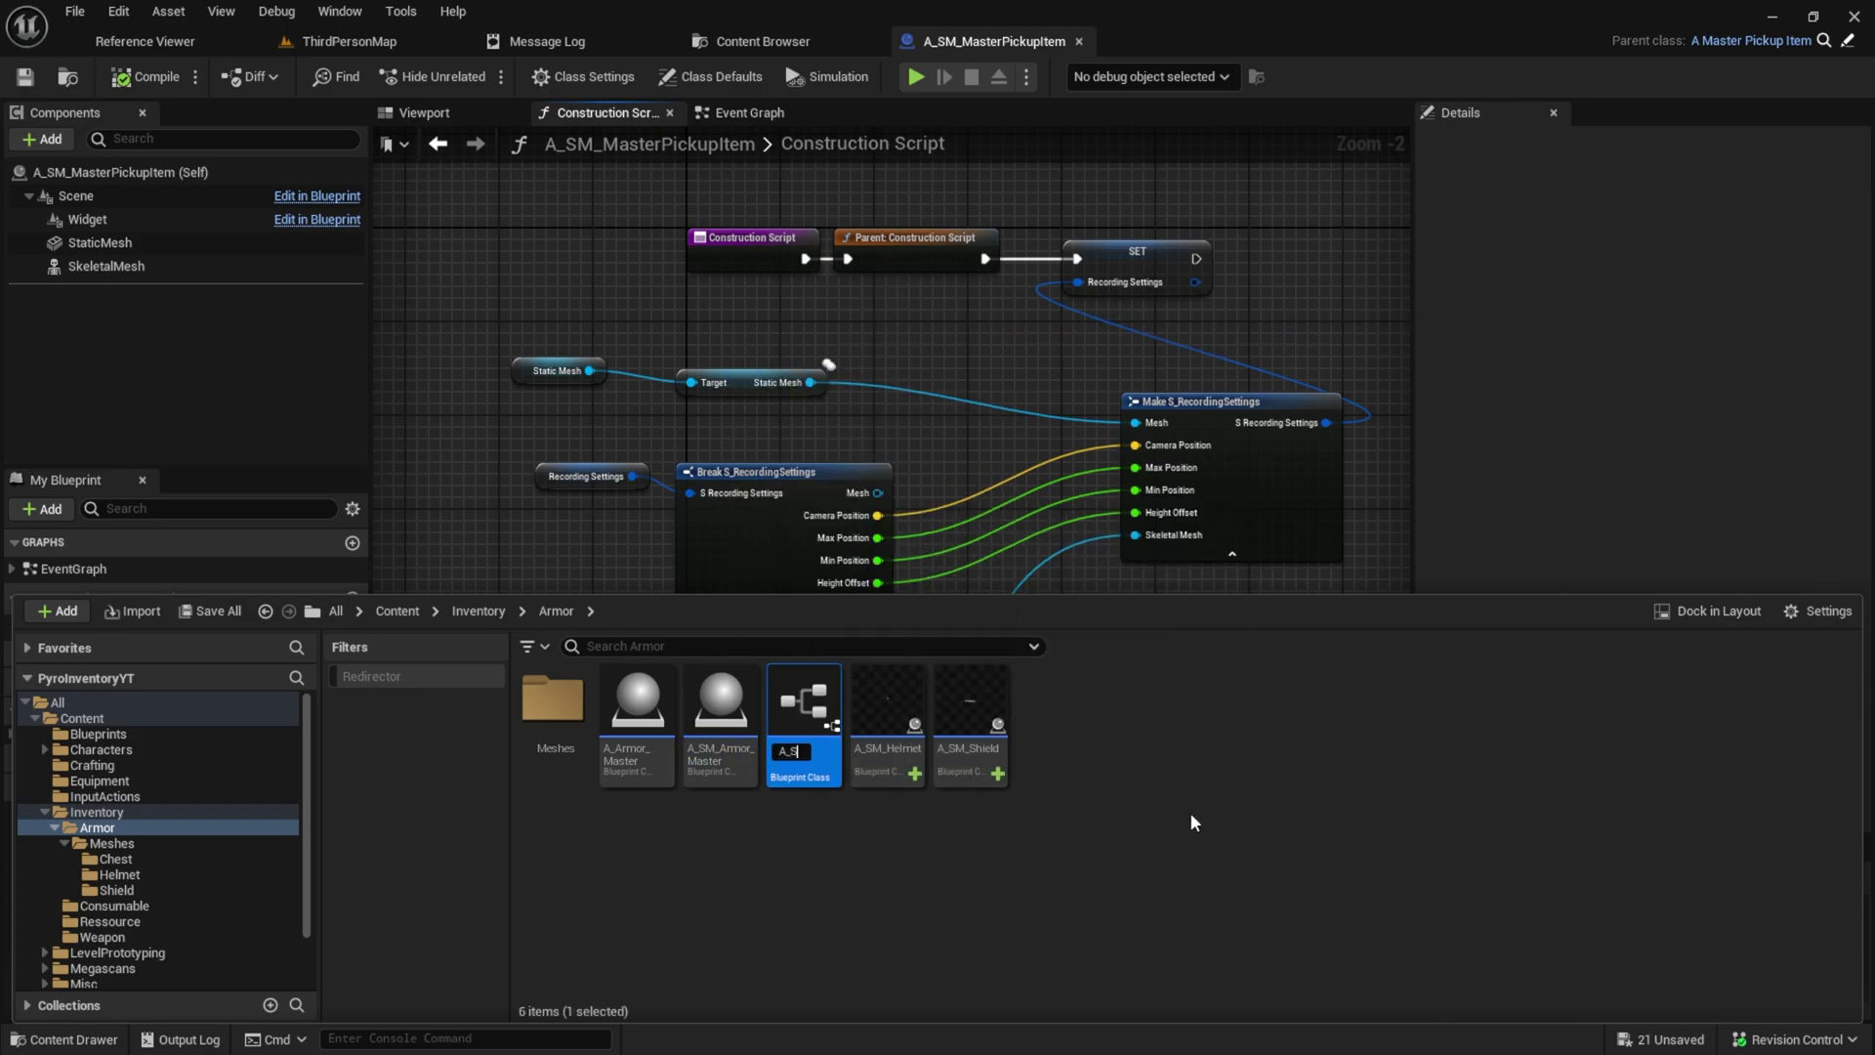
key(Return)
key(Return)
drag(485, 119, 1167, 41)
Set the item's Name to Chest, Weight to 5.0, Description to Small Chest Item, Value to 15 and Item Class to A_SM_Chest
click(1682, 202)
text(Chest)
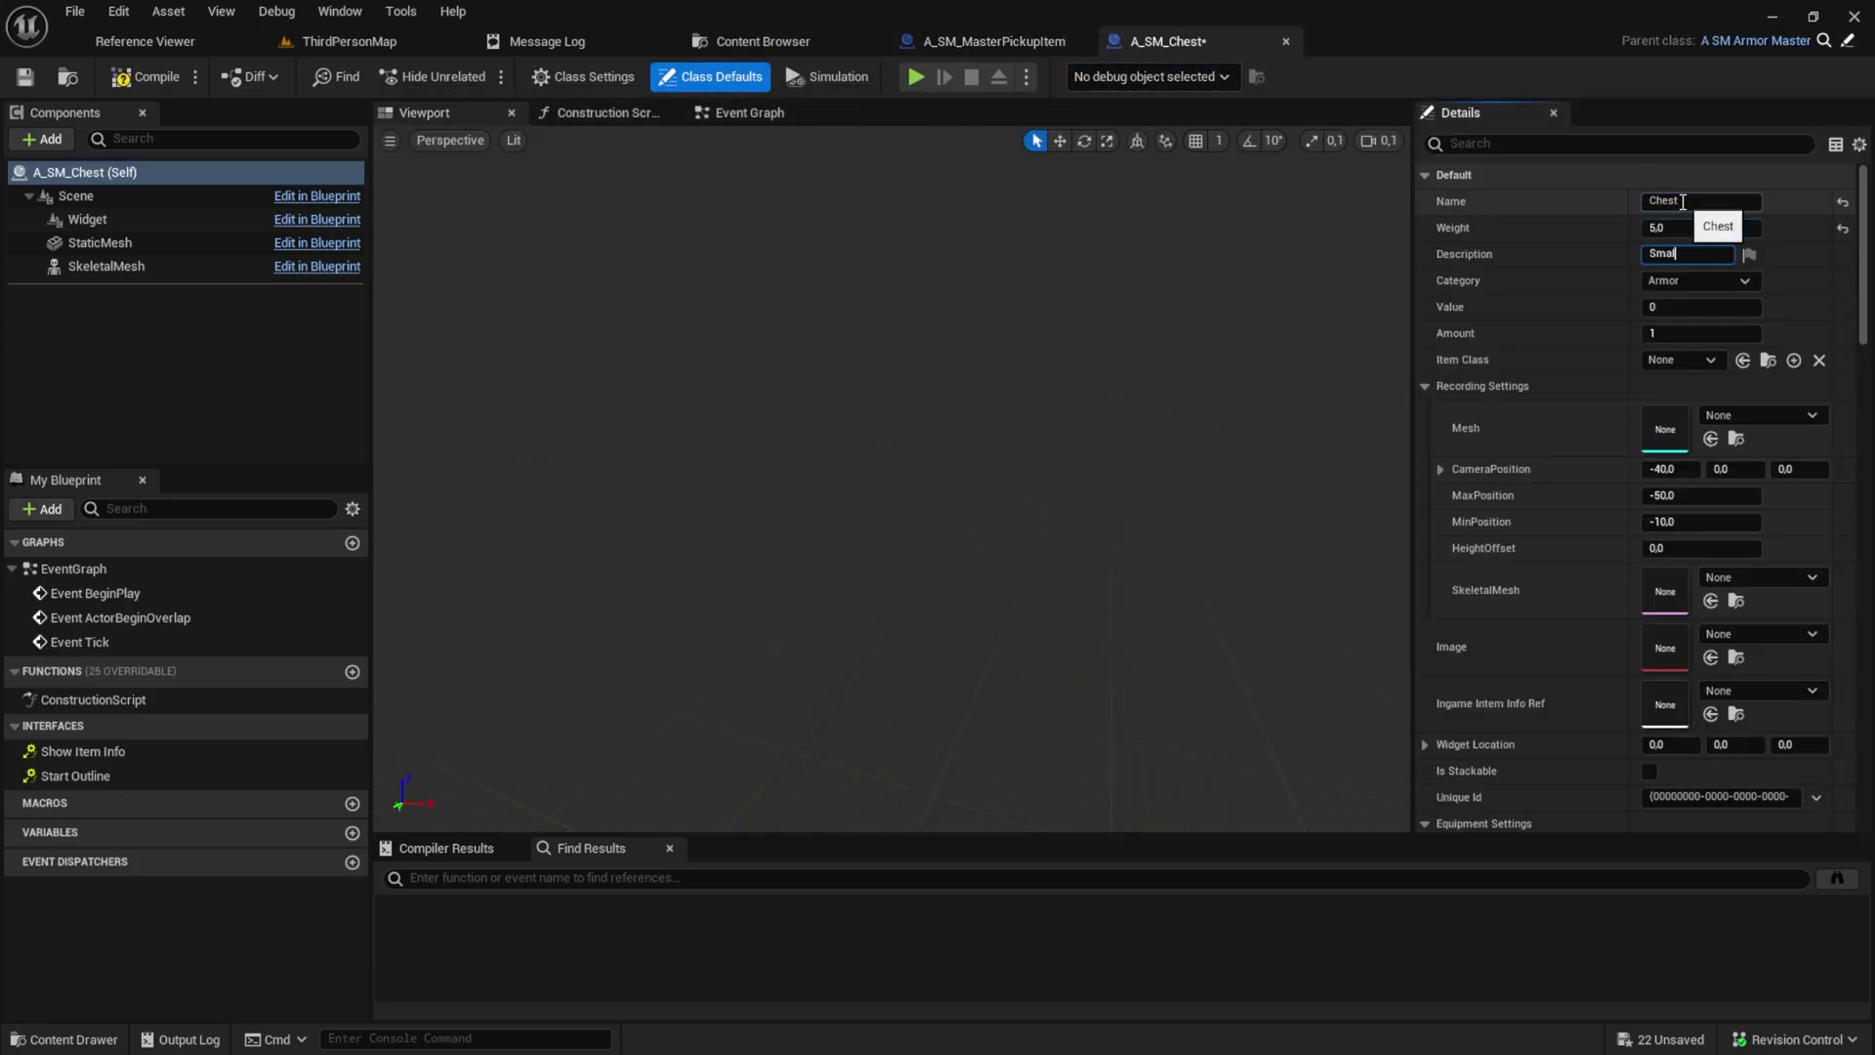
click(1680, 306)
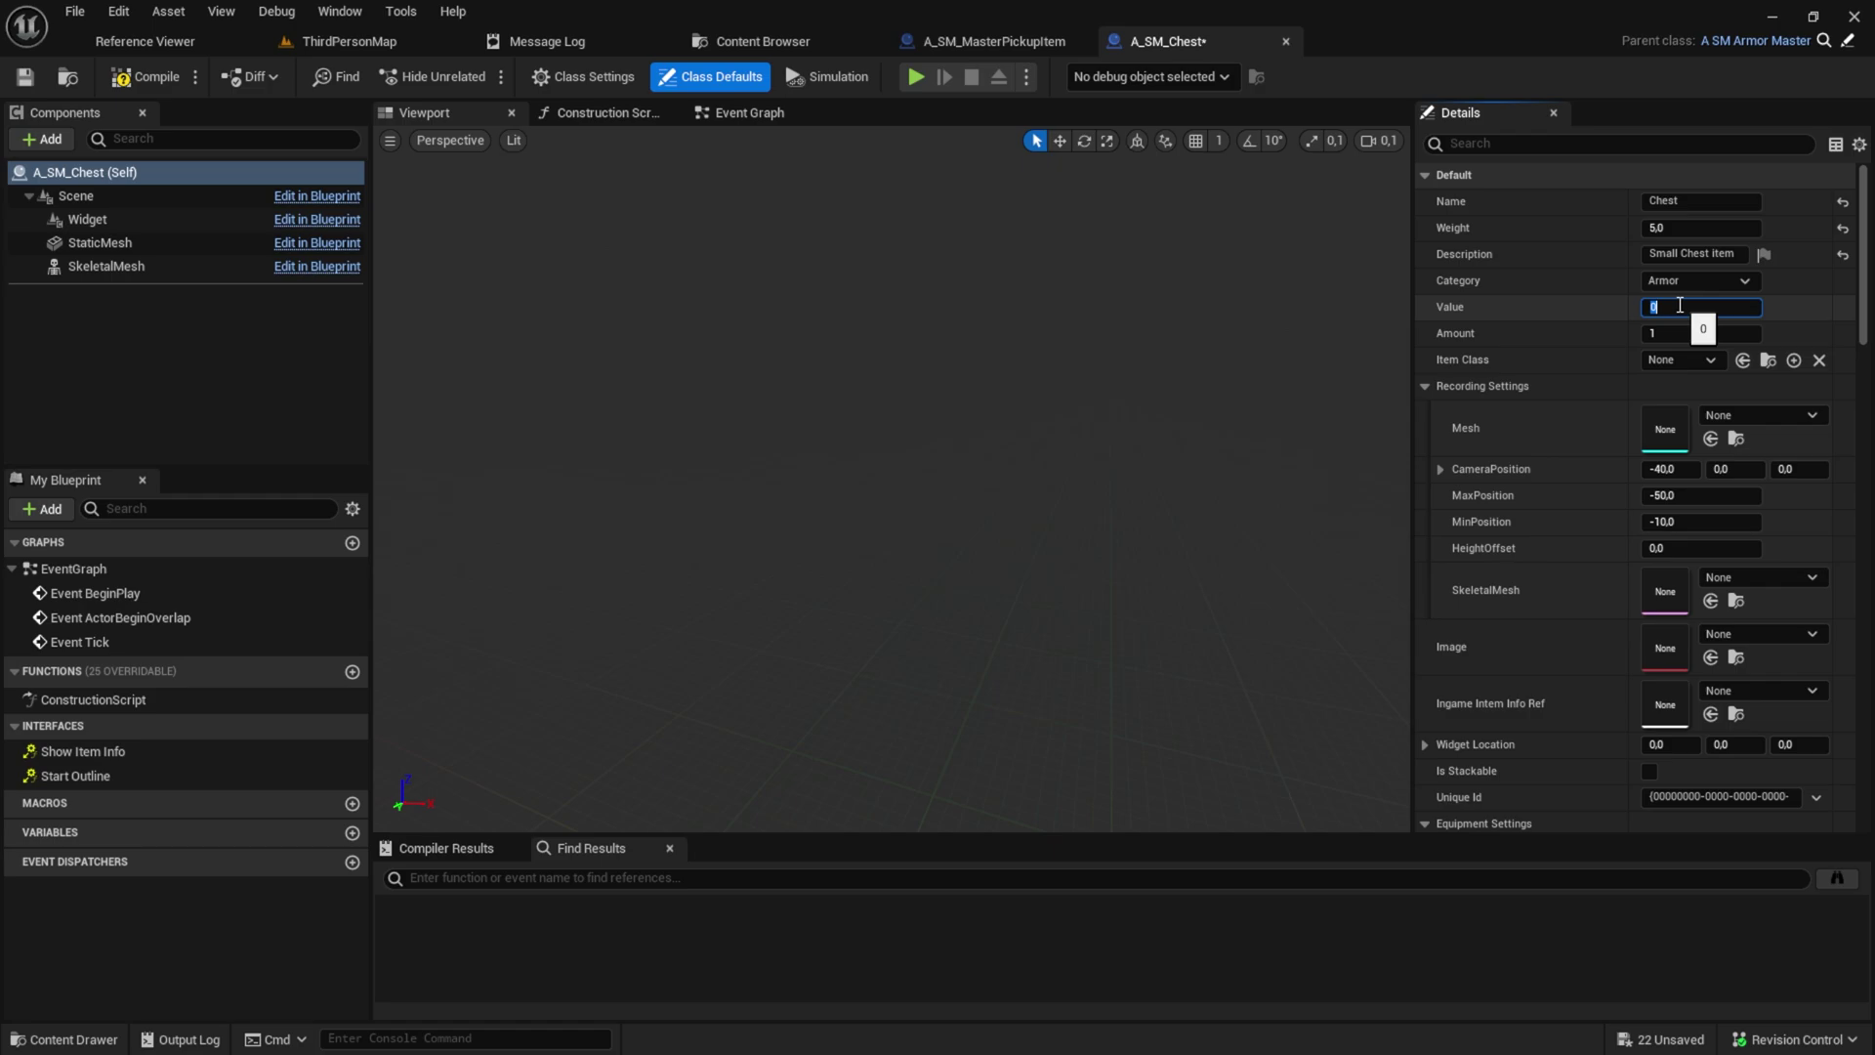
click(1689, 361)
text(CHest)
click(1688, 435)
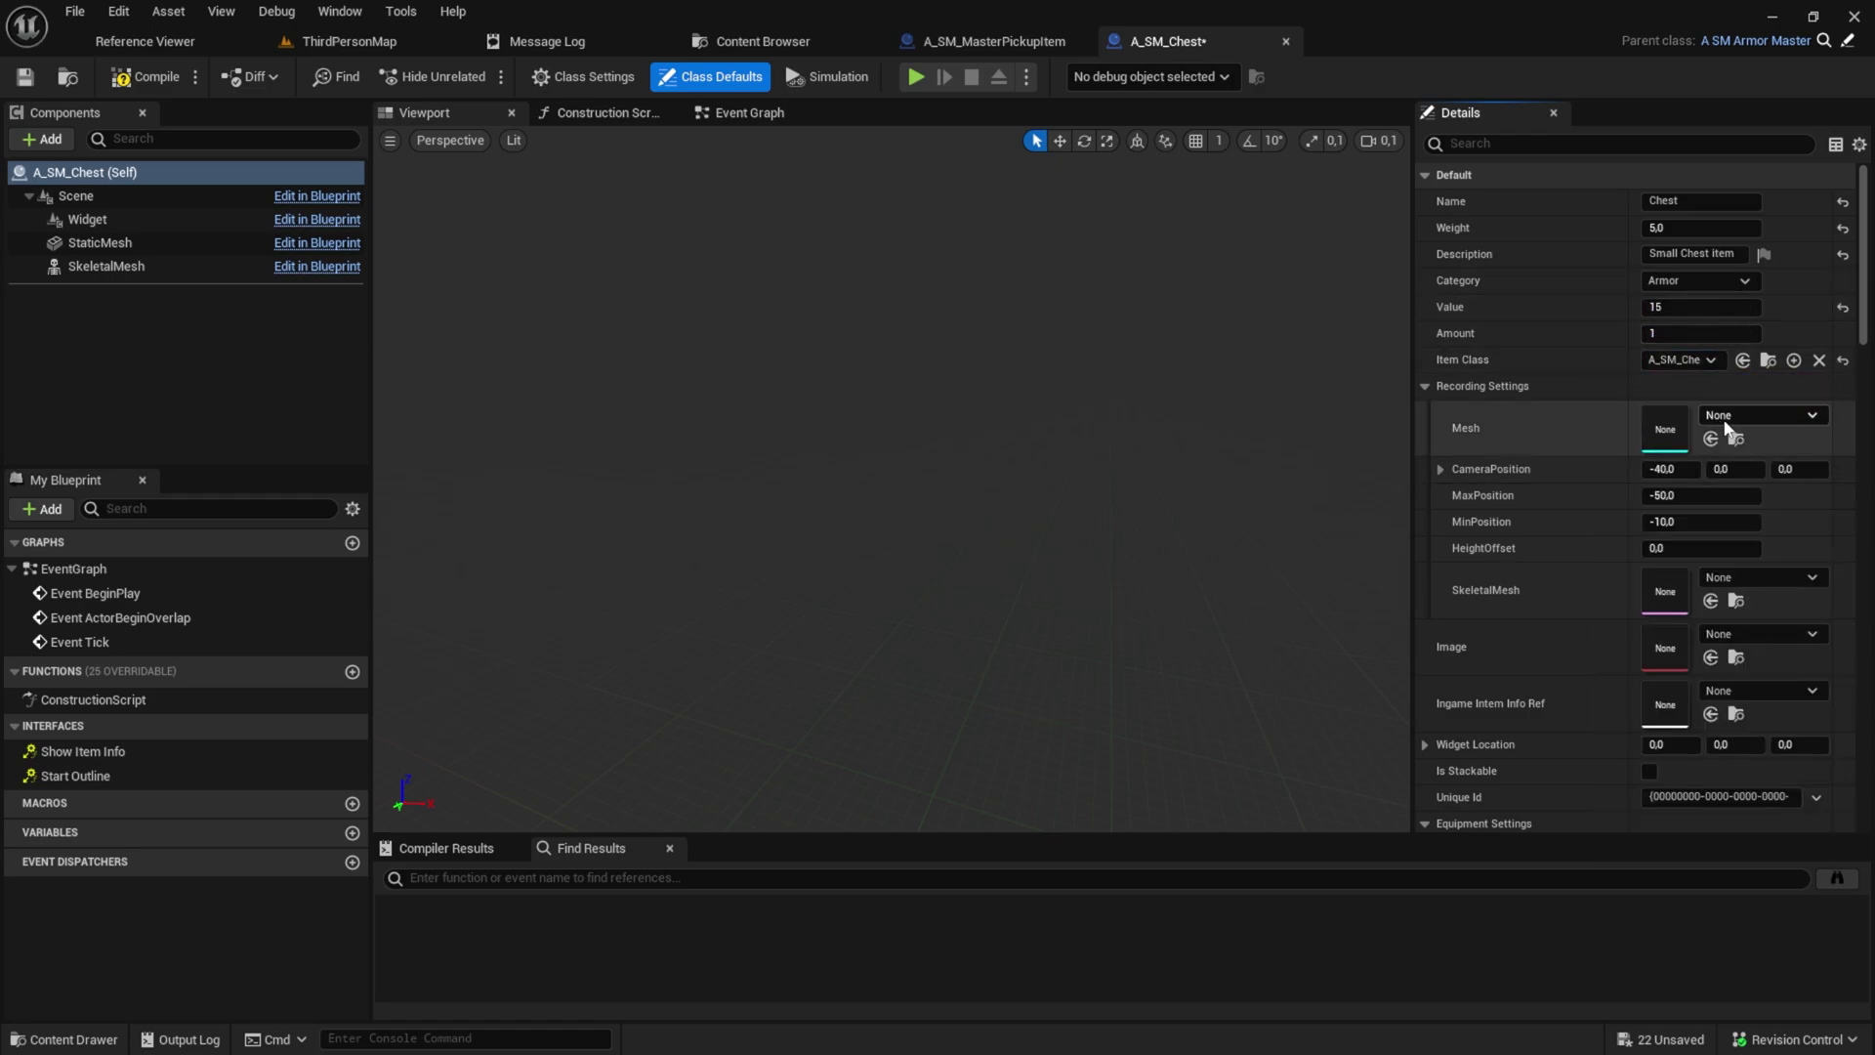
click(1677, 444)
text(chest)
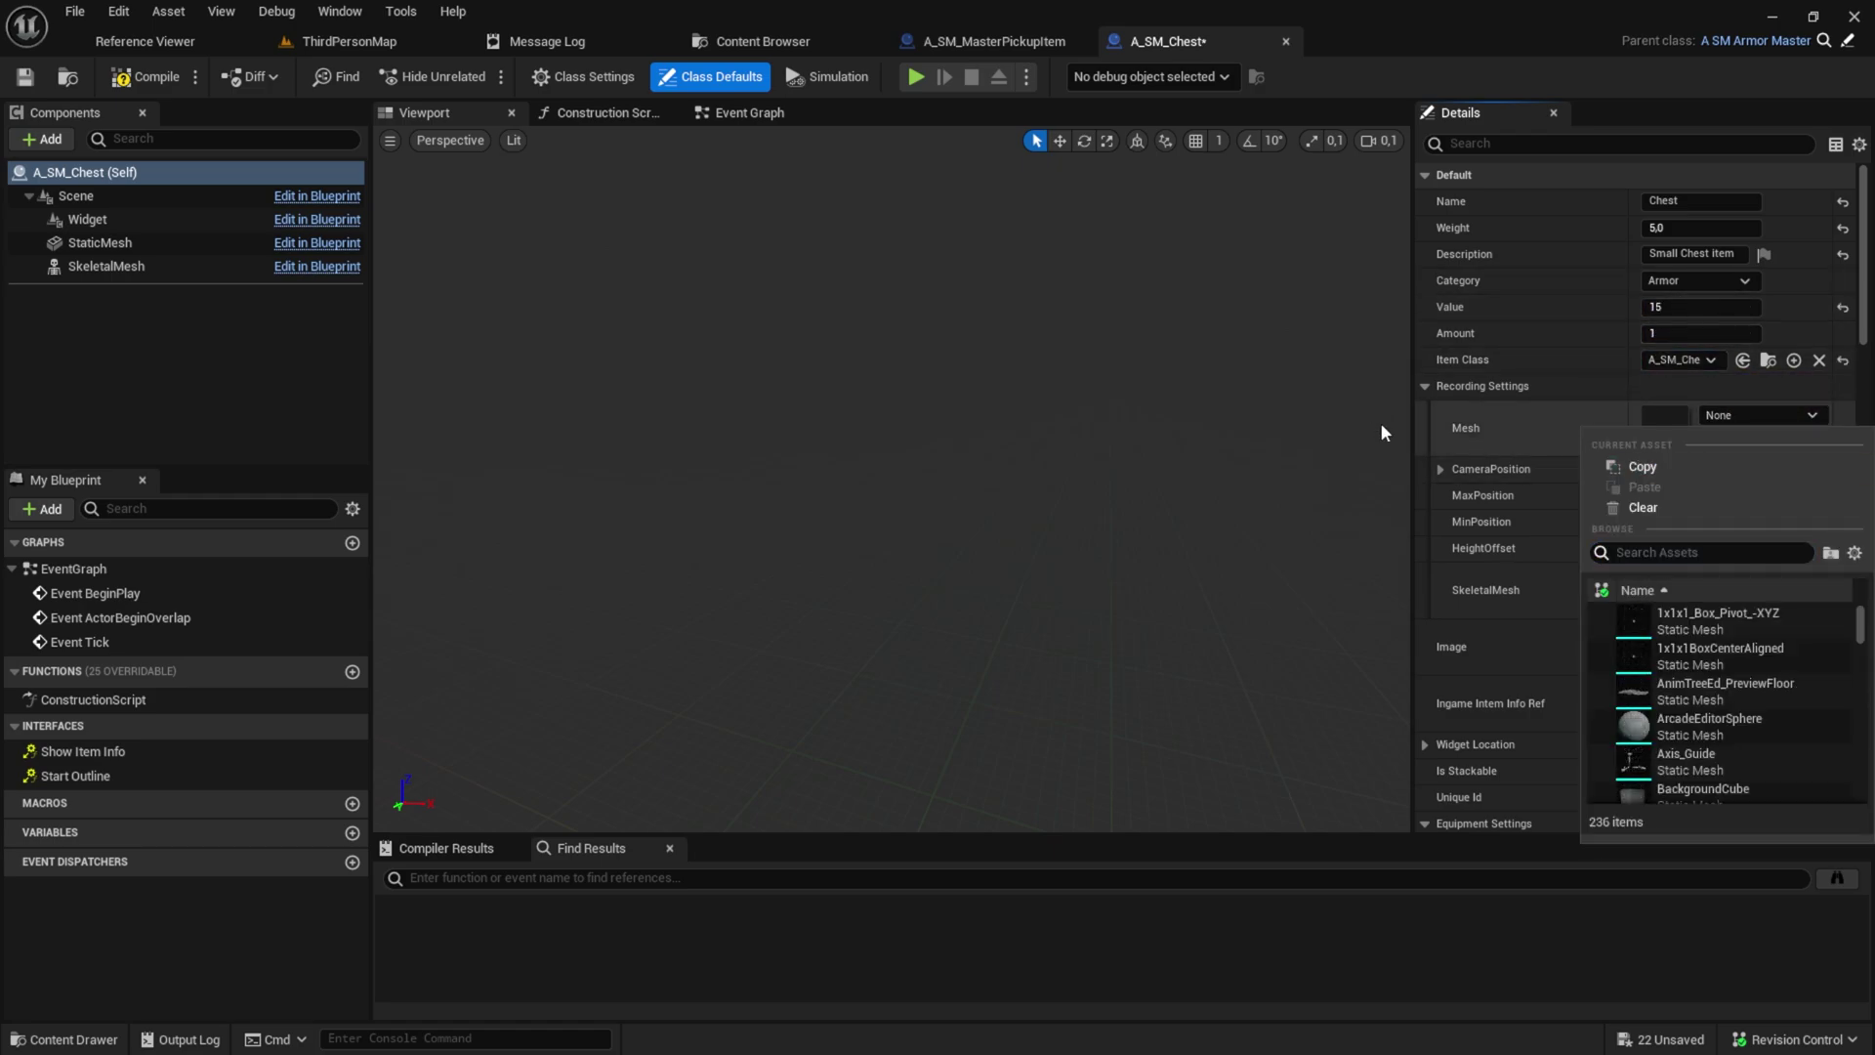
click(1394, 410)
Assign the Chest skeletal mesh to SkeletalMesh in the item's Recording Settings
click(1757, 577)
text(chest)
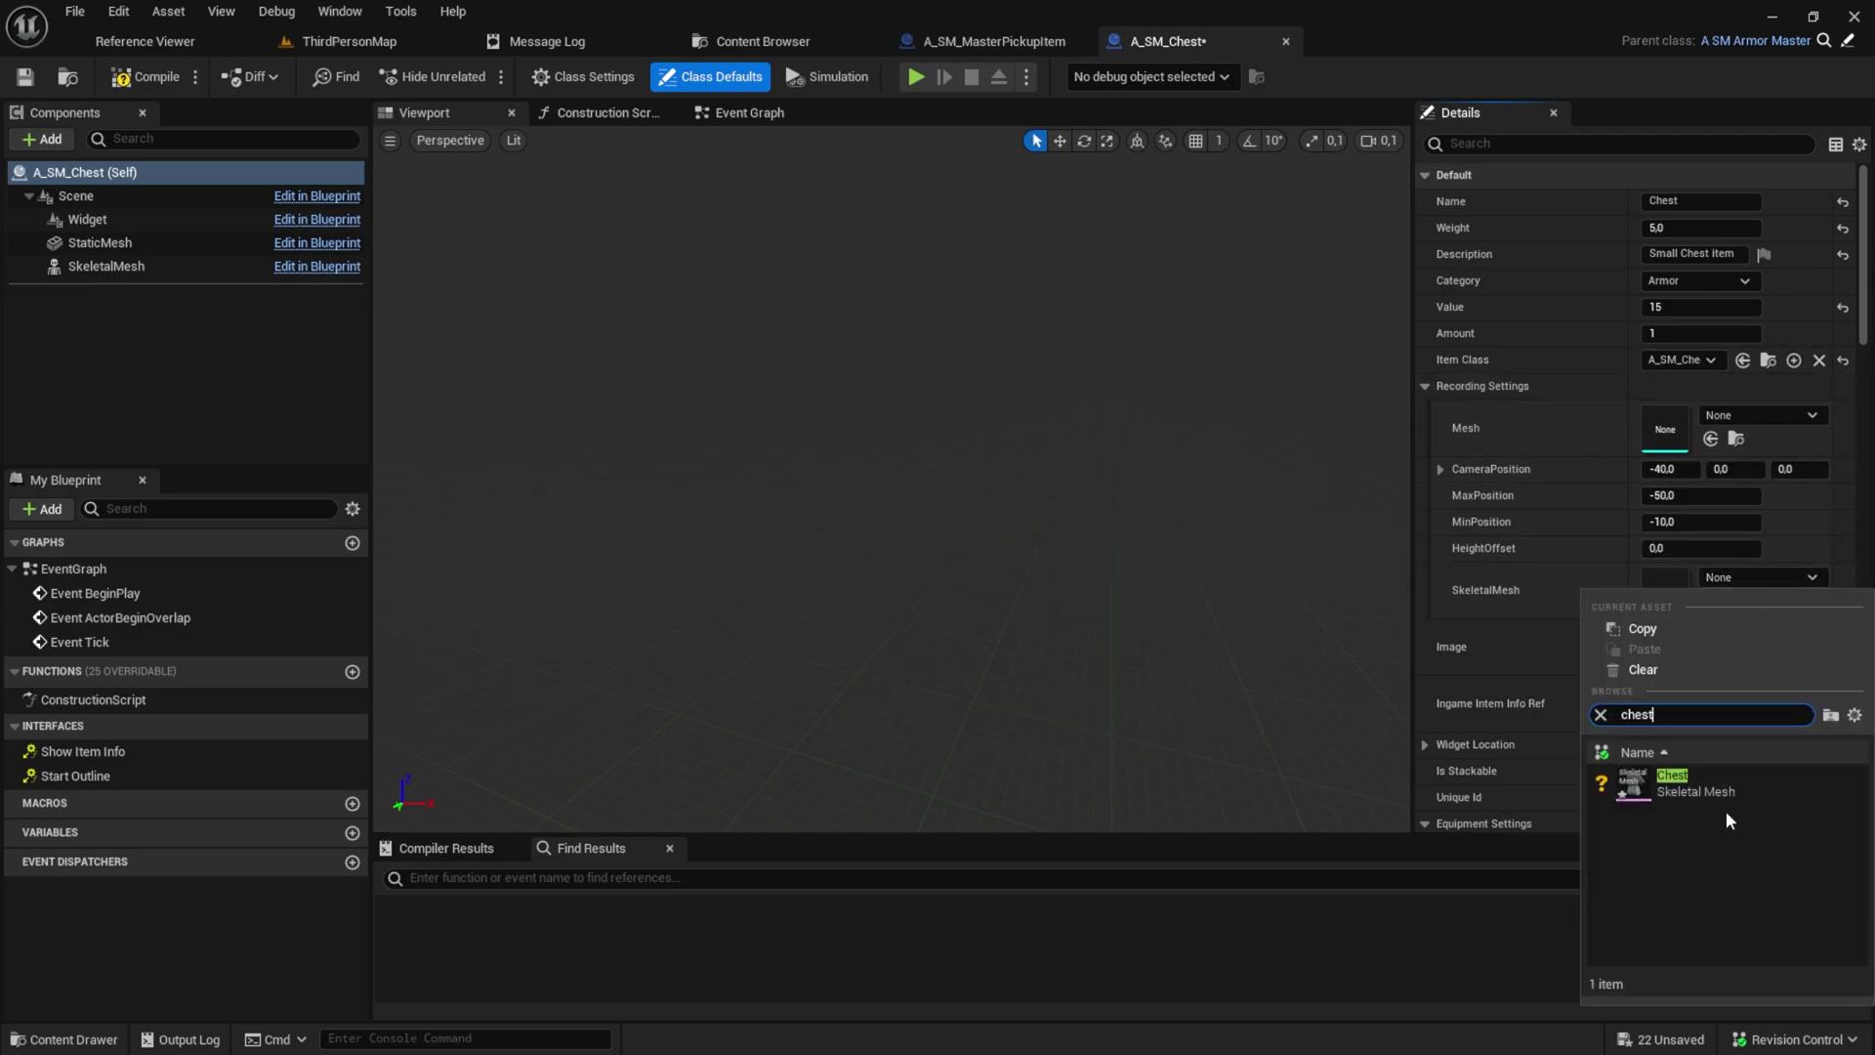
click(1719, 793)
Choose the chest item's equipment slot in the Equipment Settings and save the blueprint
scroll(1582, 664, down, 4)
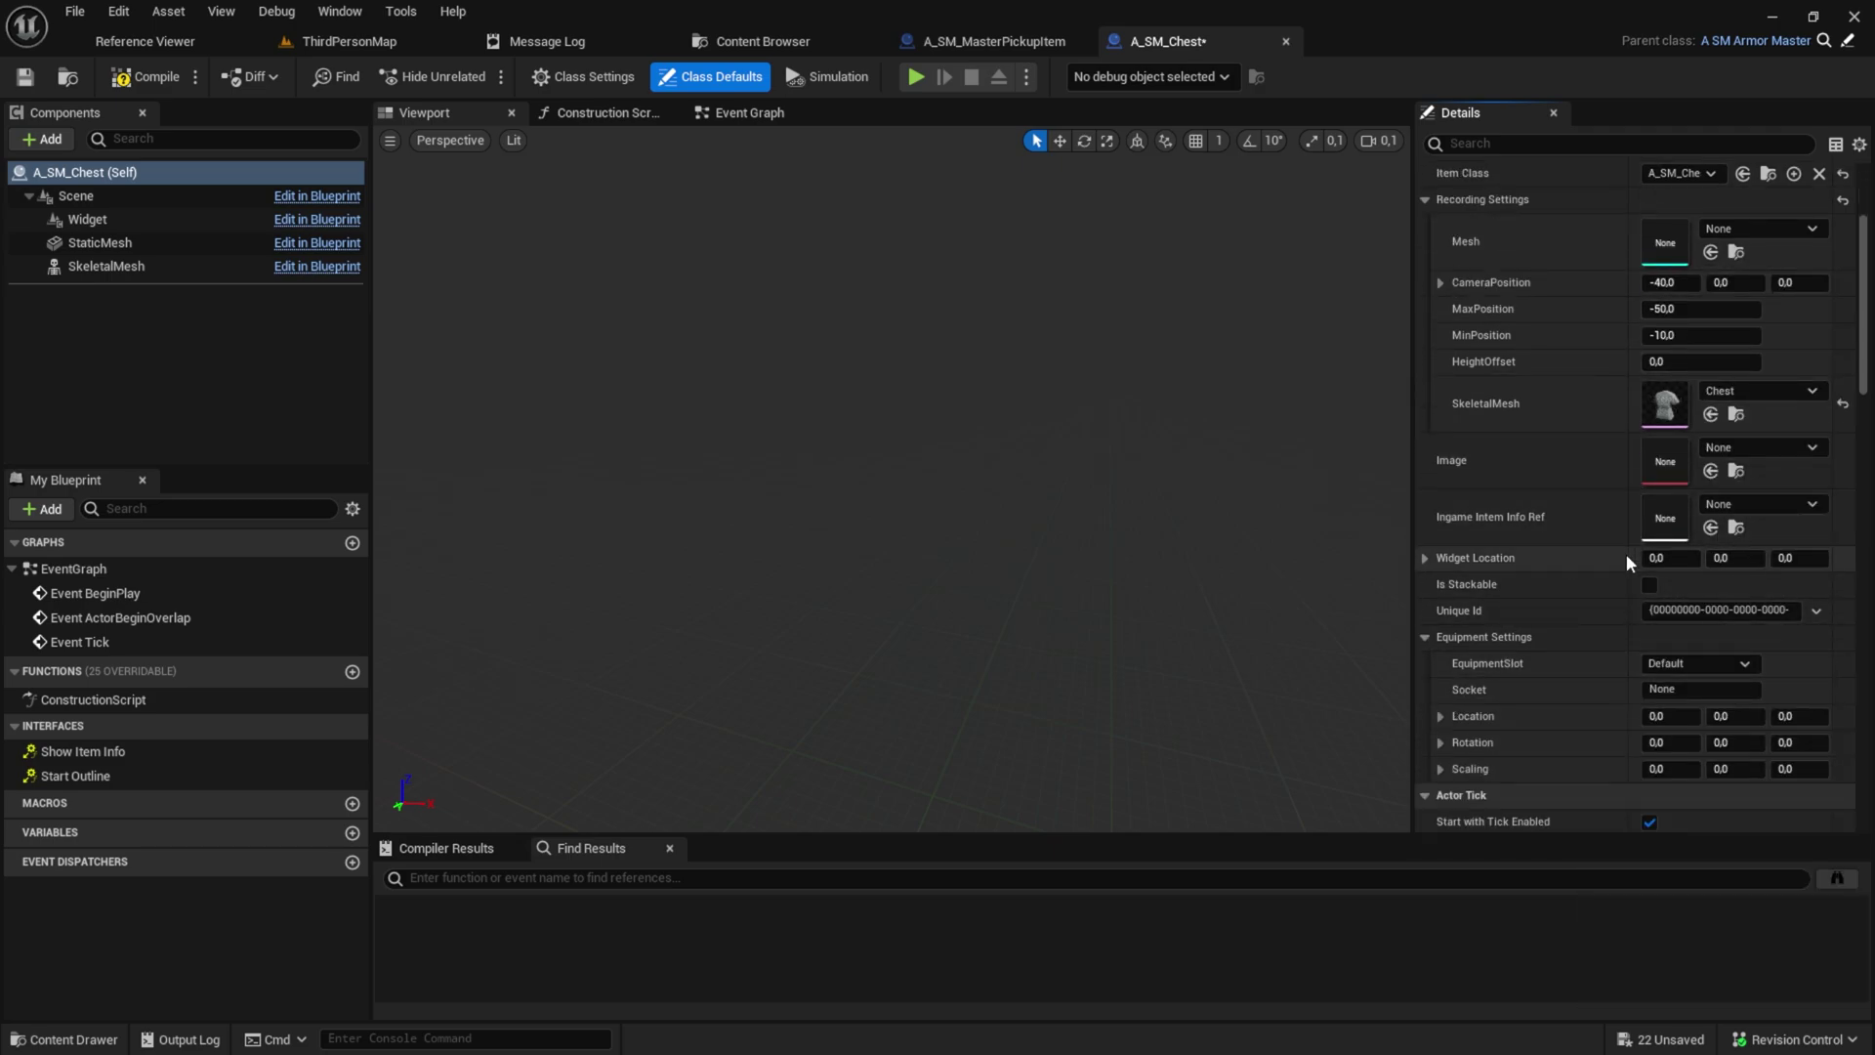
scroll(1623, 545, down, 3)
click(1699, 506)
click(1672, 595)
key(ctrl+s)
Assign Chest as the skeletal mesh asset of the SkeletalMesh component in A_SM_Chest
click(186, 269)
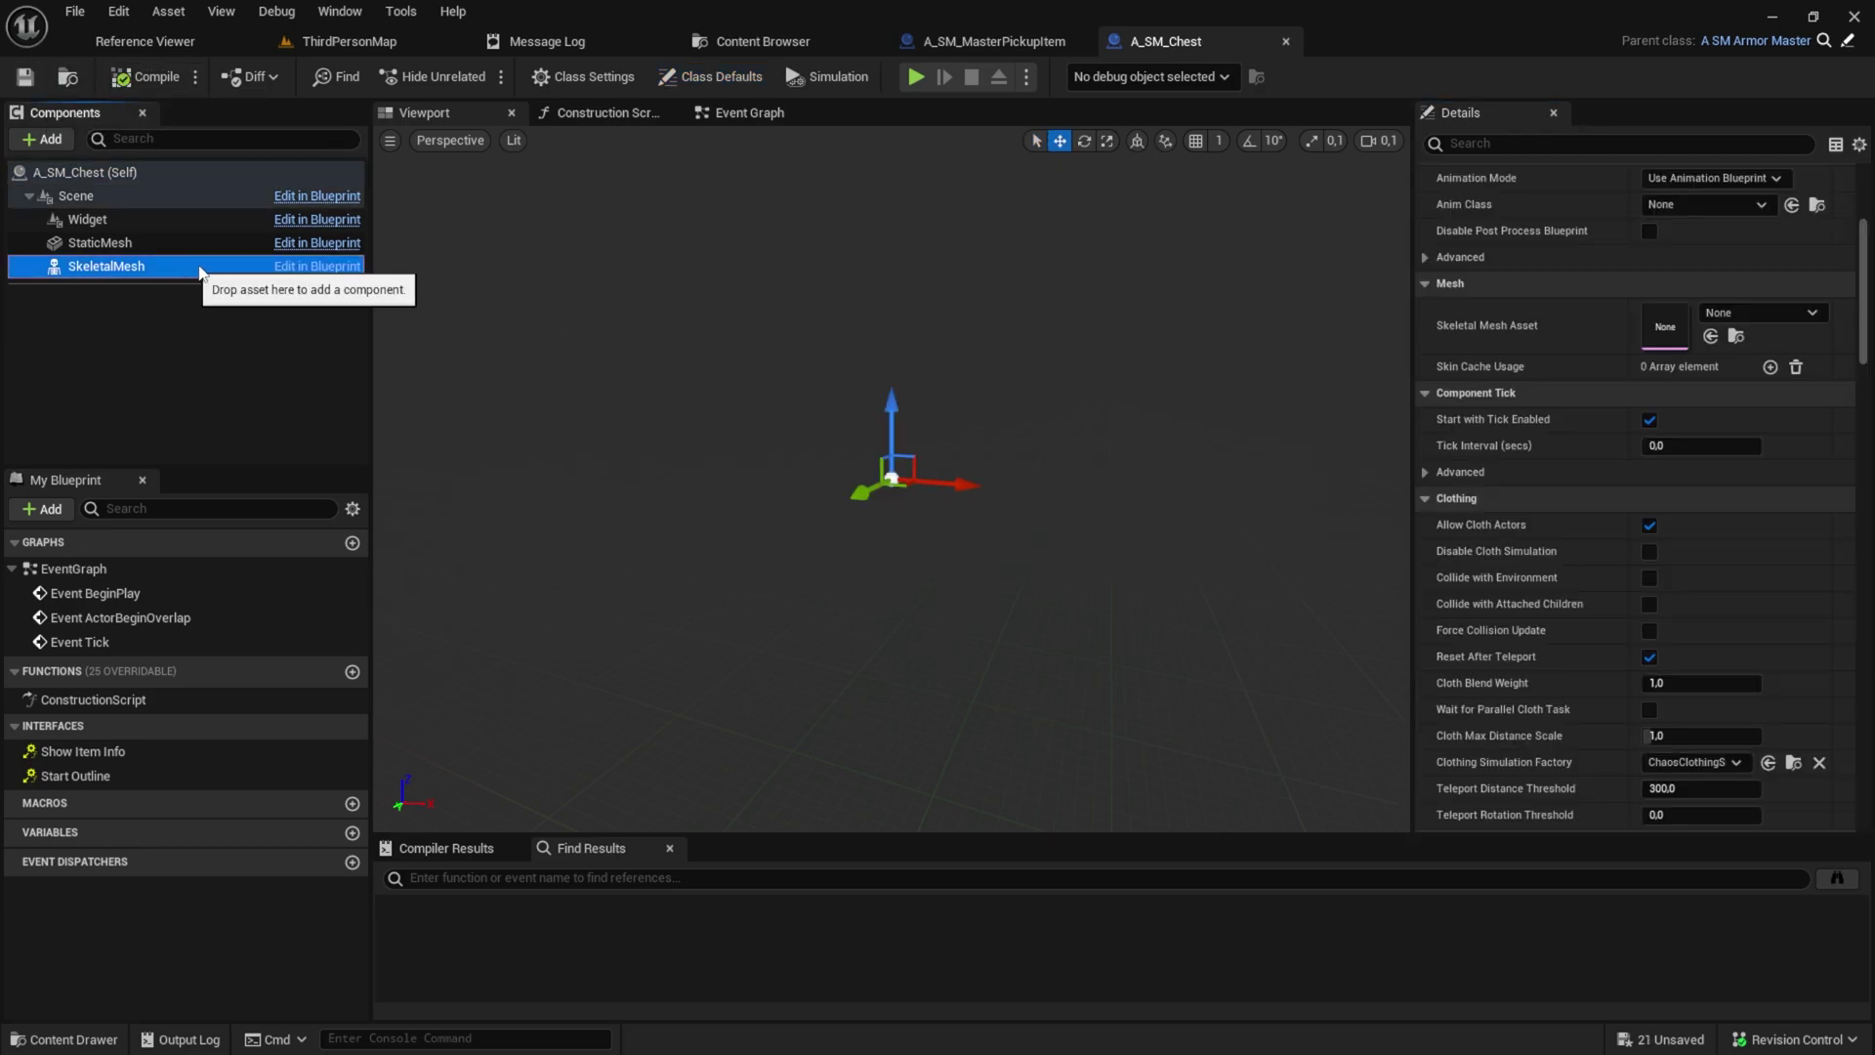
click(1767, 312)
click(1673, 518)
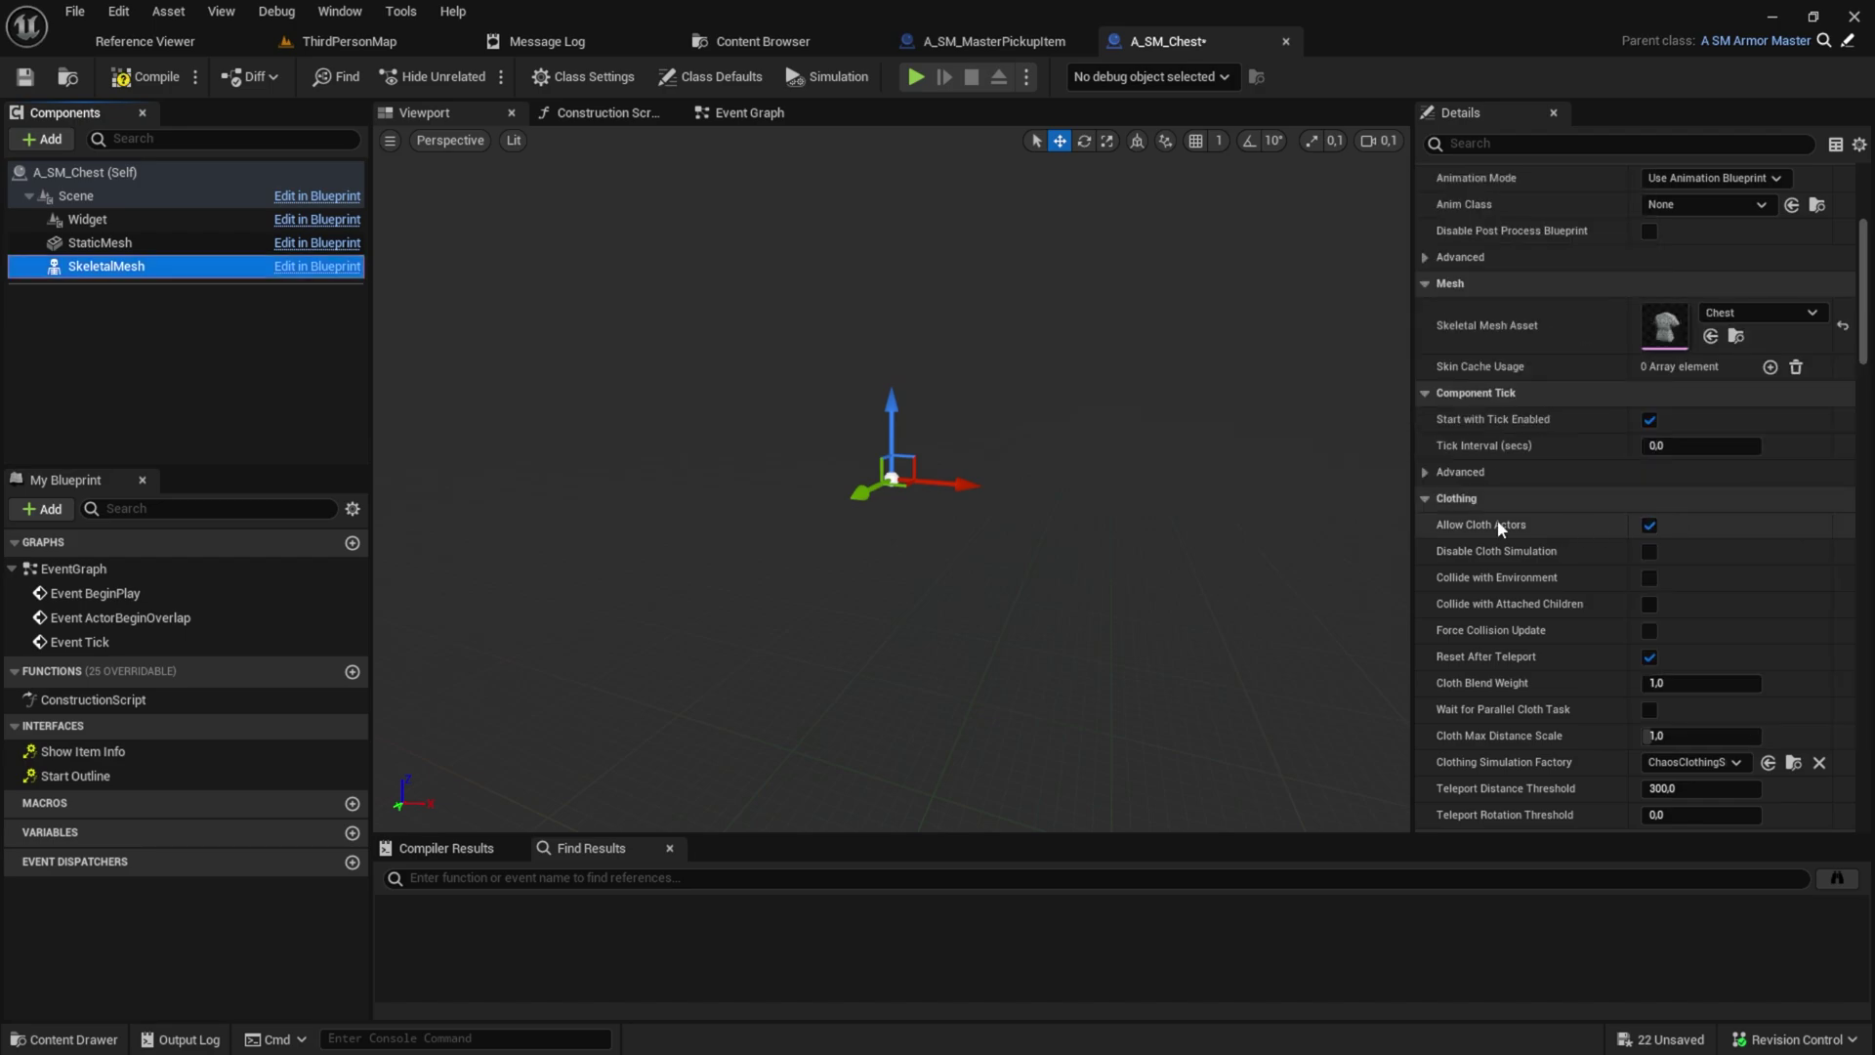
scroll(977, 372, down, 6)
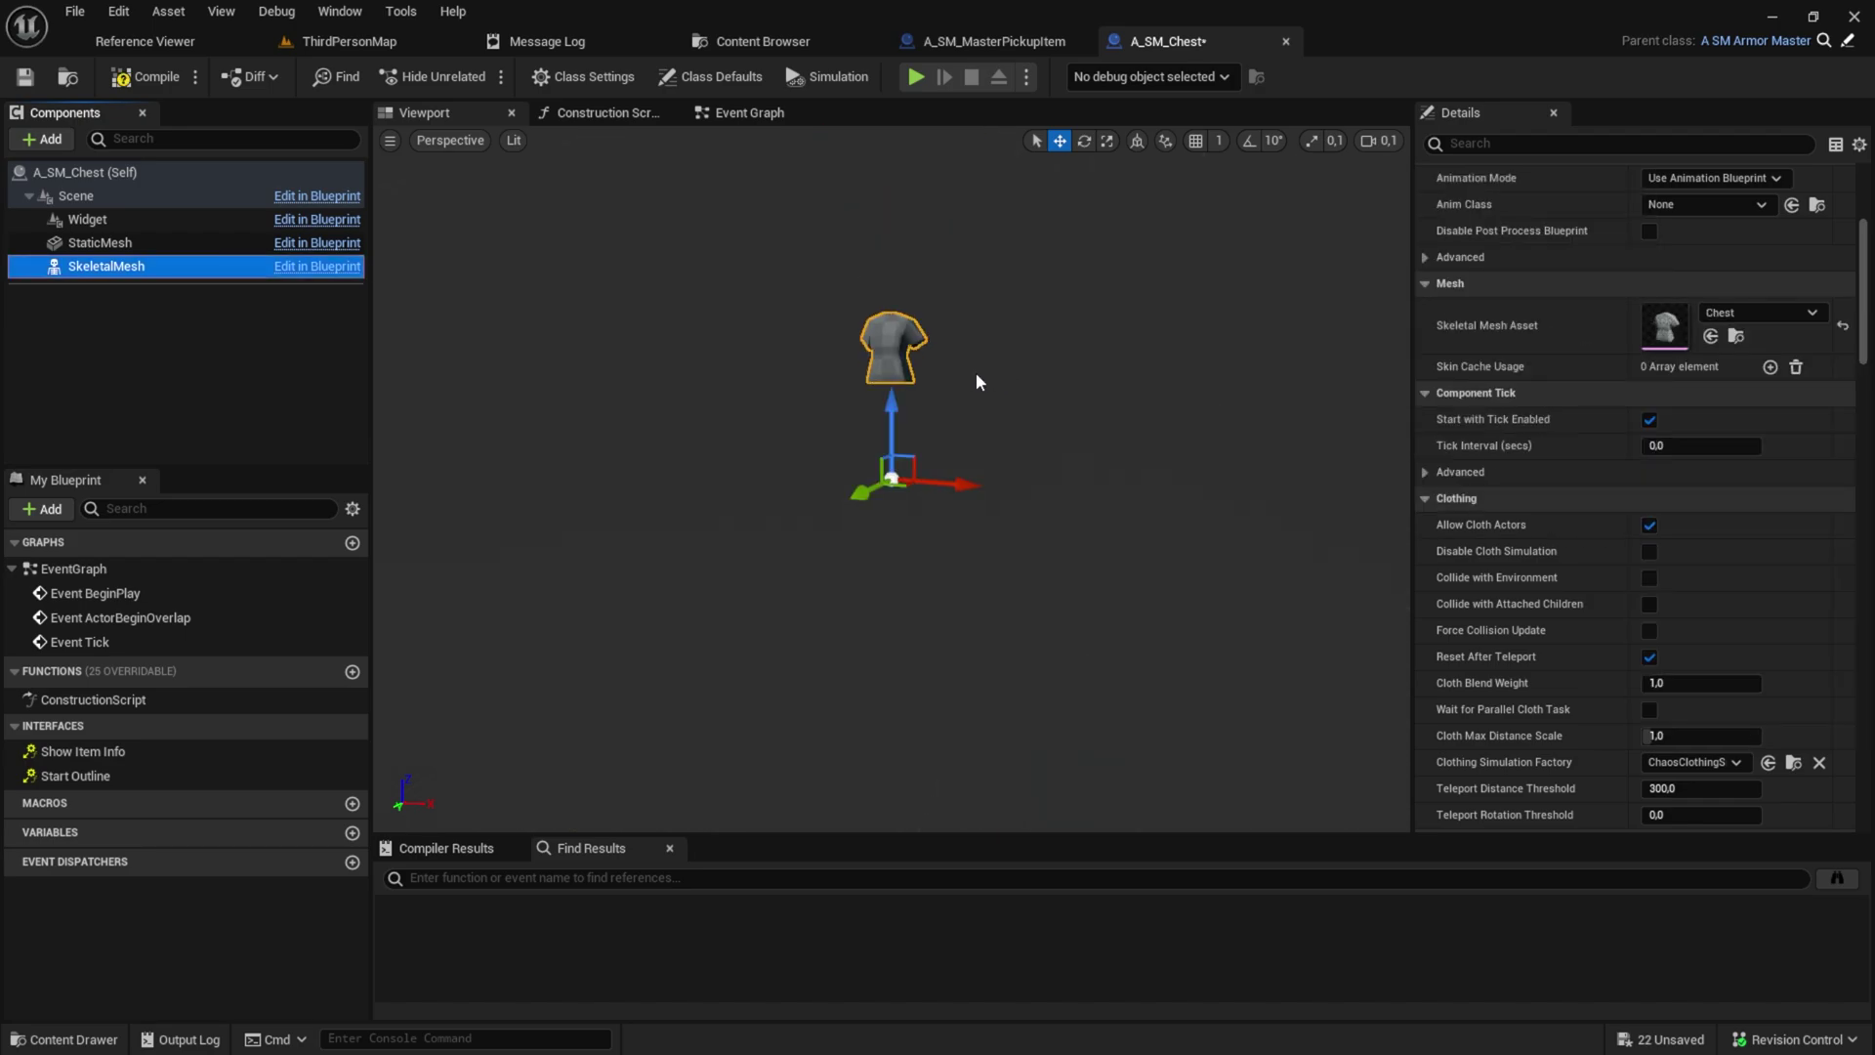
Lower the chest mesh along the vertical axis towards the blueprint's origin, compile A_SM_Chest and save it
scroll(975, 372, up, 1)
alt+drag(951, 336, 918, 327)
right_drag(918, 327, 922, 337)
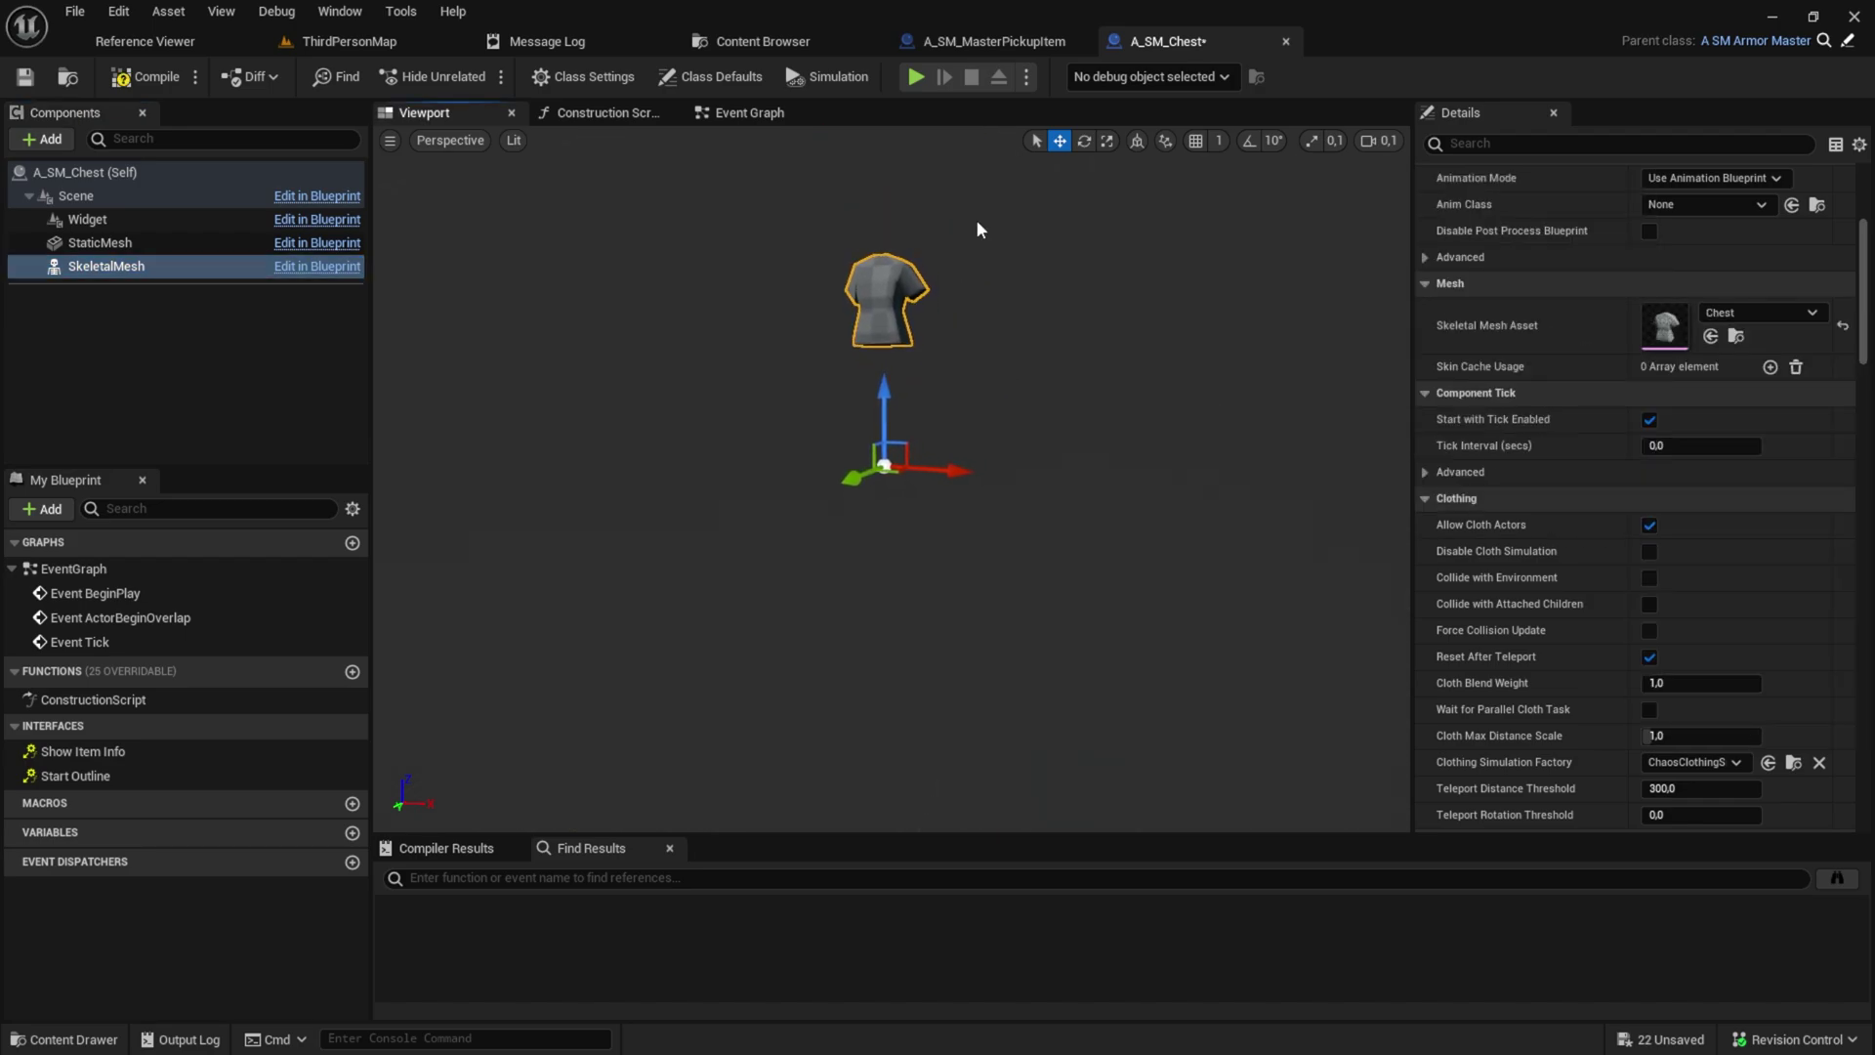
middle_drag(981, 231, 904, 398)
scroll(901, 508, up, 2)
drag(922, 597, 929, 771)
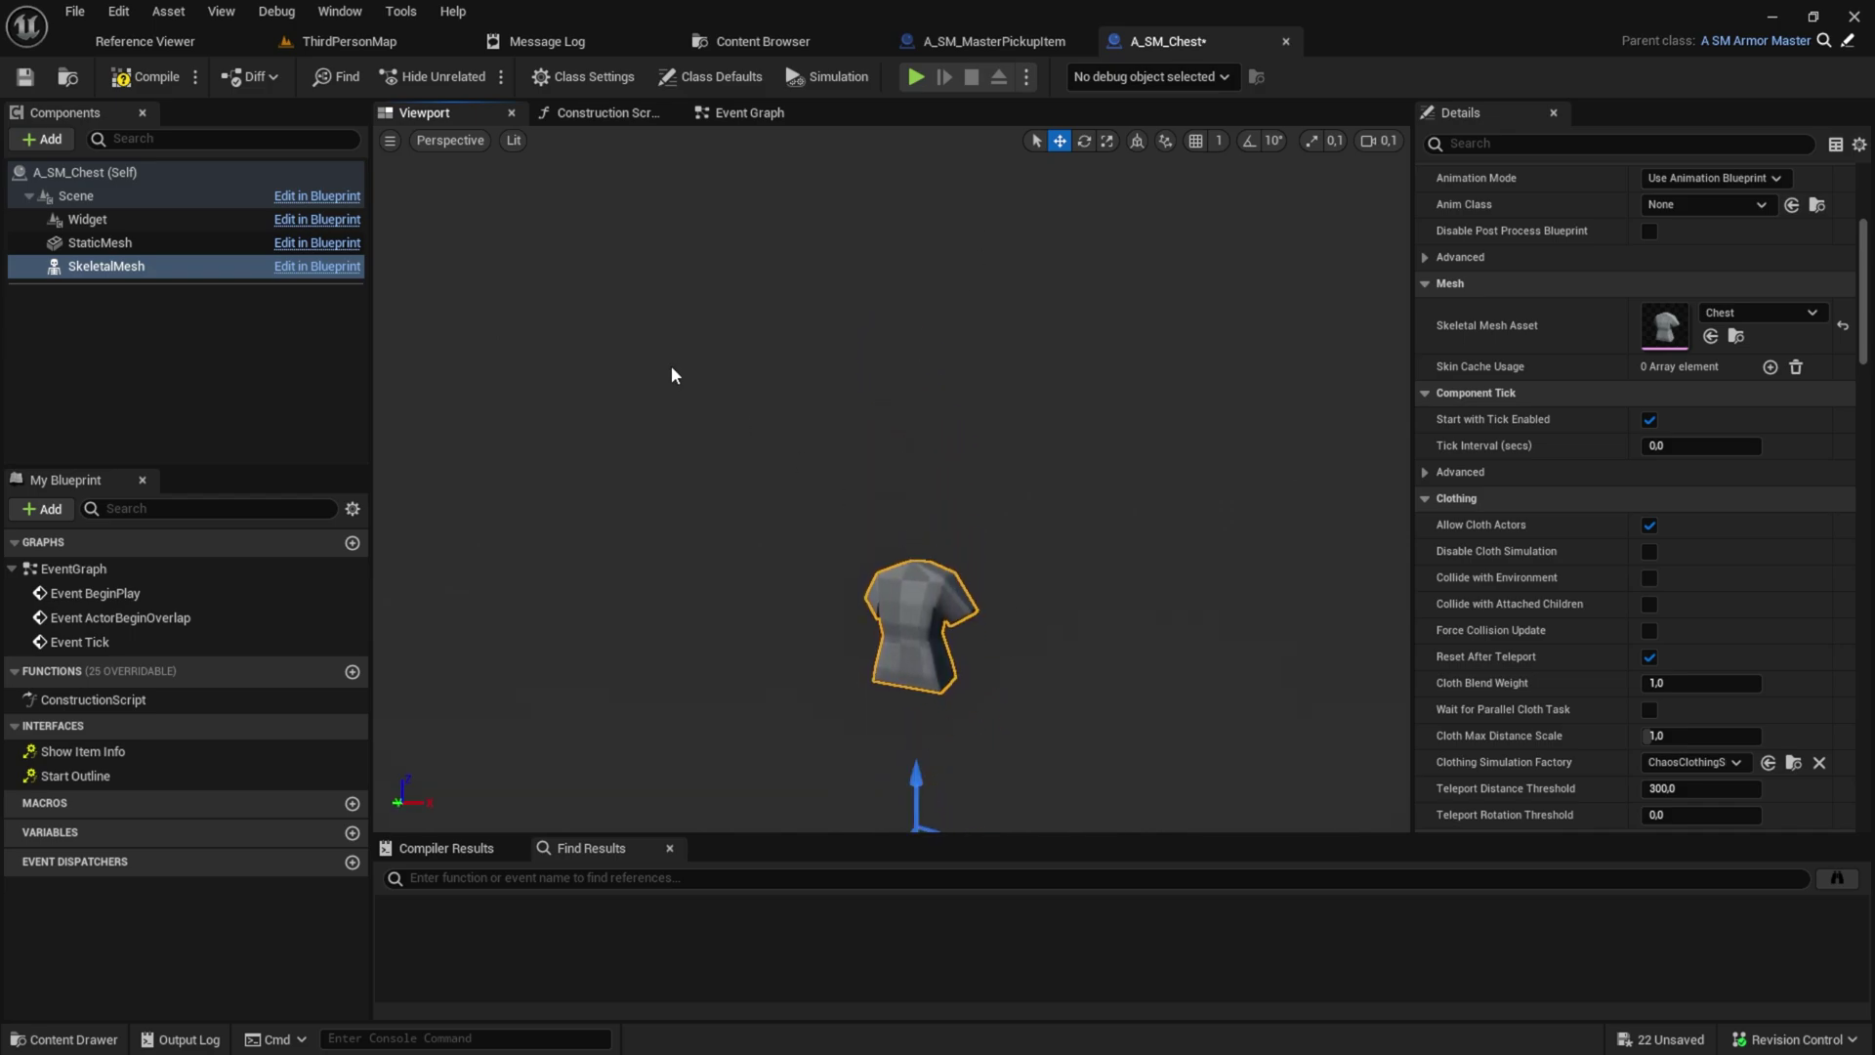
click(109, 86)
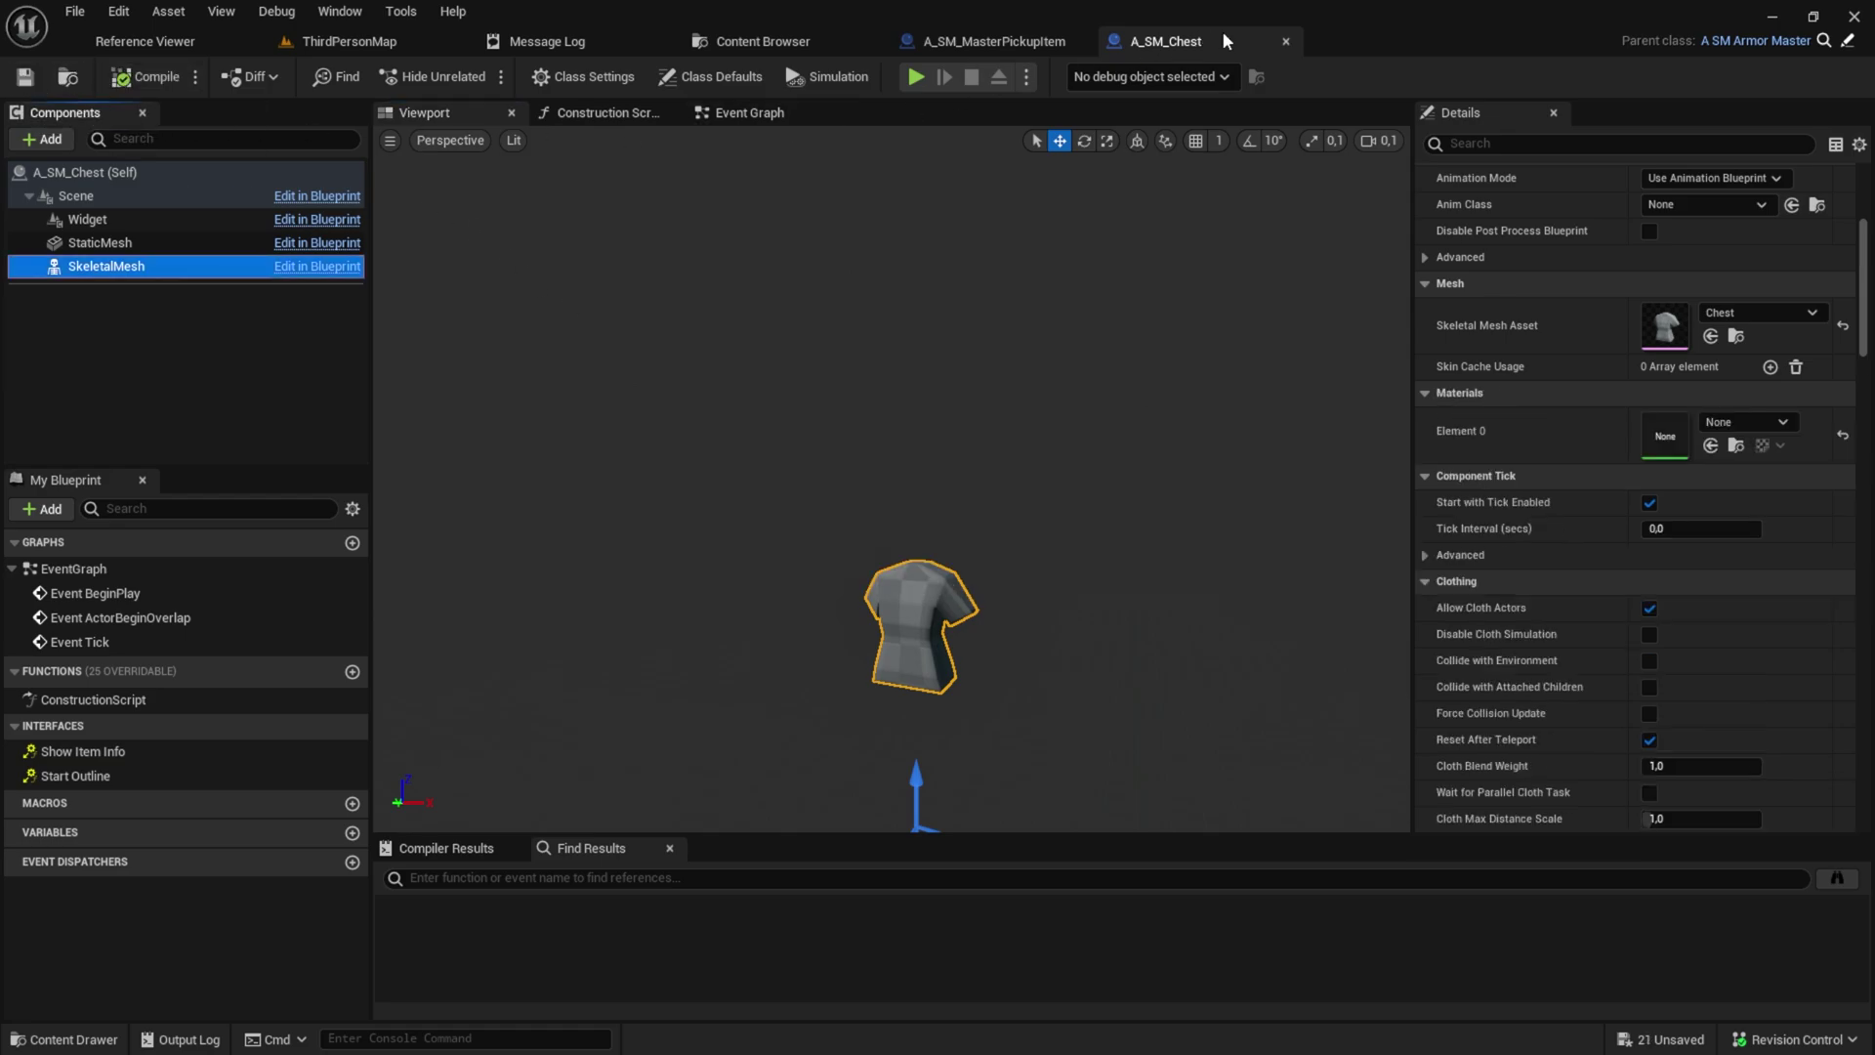
Close A_SM_Chest and place an instance of it in the ThirdPersonMap level
click(1286, 42)
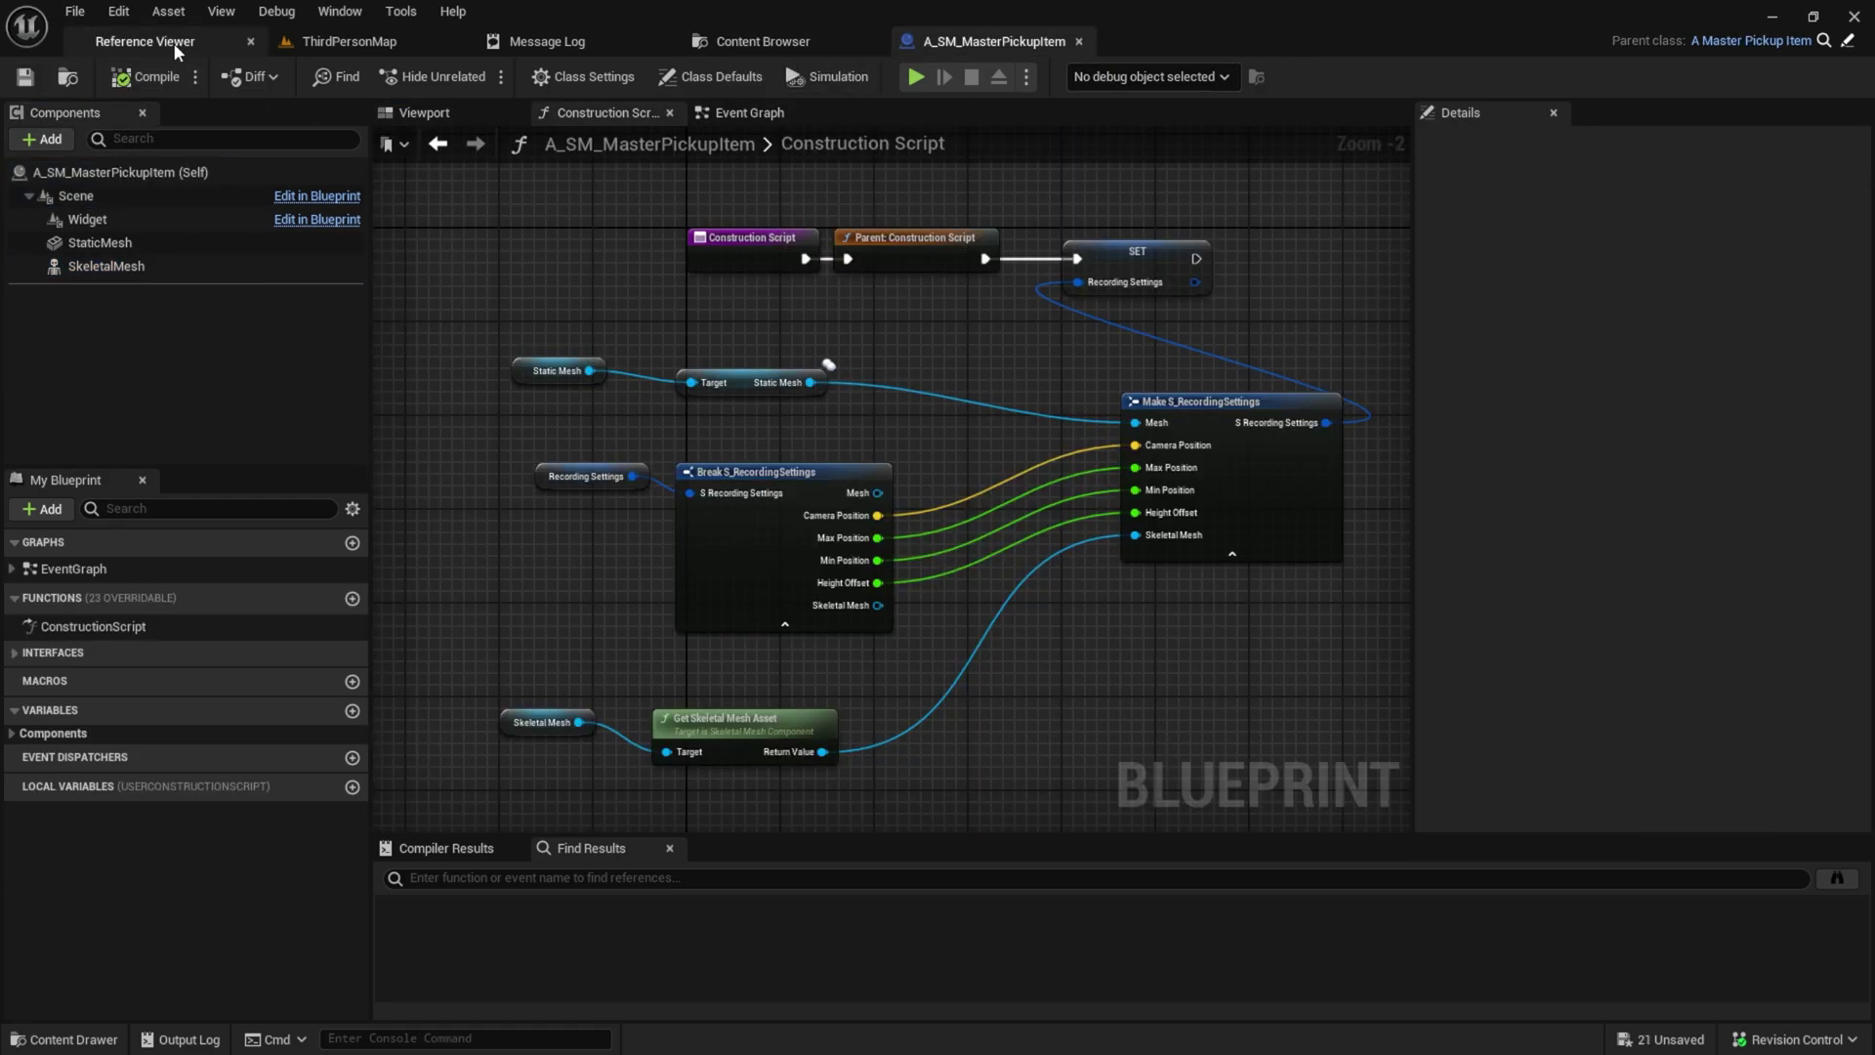
click(359, 46)
right_drag(847, 434, 469, 438)
key(ctrl+space)
drag(823, 742, 1060, 537)
right_drag(1060, 537, 1205, 527)
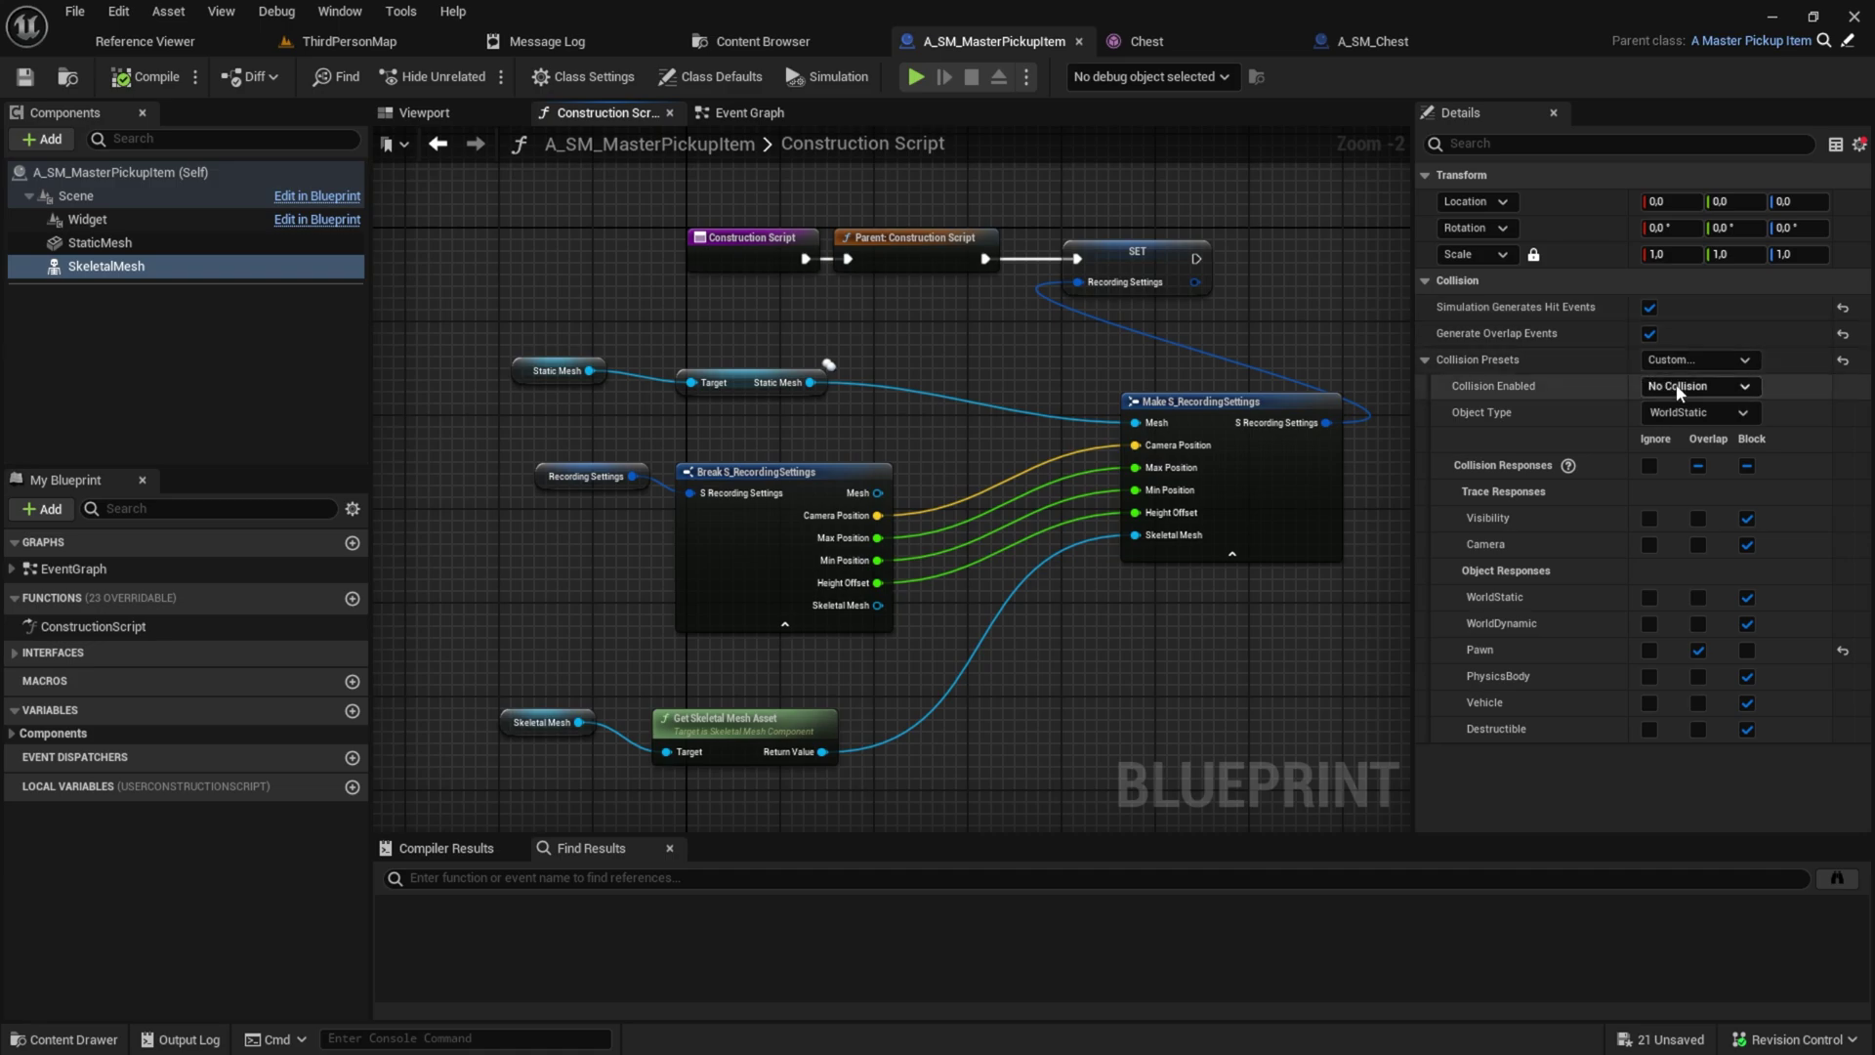
Set Collision Enabled of A_SM_MasterPickupItem's SkeletalMesh component to Collision Enabled (Query and Physics) and save the blueprint
click(1697, 386)
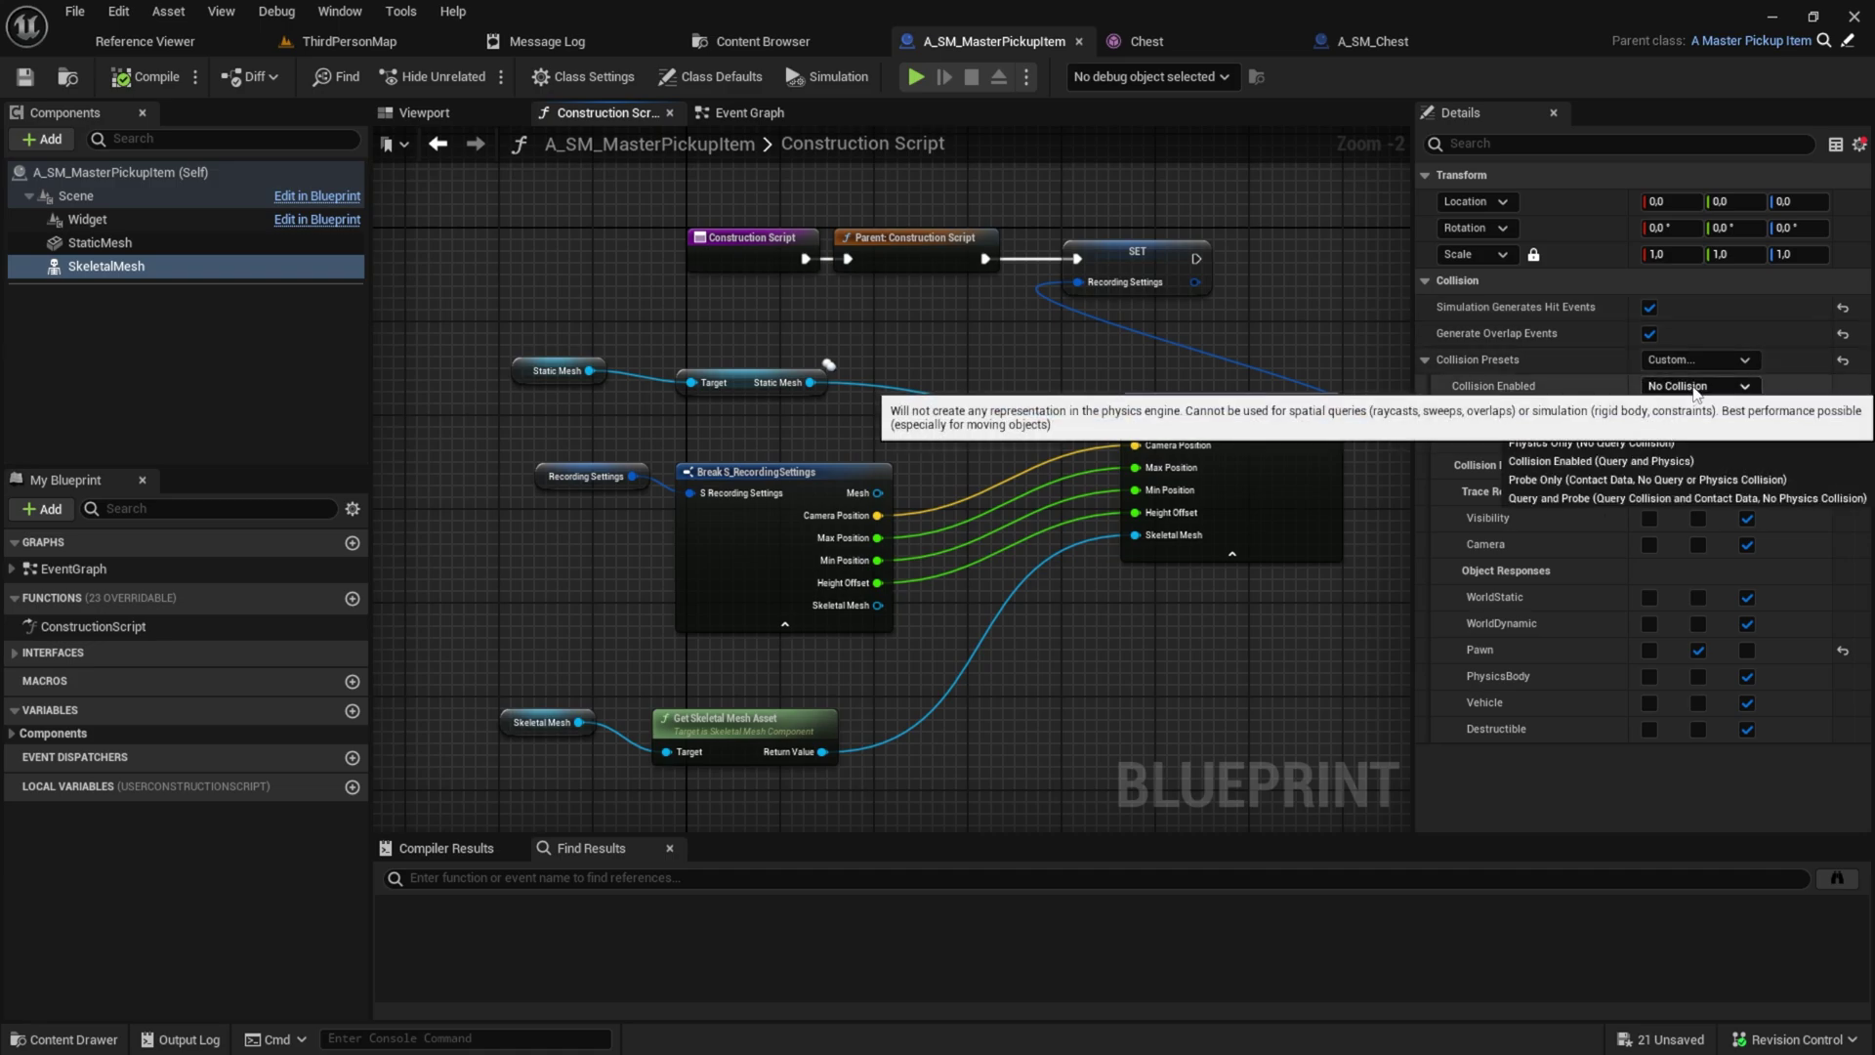
click(1575, 464)
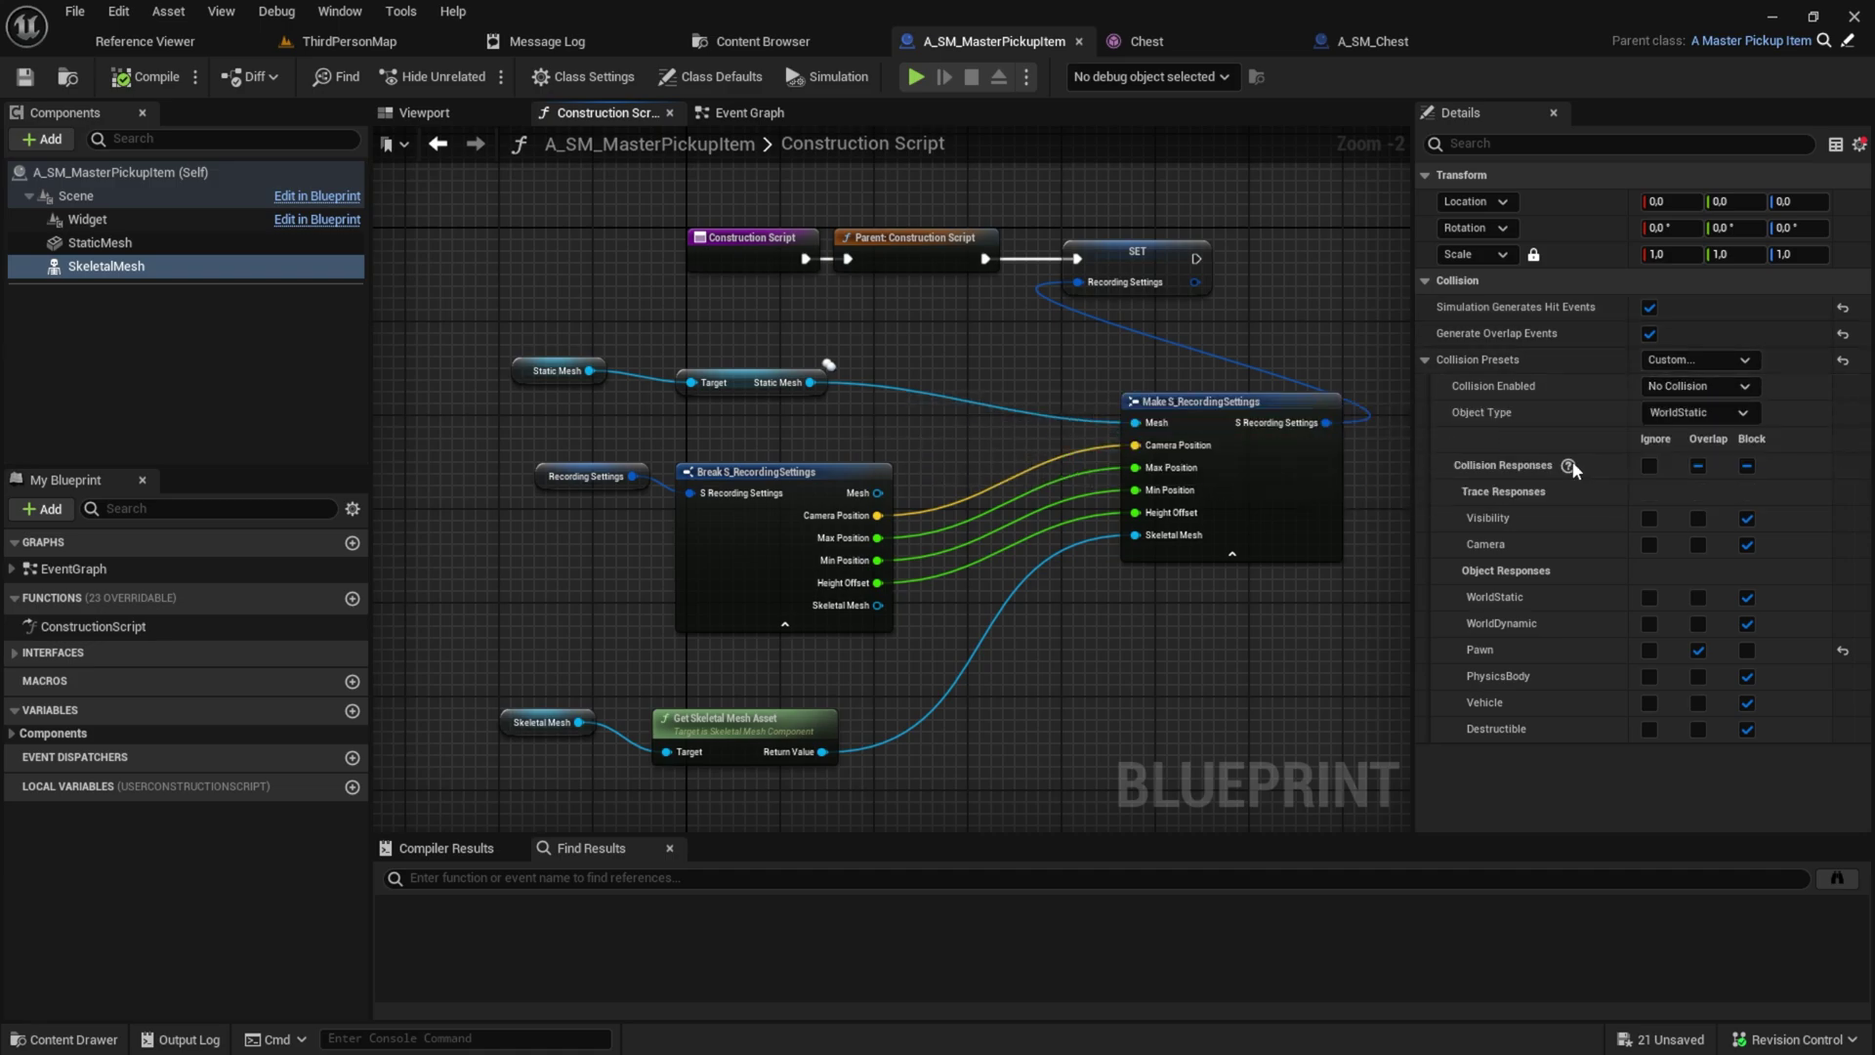
click(26, 77)
Open BP_ThirdPersonCharacter from the Blueprints folder and go through its Equip Item graph into the Attach function
key(ctrl+space)
click(88, 750)
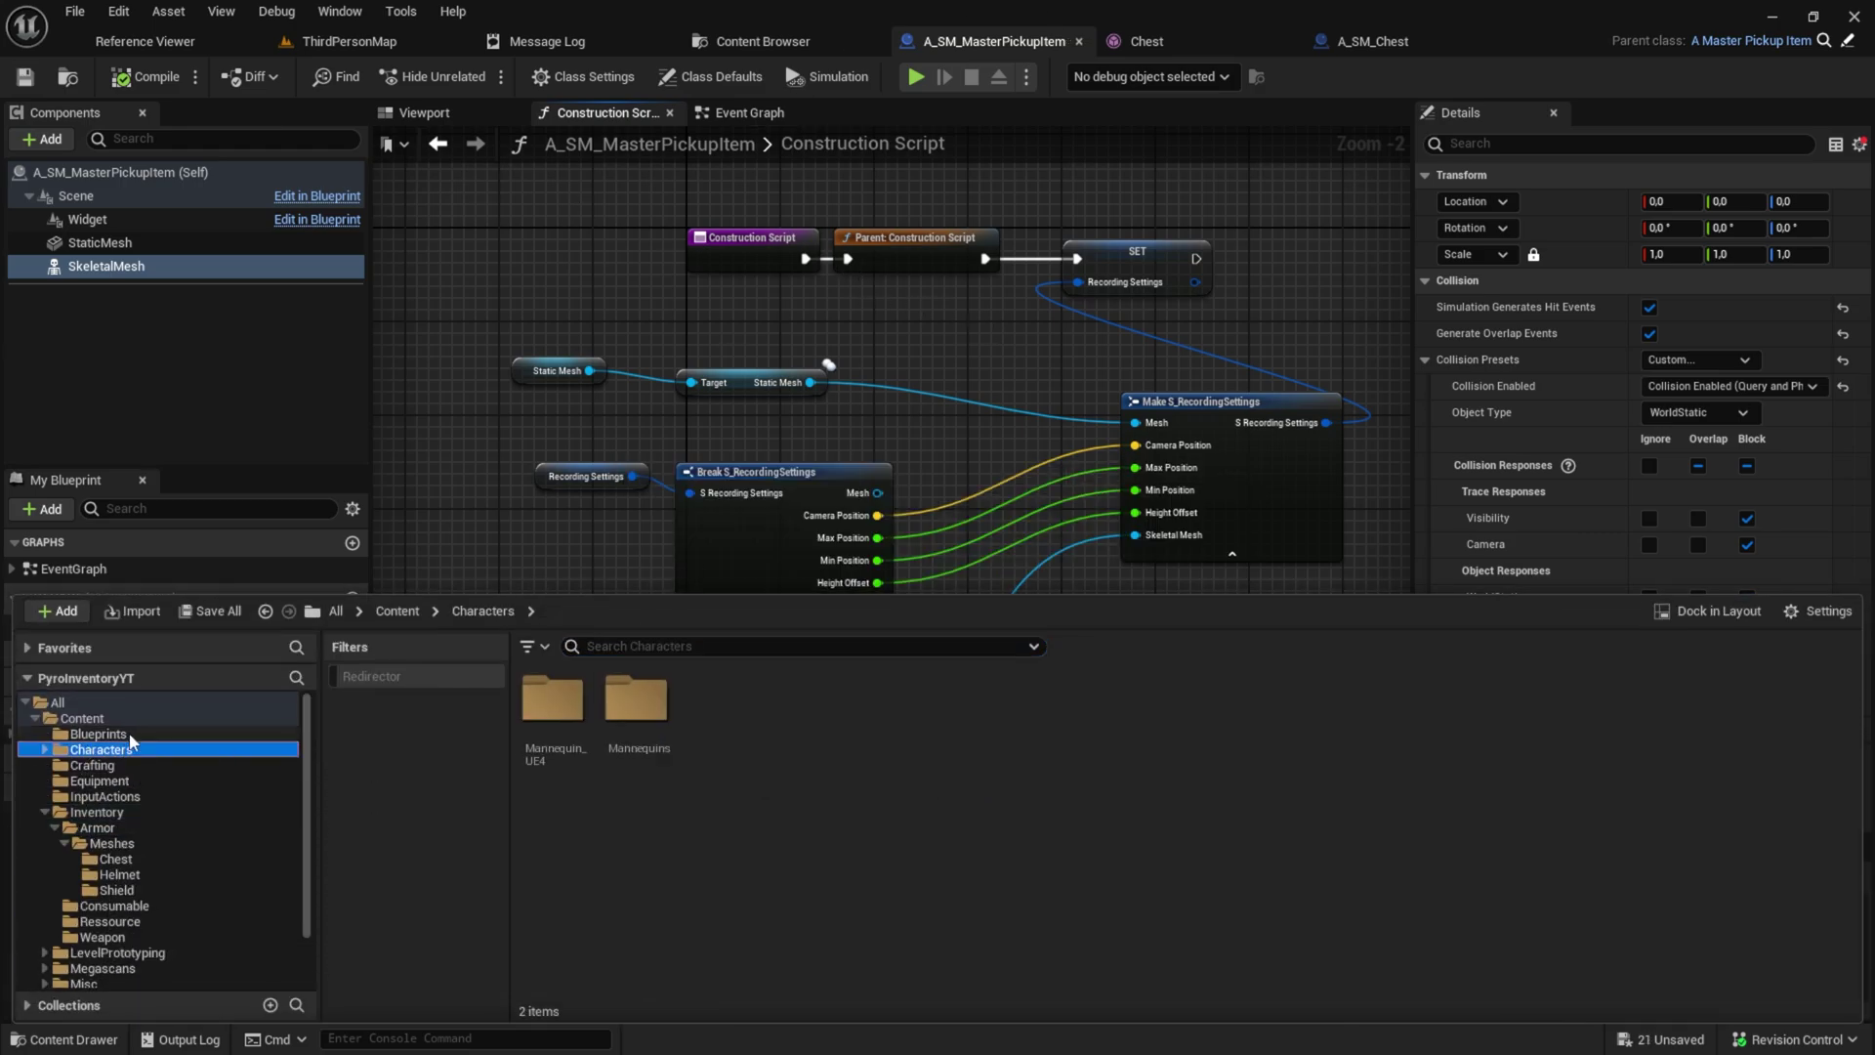
click(96, 733)
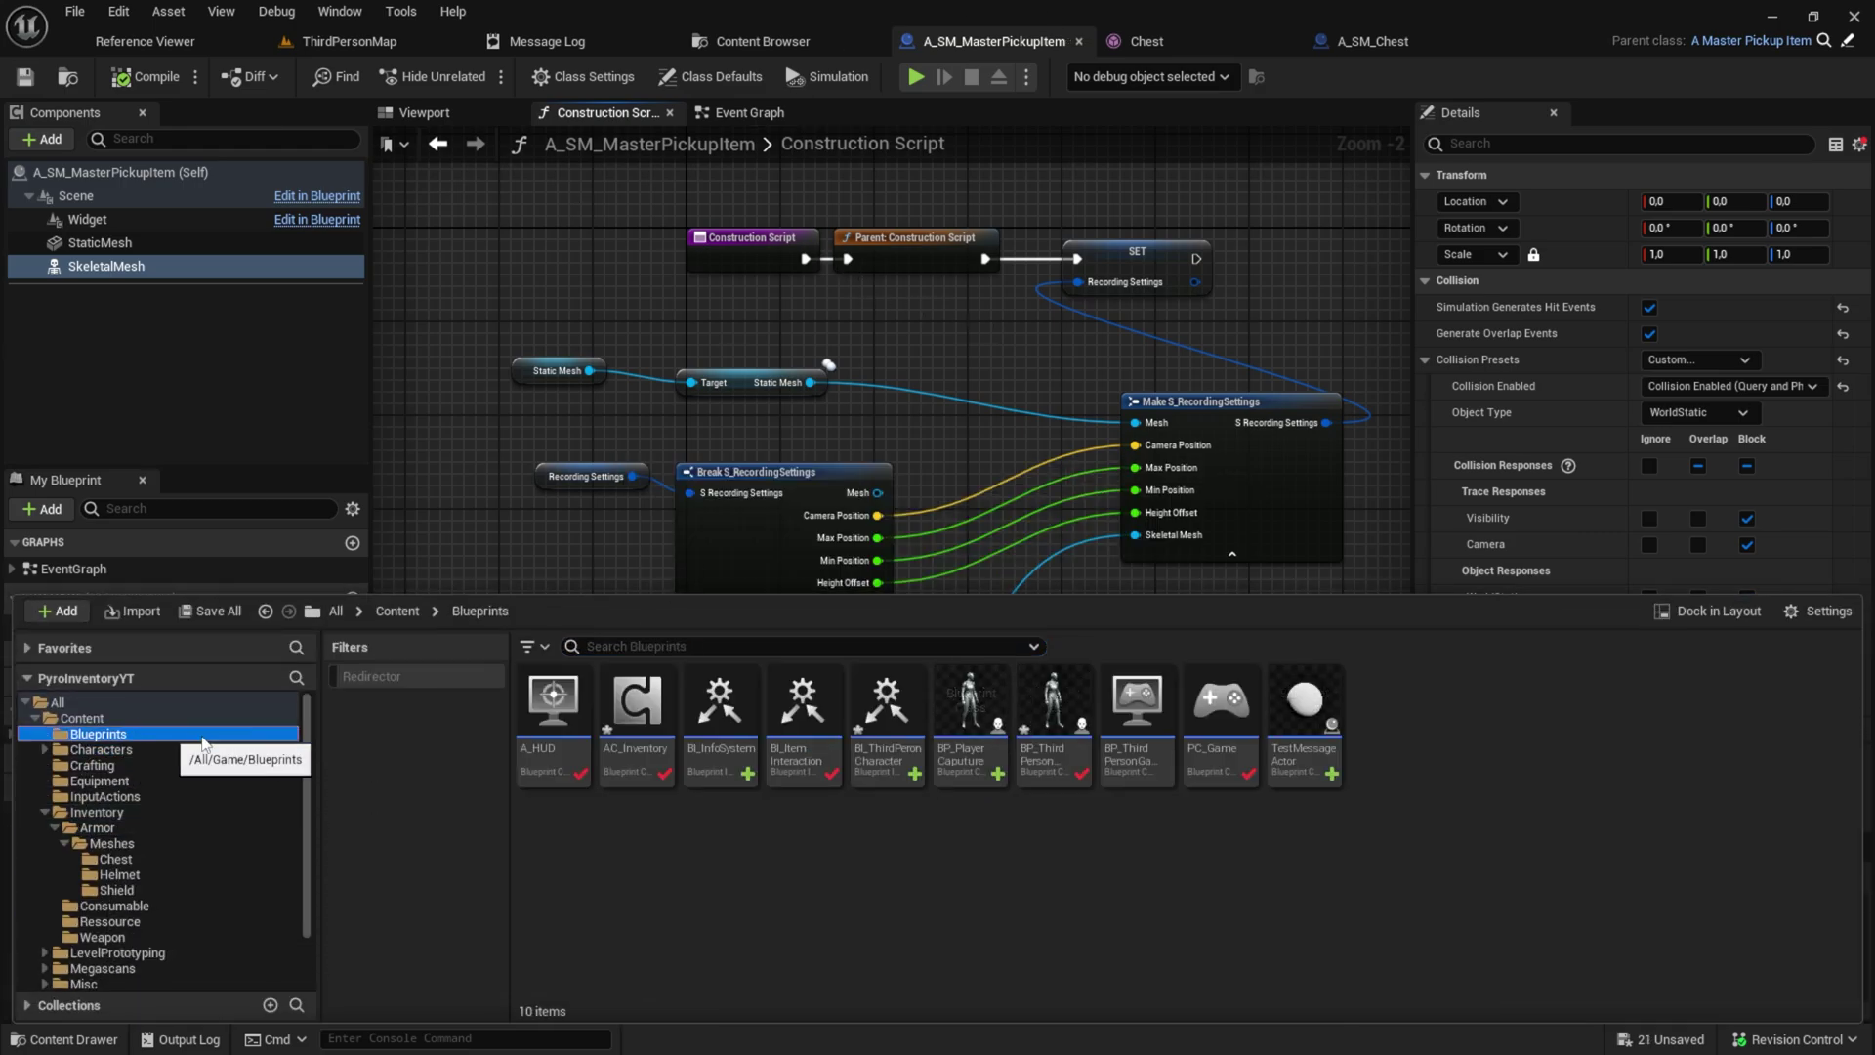
double_click(1054, 698)
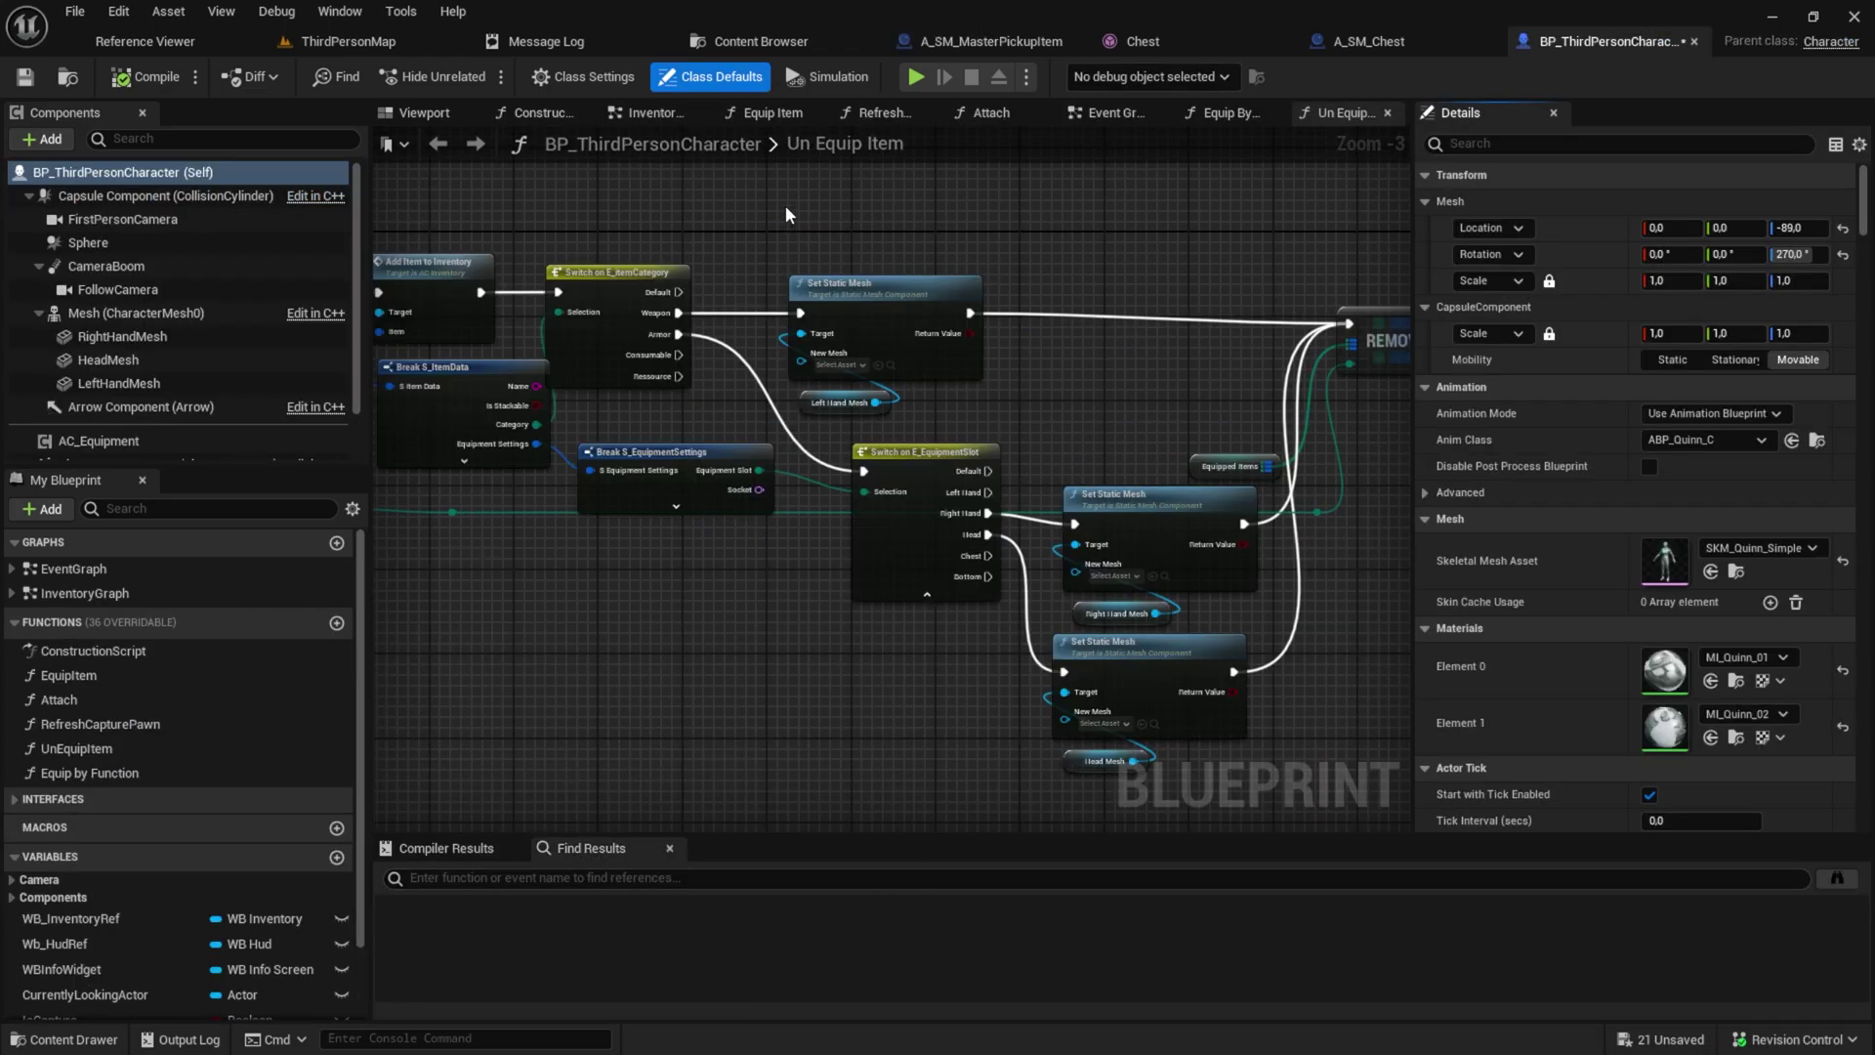
click(753, 115)
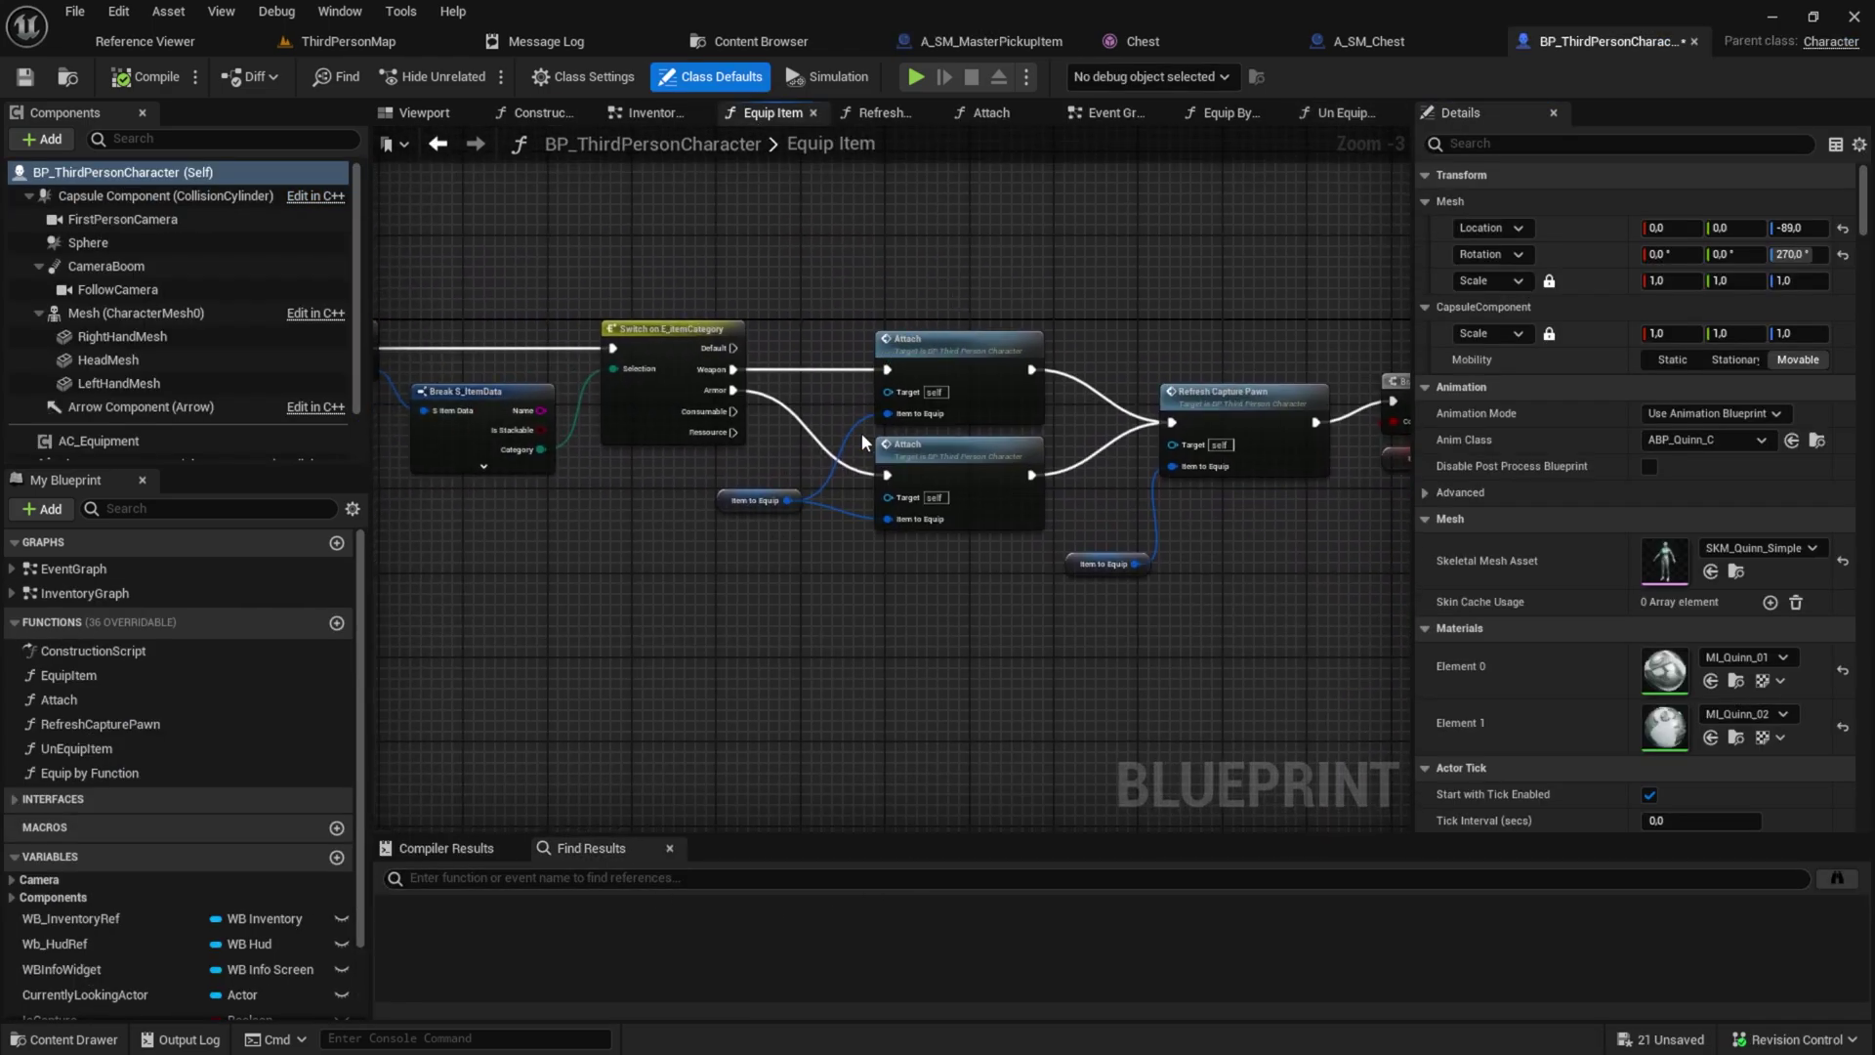
scroll(861, 453, up, 2)
double_click(864, 453)
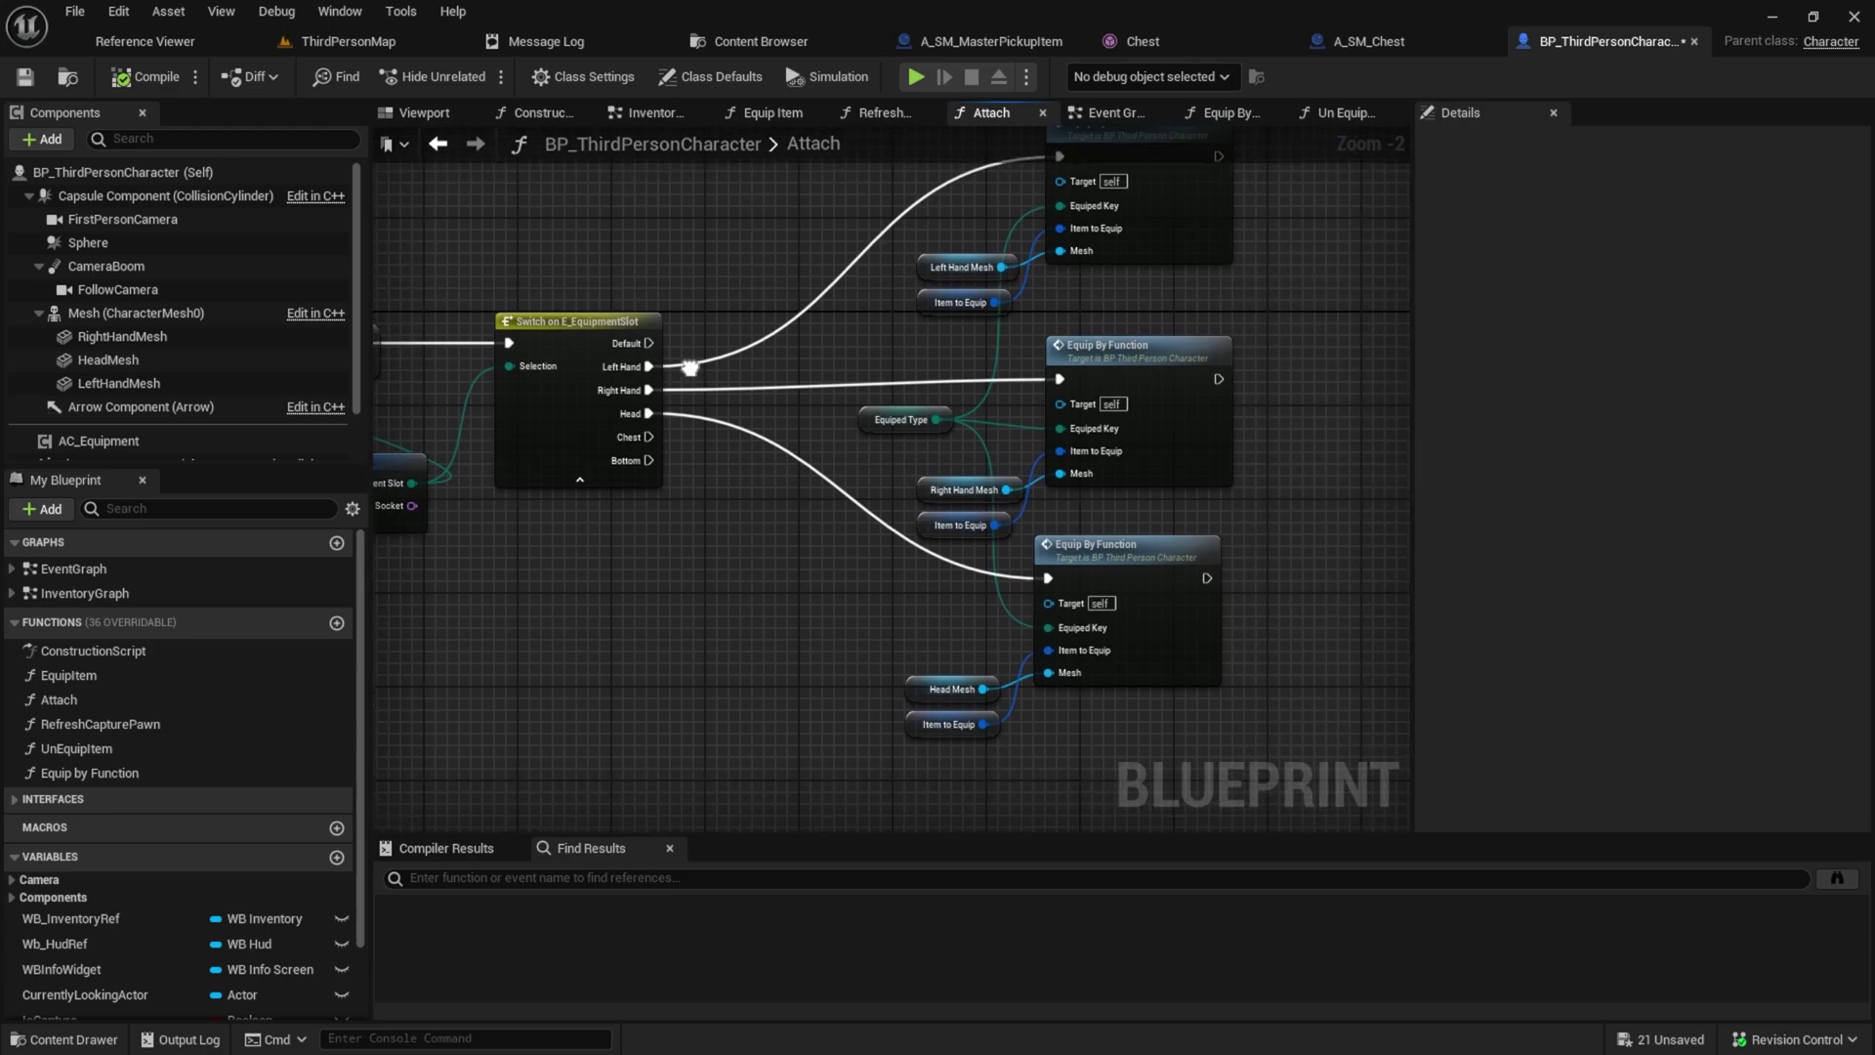
Duplicate the head slot's Equip By Function node together with its Head Mesh and Item to Equip references
right_drag(688, 368, 580, 345)
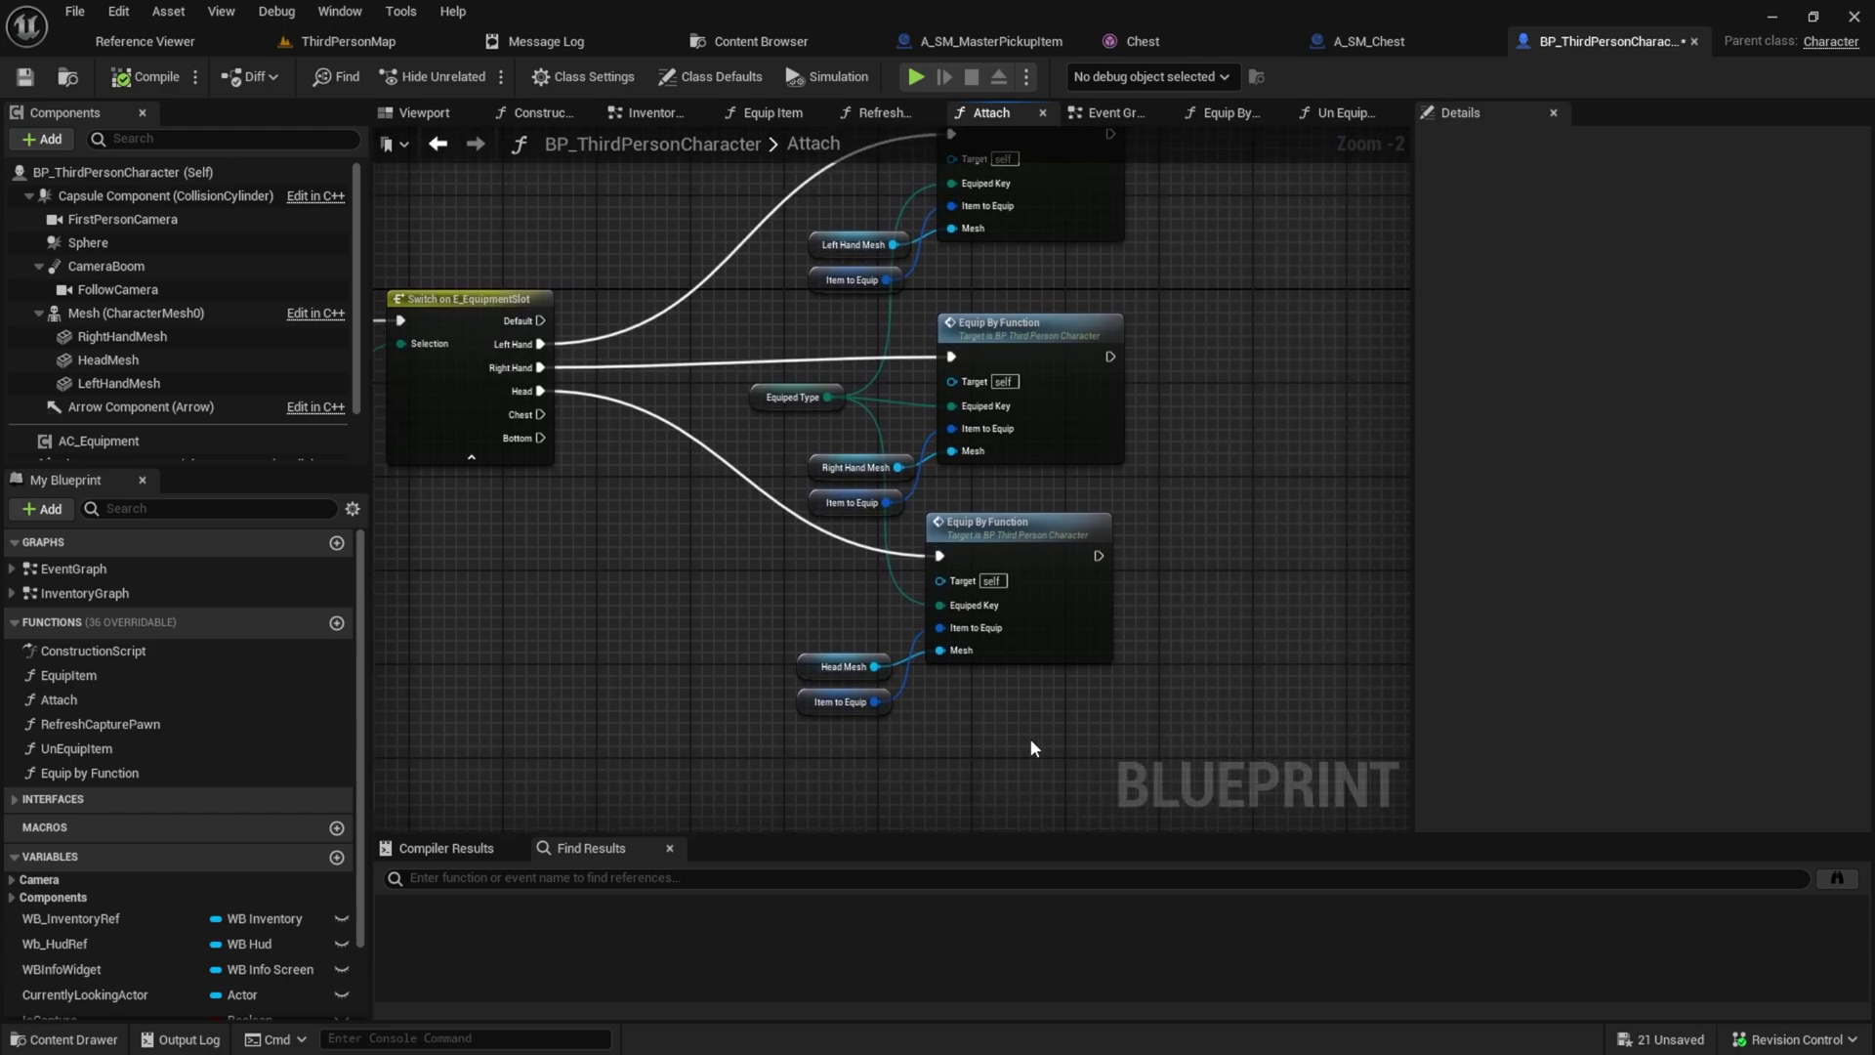
drag(794, 621, 788, 613)
key(ctrl+c)
right_drag(1074, 703, 1041, 522)
click(969, 585)
key(ctrl+v)
Connect the Chest output of Switch on E_EquipmentSlot to the duplicated Equip By Function and link Equiped Type to its Equiped Key
drag(1093, 519, 507, 233)
click(658, 587)
right_drag(973, 671, 990, 571)
scroll(945, 563, up, 1)
drag(941, 562, 787, 650)
right_drag(830, 660, 844, 132)
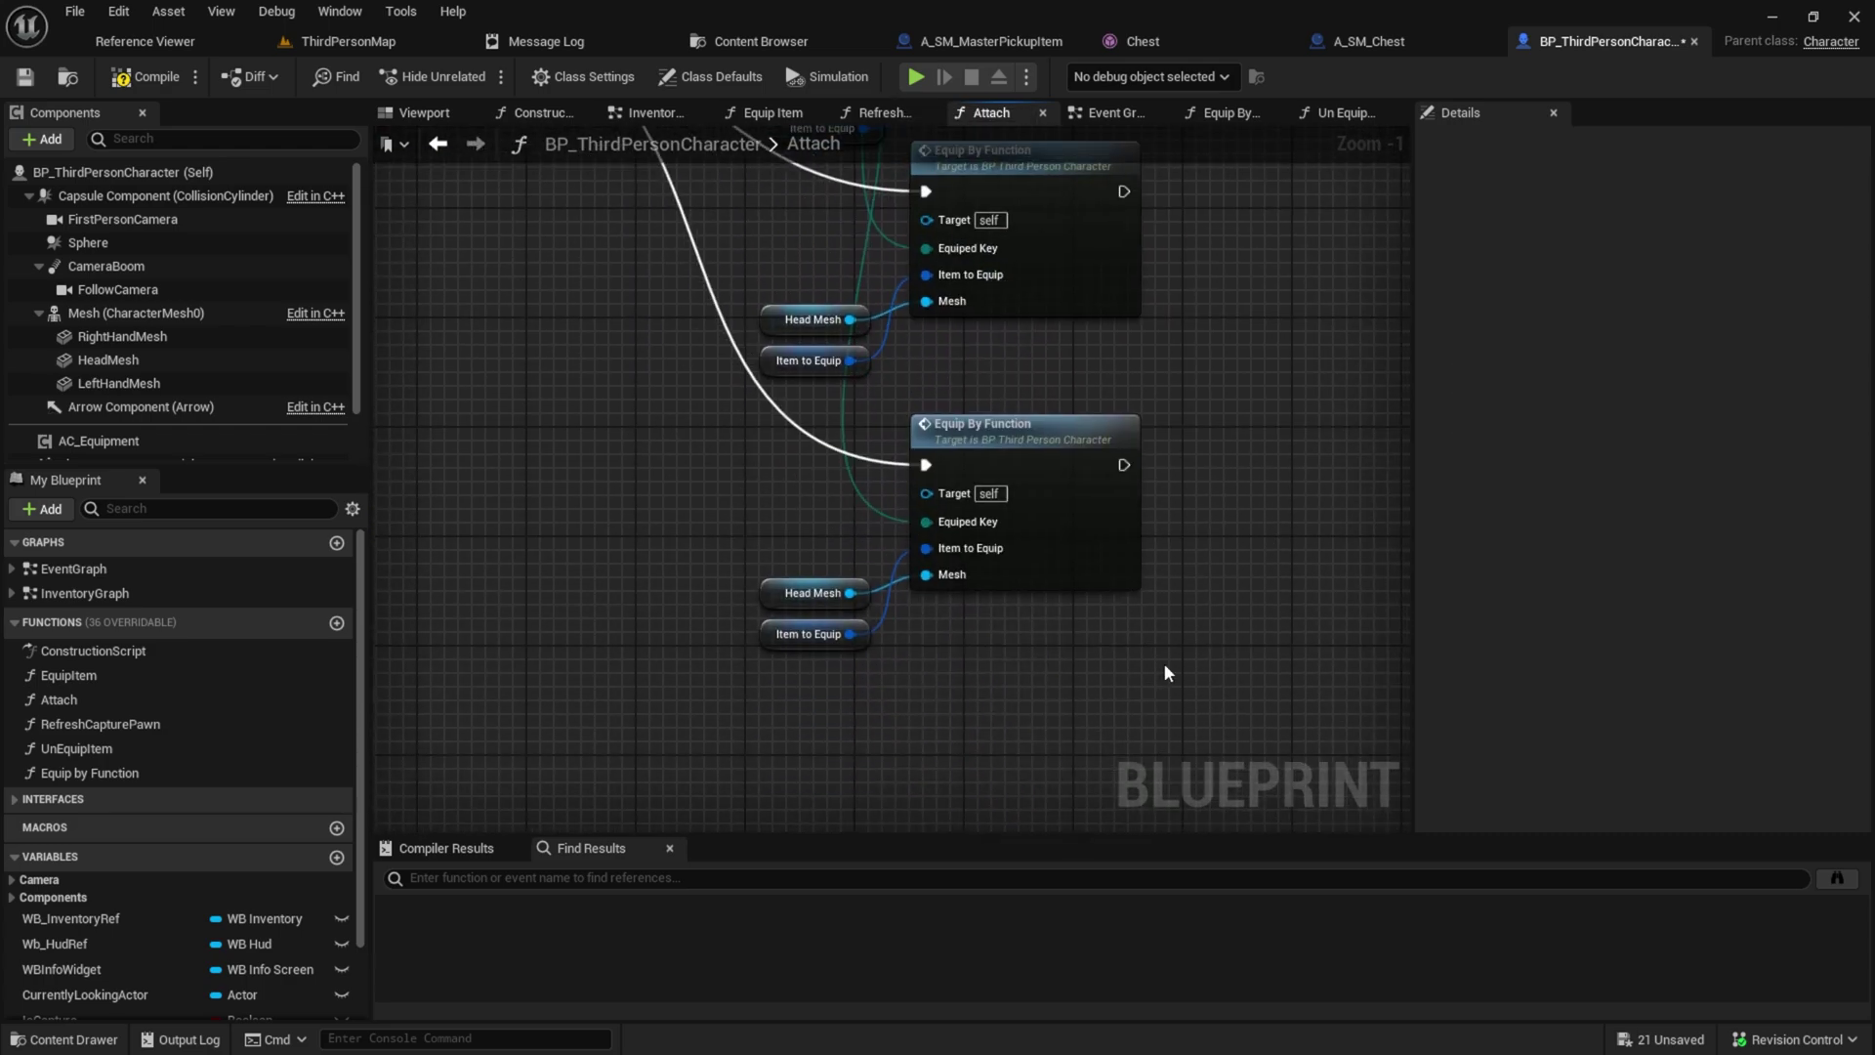
Add a skeletal mesh component named ChestMesh under the character's Mesh component
click(84, 311)
click(42, 138)
text(skel)
click(83, 203)
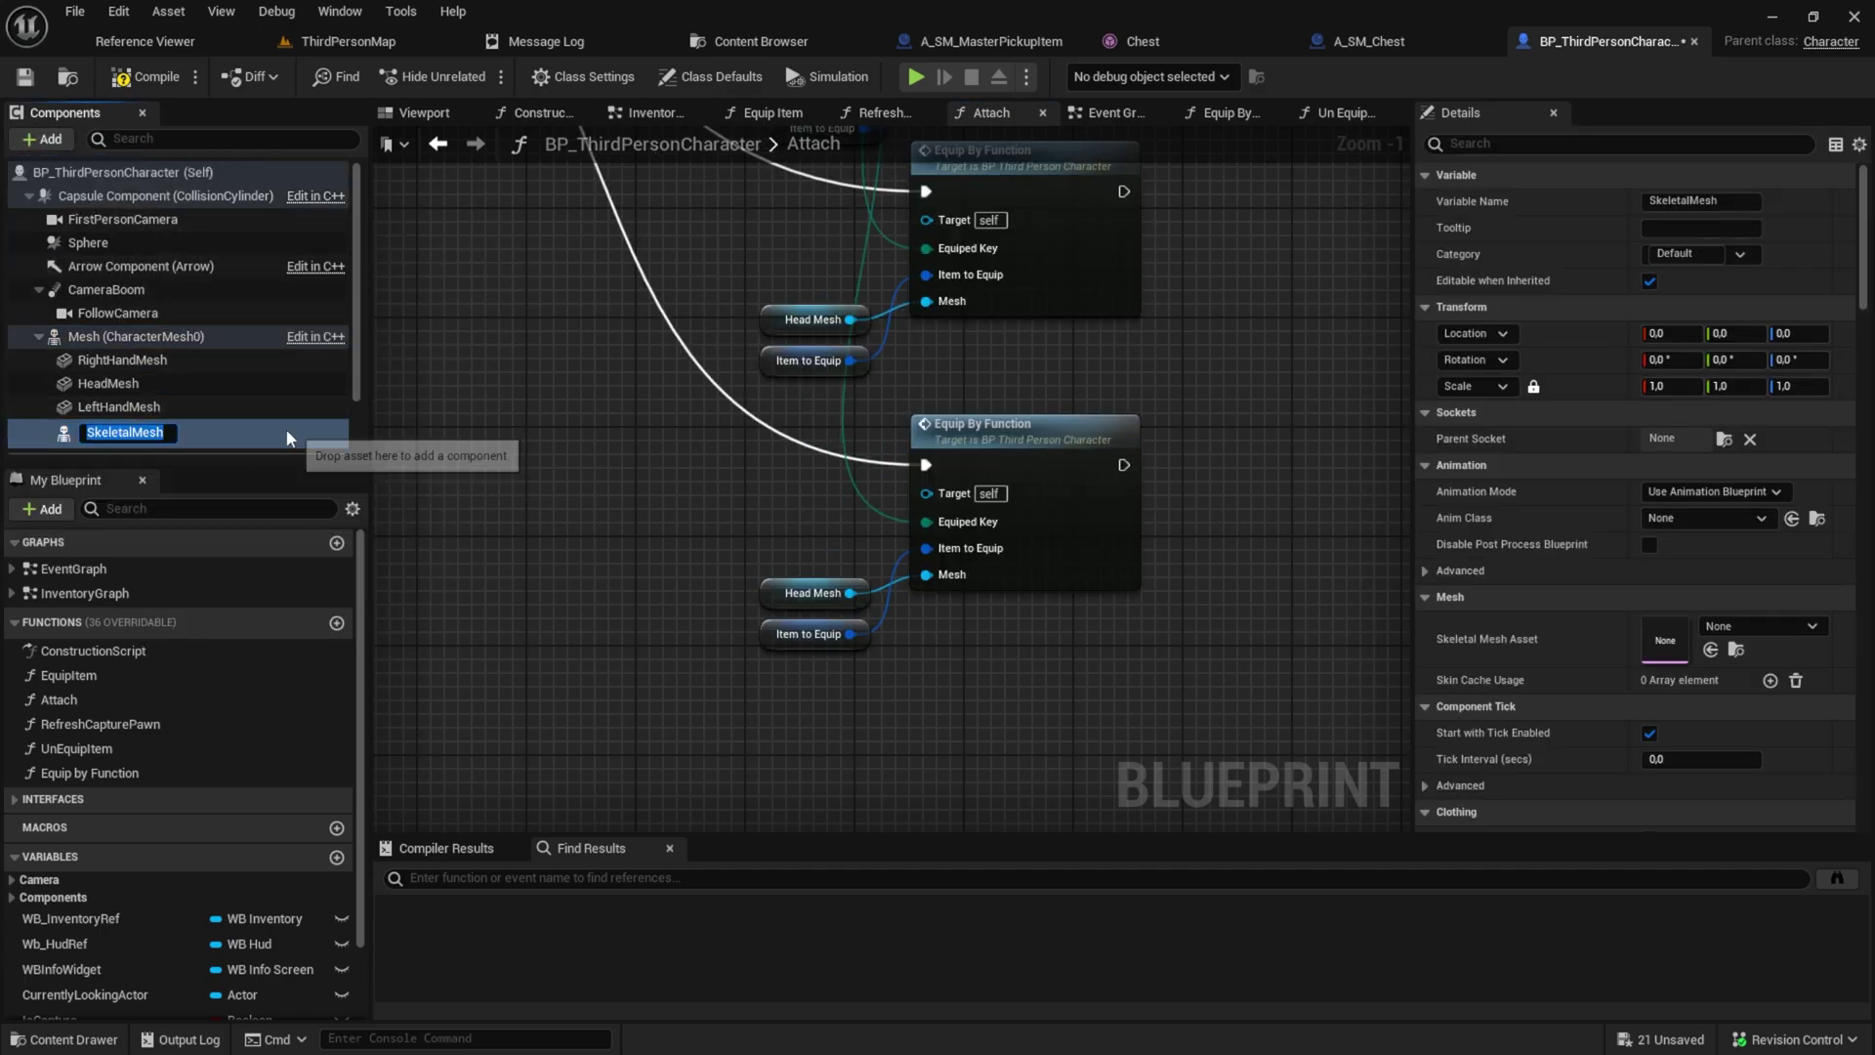
key(Return)
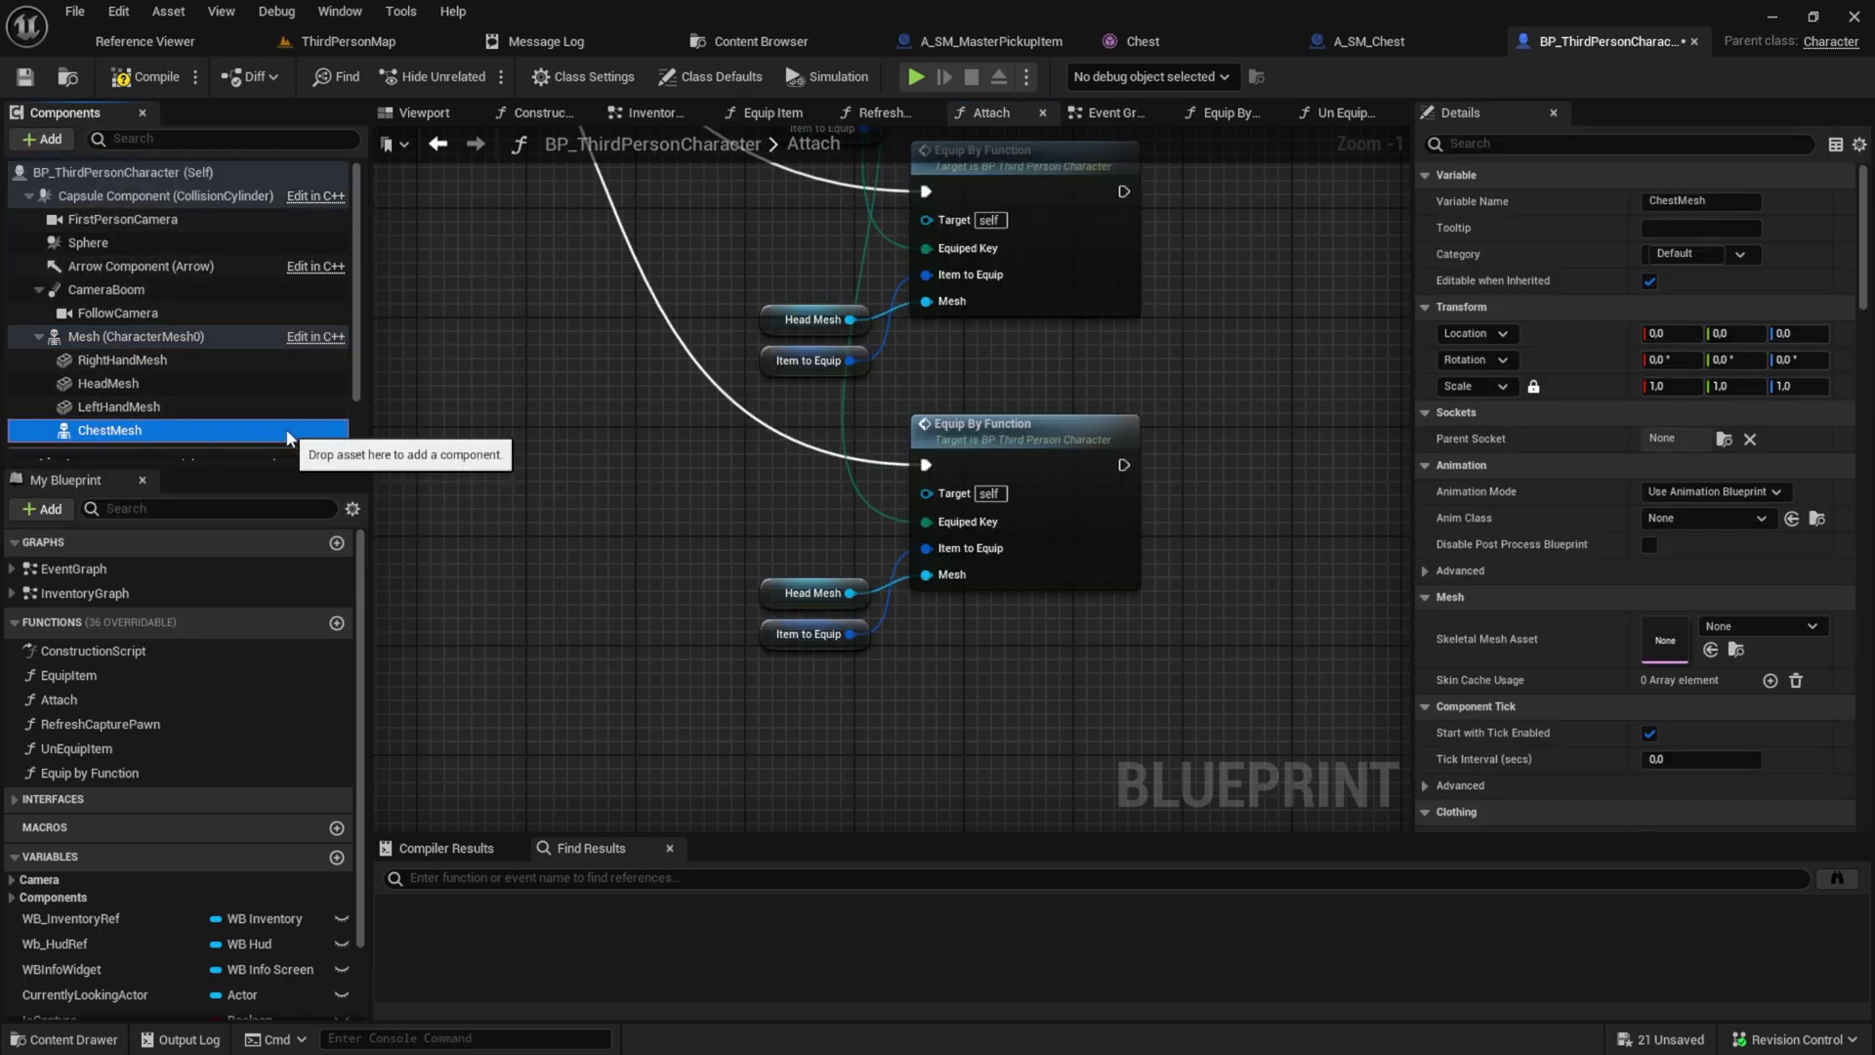
Place a Chest Mesh reference beside the duplicated Equip By Function, and delete both it and the node's Head Mesh reference
drag(290, 436, 912, 612)
click(805, 497)
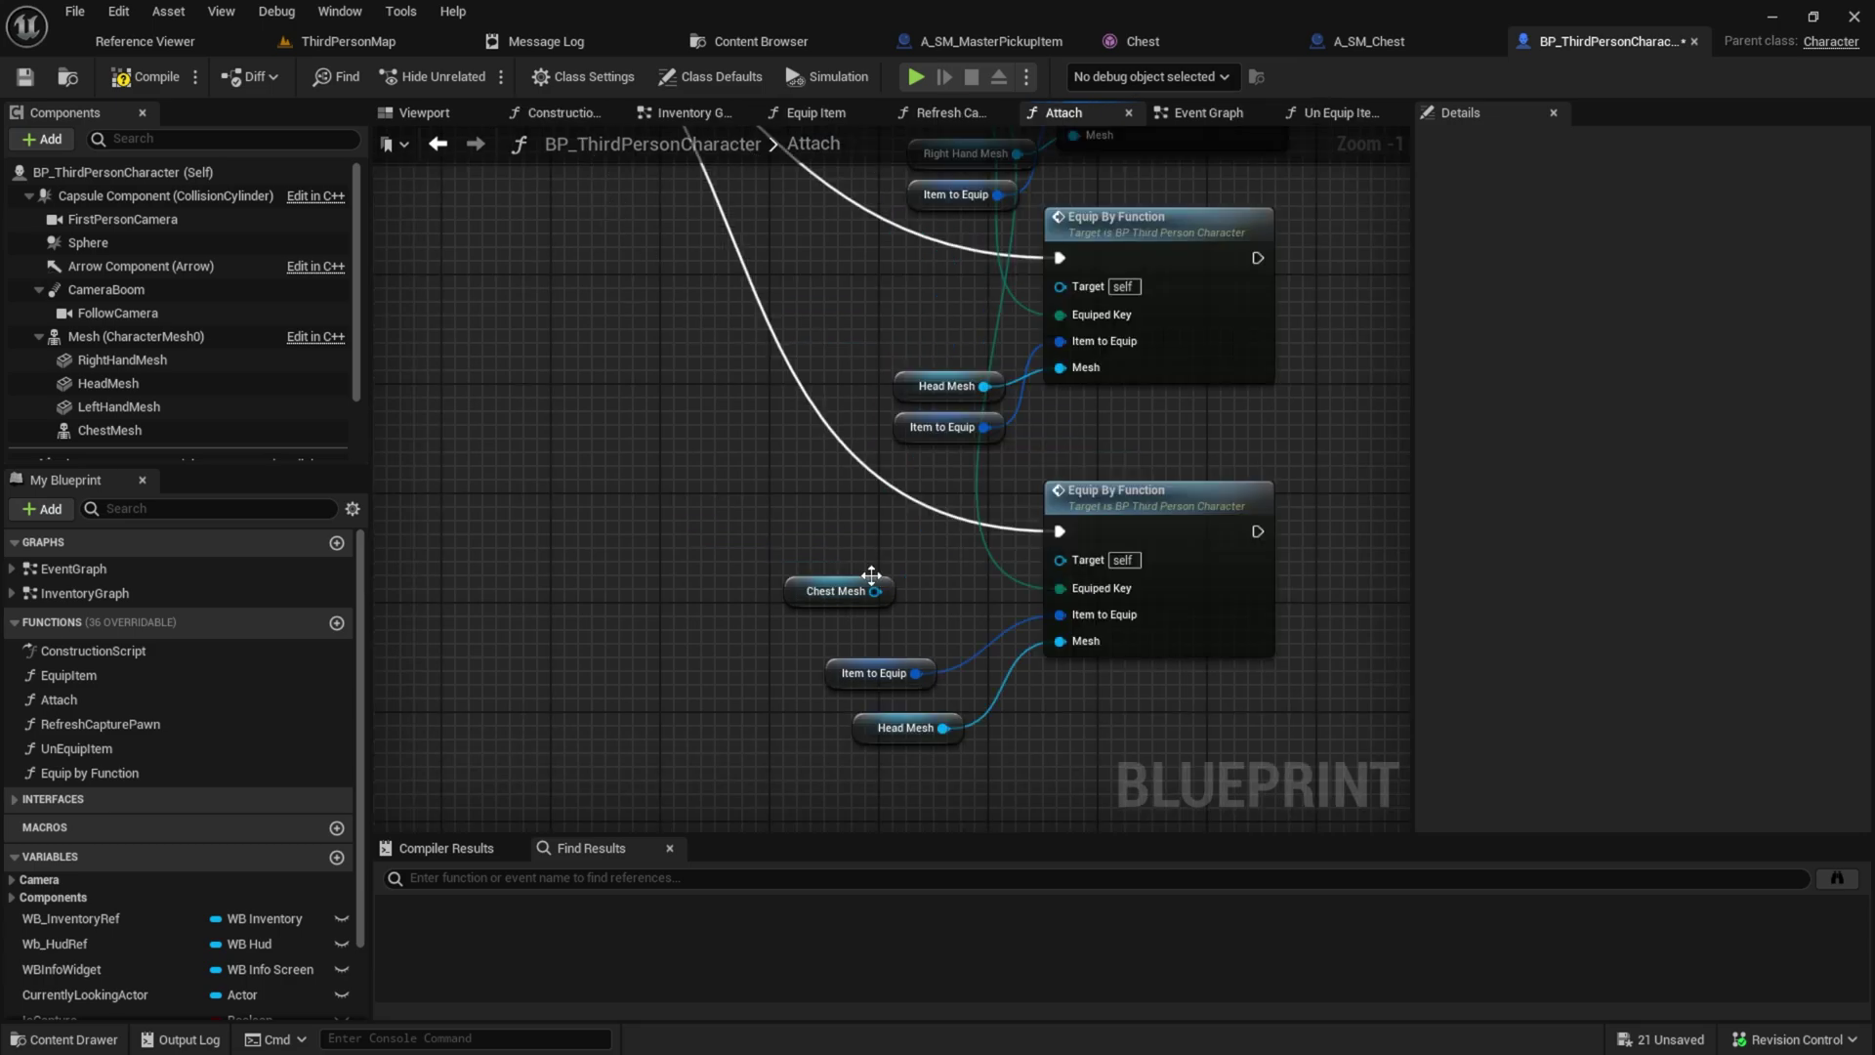
click(871, 578)
key(Delete)
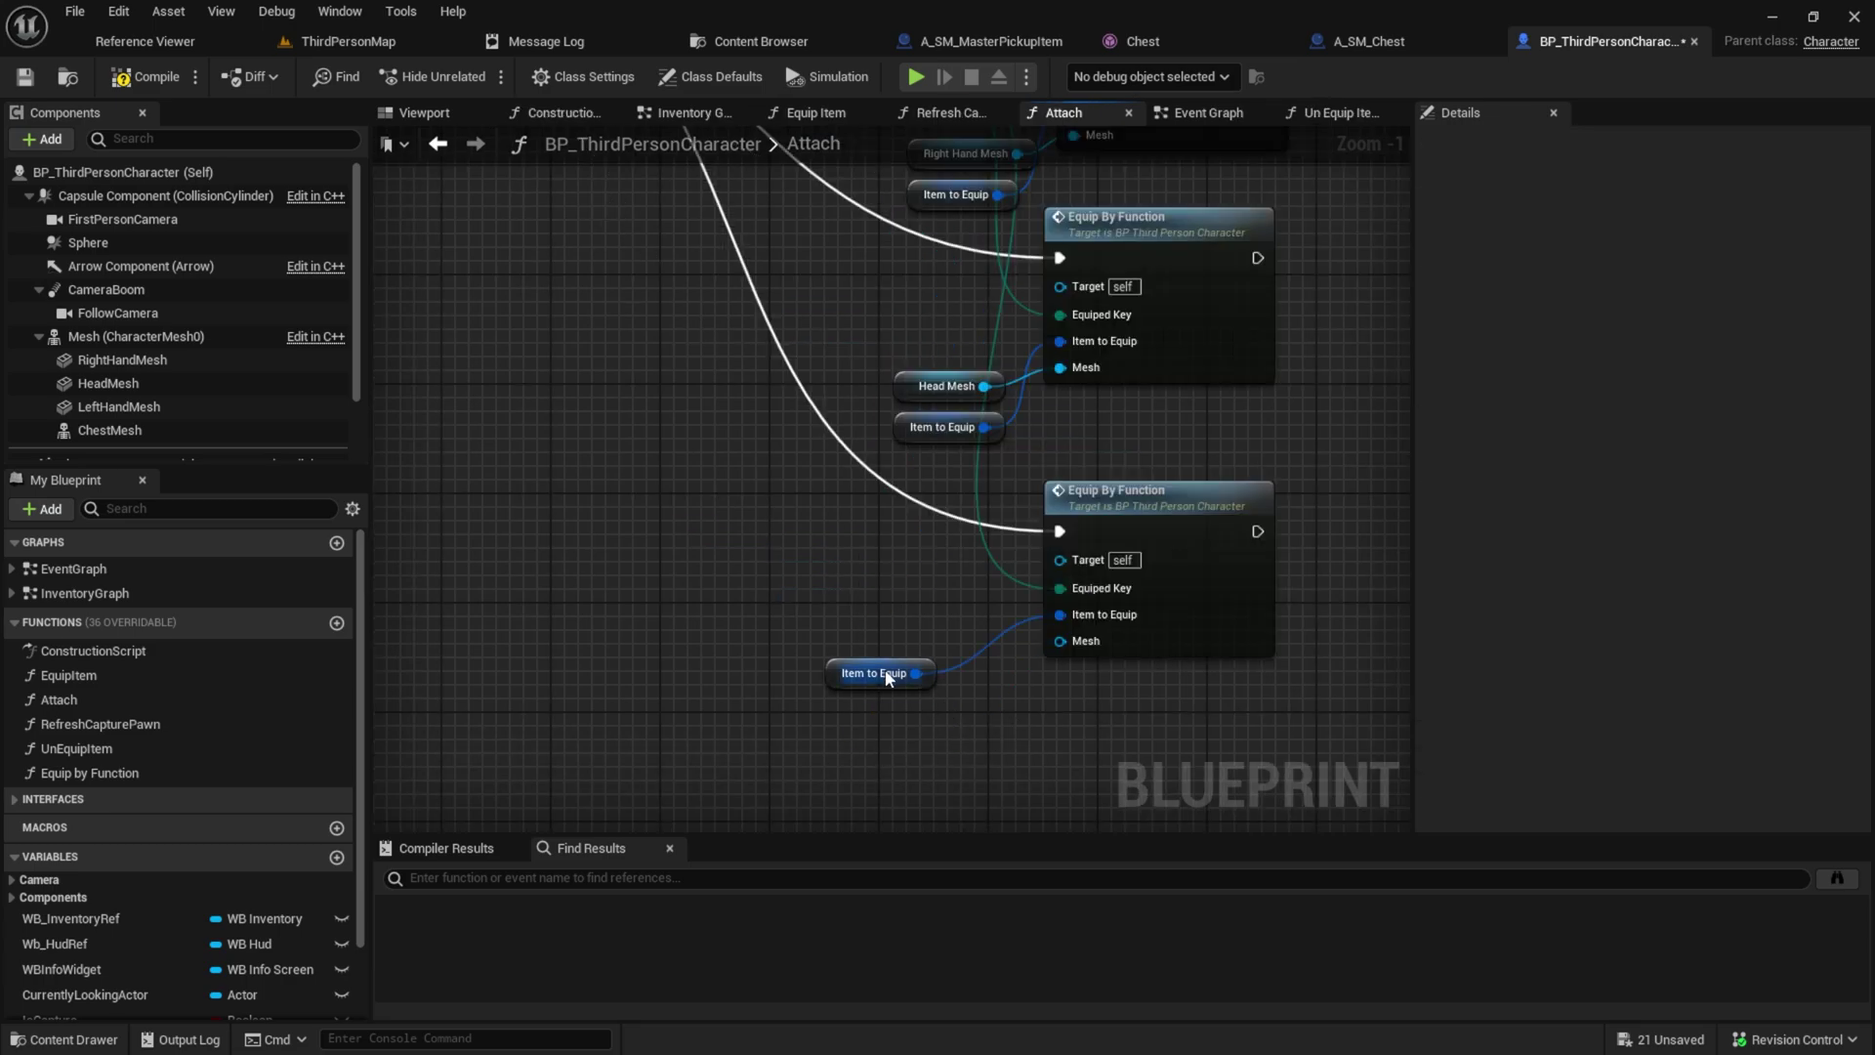
Open the Equip By Function graph and shift the nodes following its Branch to make room
double_click(1209, 564)
scroll(684, 527, up, 5)
right_drag(985, 568, 990, 611)
scroll(824, 650, down, 1)
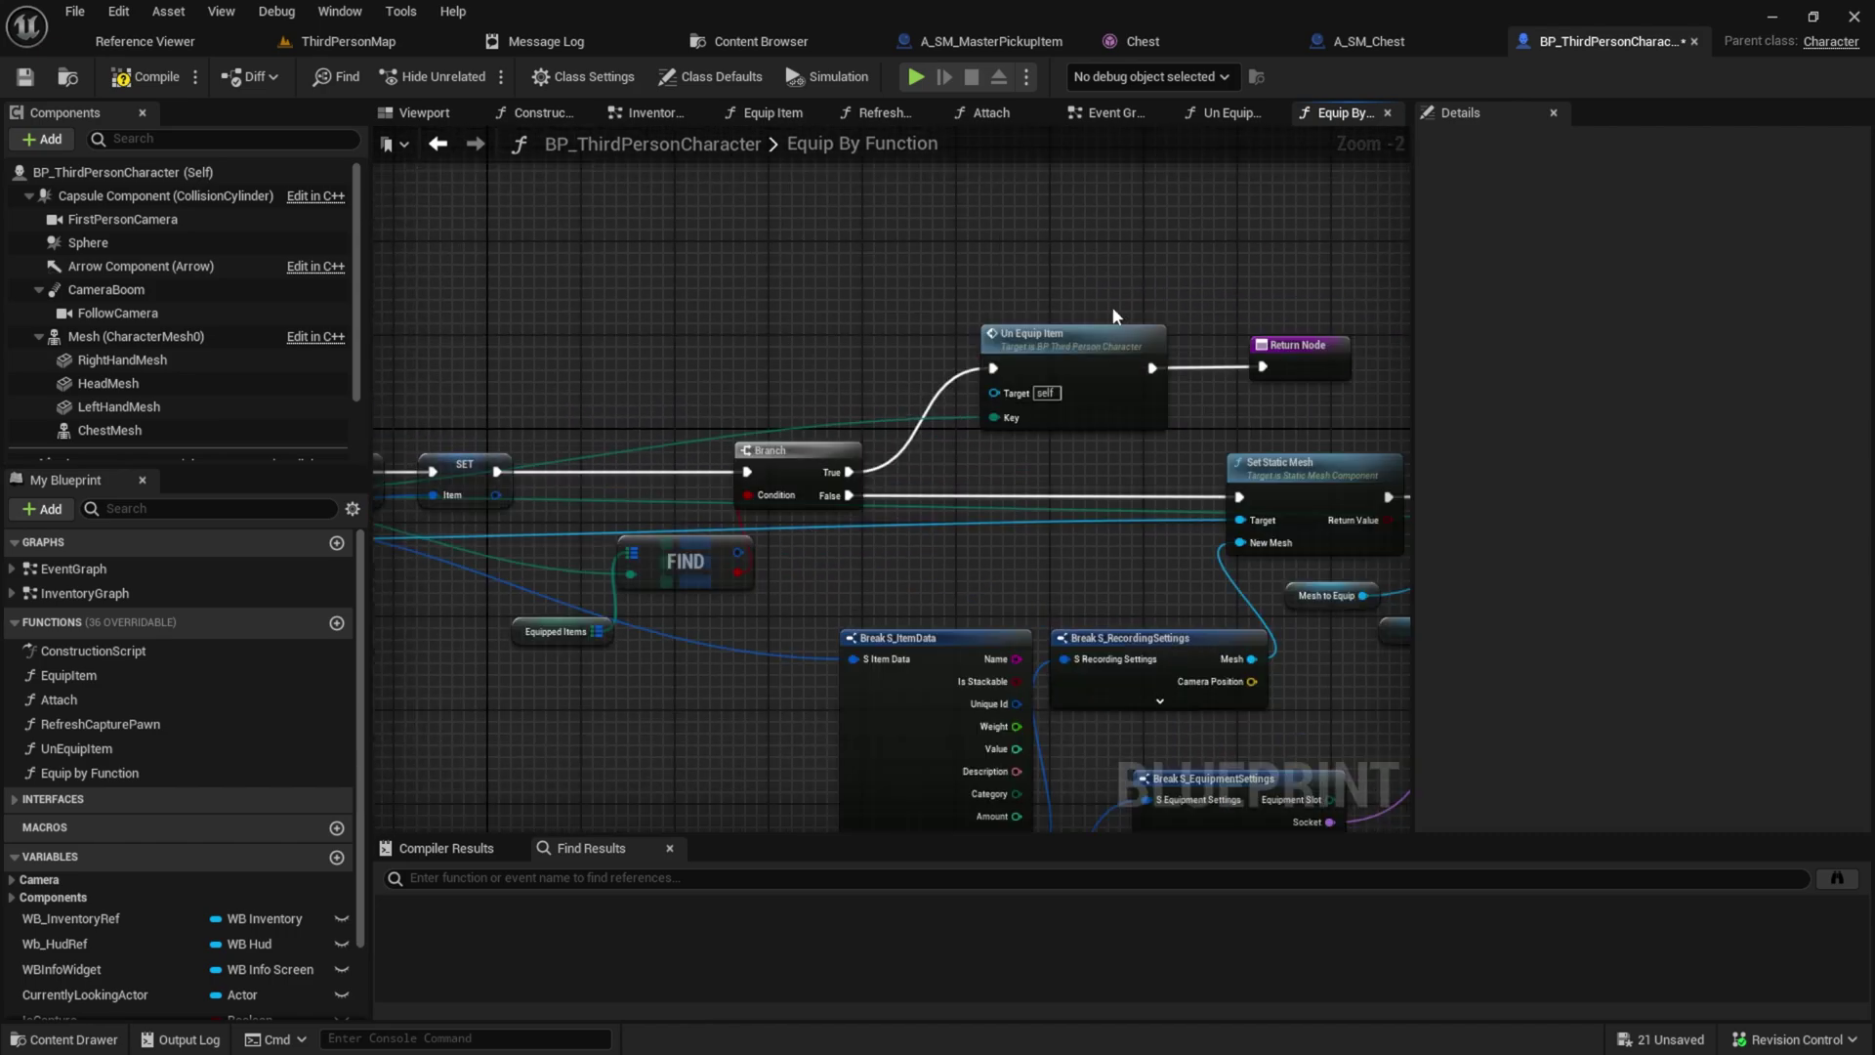
scroll(1111, 307, down, 2)
right_drag(852, 313, 1117, 383)
drag(716, 401, 1182, 594)
drag(1180, 467, 1089, 410)
Insert a second Branch node between the existing Branch's True output and Un Equip Item
click(896, 487)
text(bra)
key(Return)
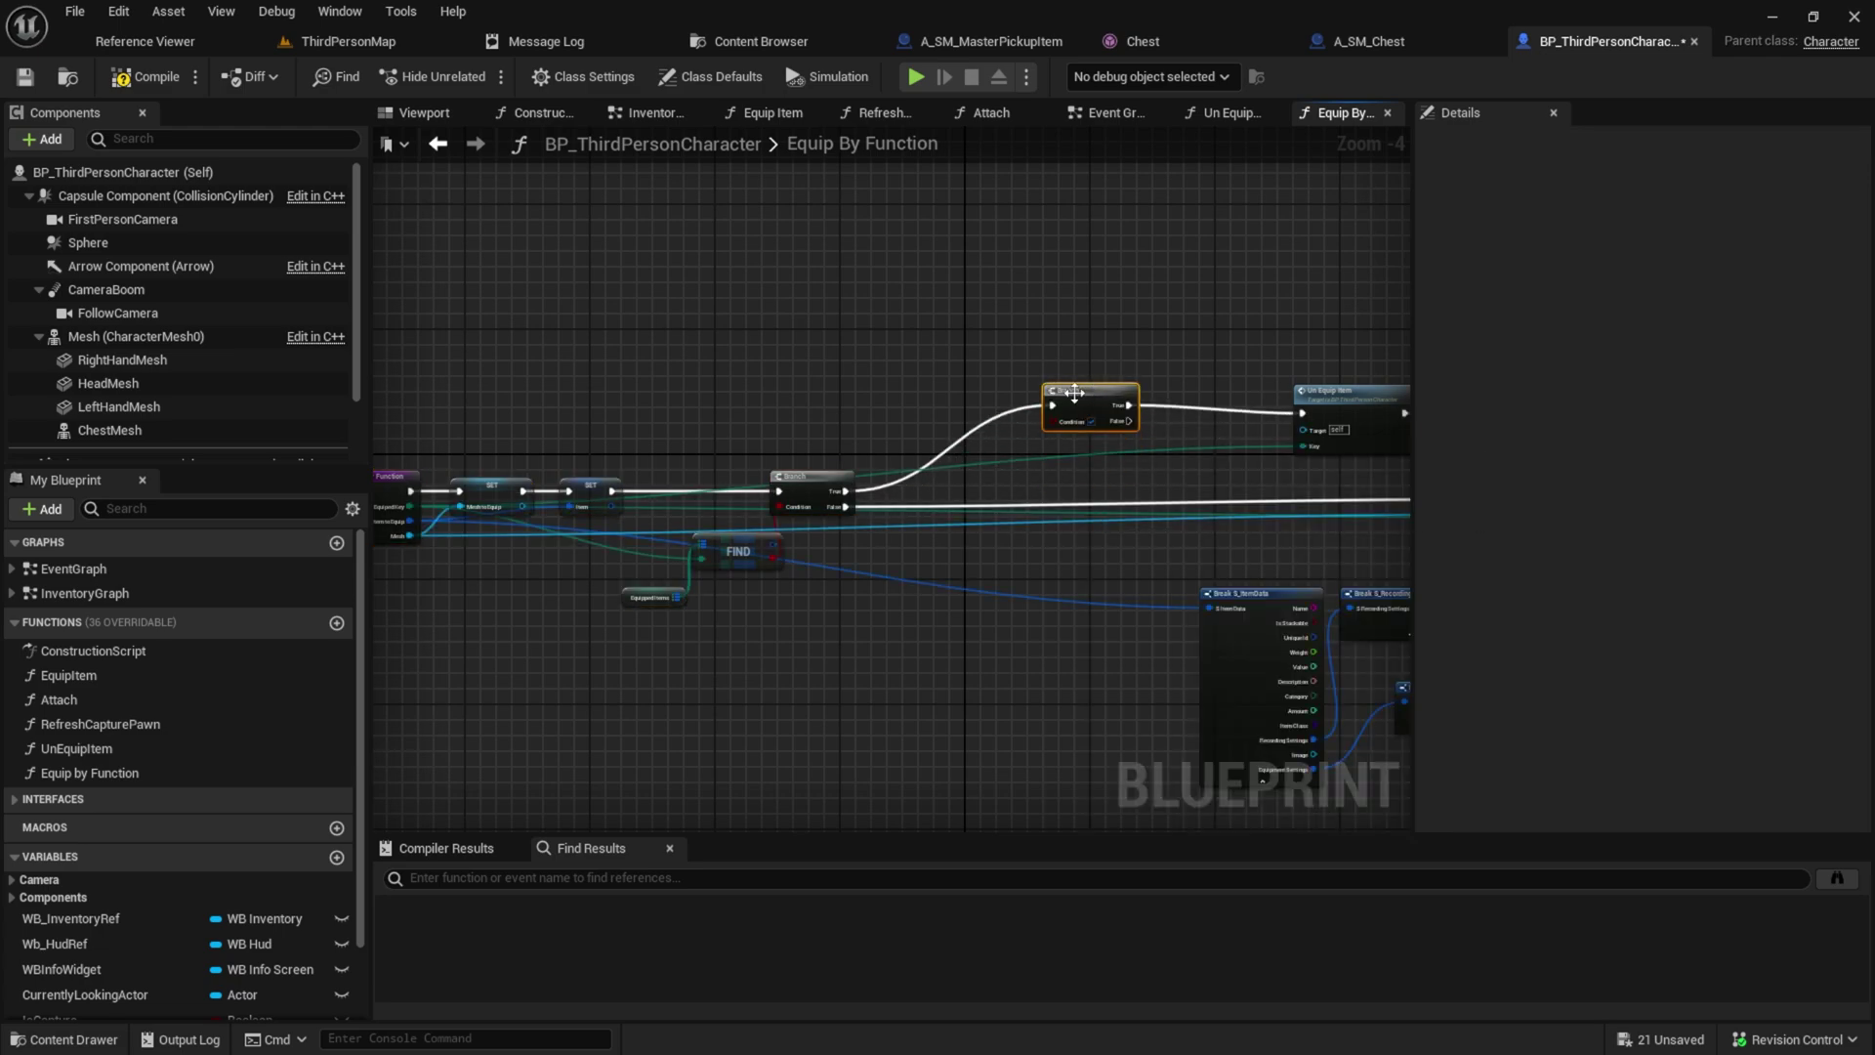
Insert another Branch node between the first Branch's False output and Set Static Mesh
drag(845, 506, 1067, 491)
text(branch)
key(Return)
click(1193, 335)
right_drag(1195, 333, 1071, 320)
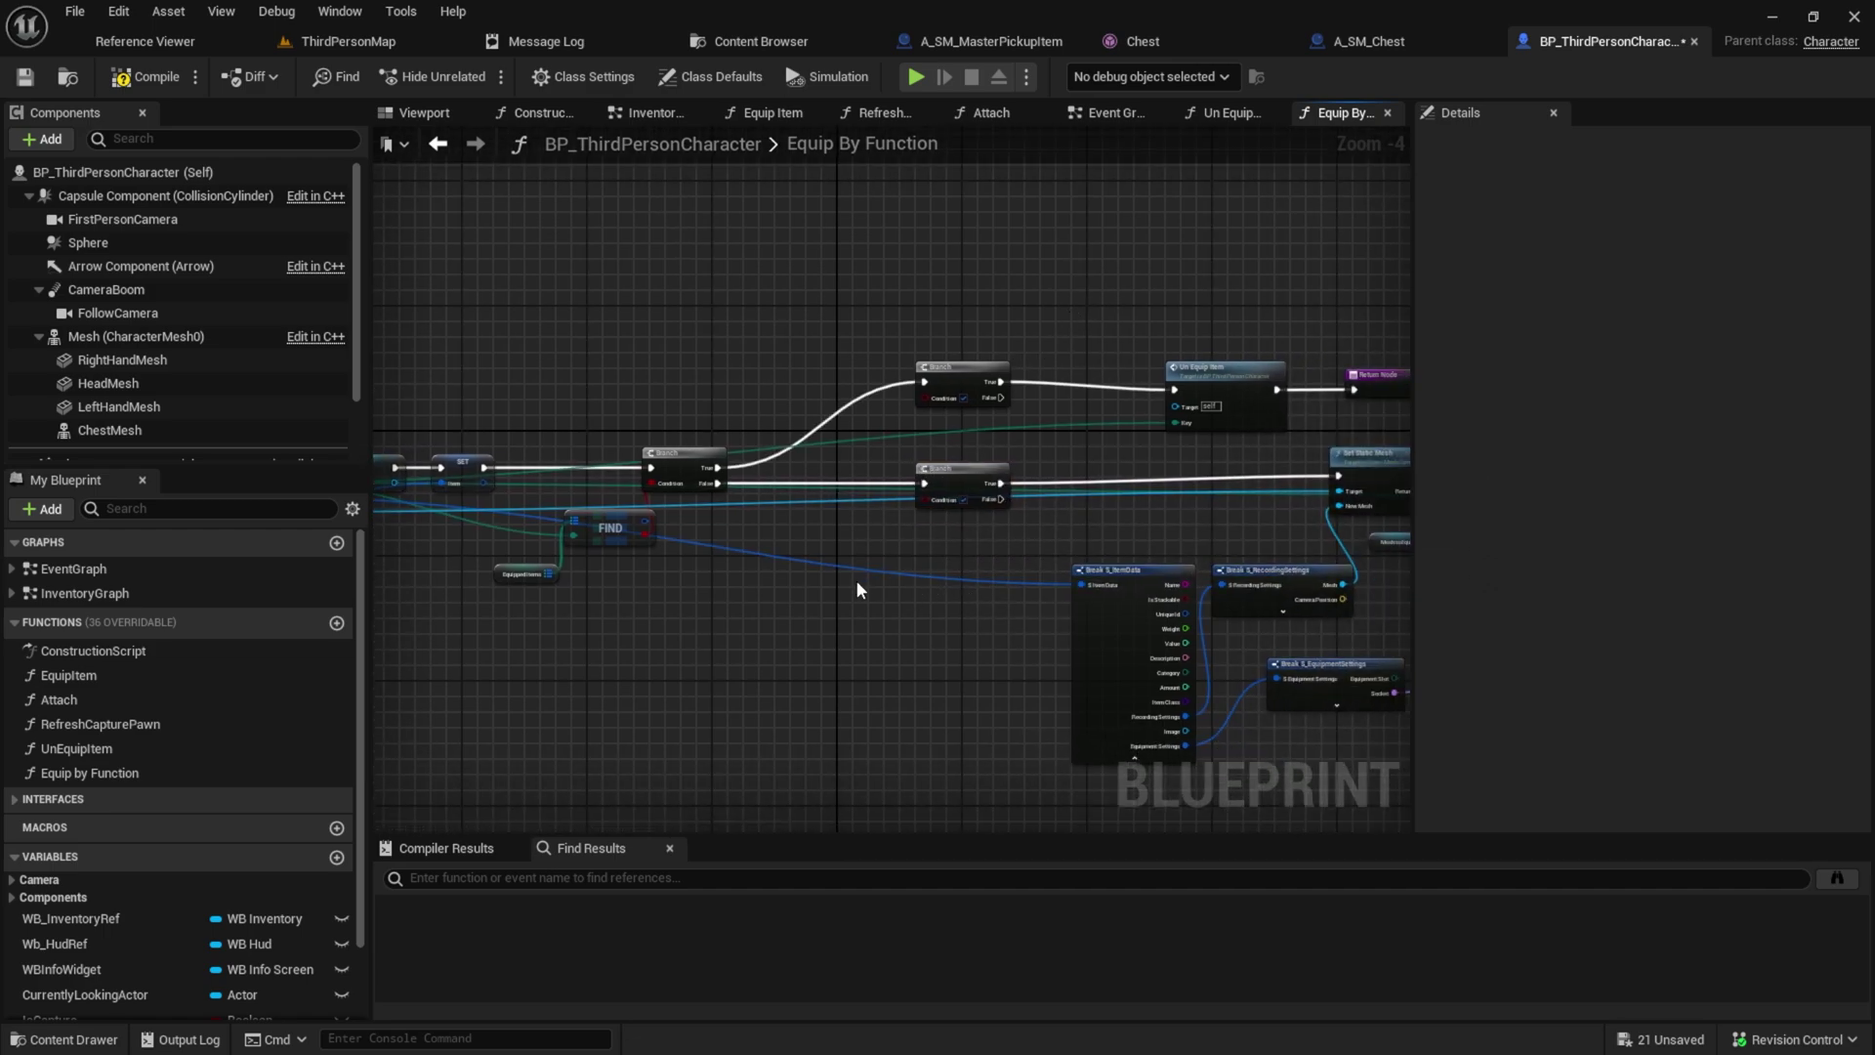
Reroute the item data wire, add a Break S_ItemData node from it, and break its Recording Settings into a Break S_RecordingSettings node
double_click(739, 544)
click(744, 545)
drag(745, 548, 646, 621)
drag(455, 623, 545, 637)
text(break)
key(Return)
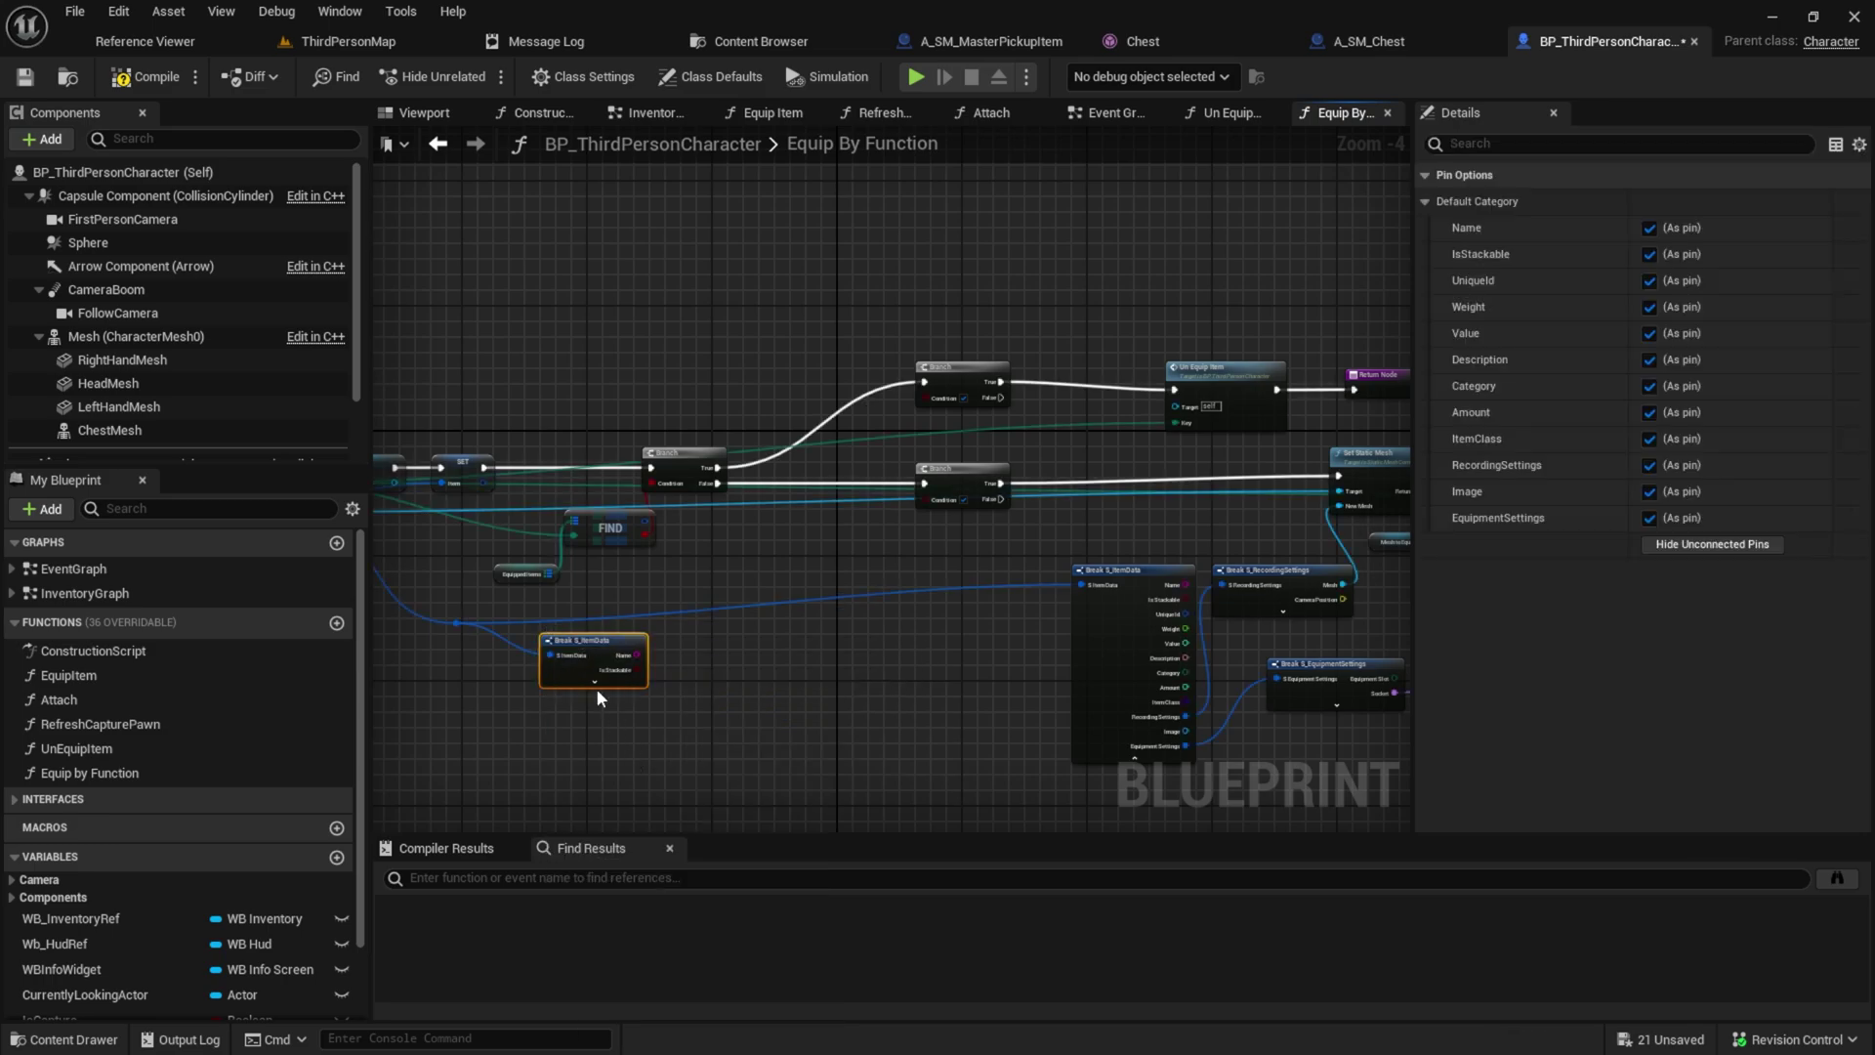
click(596, 684)
drag(654, 786, 703, 703)
key(Return)
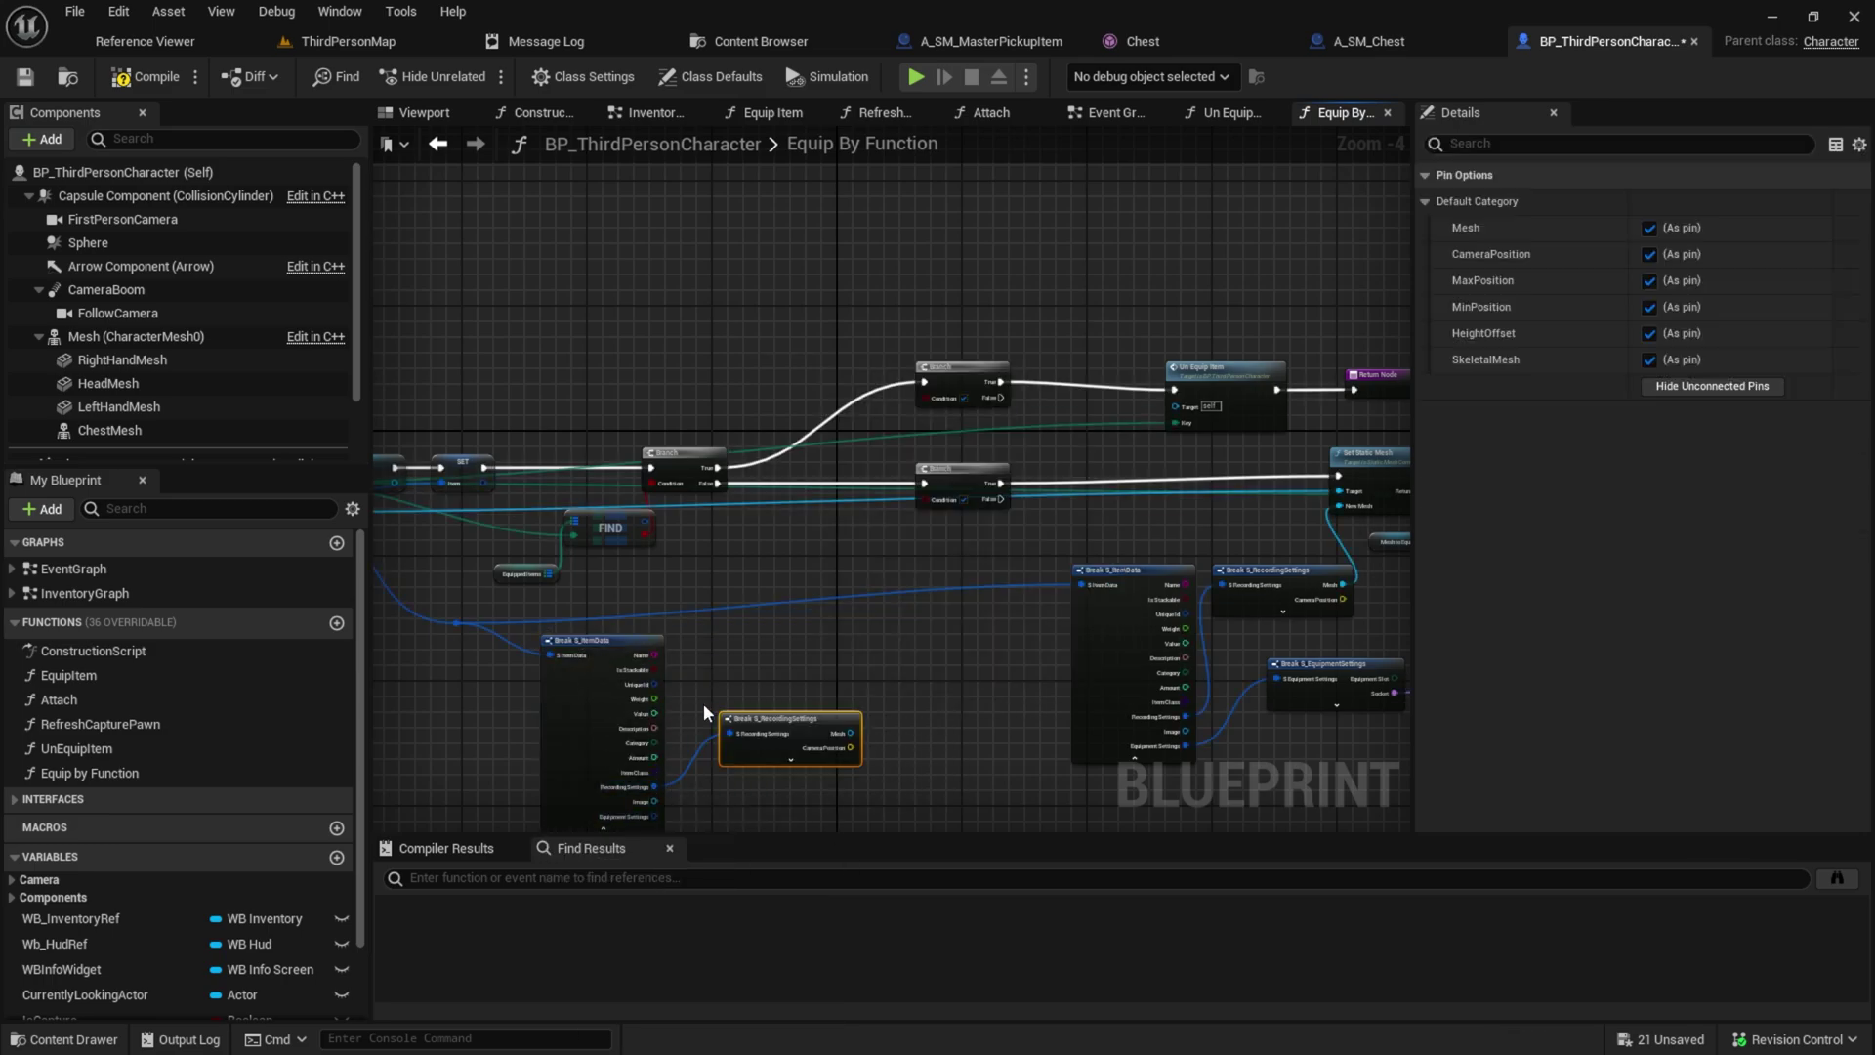
Add a Not Equal (!=) check on the broken Mesh output and connect its result to the Condition of both new Branch nodes
drag(849, 733, 771, 651)
text(!=)
key(Return)
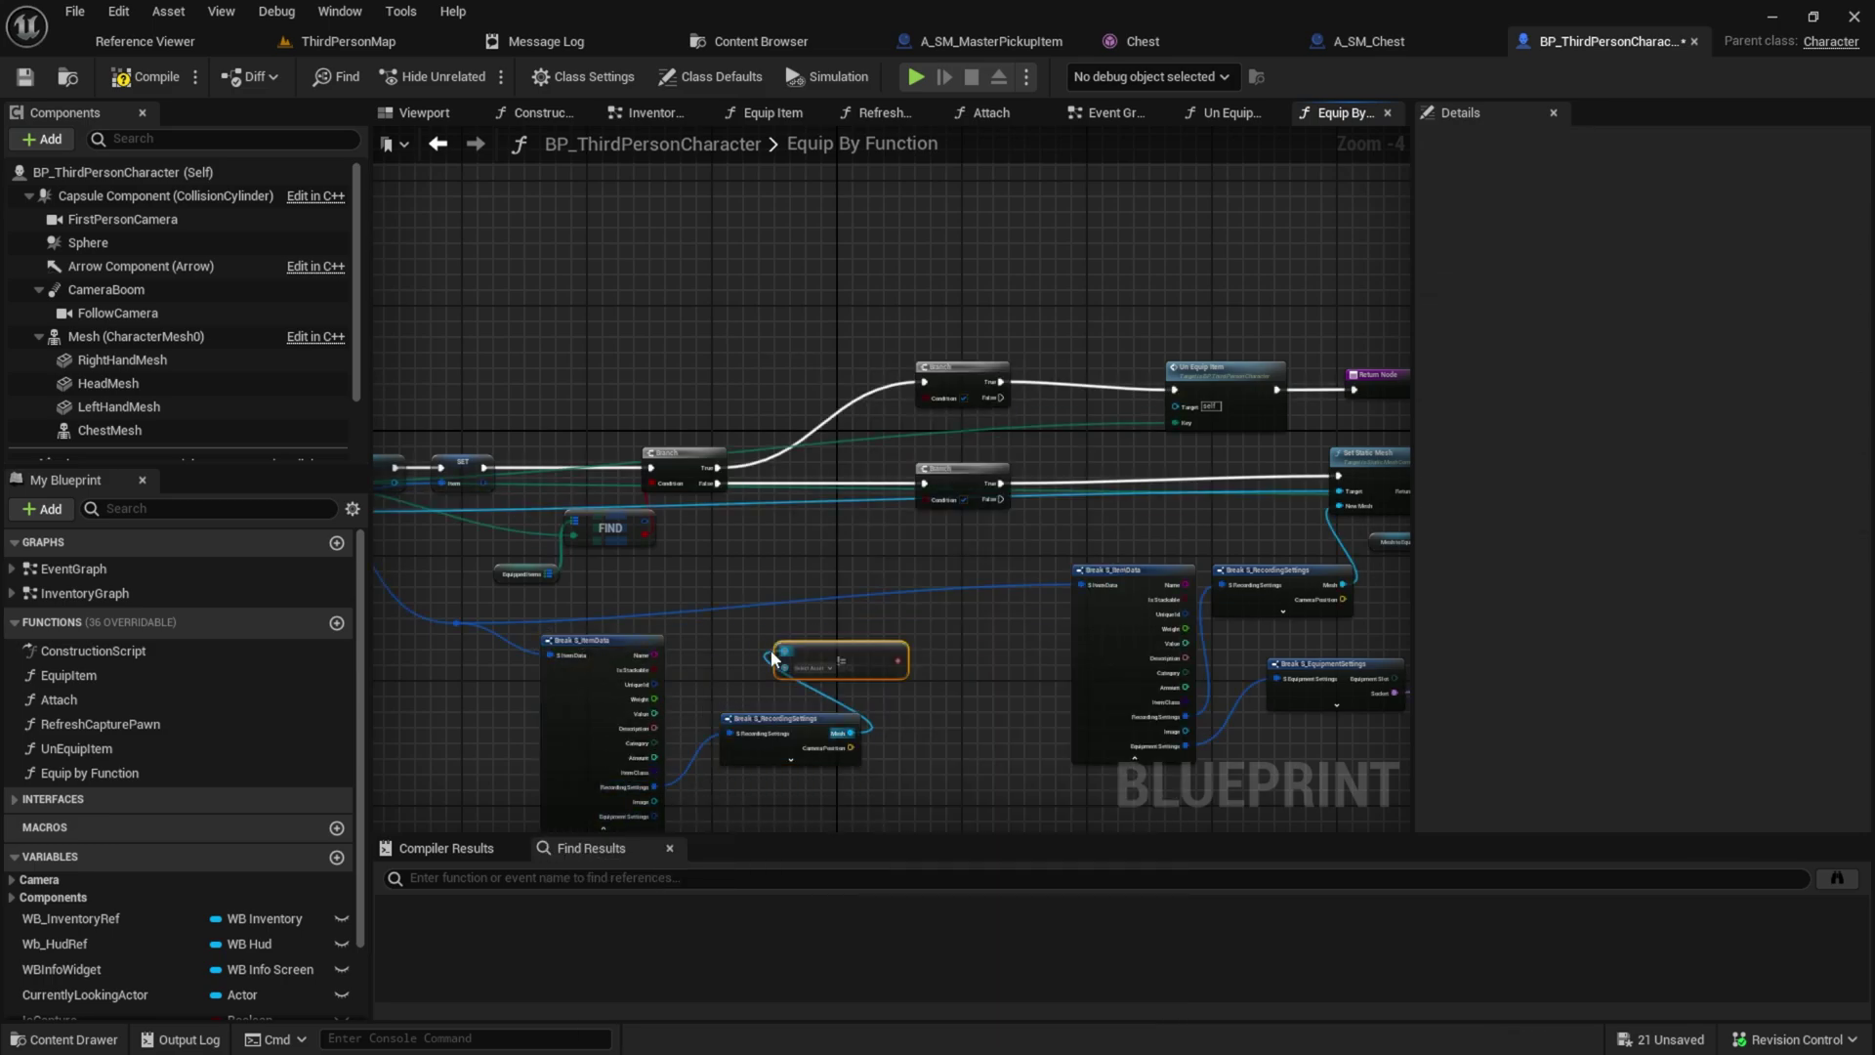
scroll(848, 660, up, 1)
drag(908, 659, 911, 500)
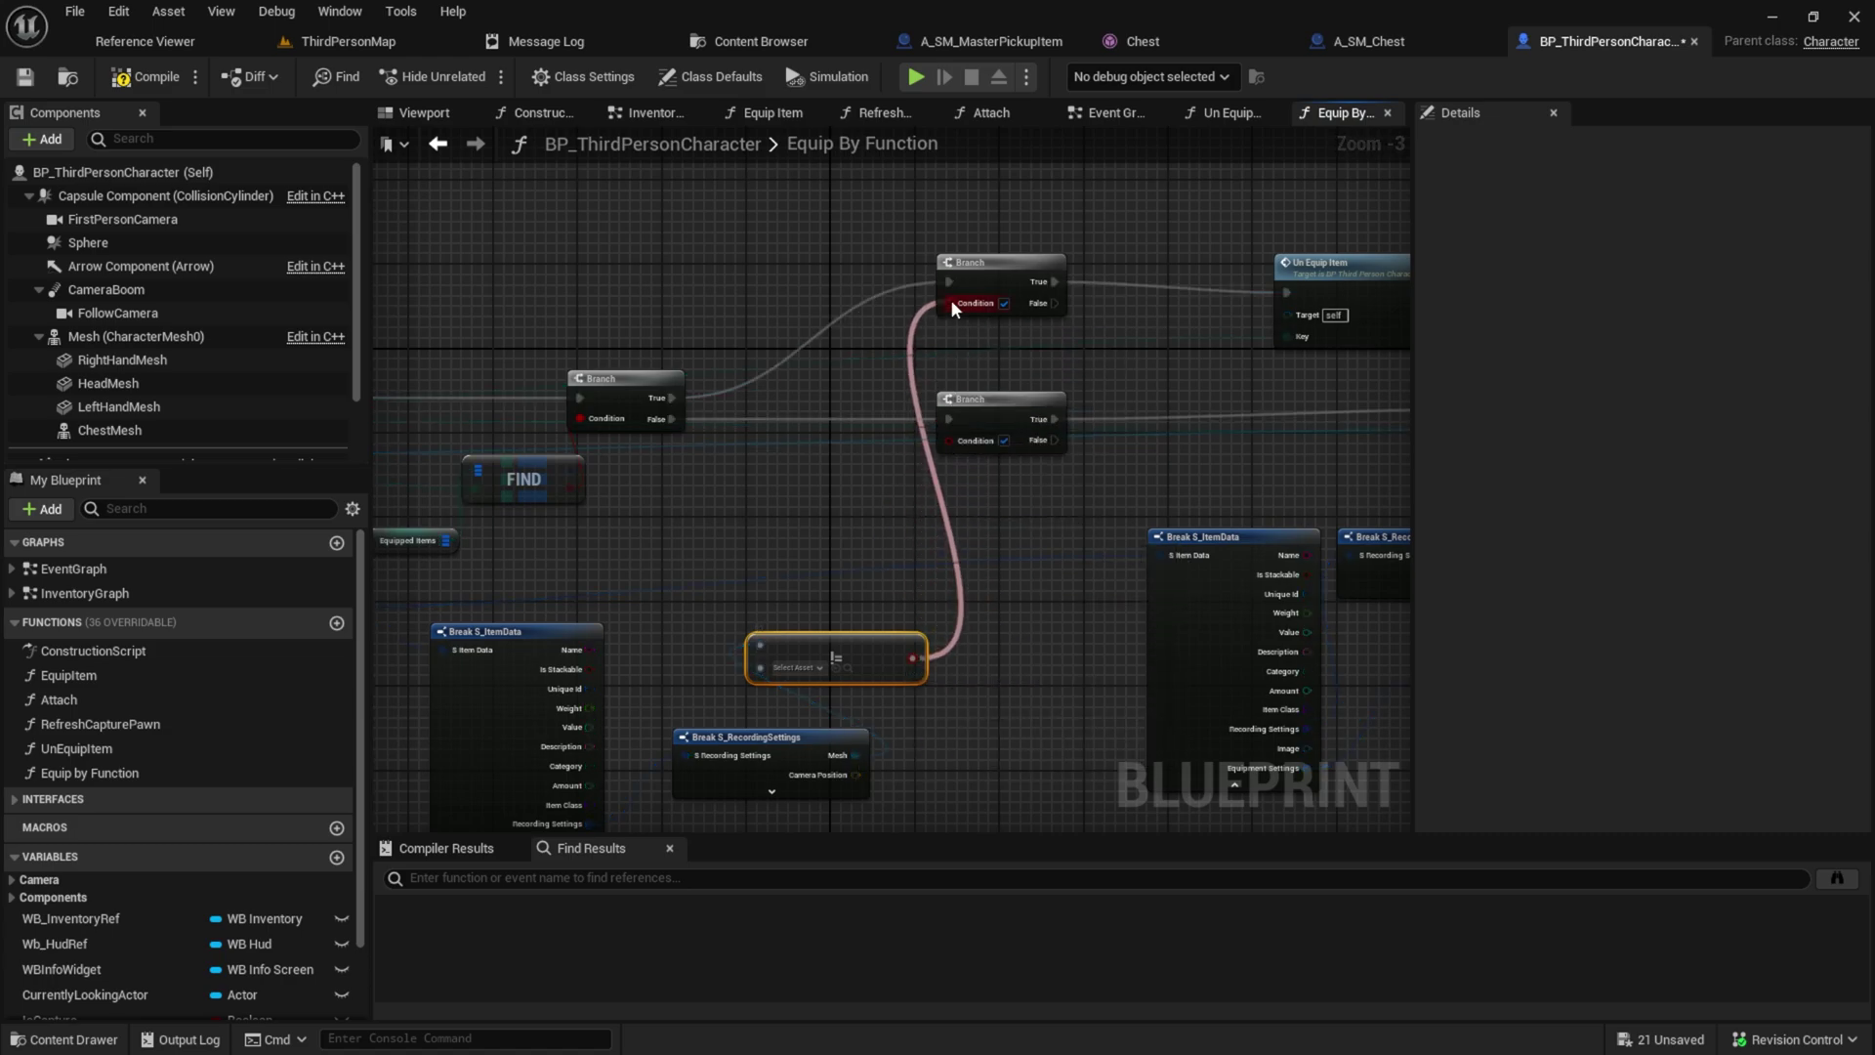
drag(950, 303, 949, 302)
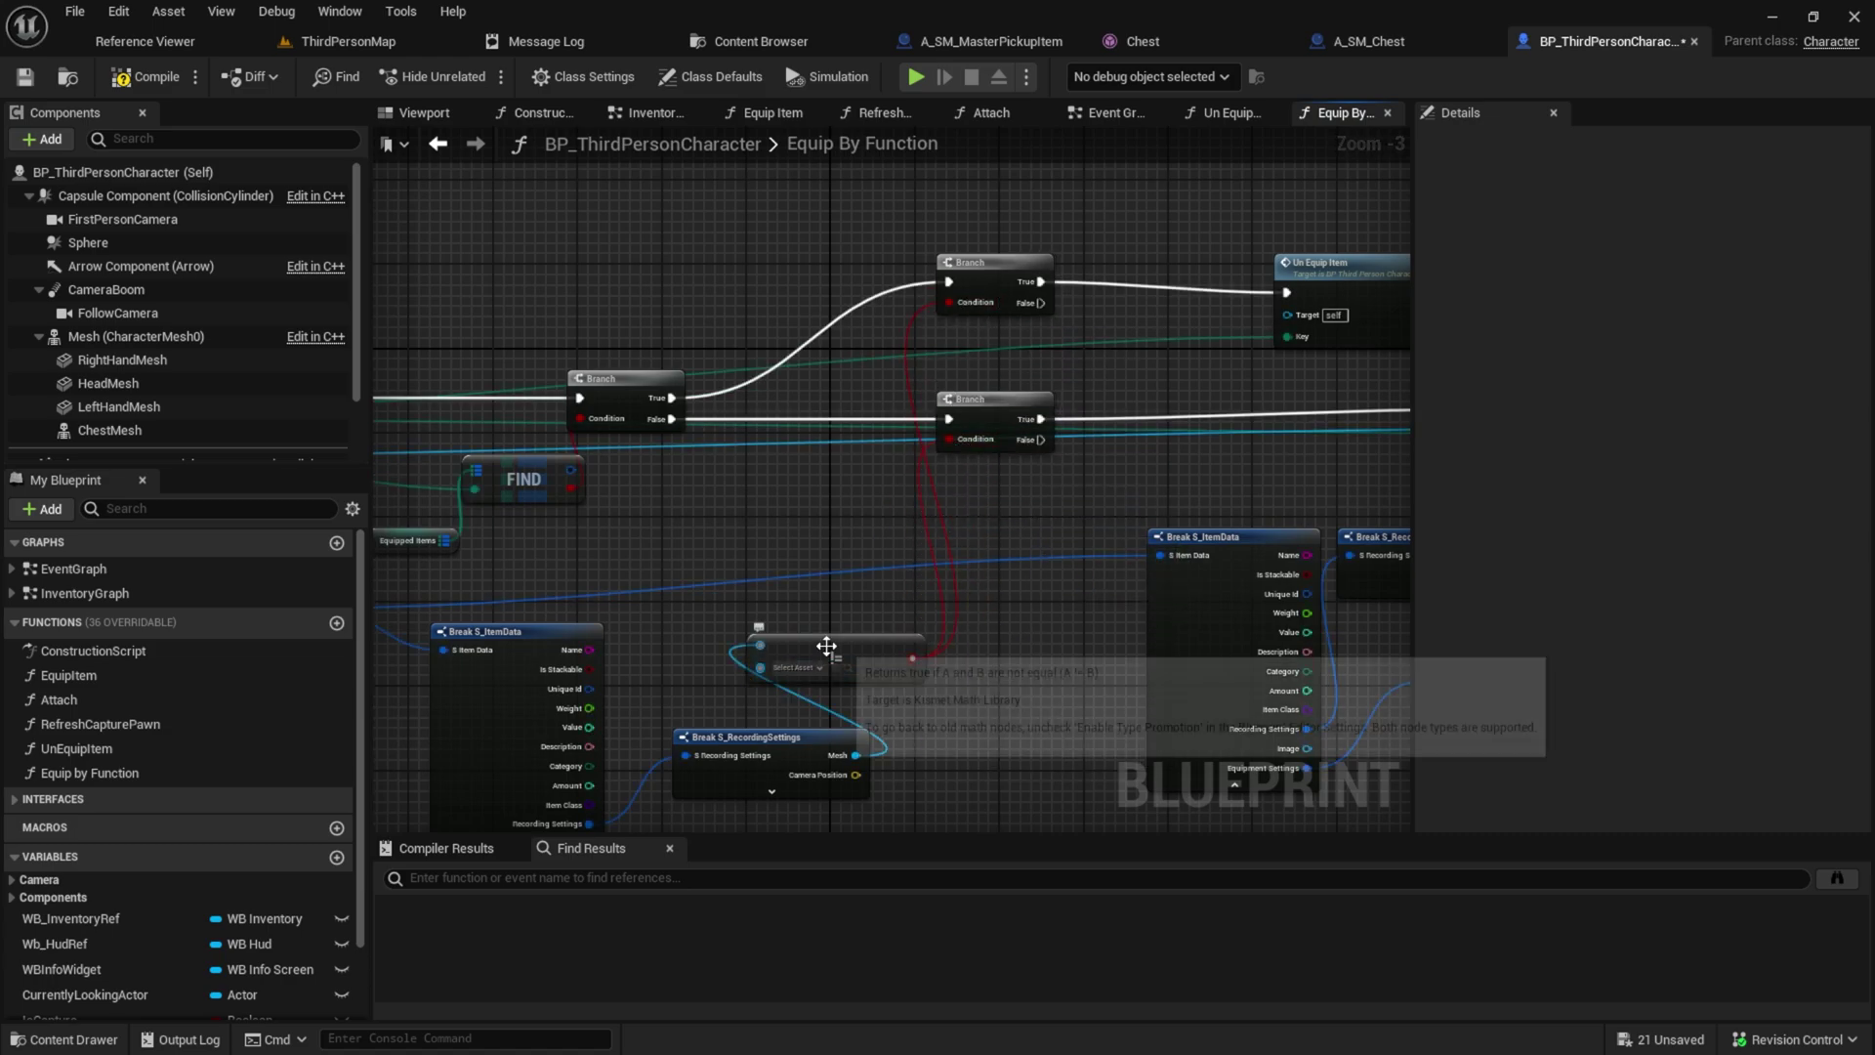
Collapse the new Break S_ItemData node and group it neatly with the Not Equal and Break S_RecordingSettings nodes
click(810, 739)
ctrl+drag(834, 644, 740, 590)
click(770, 530)
right_drag(770, 530, 921, 398)
click(669, 747)
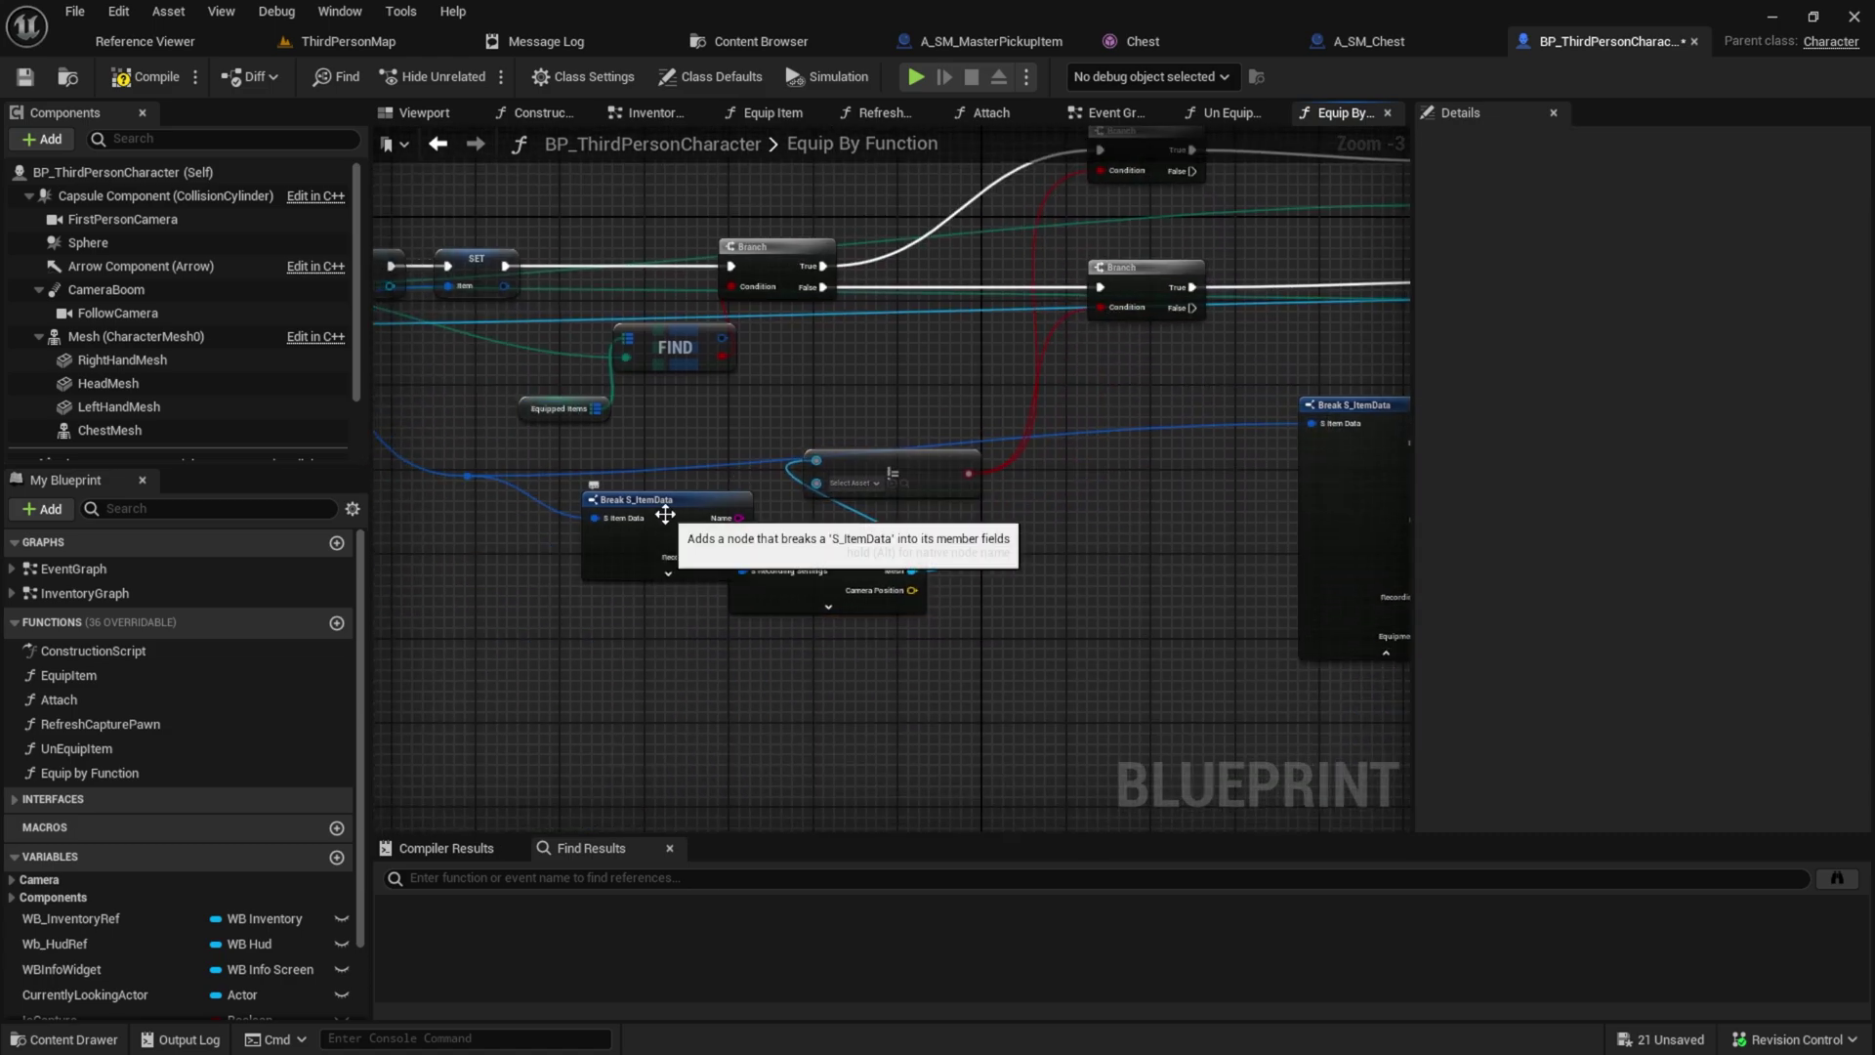
drag(664, 512, 610, 513)
drag(890, 465, 826, 506)
Add a Switch on E_EquipmentSlot node driven by the function's equipment slot input, beside the lower Branch
click(1098, 419)
right_drag(1097, 420, 688, 580)
drag(766, 463, 856, 496)
click(853, 493)
right_drag(589, 464, 1407, 396)
drag(631, 376, 1328, 435)
text(switc)
key(Return)
right_drag(1306, 433, 735, 433)
Move the original Break S_ItemData node down and connect the lower Branch's False output to the Switch on E_EquipmentSlot
drag(892, 592, 873, 694)
right_drag(771, 576, 1017, 619)
scroll(1039, 615, up, 3)
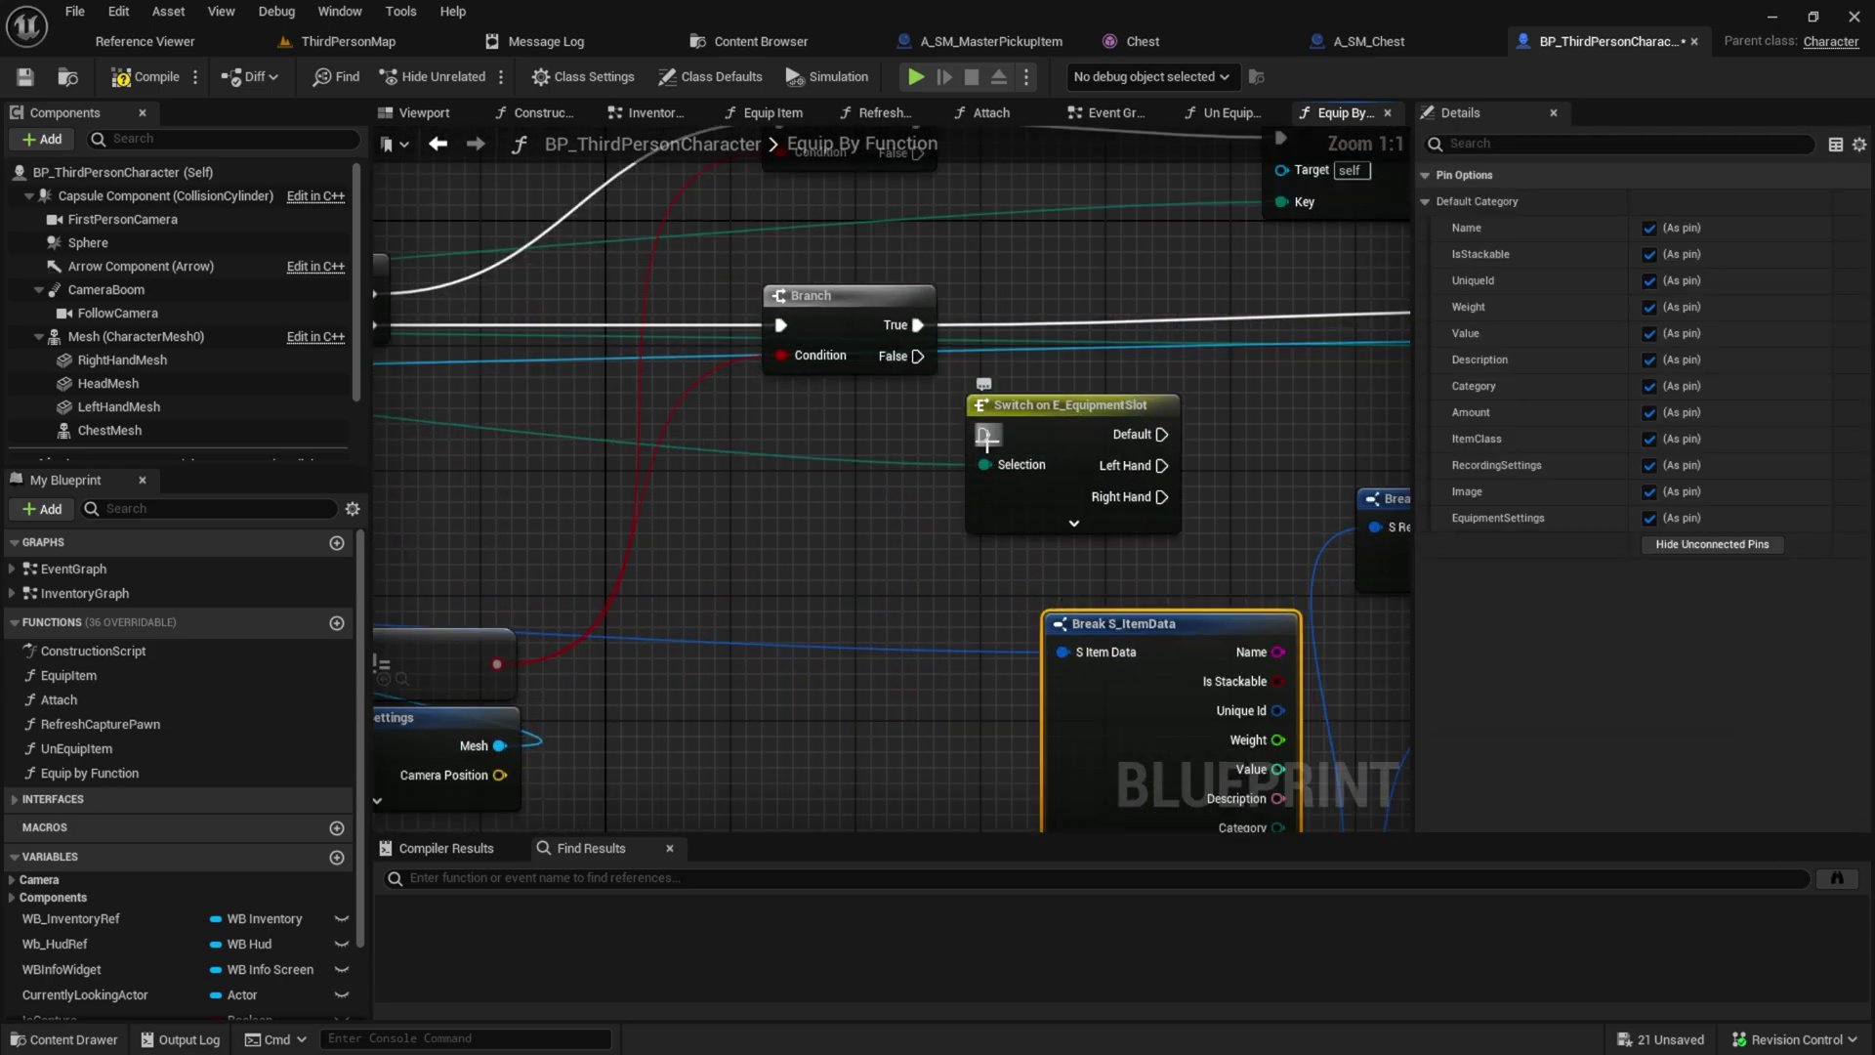
drag(986, 435, 916, 354)
right_drag(1127, 515, 783, 371)
Move the original Break nodes out of the way, and expand and reposition the switch with all its slot outputs shown
scroll(783, 371, down, 2)
click(836, 741)
drag(877, 385, 1067, 517)
drag(1052, 364, 934, 705)
click(818, 498)
click(746, 374)
right_drag(750, 315, 933, 381)
drag(933, 379, 873, 391)
right_drag(1062, 436, 802, 416)
Add a Set Skeletal Mesh Asset (ChestMesh) node on the switch's Chest output and arrange its Chest Mesh reference
drag(680, 458, 752, 483)
text(set skel)
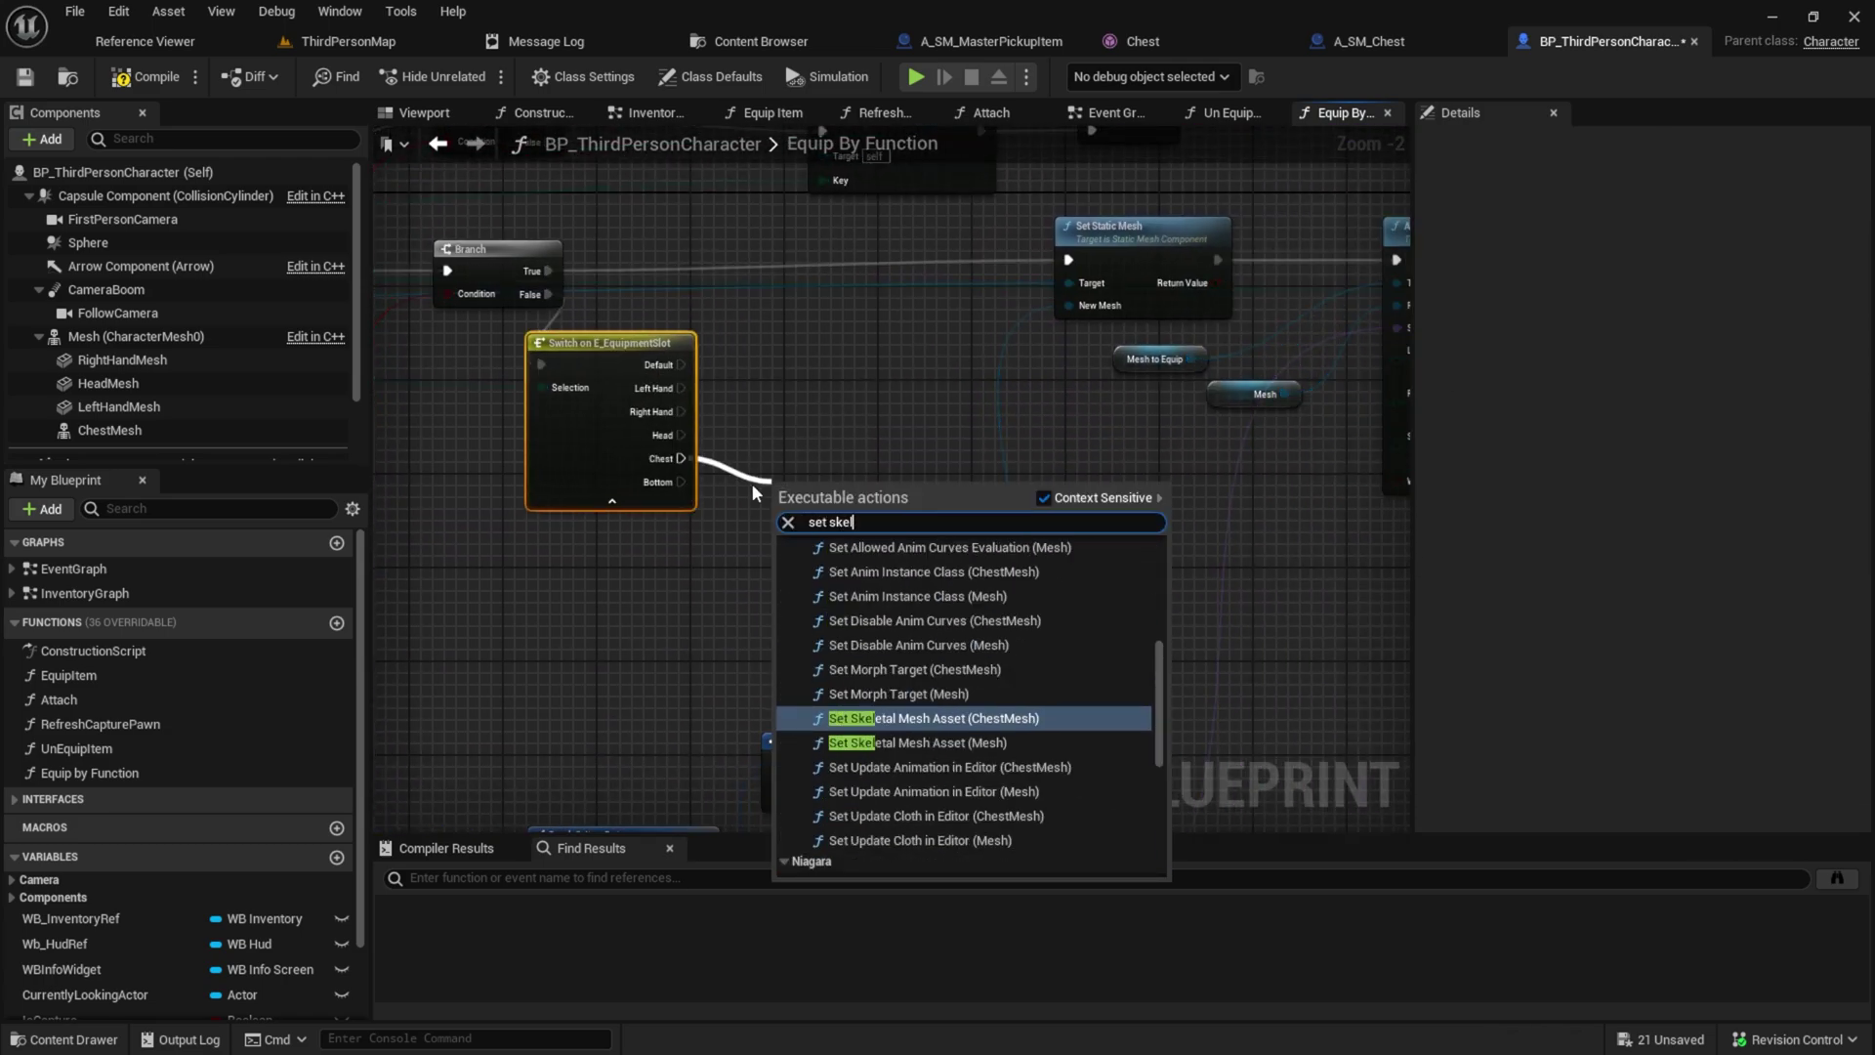
key(Return)
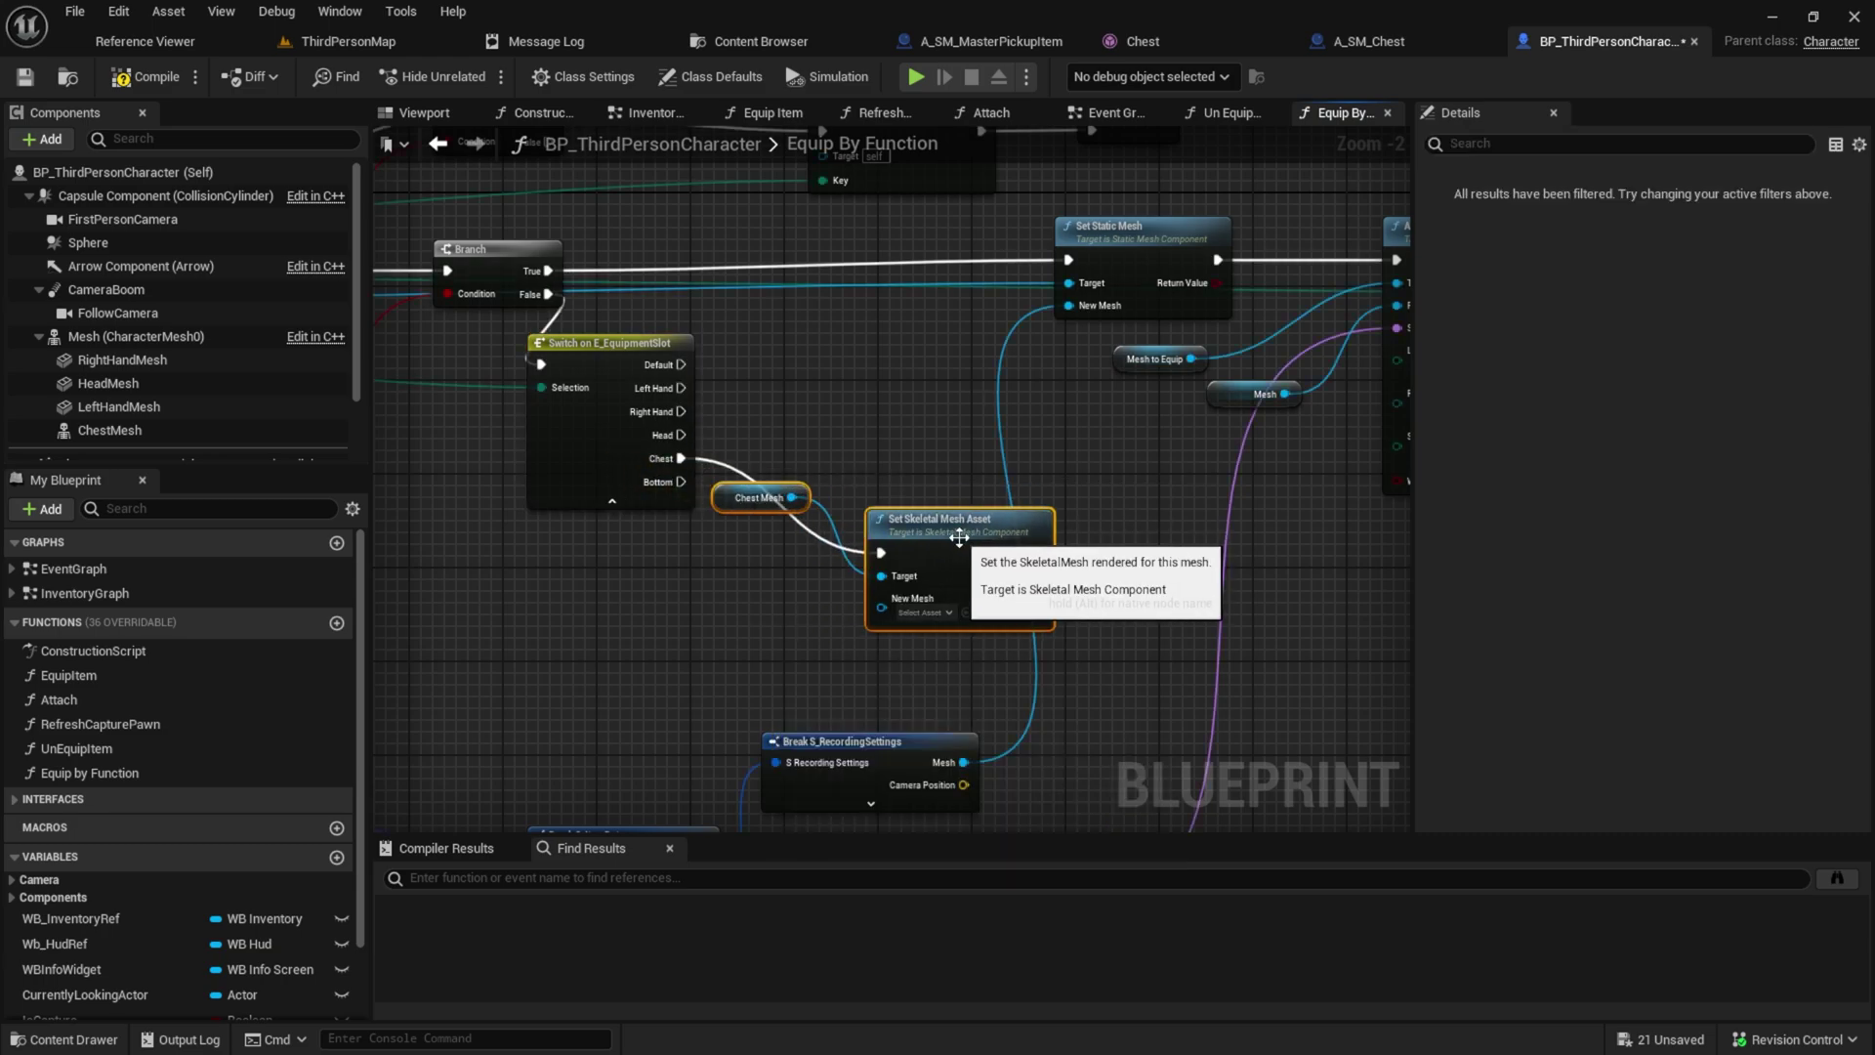
drag(723, 503, 699, 557)
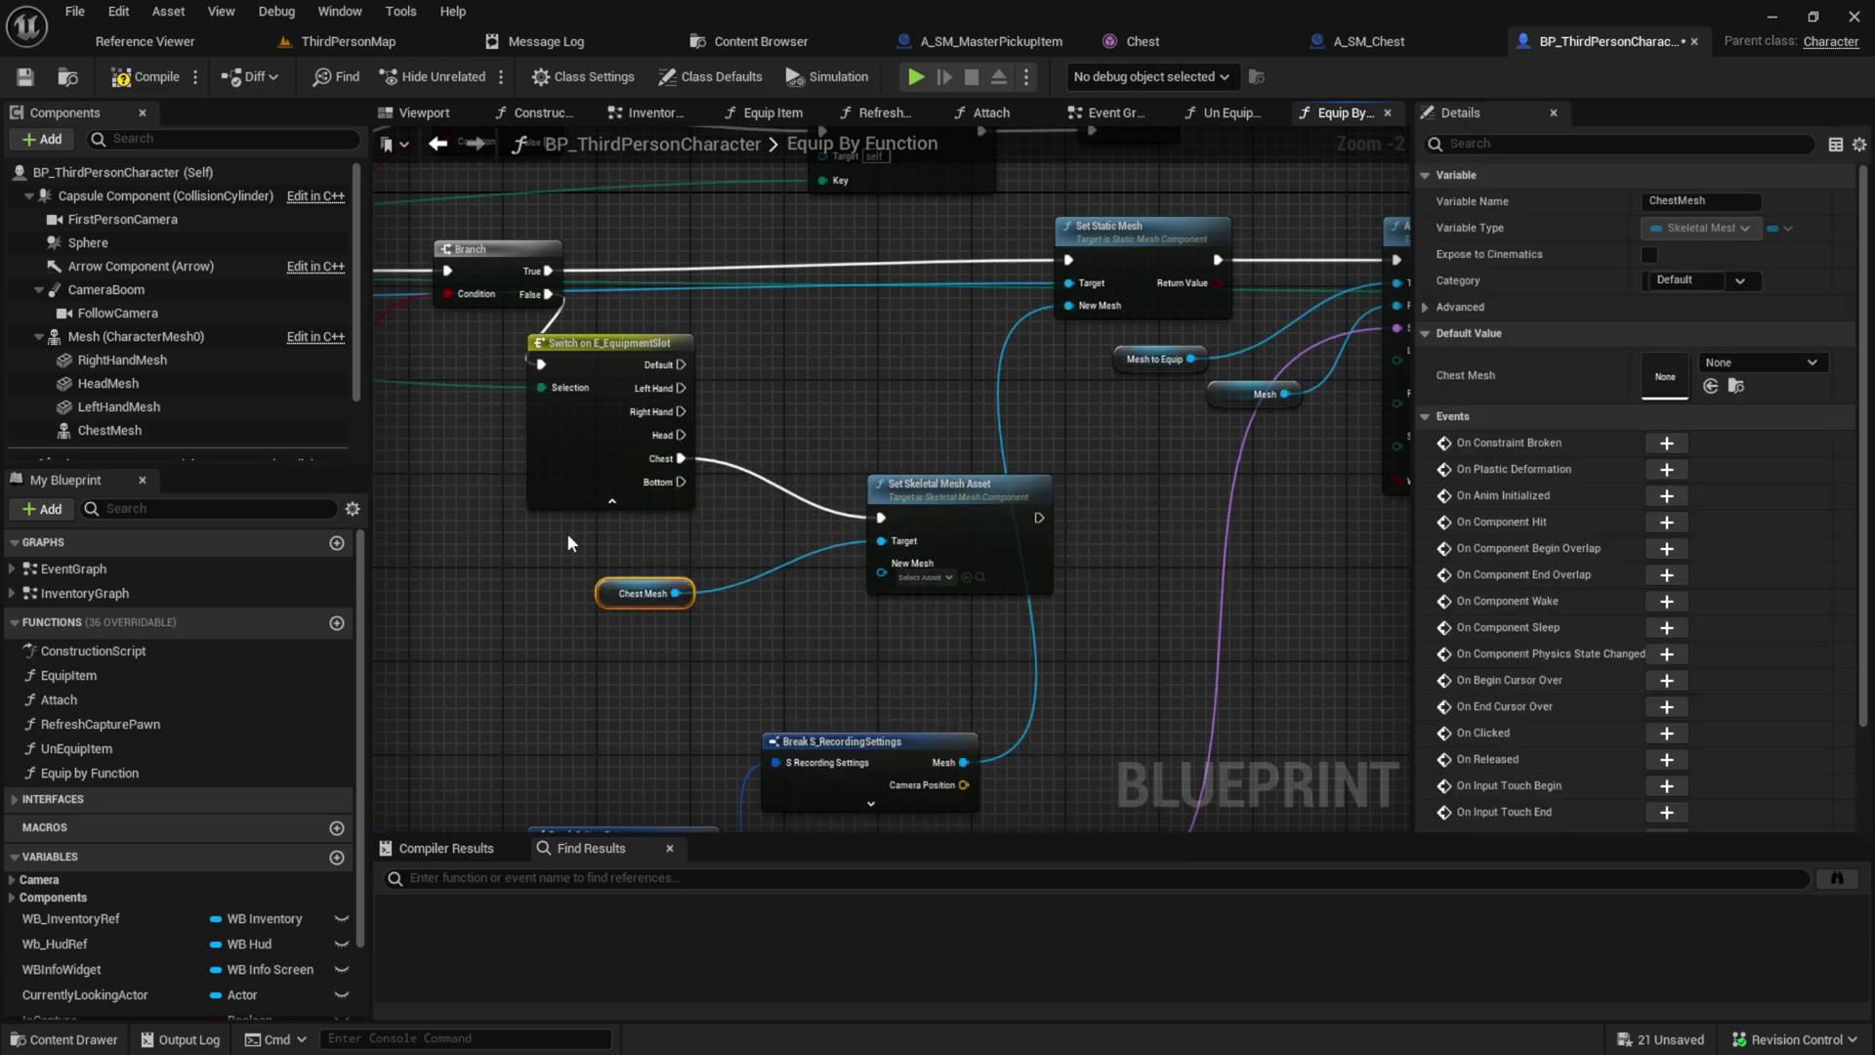
click(900, 576)
click(574, 553)
Connect the Skeletal Mesh value from the new Break S_RecordingSettings to Set Skeletal Mesh Asset's New Mesh, and tidy the Chest Mesh reference
right_drag(574, 553, 1281, 566)
click(851, 641)
right_drag(1030, 653, 687, 589)
drag(603, 646, 1245, 521)
click(508, 666)
drag(985, 537, 1068, 490)
click(899, 562)
right_drag(900, 563, 626, 592)
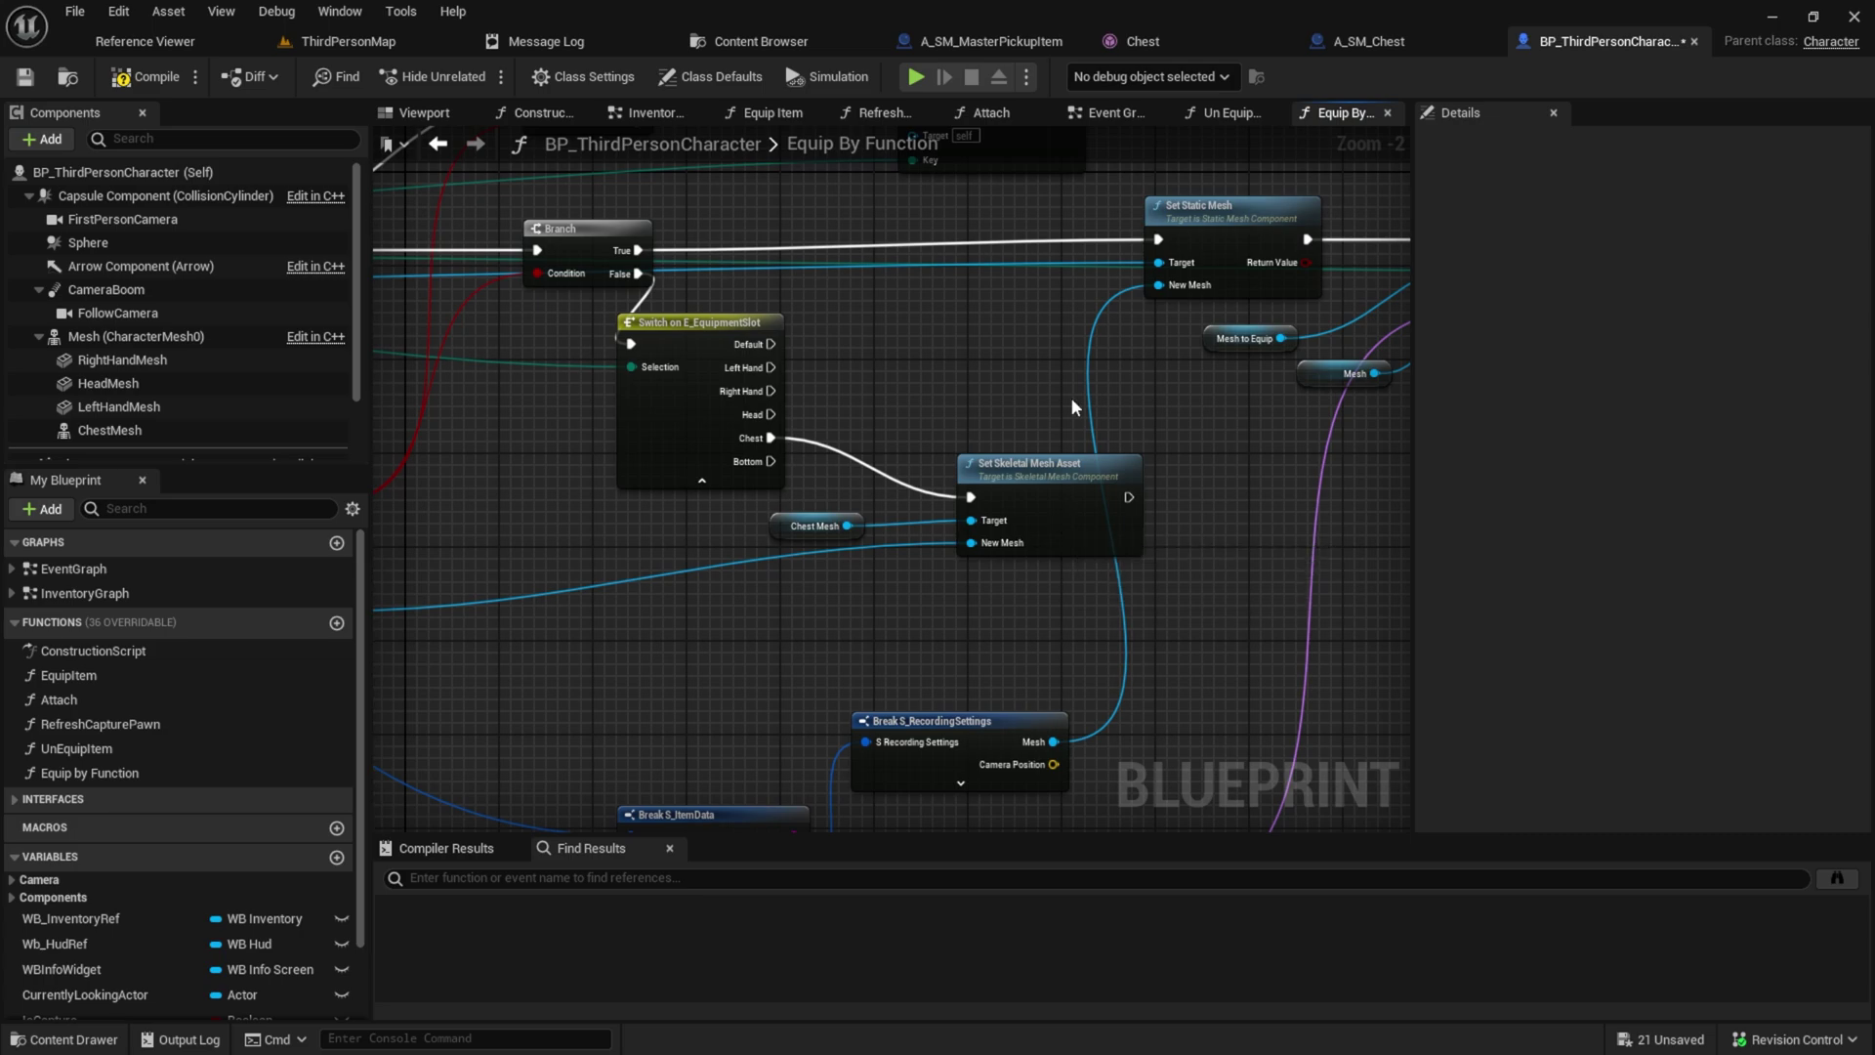
Connect Set Skeletal Mesh Asset's execution output to the Set Relative Location node
right_drag(1072, 397, 628, 501)
scroll(747, 420, down, 1)
drag(547, 568, 1337, 335)
right_drag(610, 532, 1165, 502)
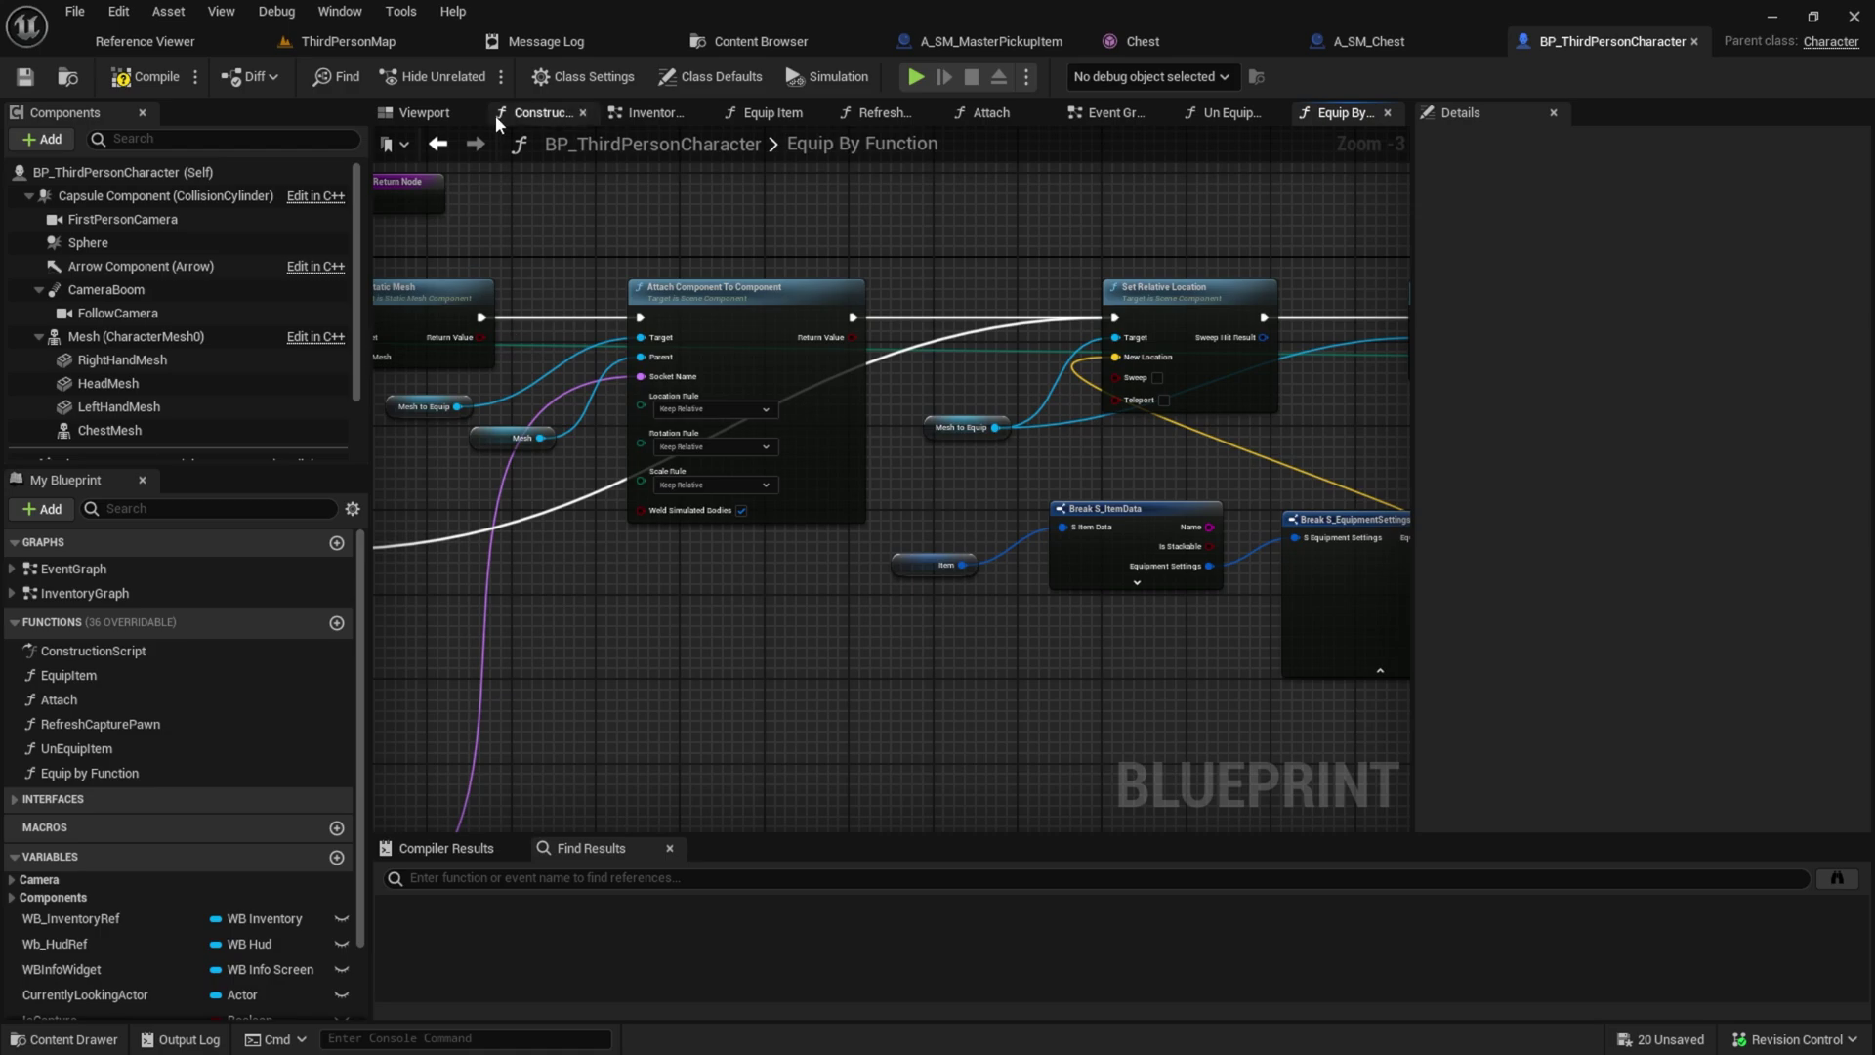
Open the Construction Script graph and move its entry node away from the following nodes to make room
click(535, 113)
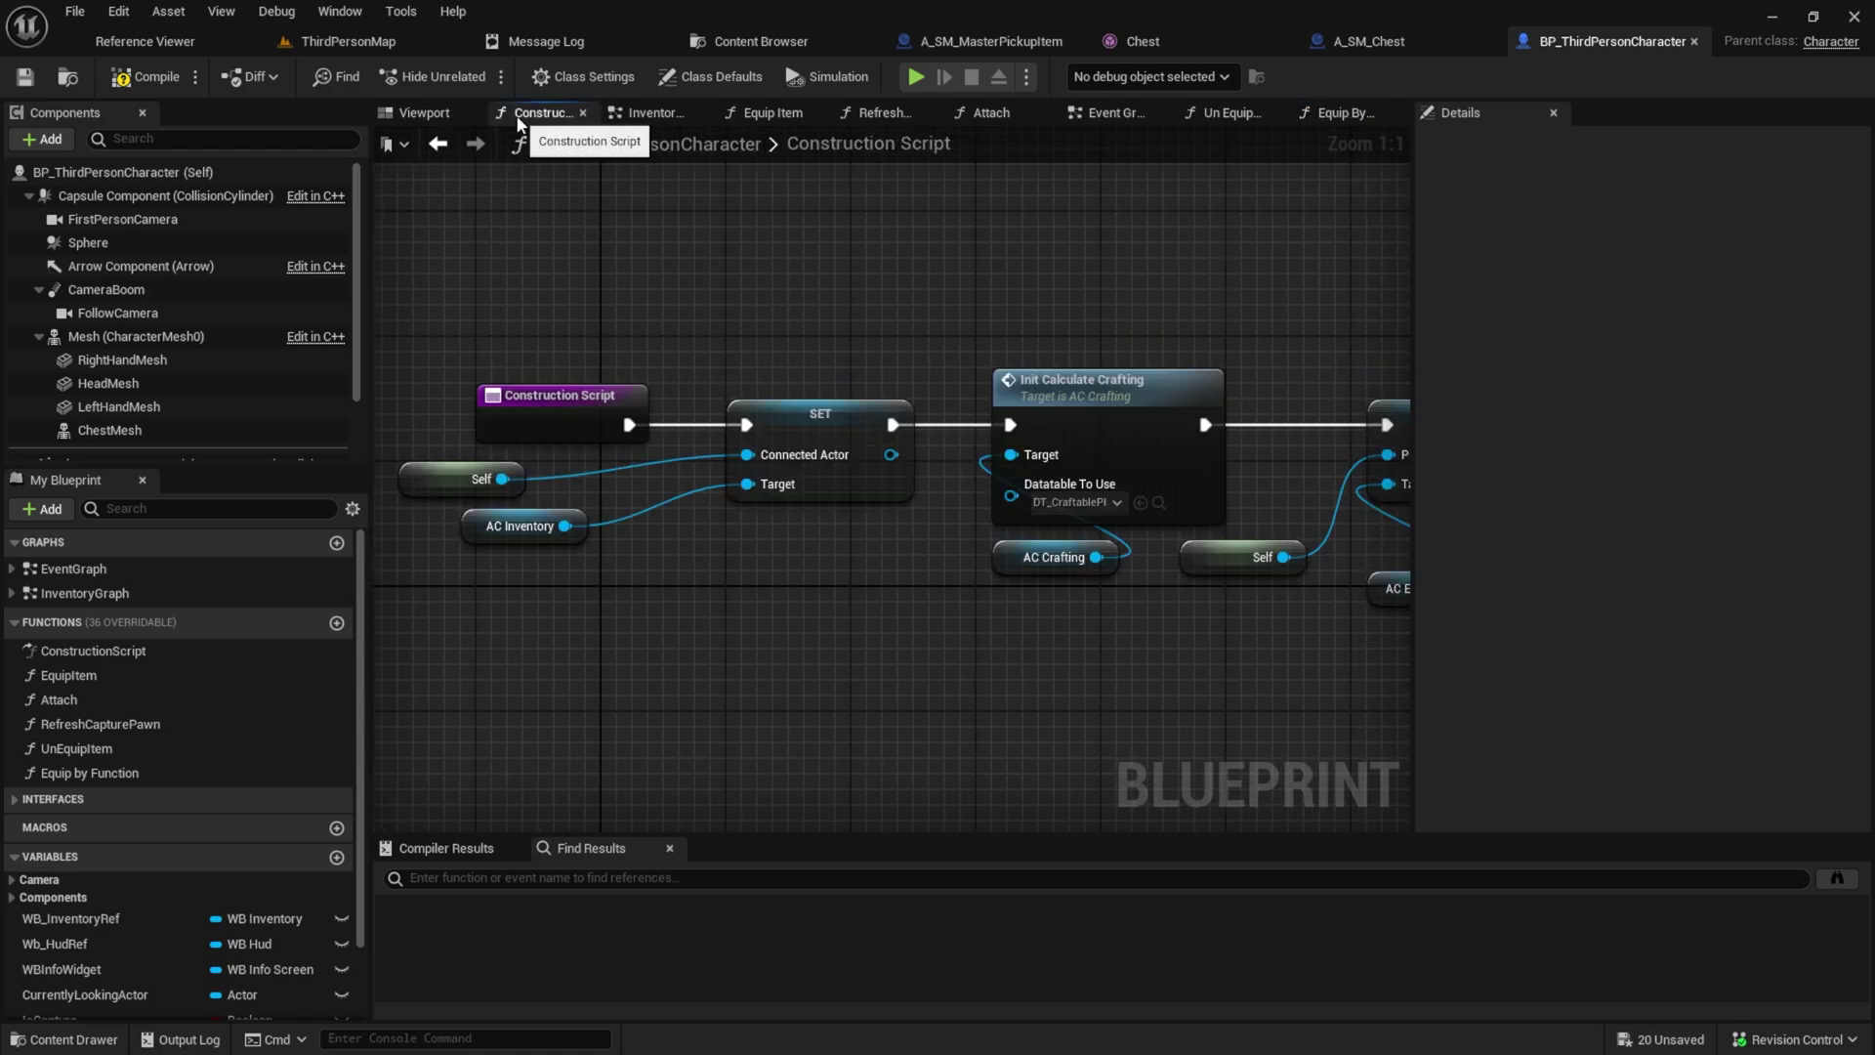
right_drag(687, 534, 1090, 497)
drag(999, 367, 383, 349)
right_drag(382, 349, 698, 380)
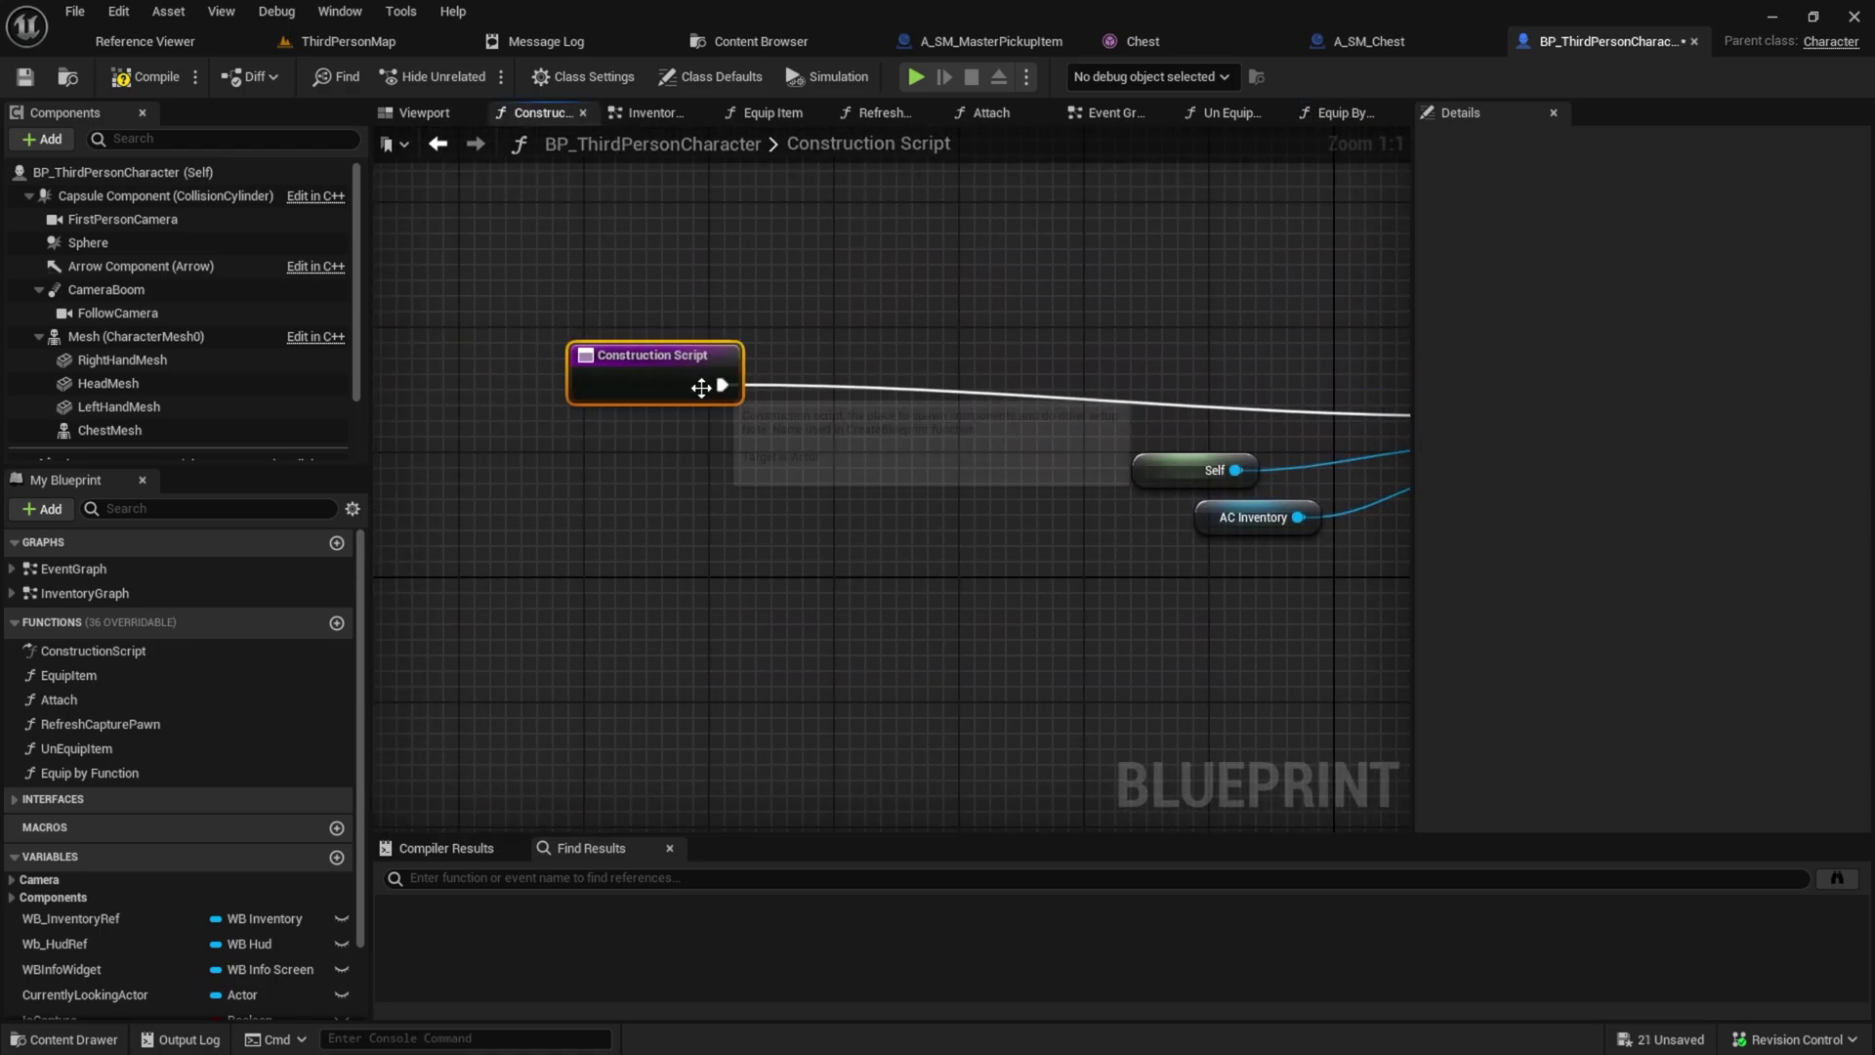
Add a Set Leader Pose Component node with Chest Mesh as Target and Mesh as New Leader Bone Component
right_click(708, 468)
text(set leader)
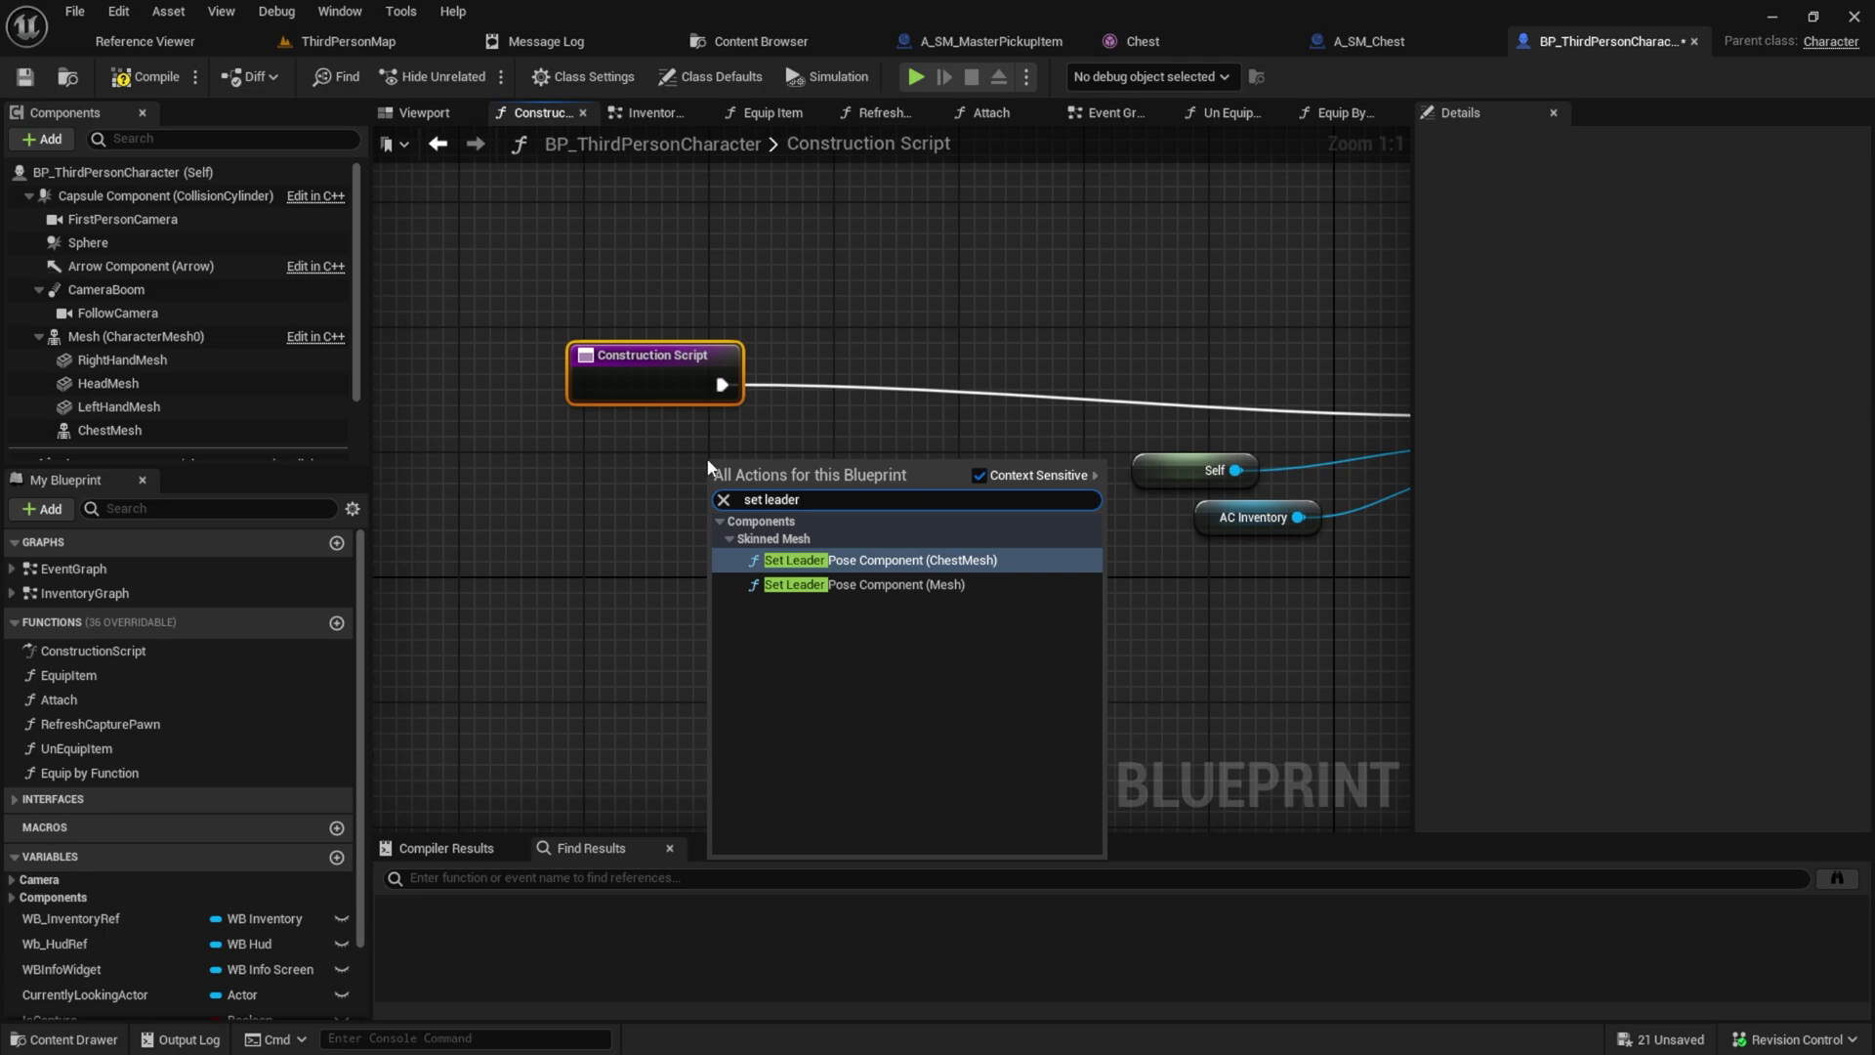
key(Down)
key(Return)
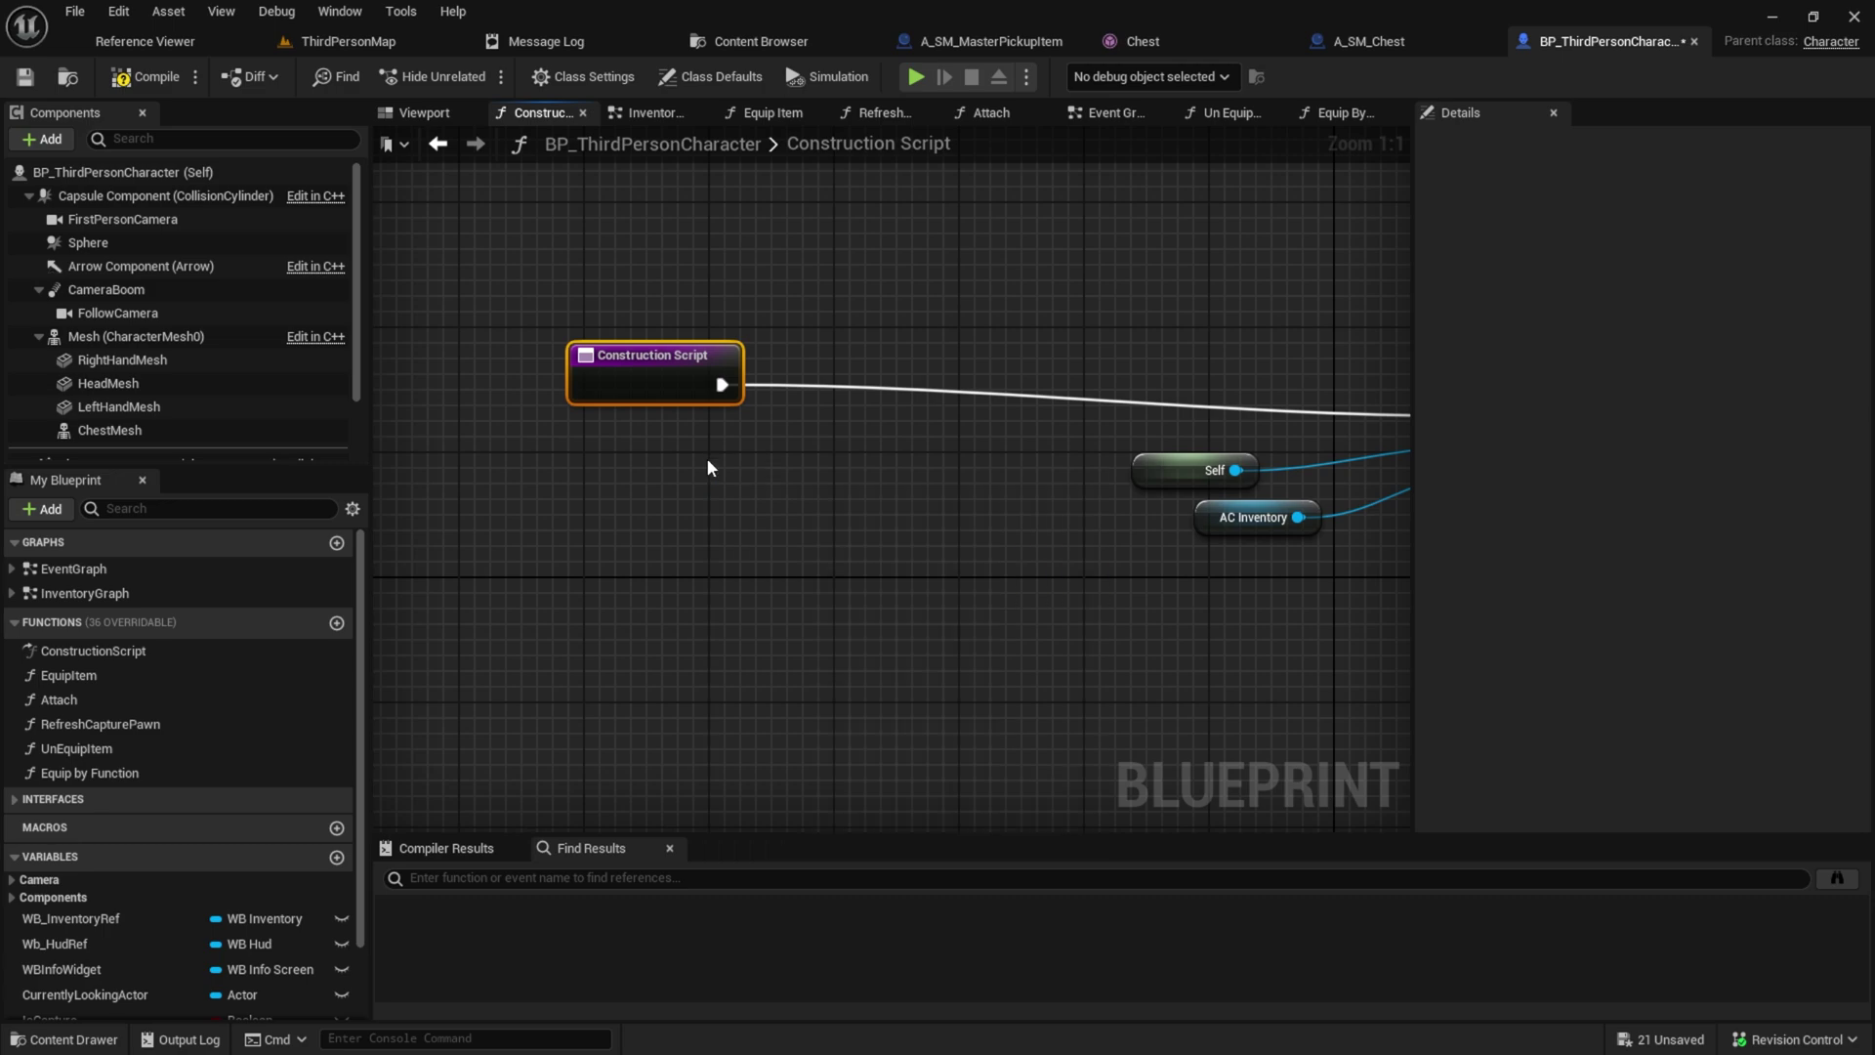
drag(859, 473, 951, 437)
click(917, 494)
drag(633, 476, 861, 527)
alt+click(641, 498)
drag(135, 431, 859, 494)
drag(715, 457, 627, 440)
drag(925, 438, 923, 375)
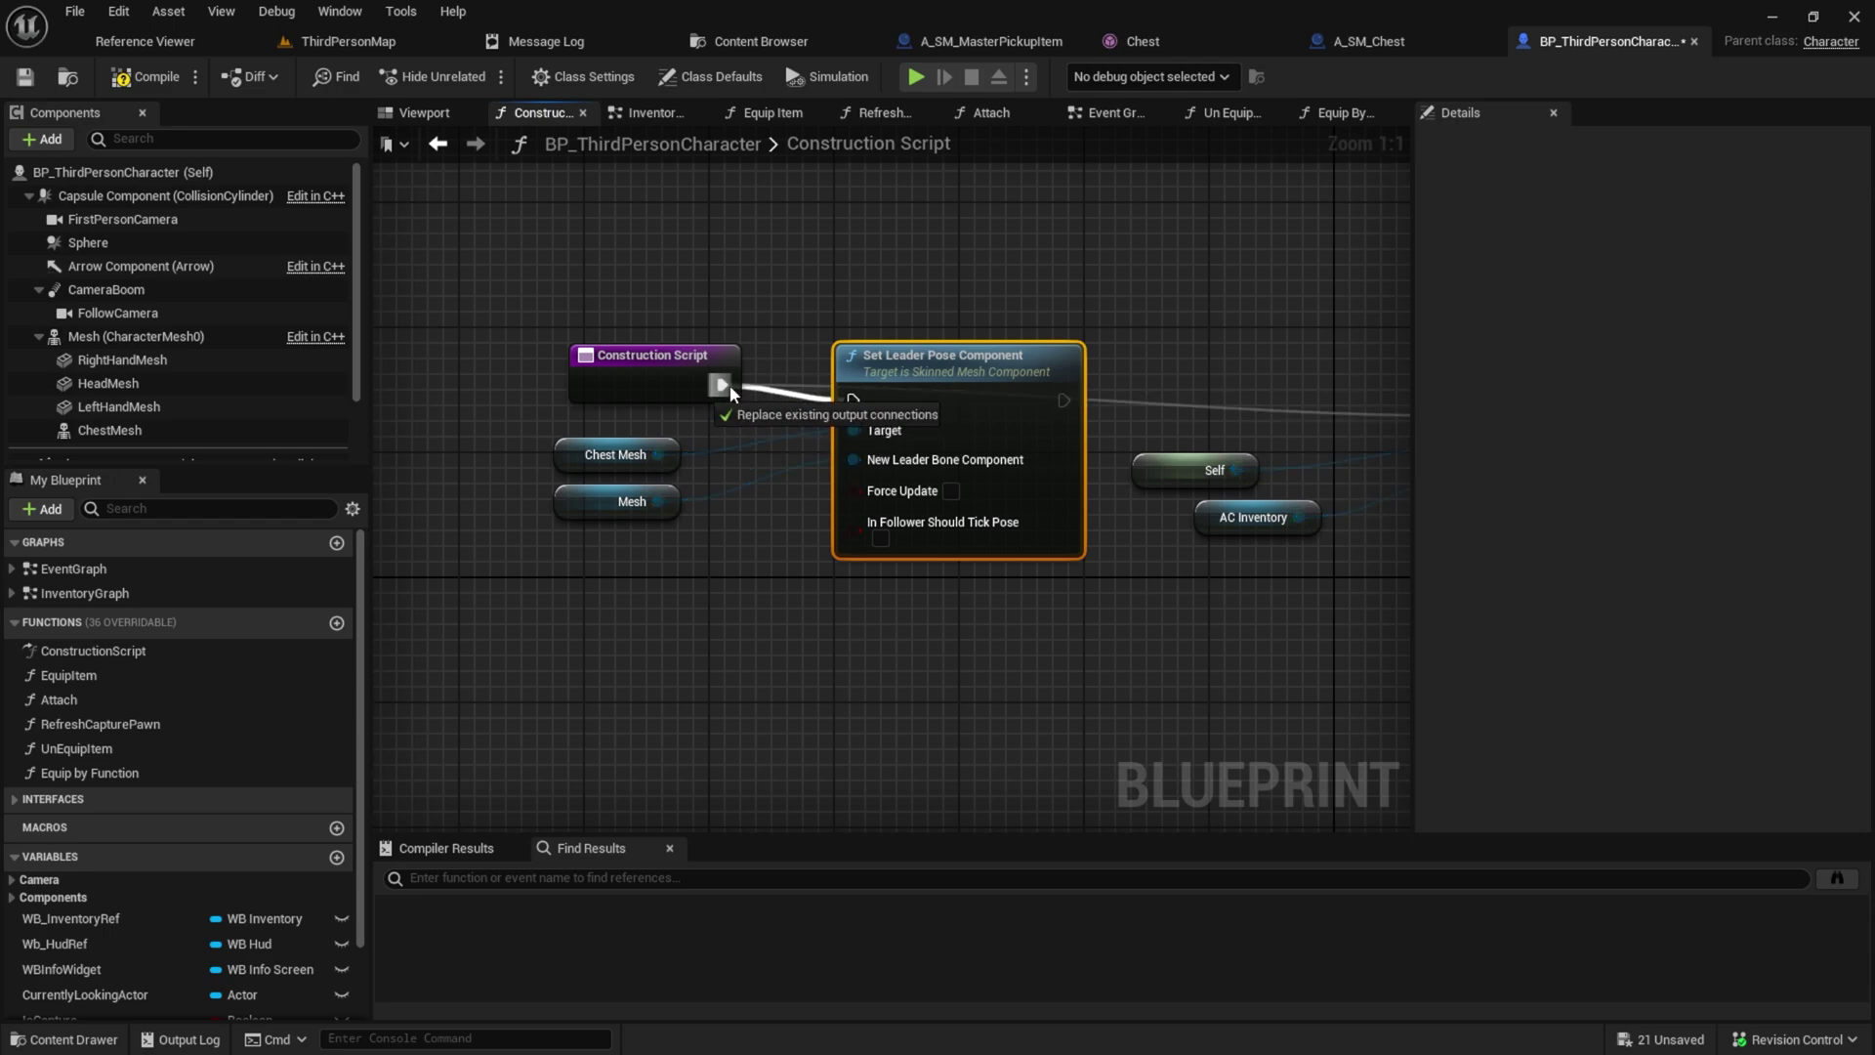
Wire Set Leader Pose Component between the Construction Script entry and the Set node for Connected Actor
drag(729, 384, 852, 401)
right_drag(1080, 402, 578, 393)
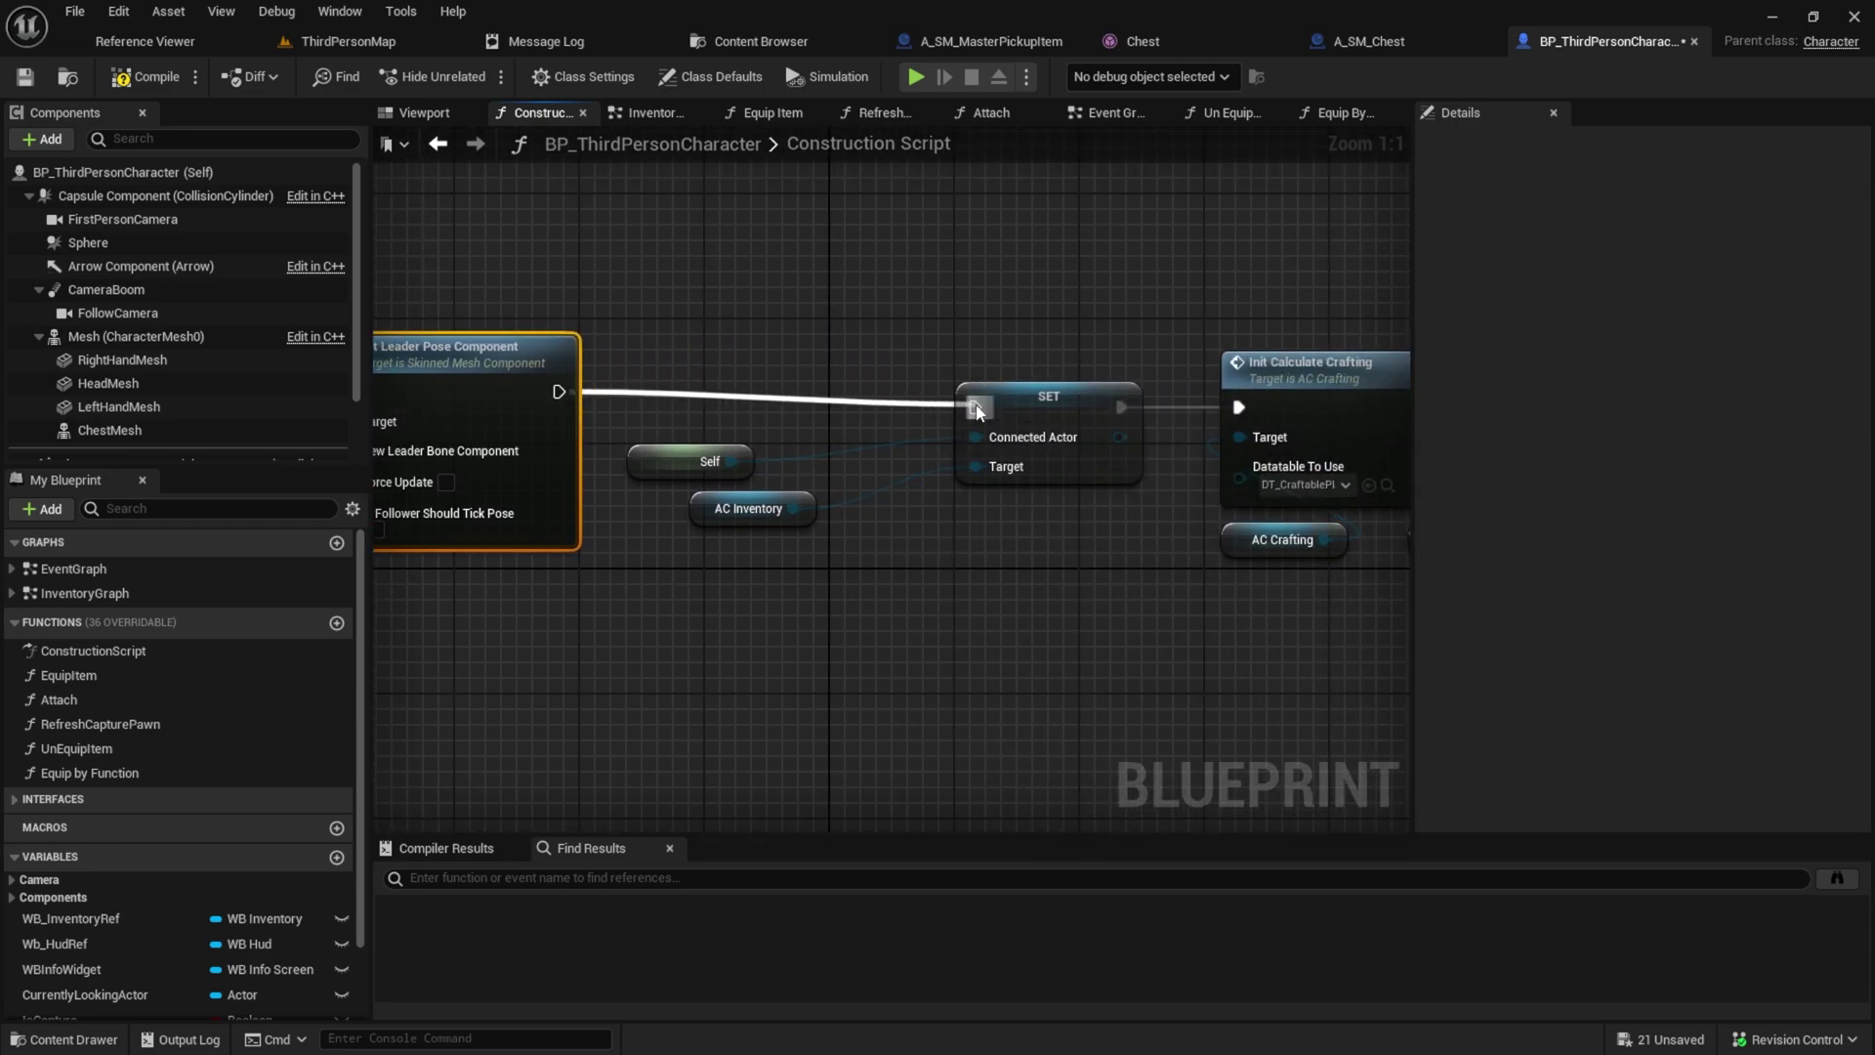
drag(976, 410, 976, 408)
right_drag(714, 373, 1091, 371)
click(1097, 307)
In Equip By Function, reroute Set Skeletal Mesh Asset's output past Set Relative Location to a later node, and save the blueprint
click(1336, 112)
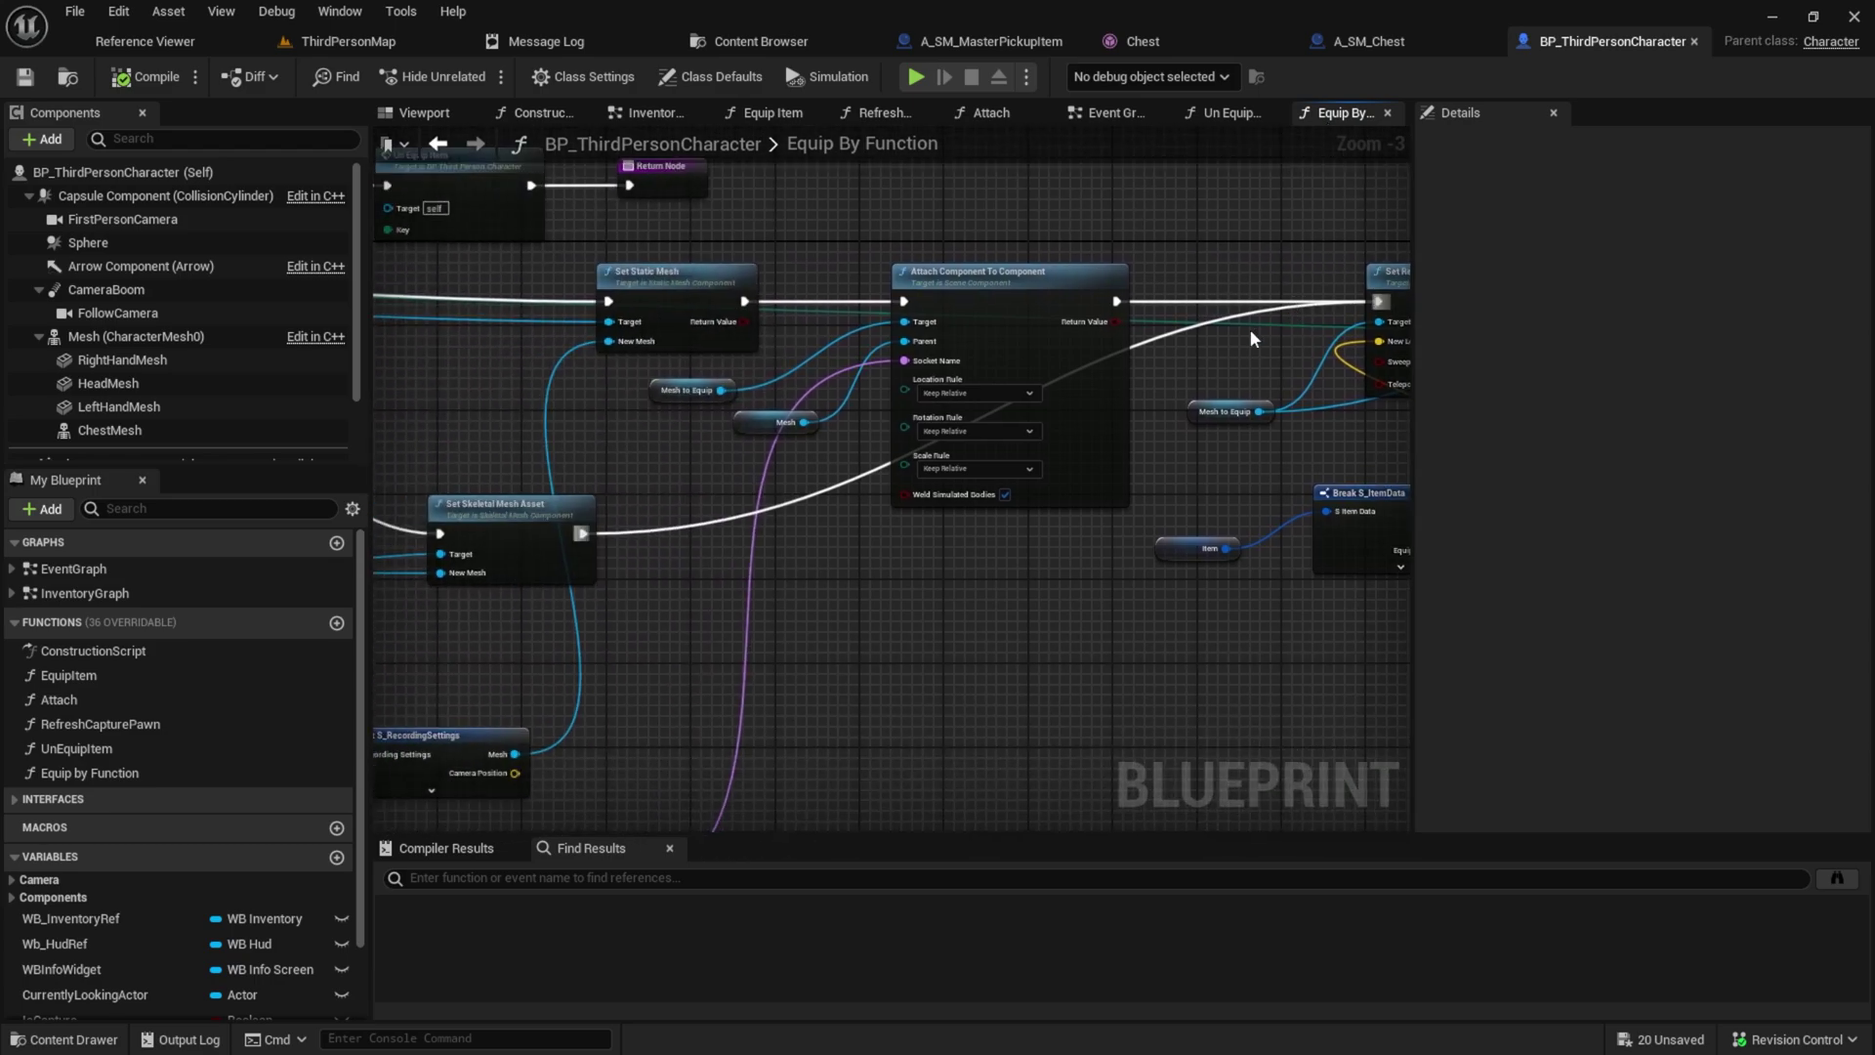
drag(589, 533, 941, 302)
right_drag(941, 303, 1874, 348)
right_drag(695, 477, 955, 488)
key(ctrl+s)
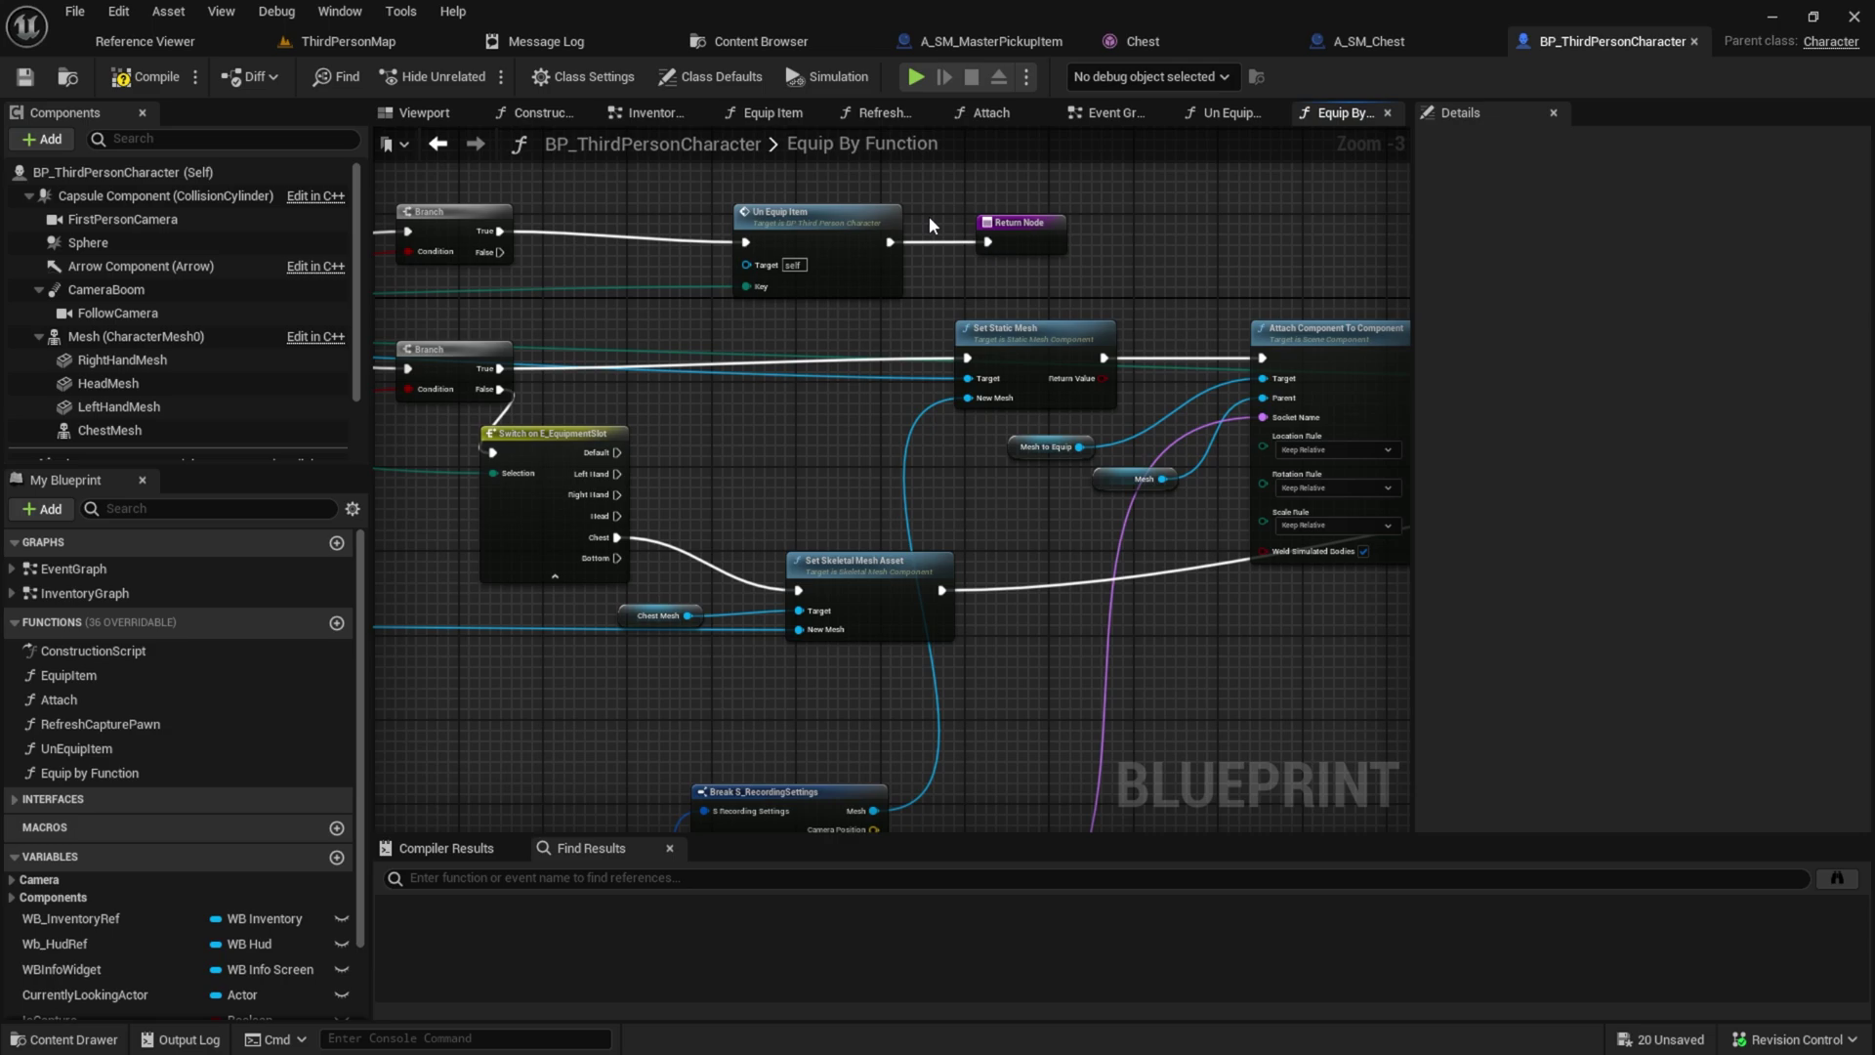
Delete the upper Branch, connect the first Branch's True output directly to Un Equip Item, and move the unequip nodes closer
right_drag(547, 207, 844, 349)
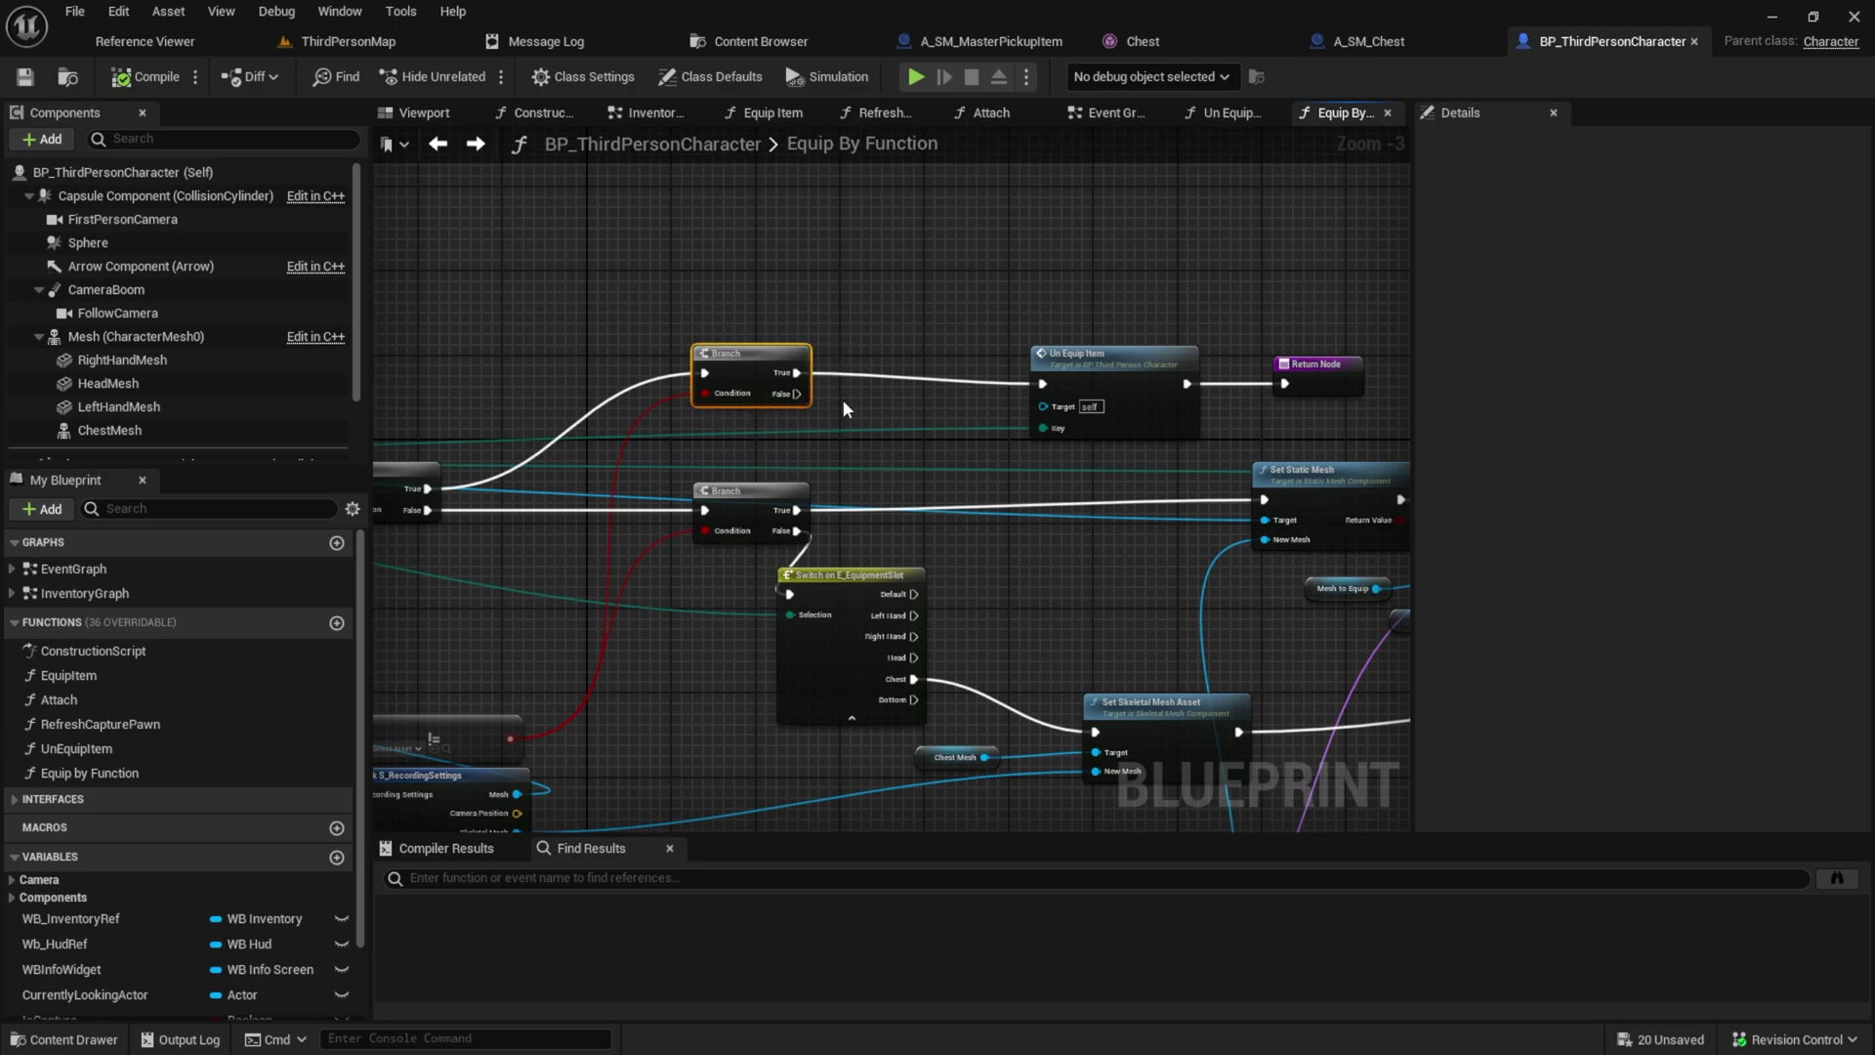
key(Delete)
drag(427, 488, 1043, 383)
drag(1313, 405, 1322, 412)
drag(1084, 347, 778, 318)
Open the Un Equip Item function and add a Set Skeletal Mesh Asset (ChestMesh) node on the slot switch's Chest output
double_click(818, 347)
right_drag(533, 474, 997, 534)
right_drag(1150, 565, 589, 430)
scroll(847, 560, up, 2)
drag(629, 412, 678, 664)
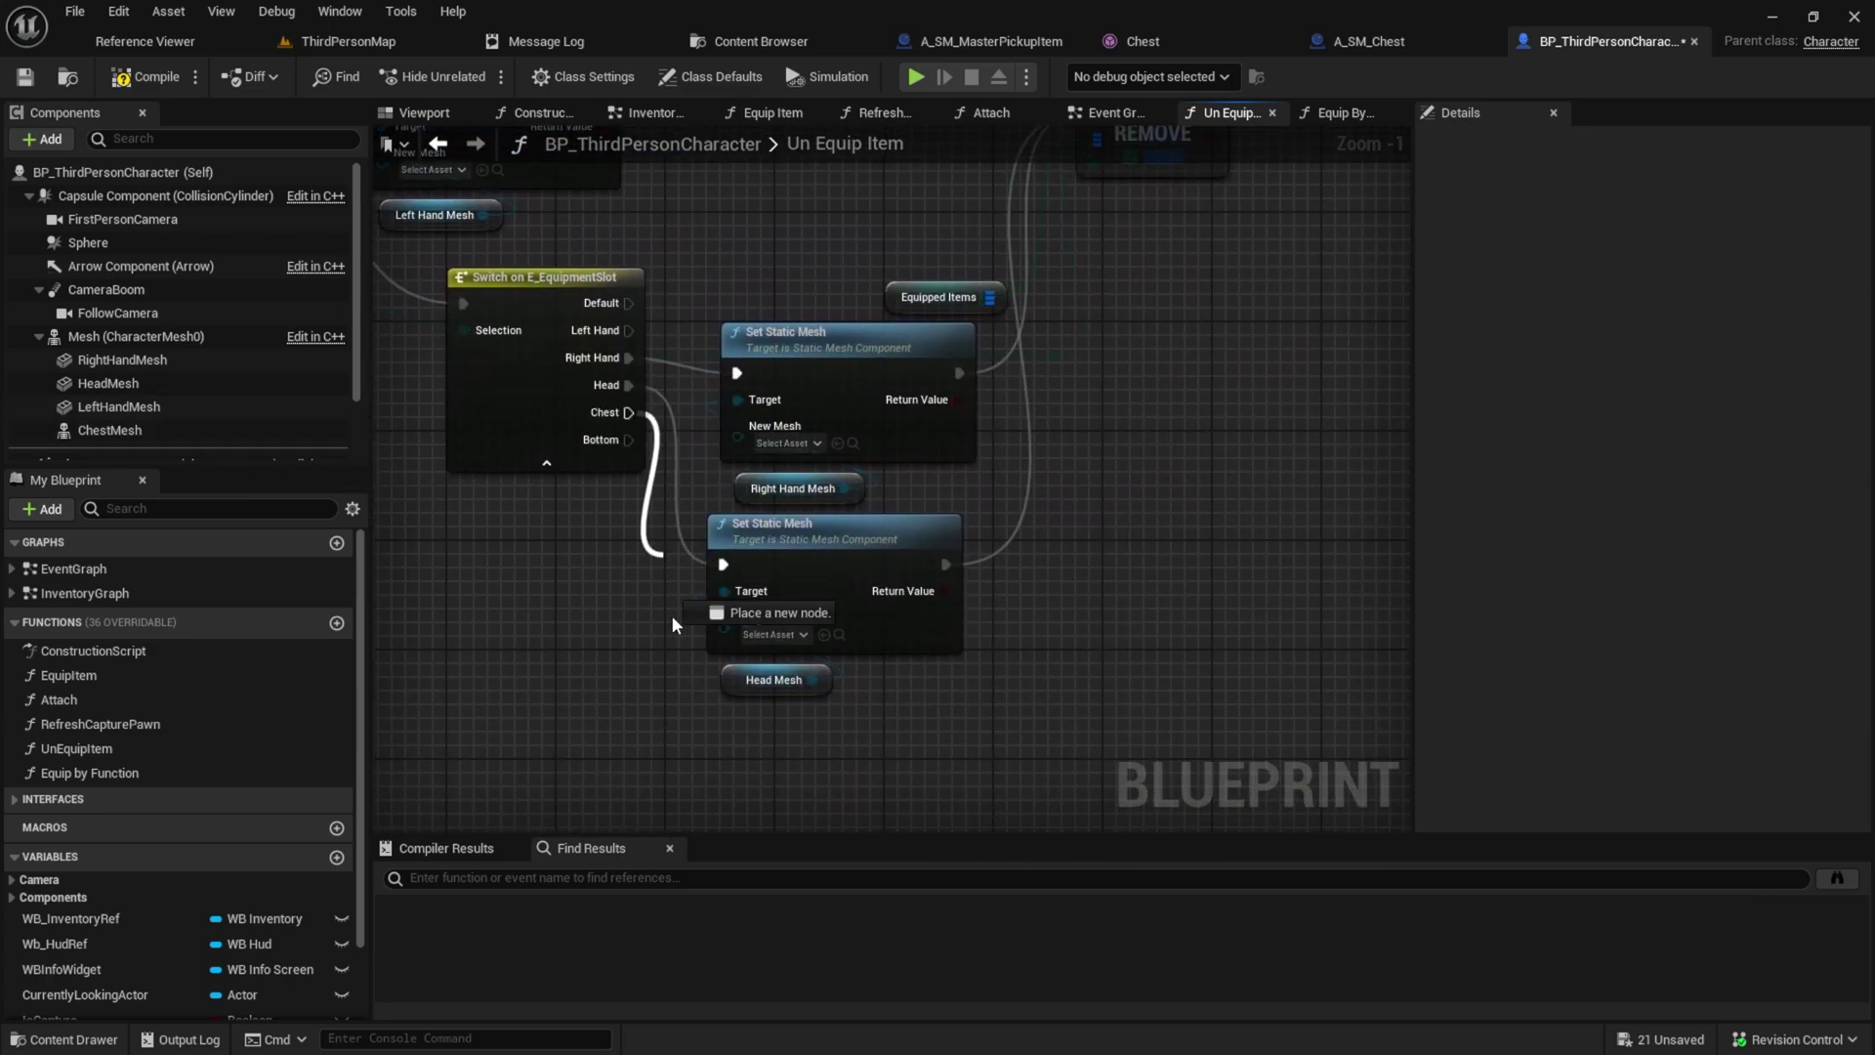
drag(732, 739, 732, 739)
text(set skele)
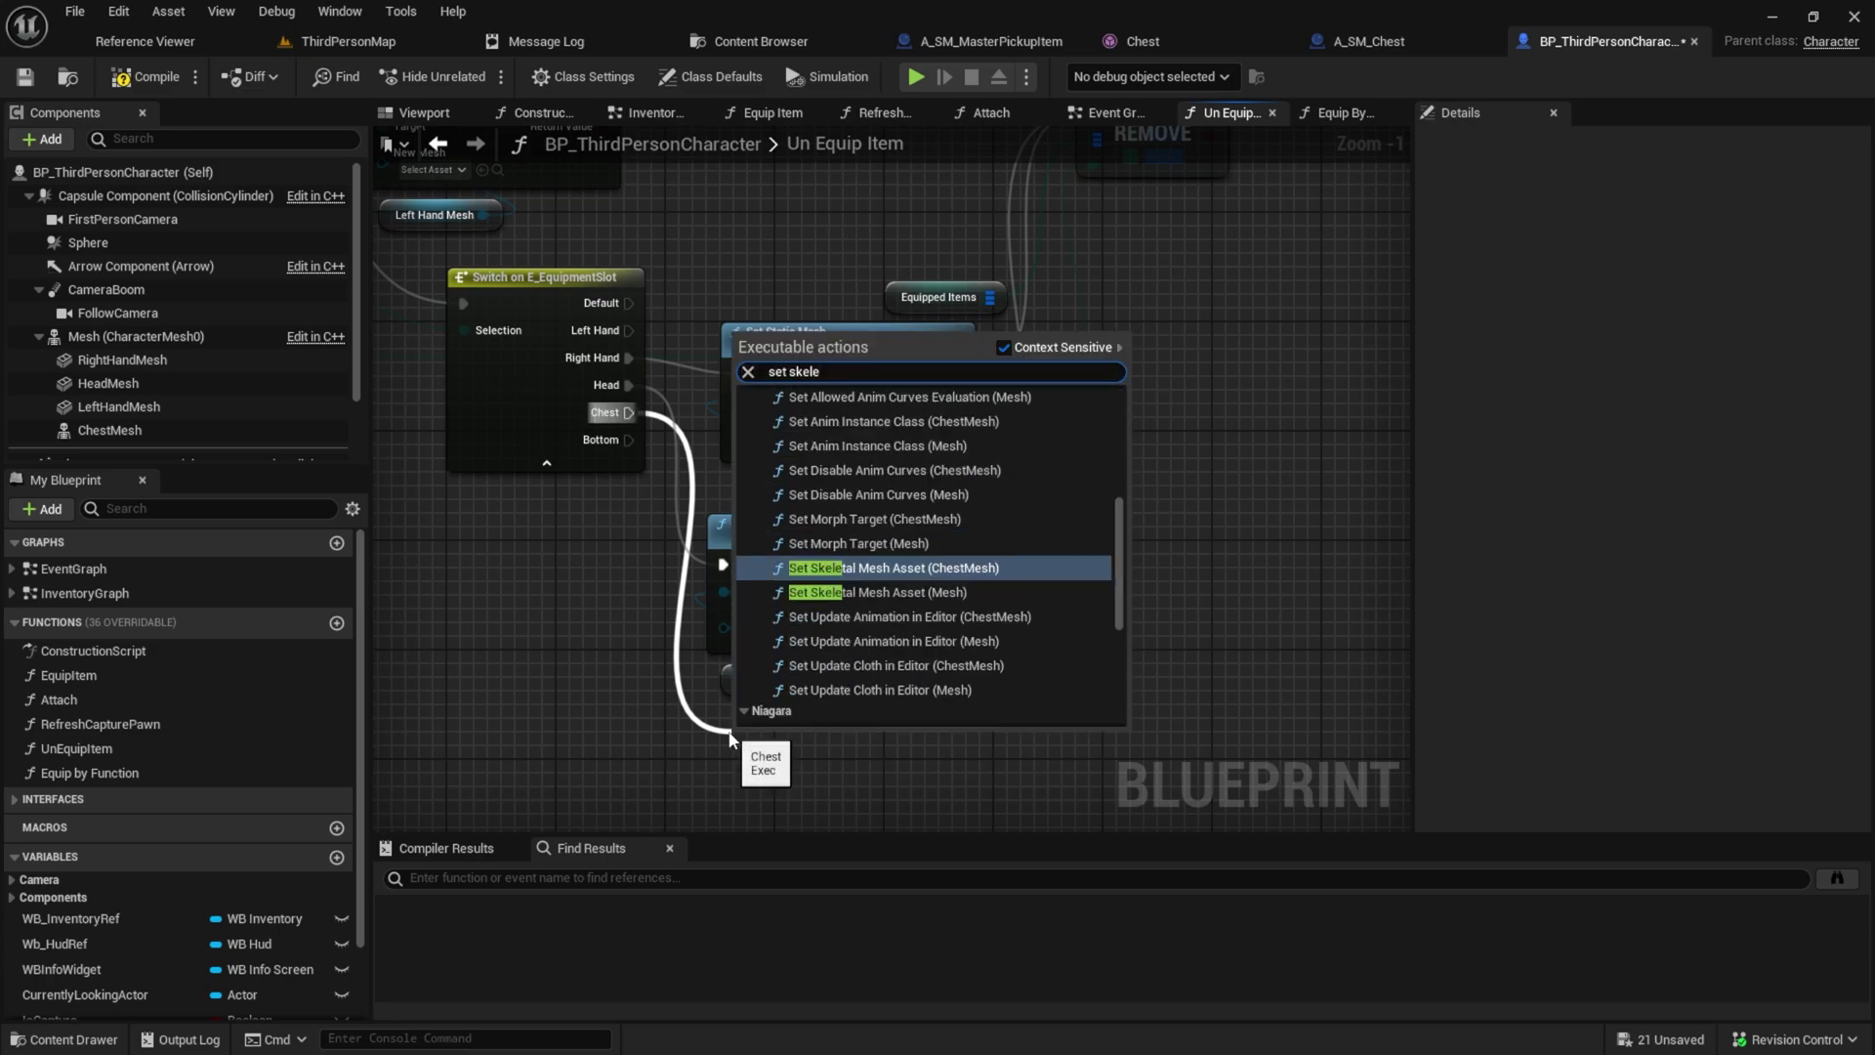
key(Down)
key(Up)
key(Return)
Arrange the Set Skeletal Mesh Asset node below the Head branch and connect its output to the Remove node
right_drag(740, 746, 794, 638)
click(599, 652)
drag(597, 606, 600, 699)
right_drag(1014, 630, 766, 710)
drag(747, 735, 907, 272)
right_drag(726, 520, 1023, 224)
click(1181, 490)
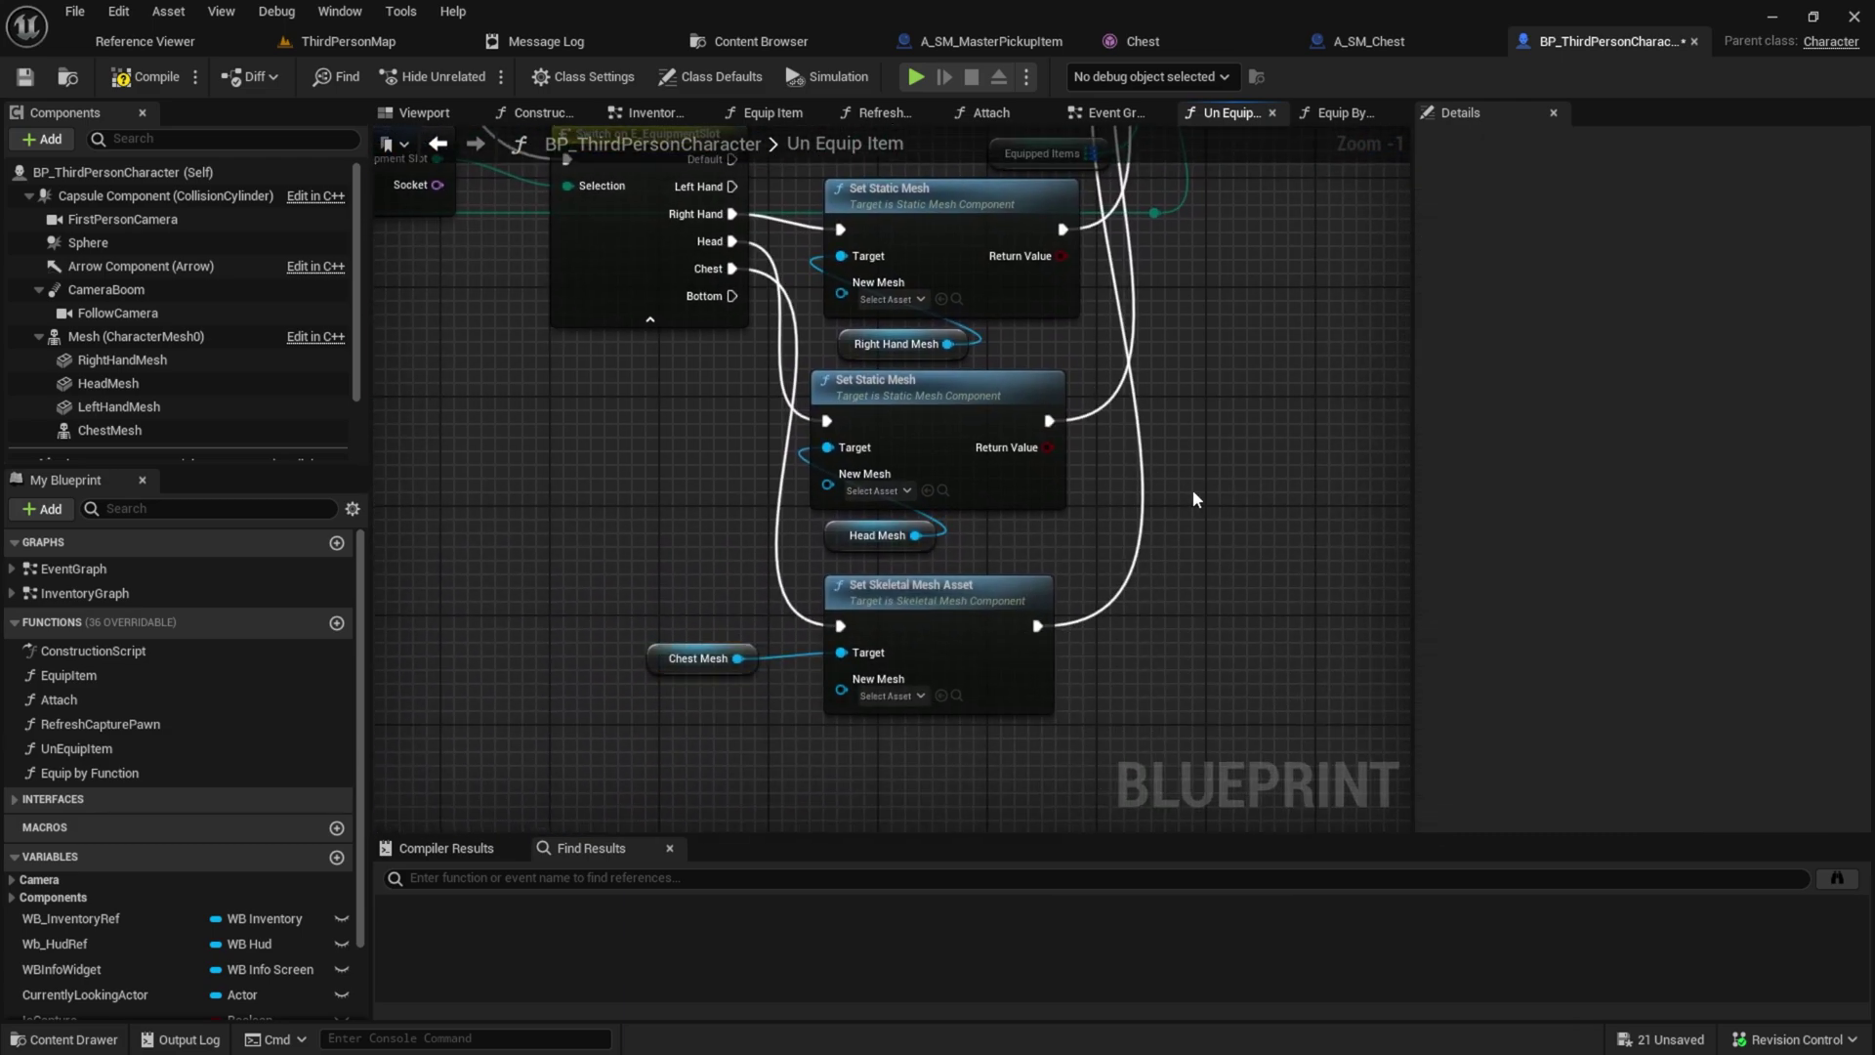
Start a play test, pick up the chest garment, and equip it in the Chest slot
click(916, 76)
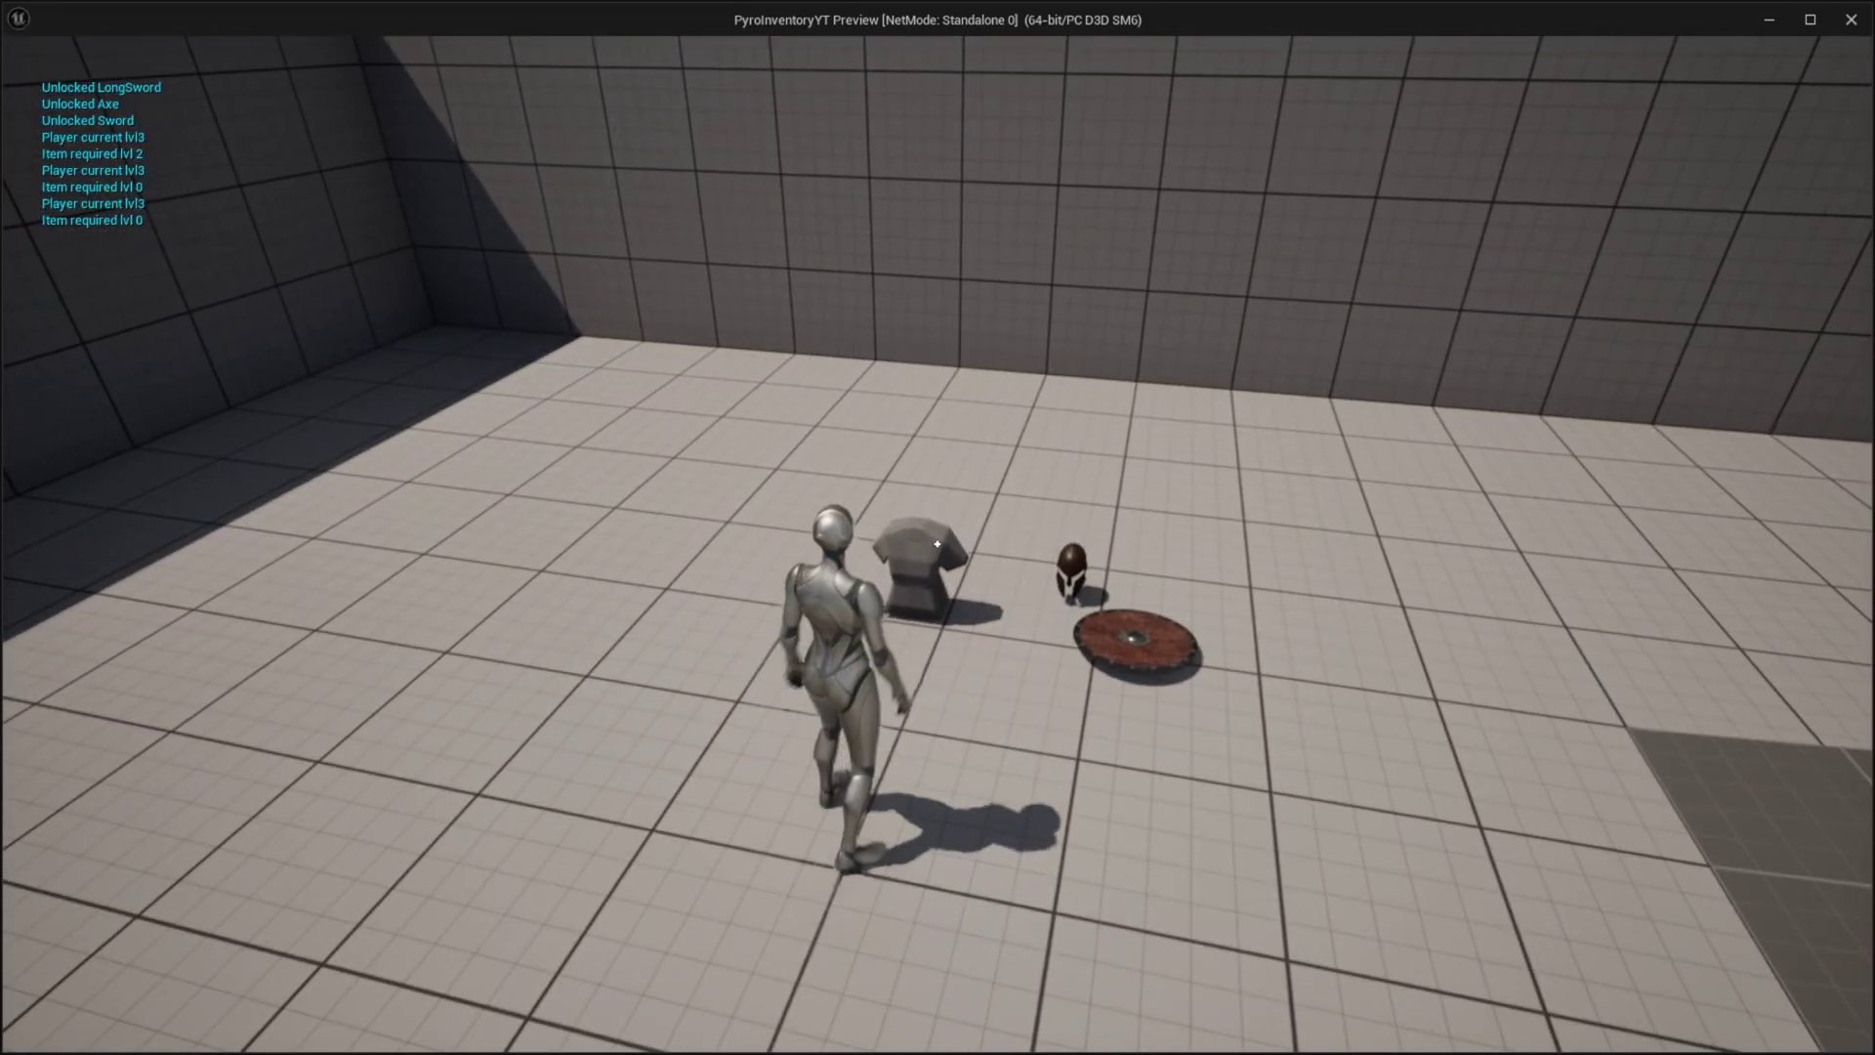
key(e)
key(s)
key(i)
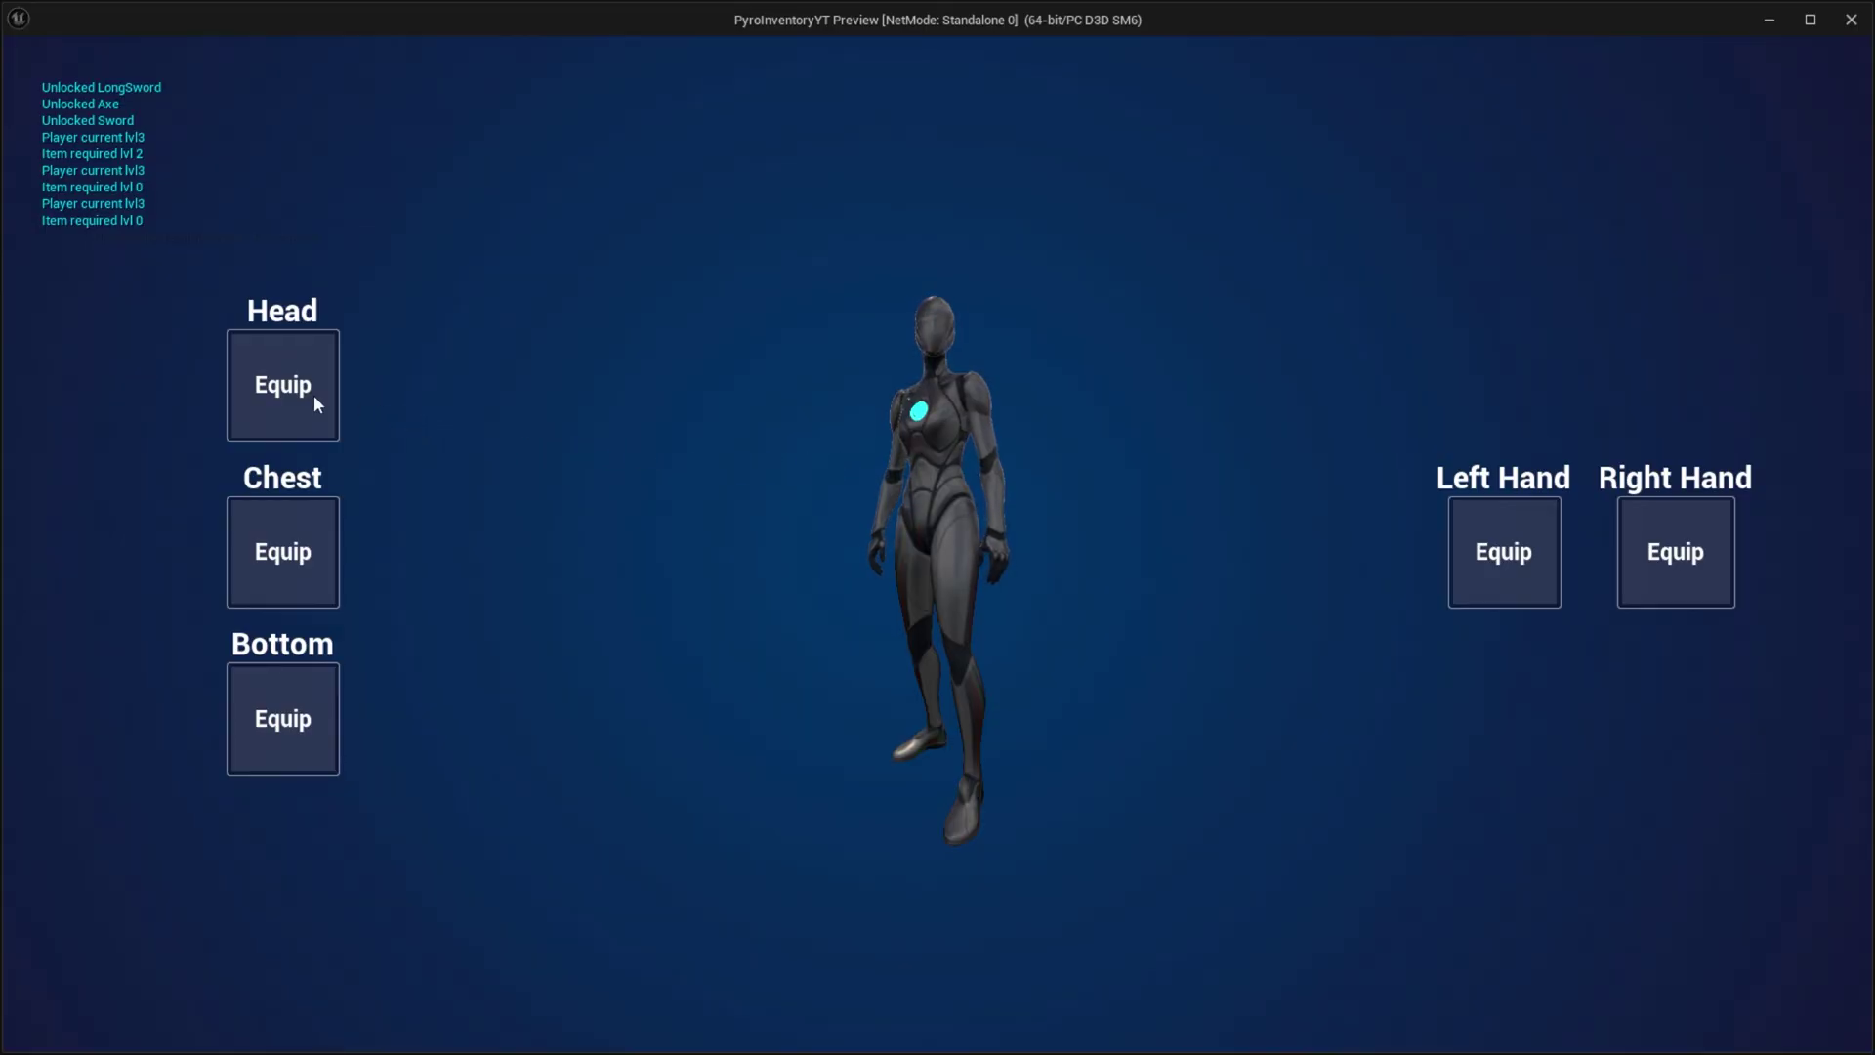
click(290, 560)
click(773, 371)
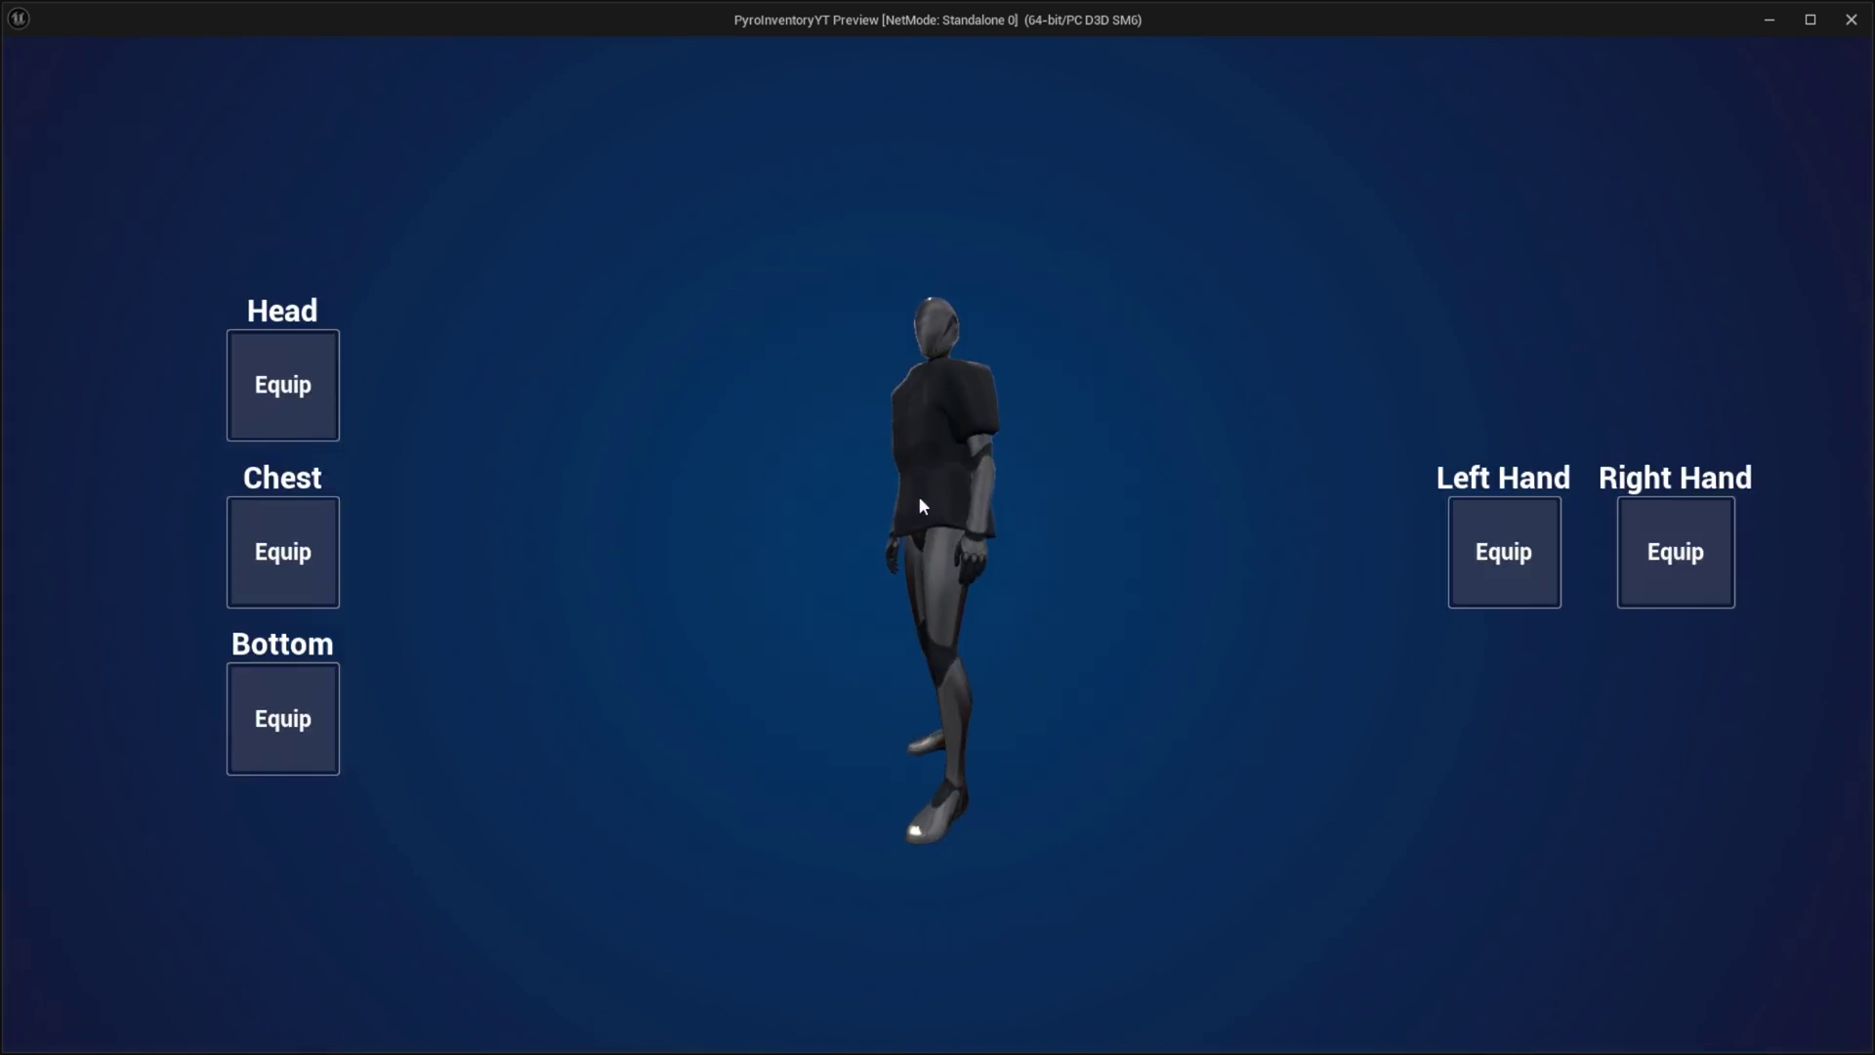
Leave the equipment screen and run and jump around the level to examine how the garment follows the character's animation
key(i)
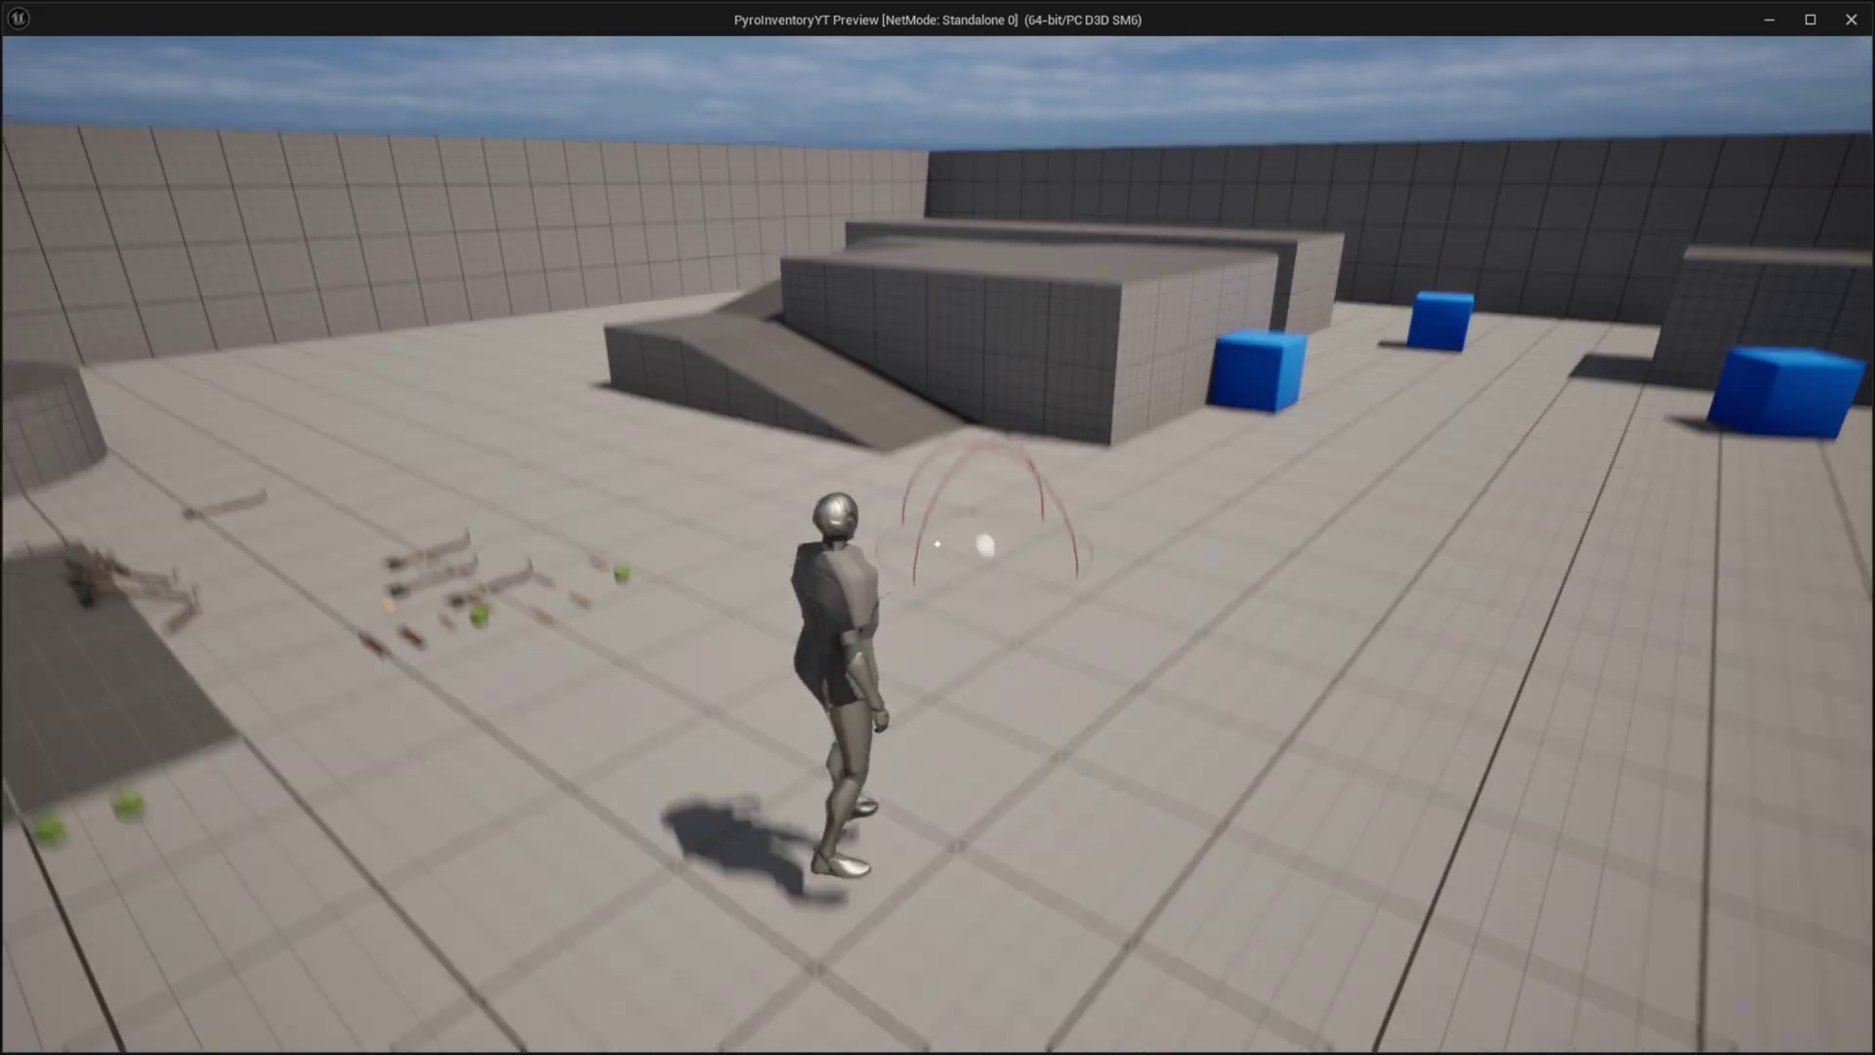
key(w)
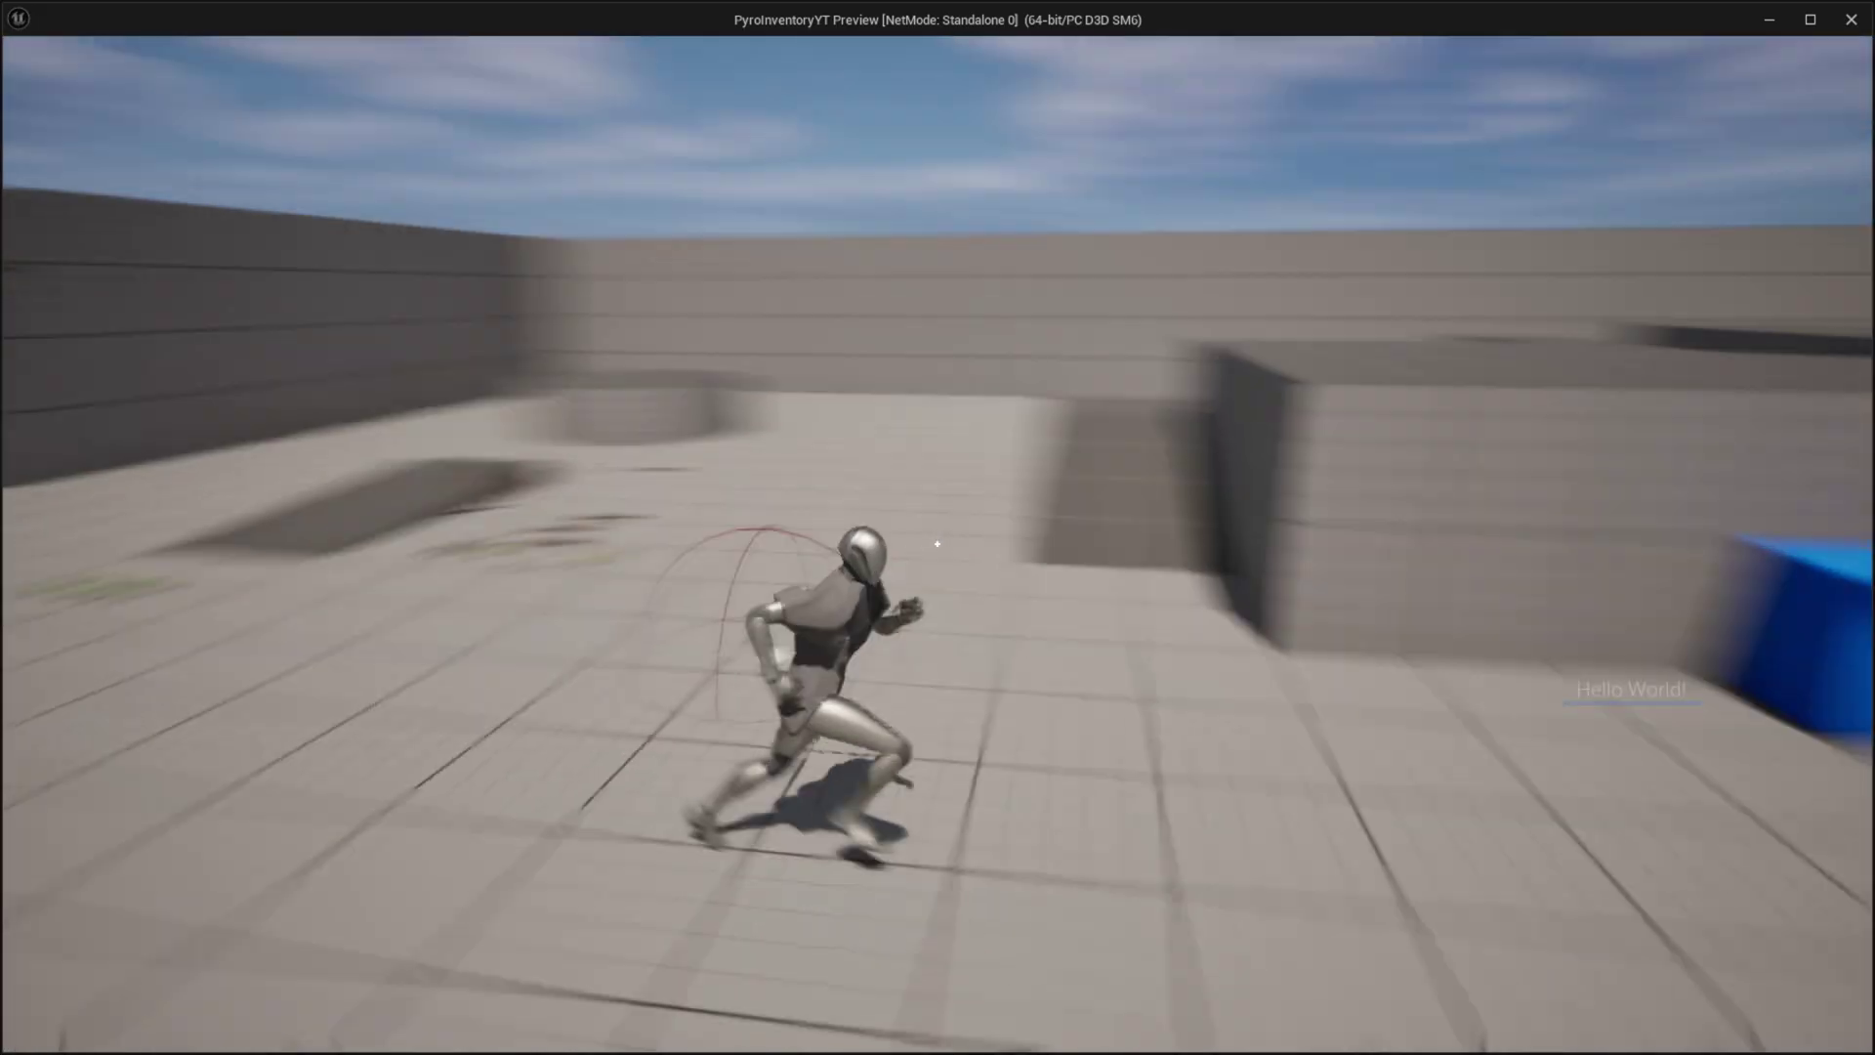
key(s)
key(a)
key(w)
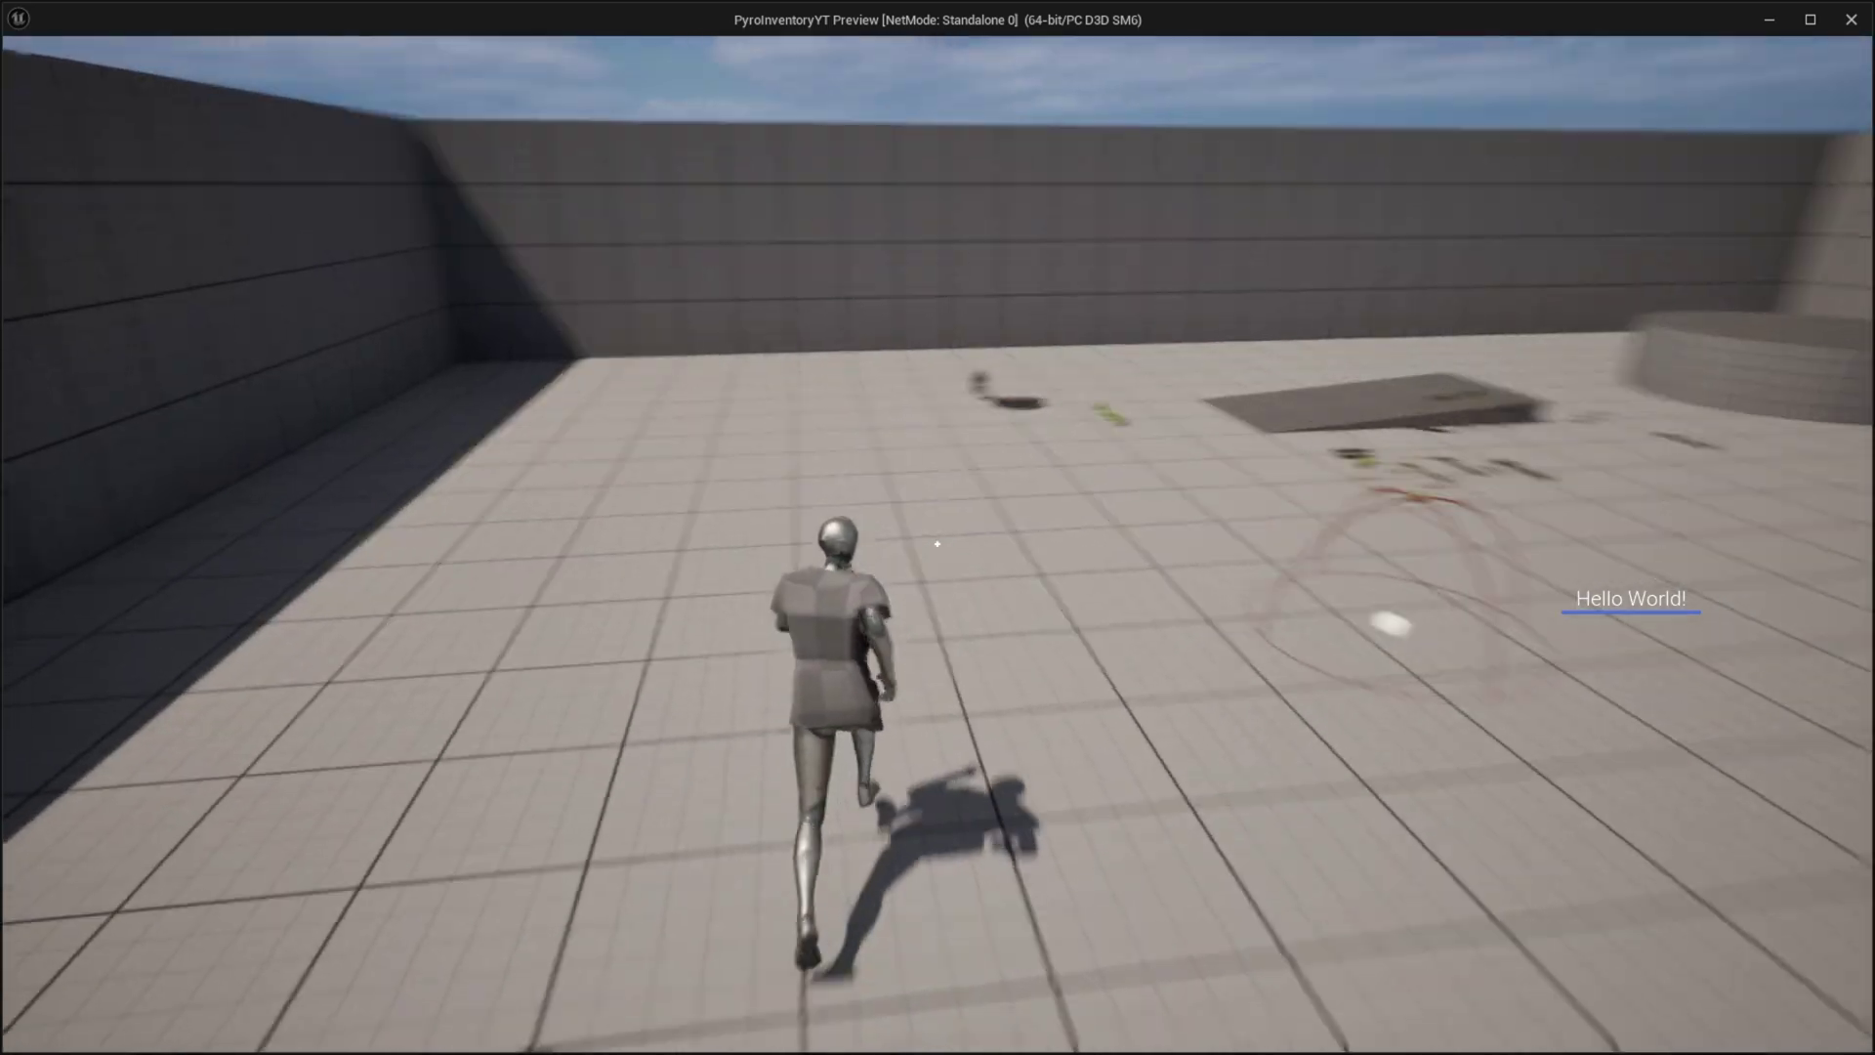
key(space)
key(s)
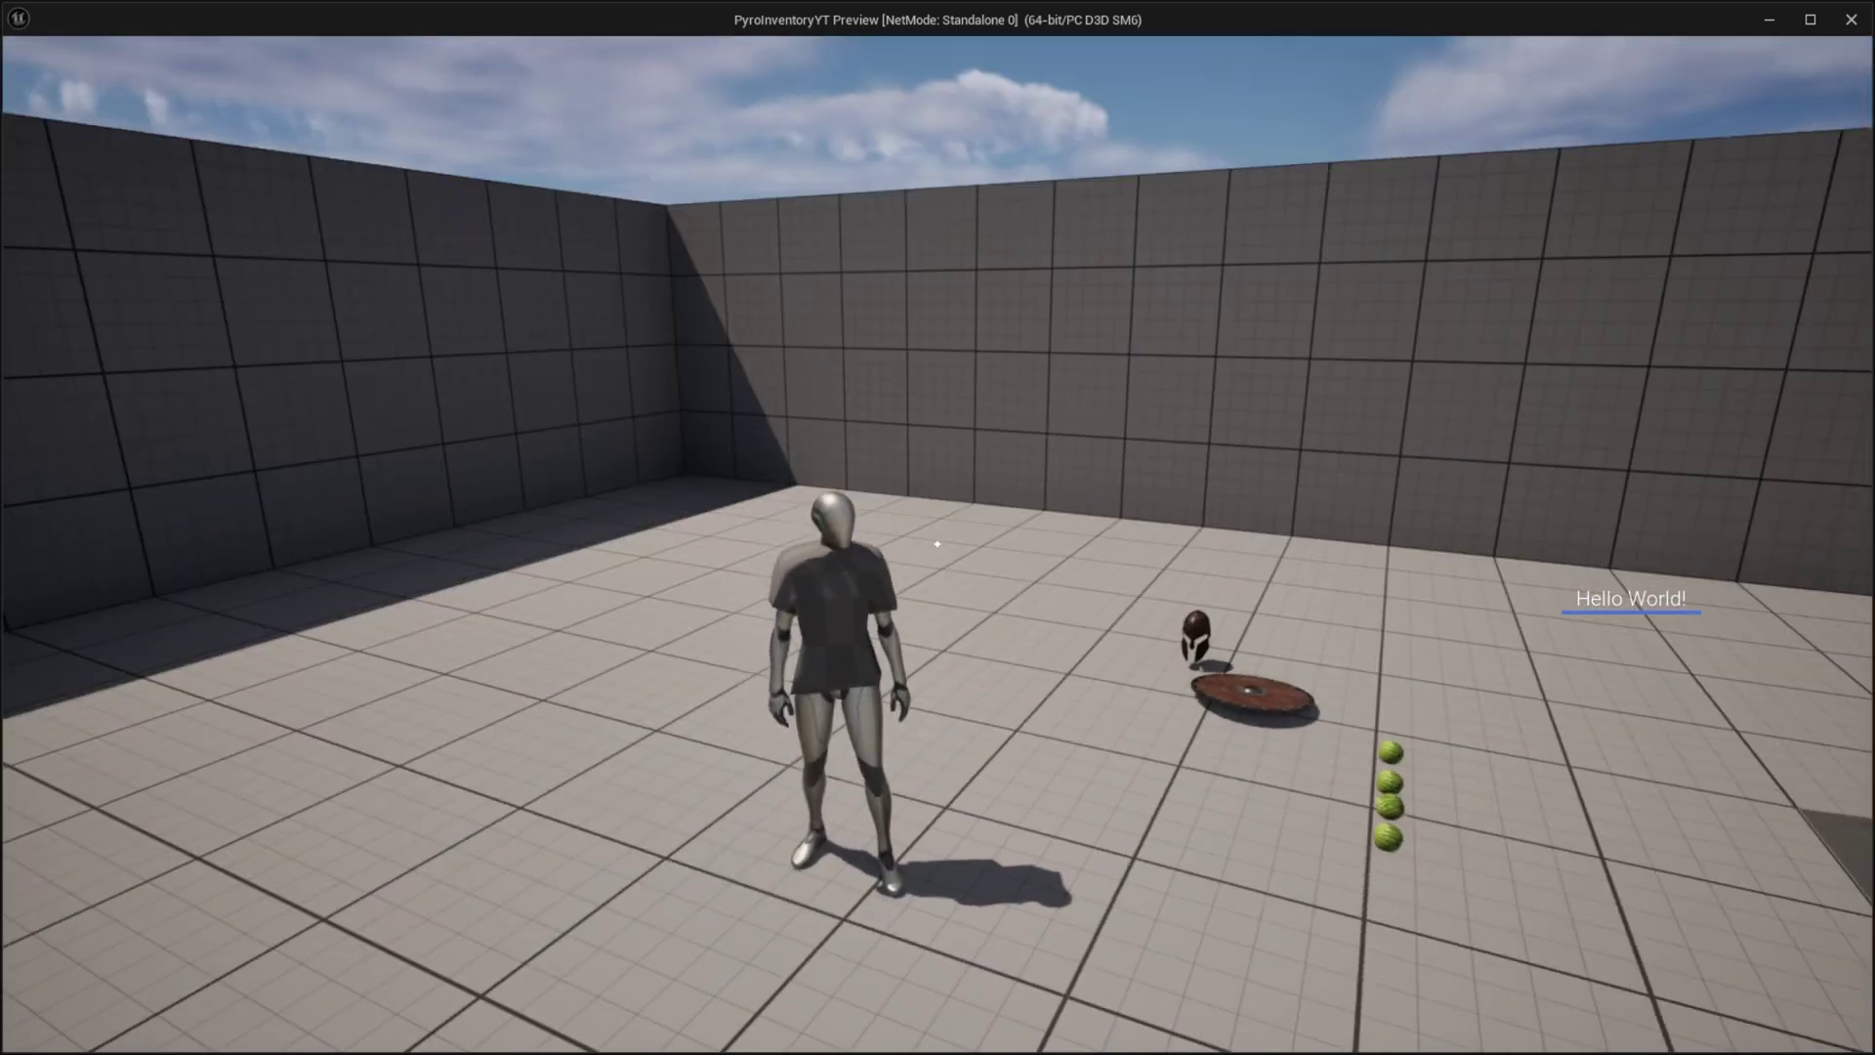
Unequip the garment from the Chest slot and return to the level to check the character
key(i)
click(291, 553)
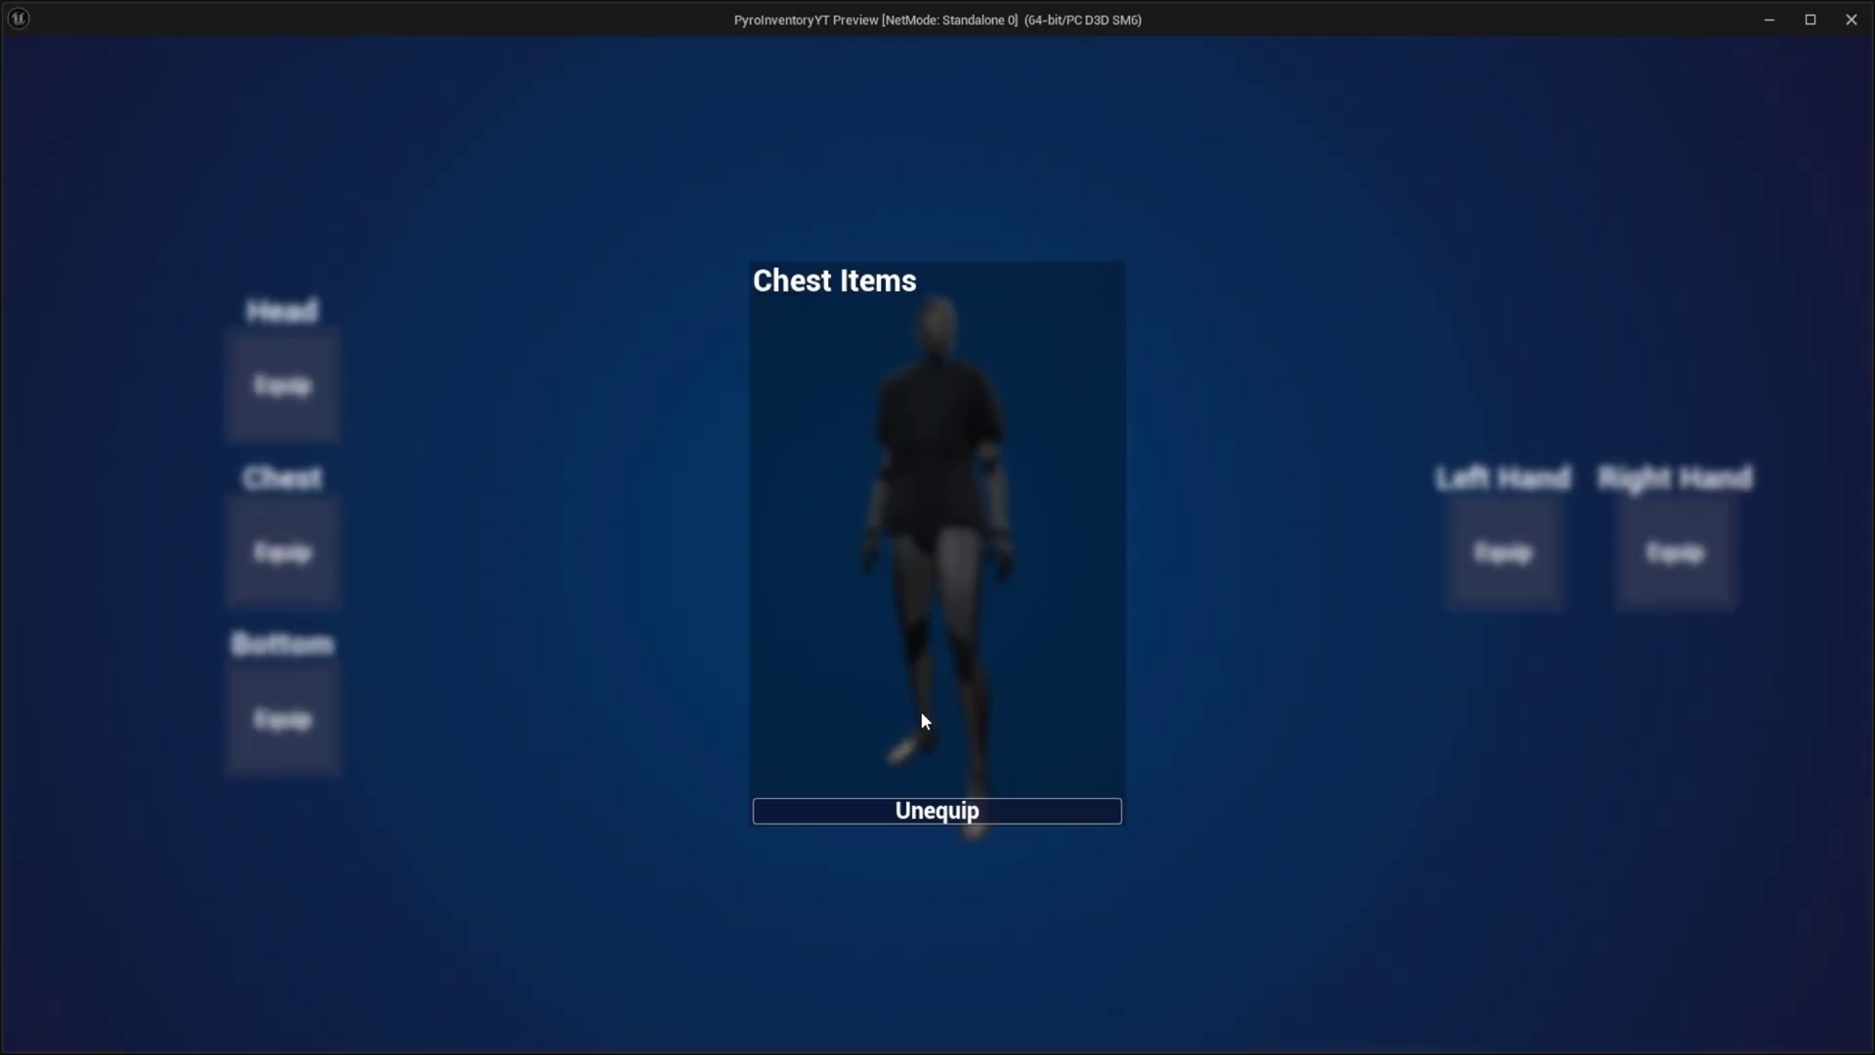
click(930, 809)
key(i)
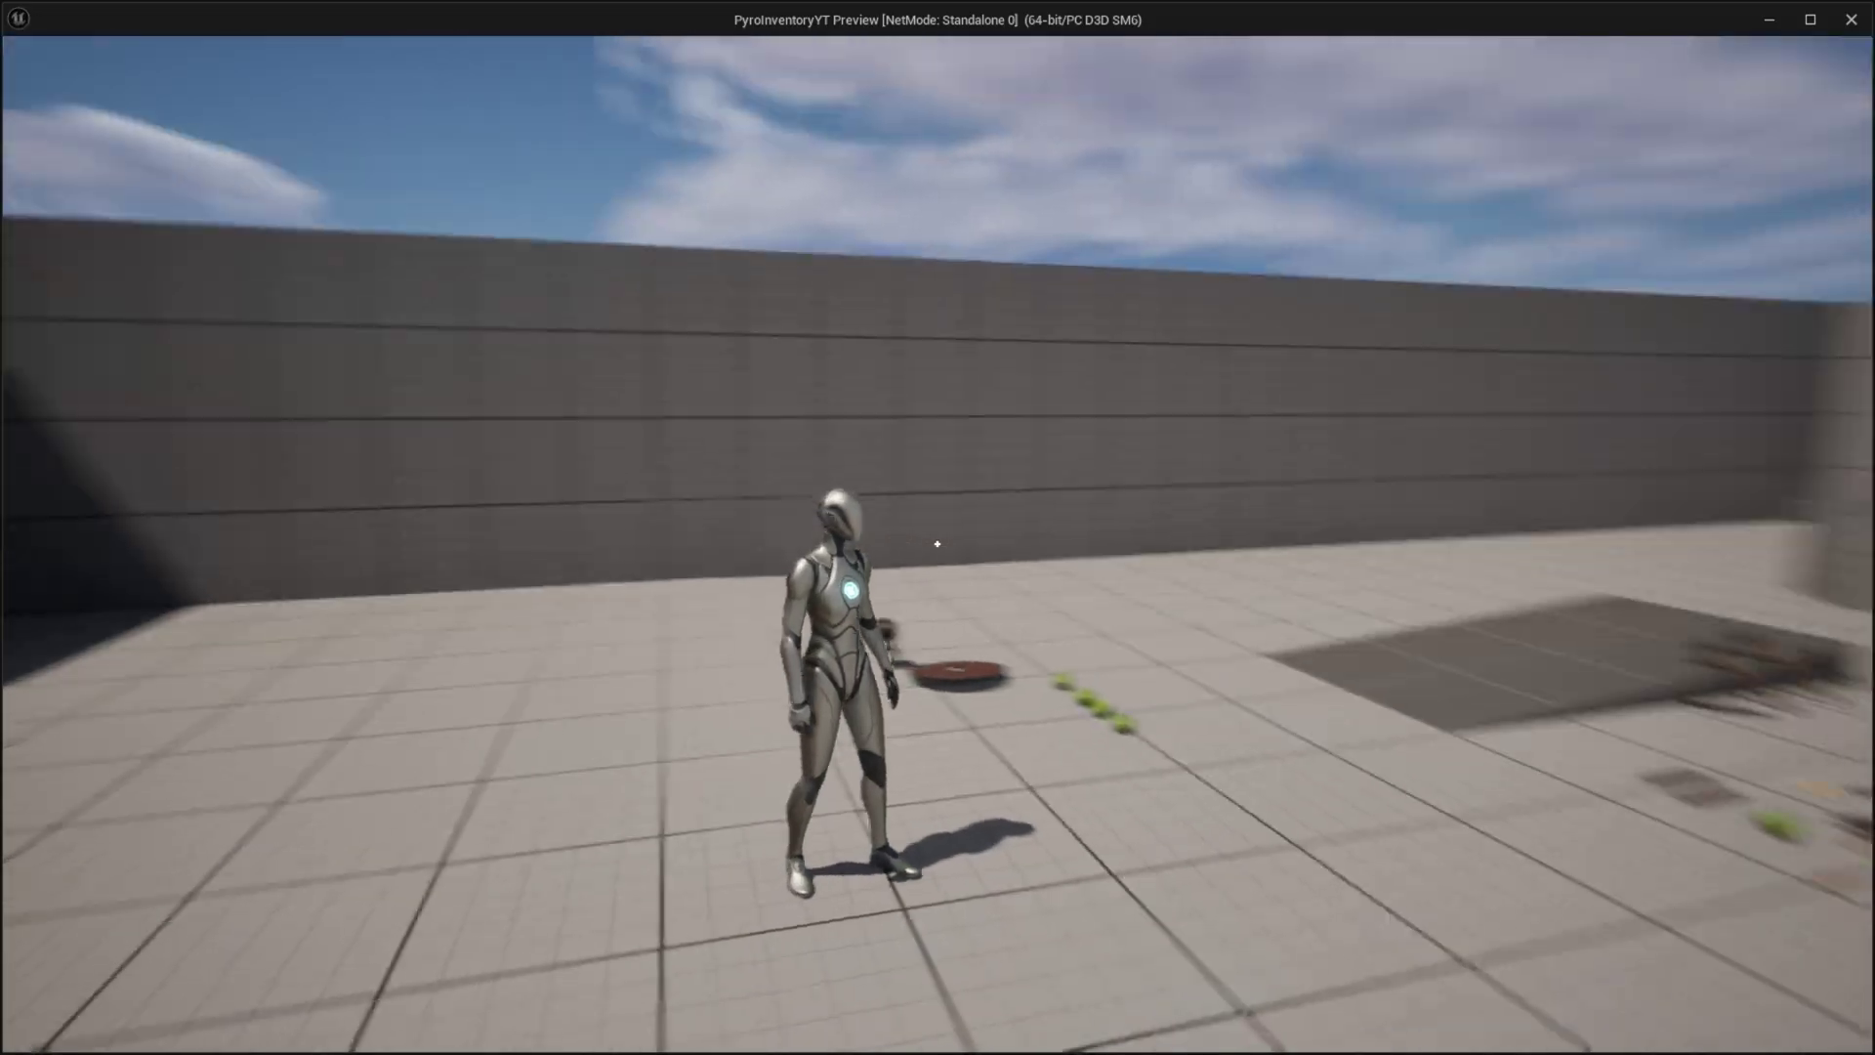
Reopen the equipment screen and equip the garment in the Chest slot again
key(i)
key(i)
key(c)
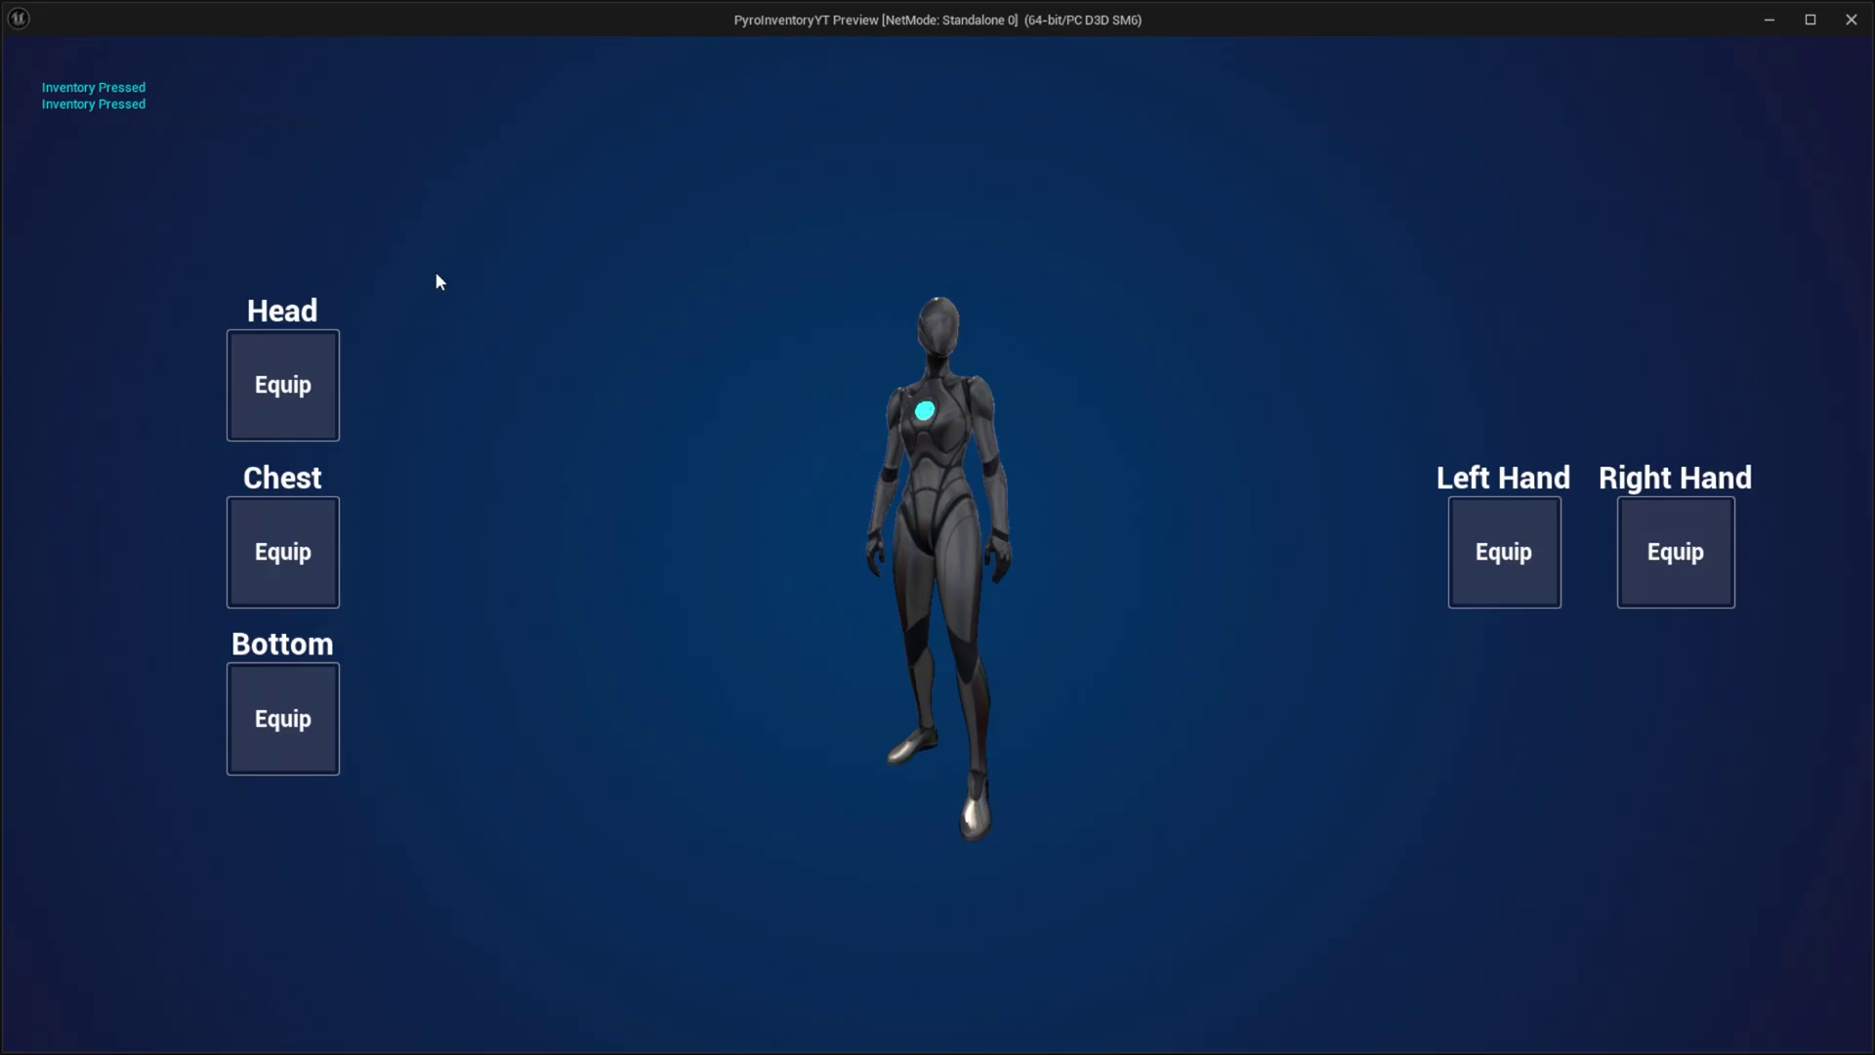
click(285, 550)
click(815, 351)
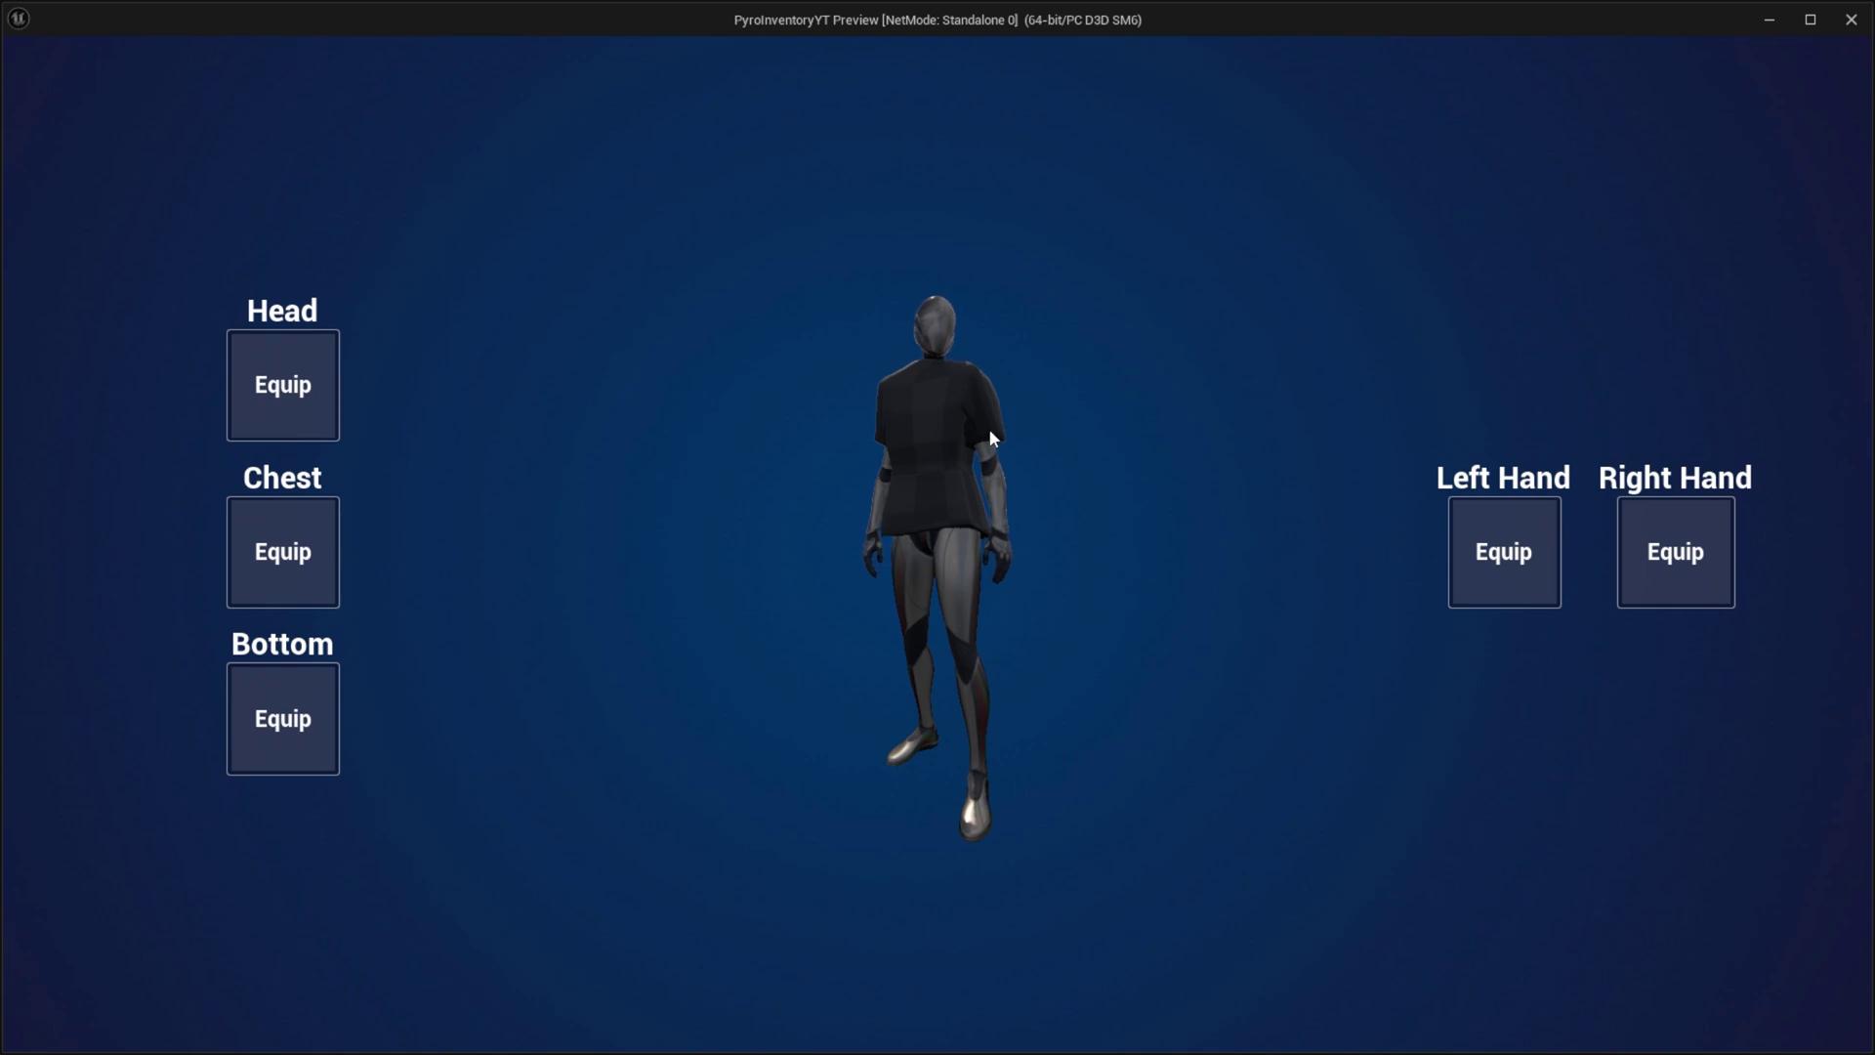
Check the inventory screen while the garment is worn and end the play test
key(i)
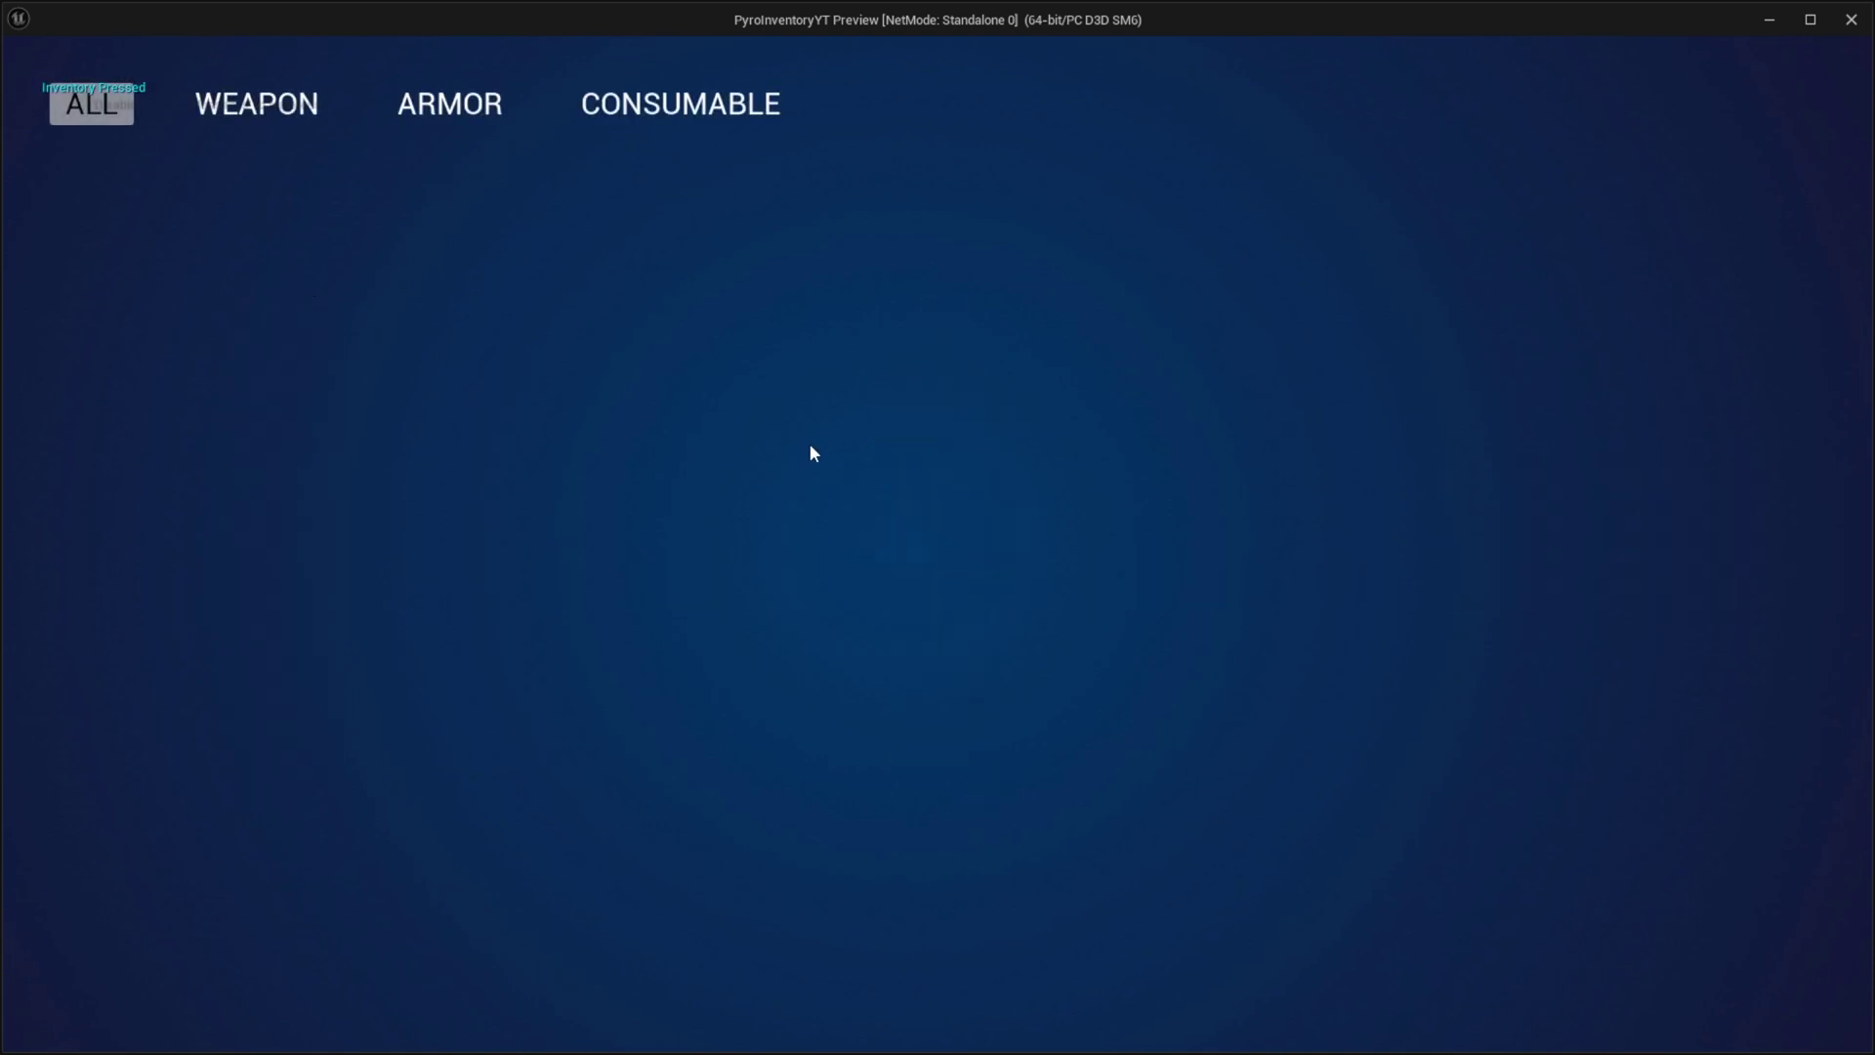
key(i)
key(c)
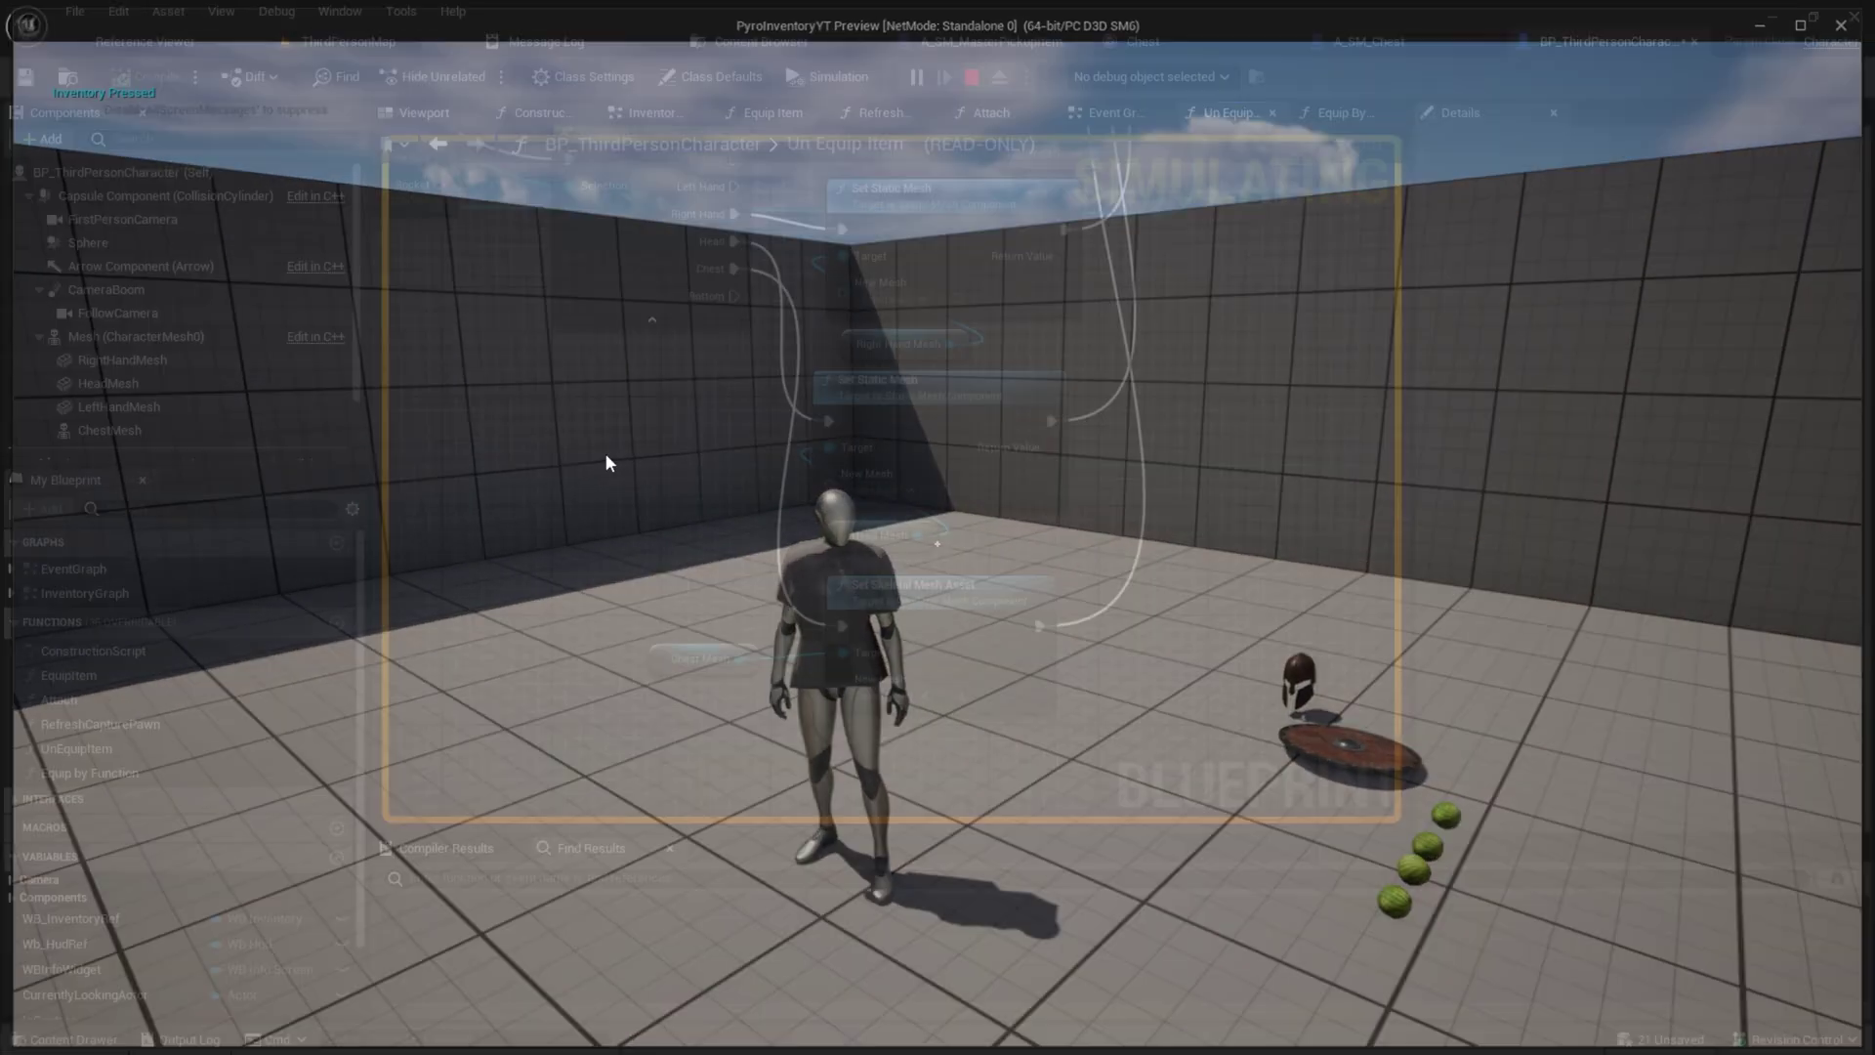